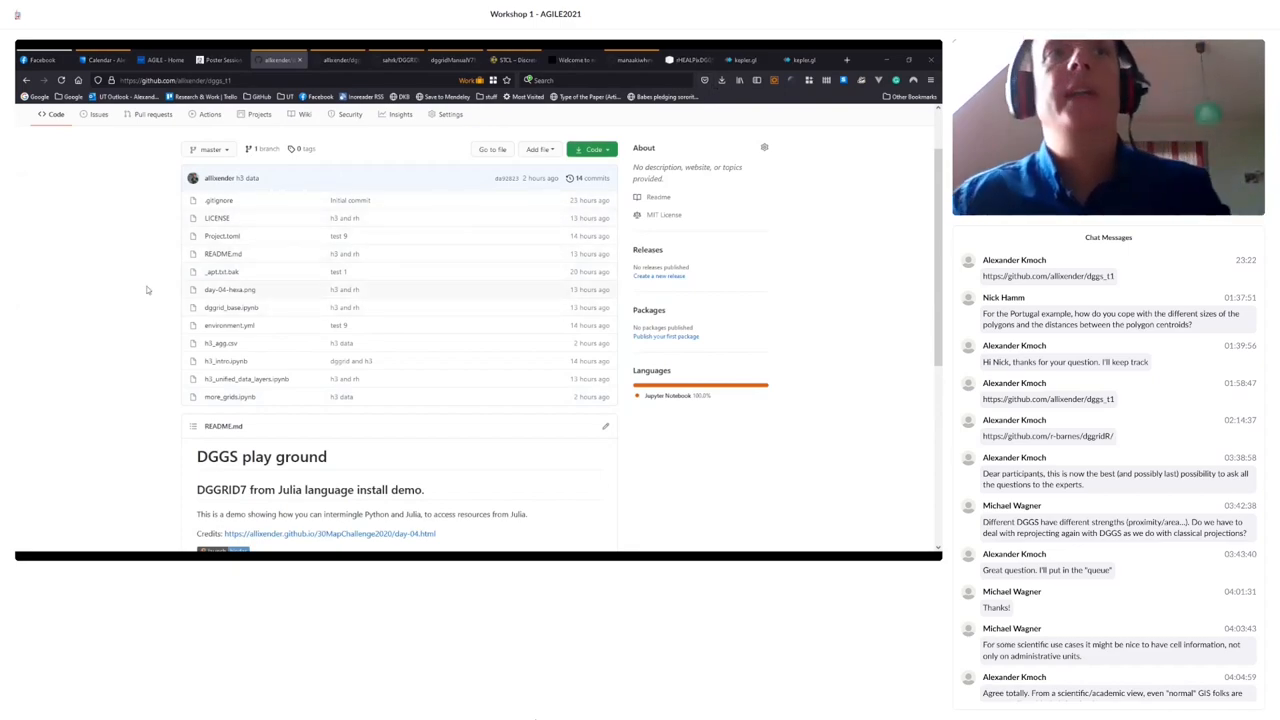
scroll(248, 205, "down", 3)
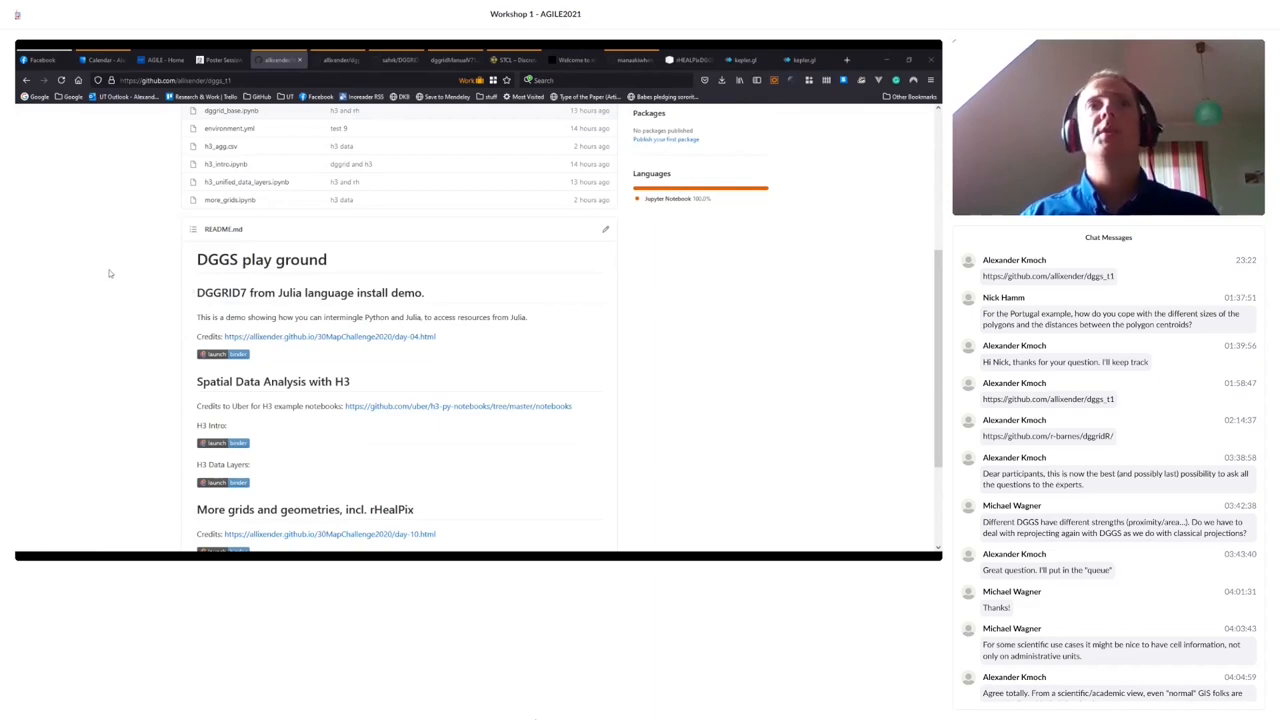
scroll(130, 277, "down", 4)
scroll(130, 277, "up", 2)
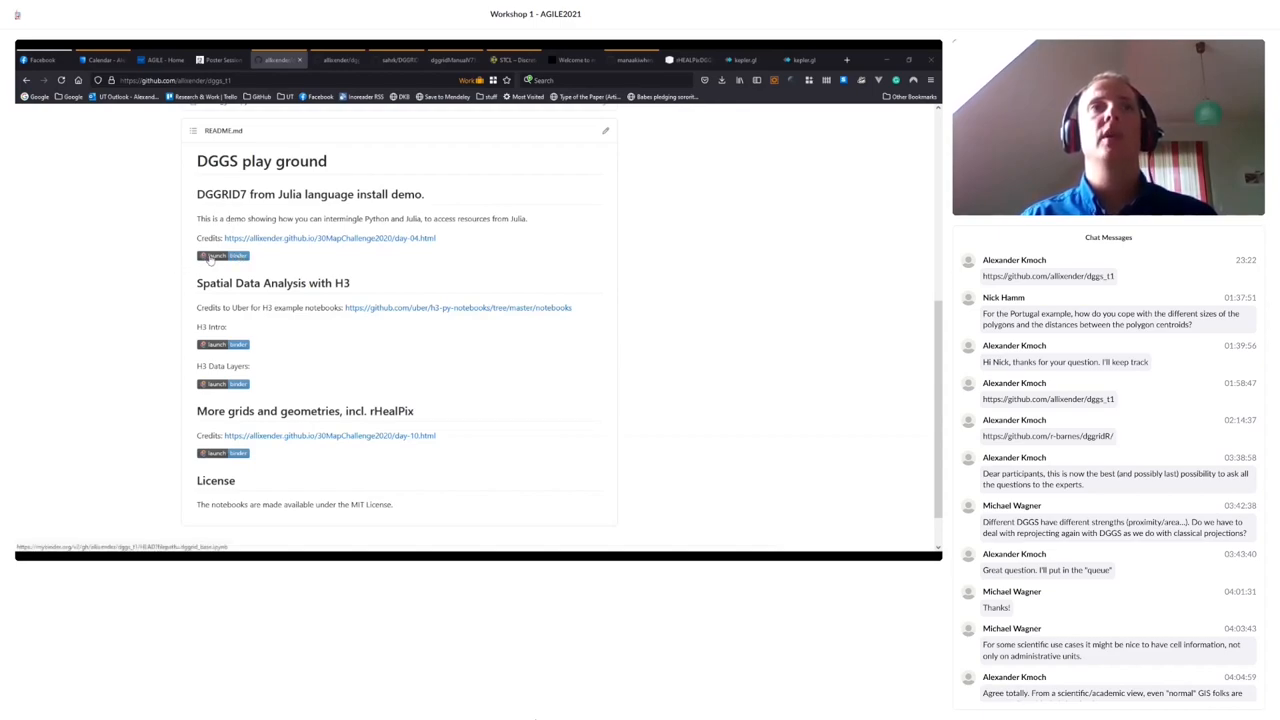
scroll(232, 150, "up", 1)
scroll(232, 150, "up", 3)
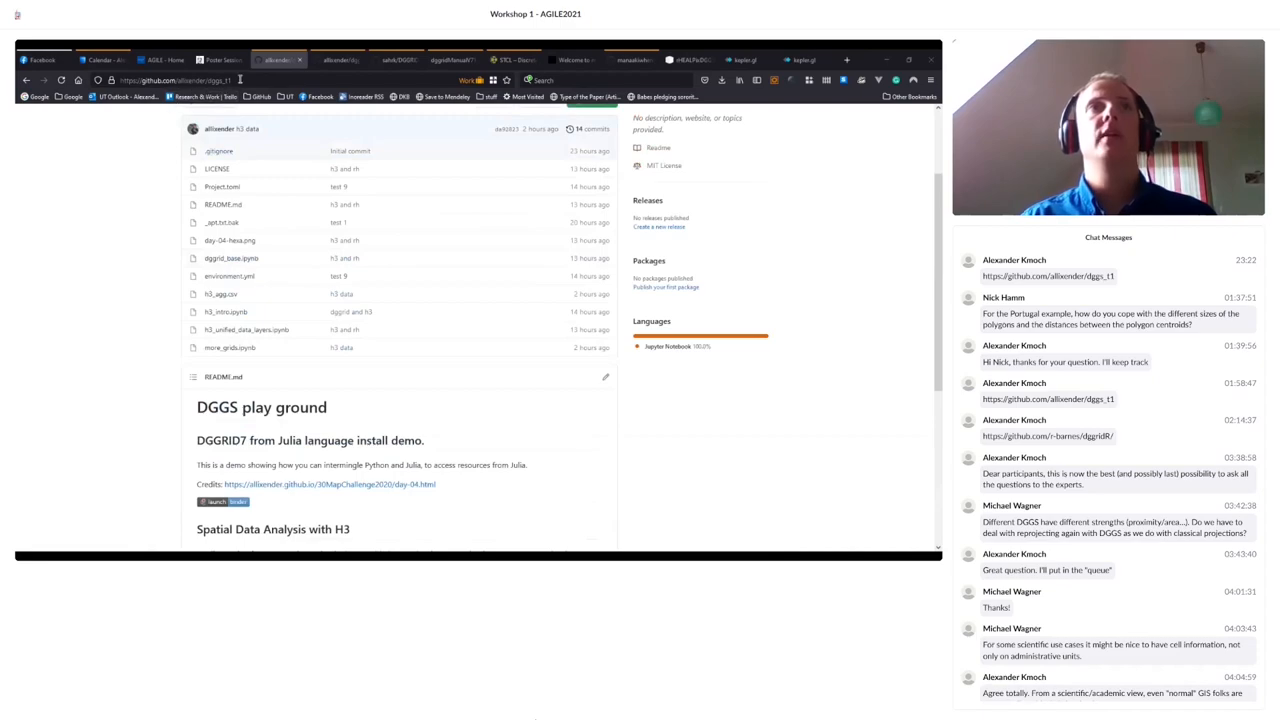
- Launch the dggs_t1 DGGRID notebook on Binder in a new tab and switch to it
left_click(240, 80)
left_click(724, 423)
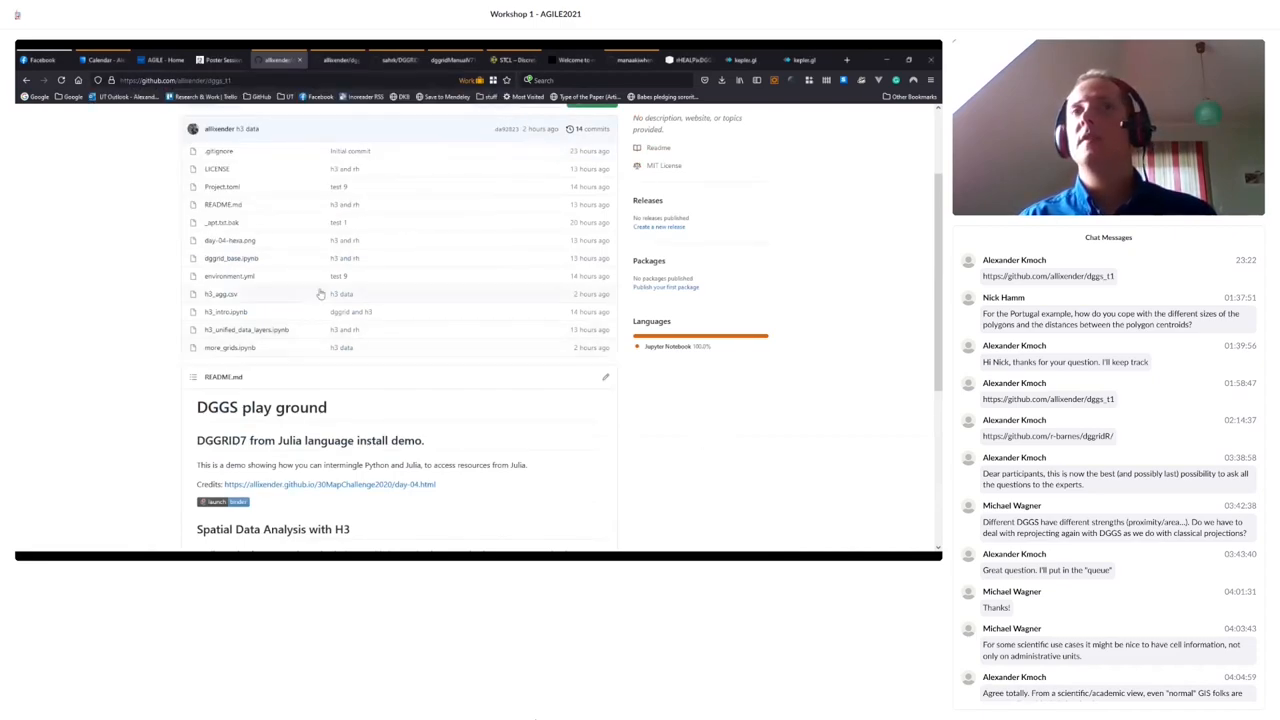
scroll(112, 300, "up", 3)
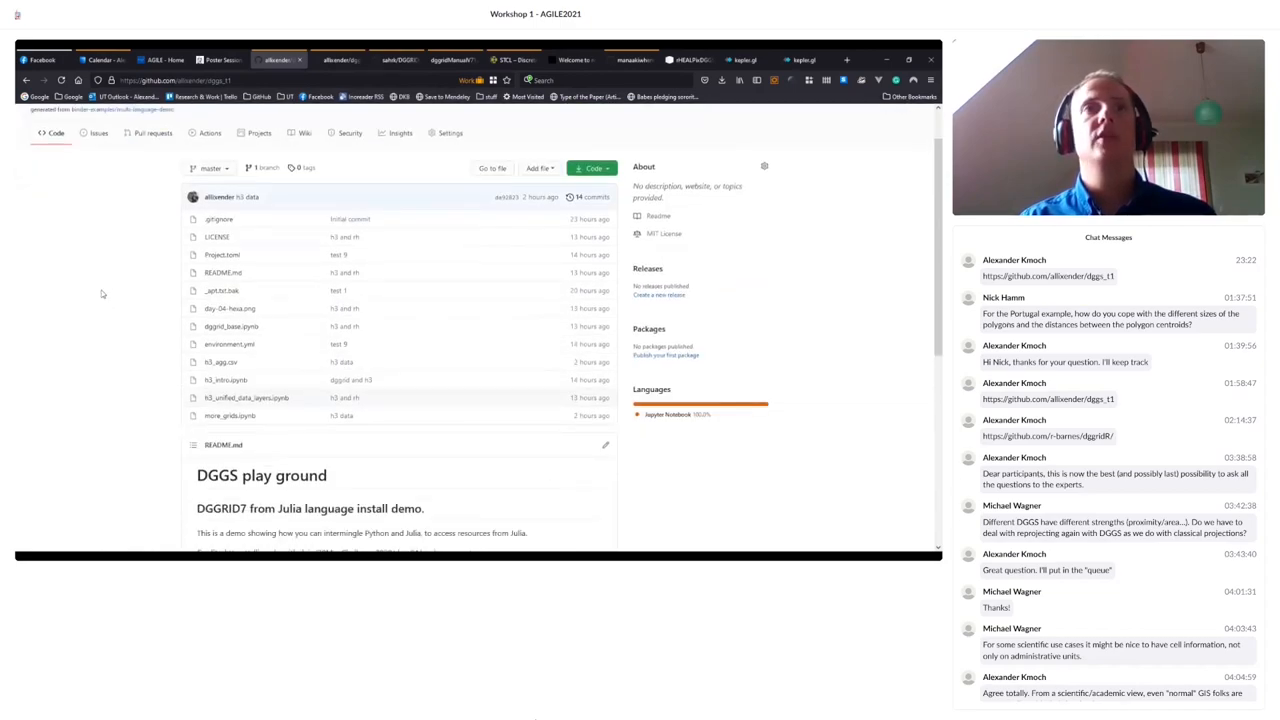
scroll(140, 350, "down", 4)
middle_click(222, 474)
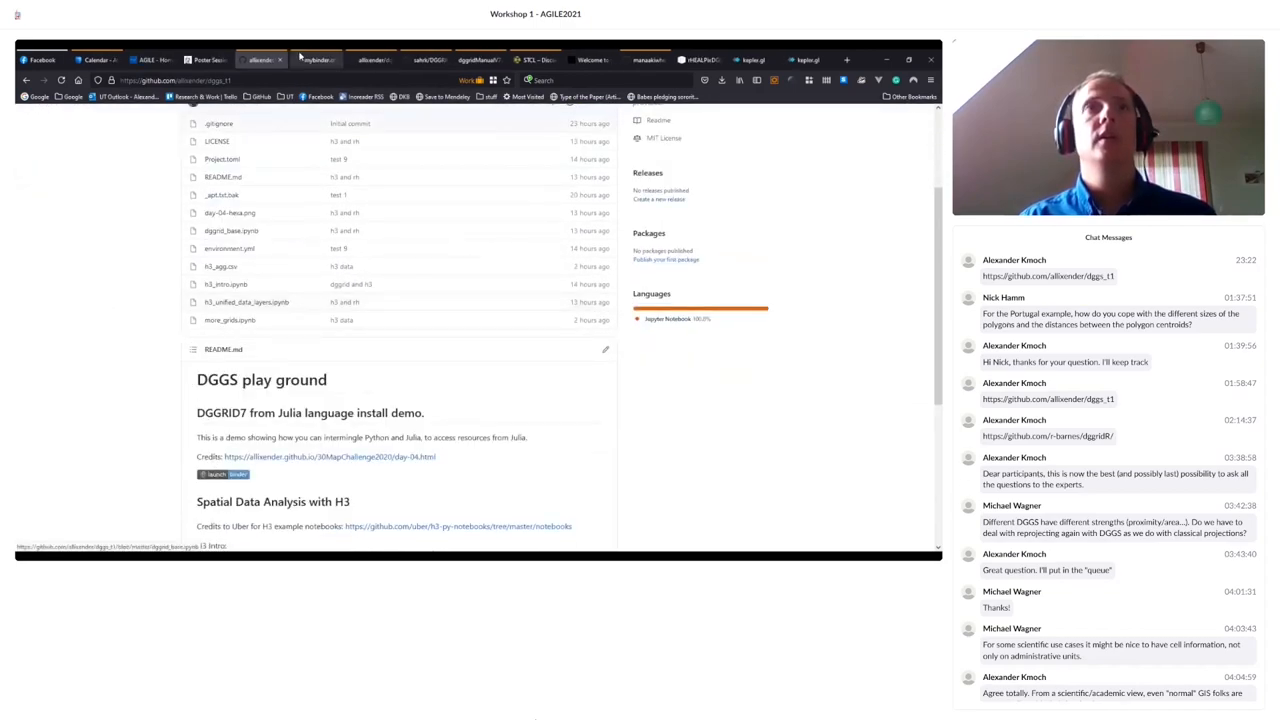
left_click(314, 63)
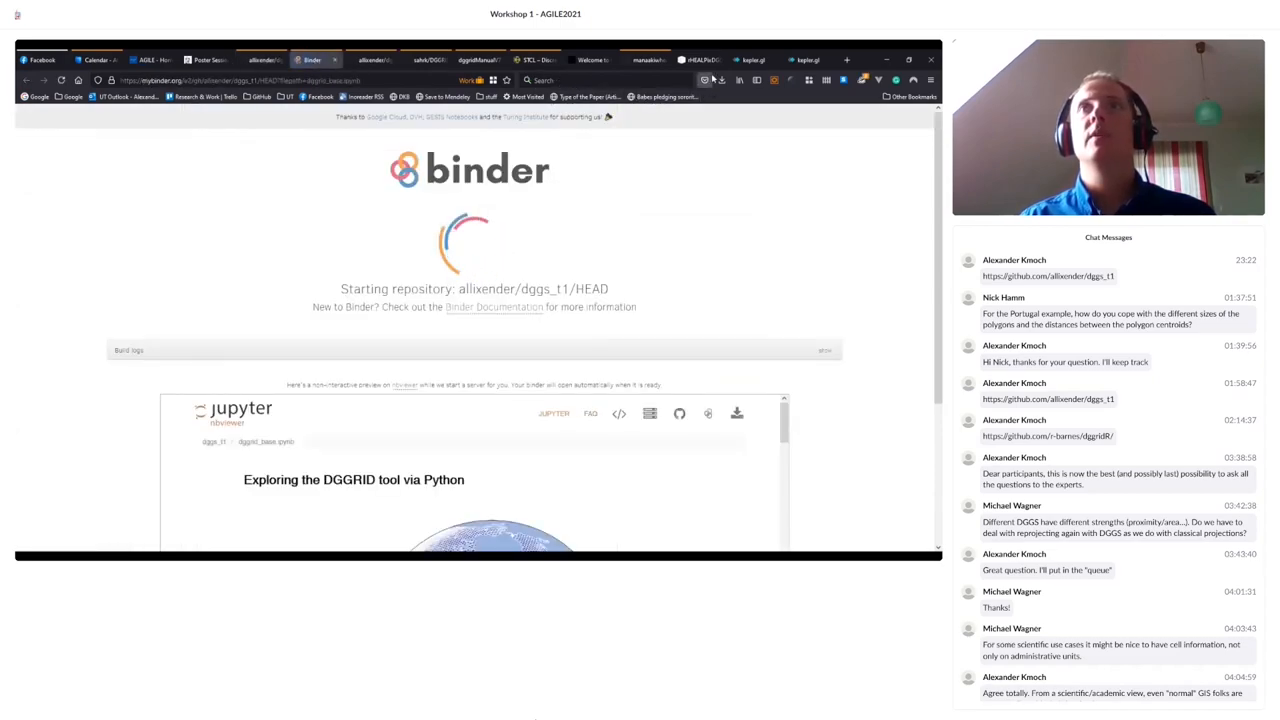
- Enlarge the Binder launch page three levels and briefly show, then hide, the build logs
key("ctrl+plus")
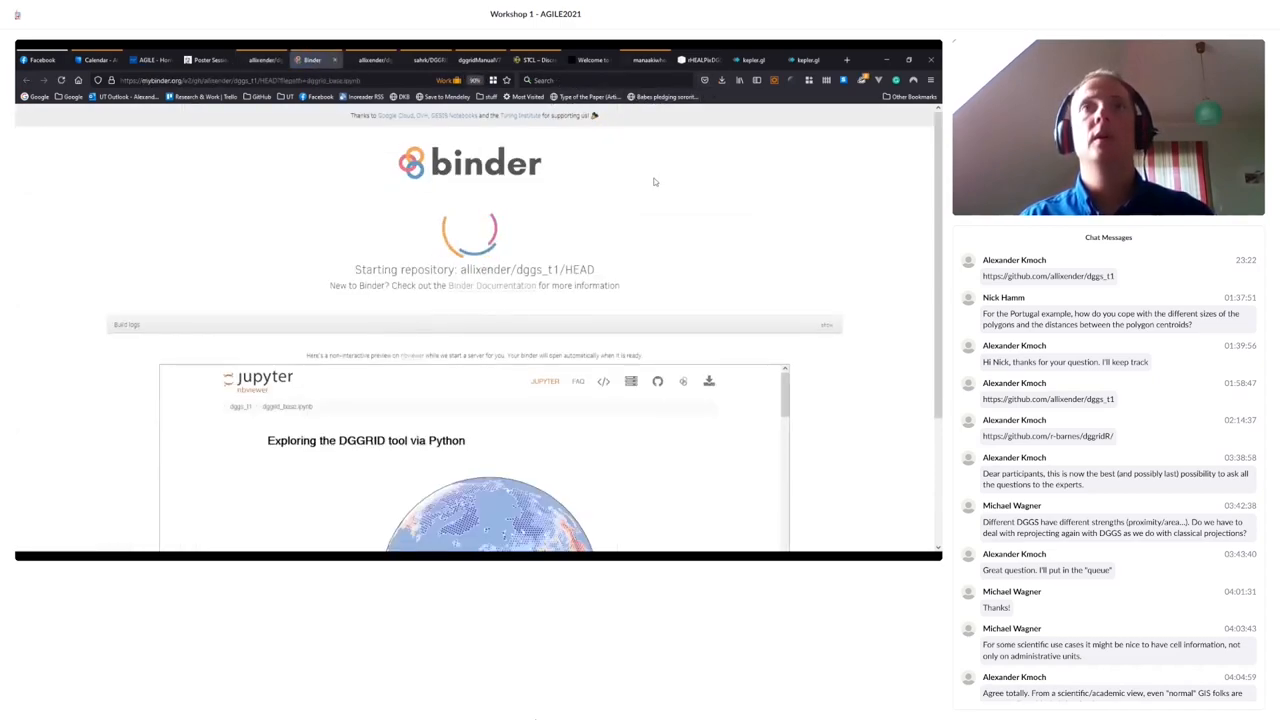
key("ctrl+plus")
key("ctrl+plus")
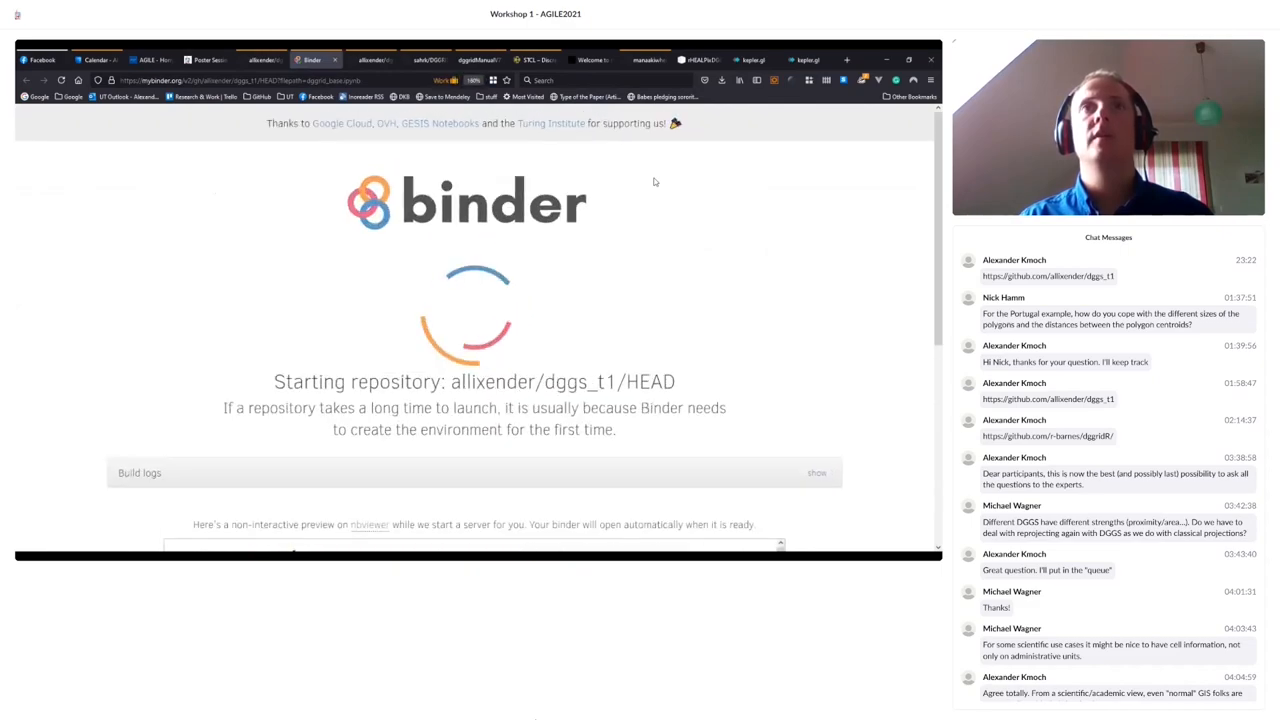
key("ctrl+plus")
key("ctrl+plus")
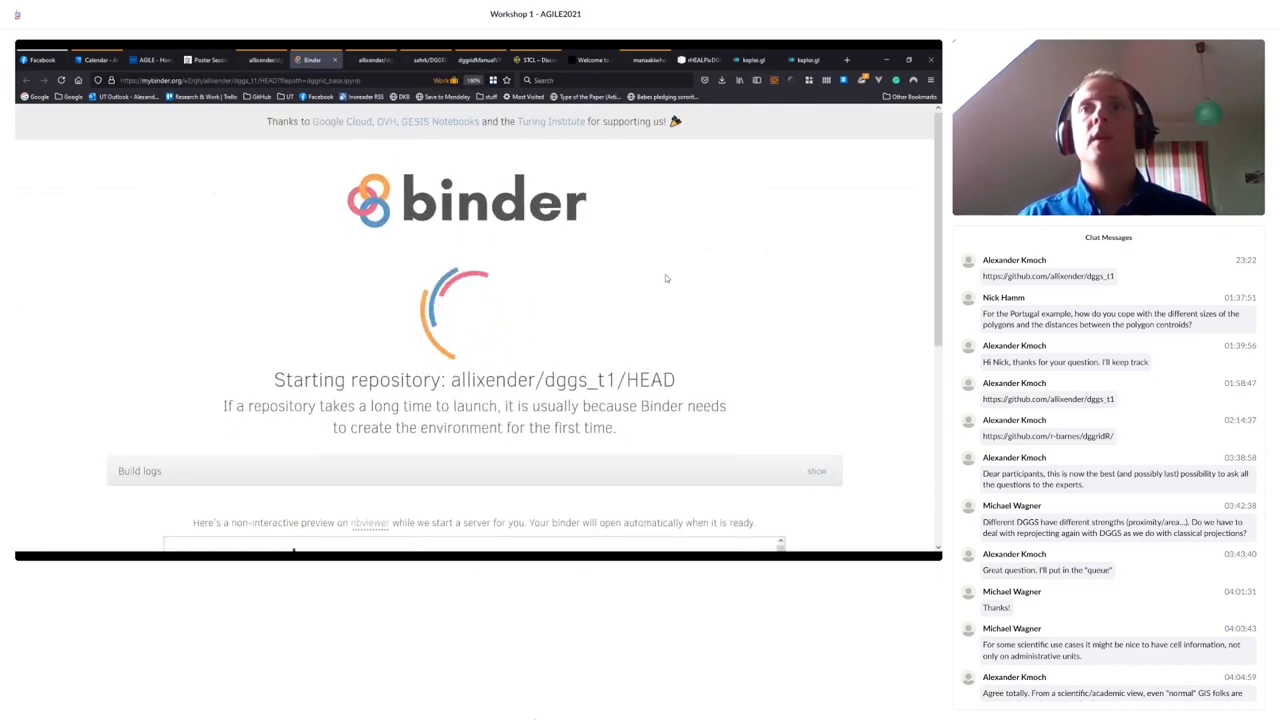
scroll(654, 181, "down", 3)
scroll(460, 201, "down", 1)
scroll(460, 201, "up", 4)
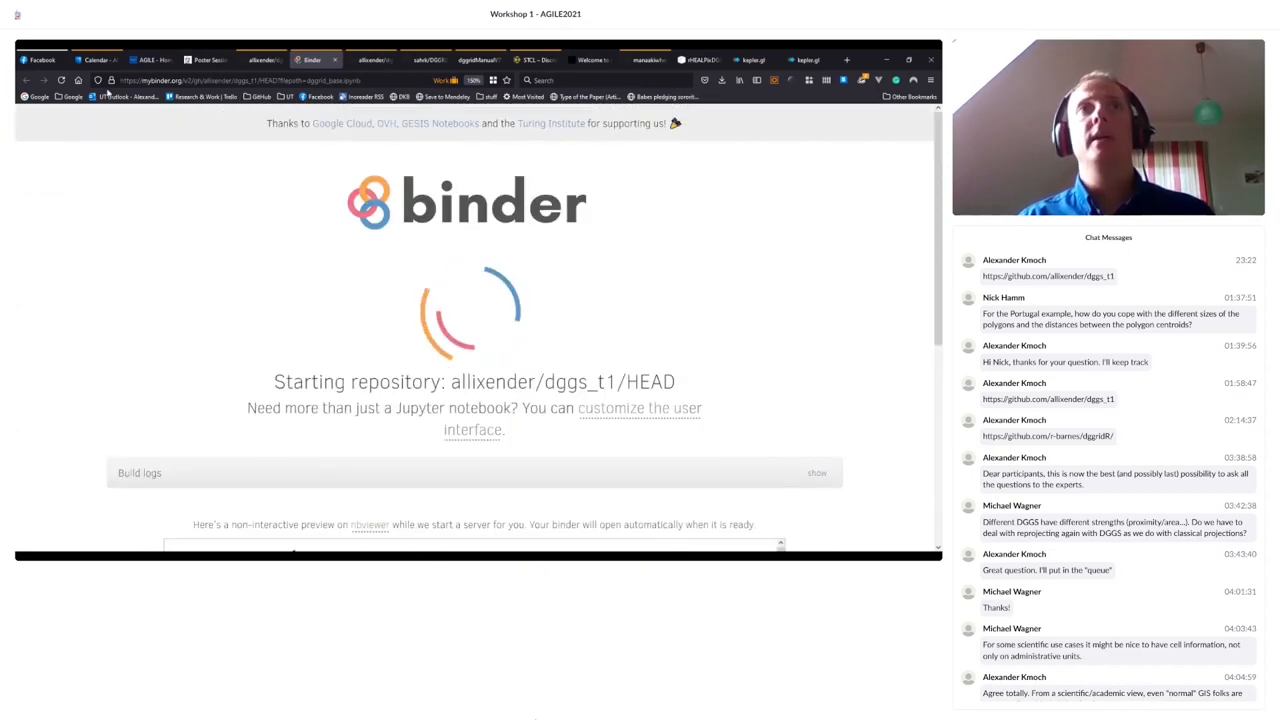
scroll(631, 260, "down", 1)
scroll(631, 260, "down", 1)
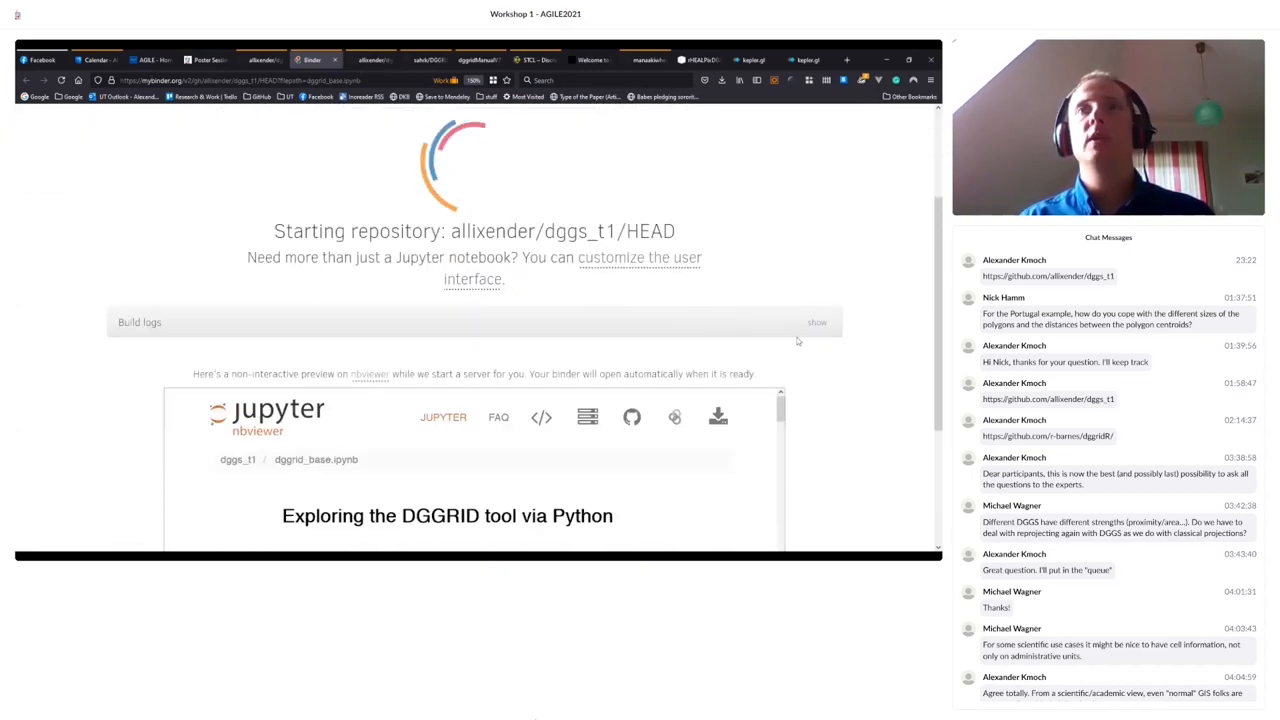
left_click(817, 322)
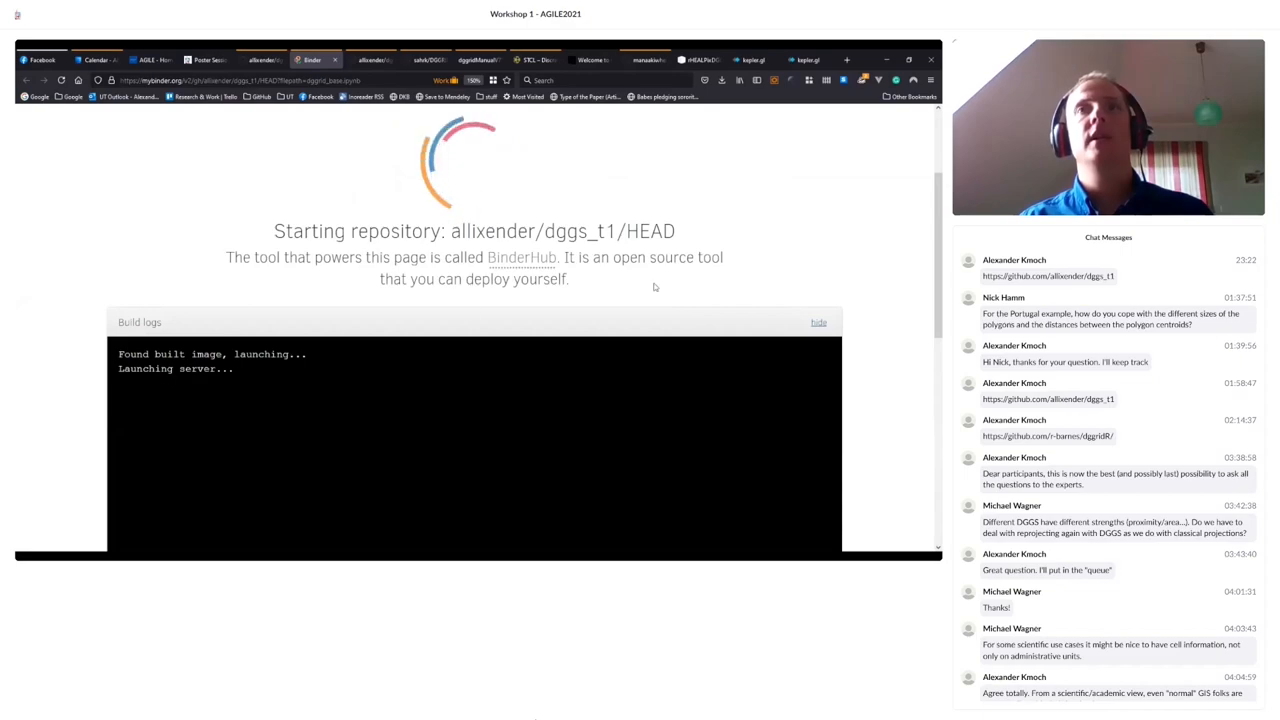
left_click(818, 322)
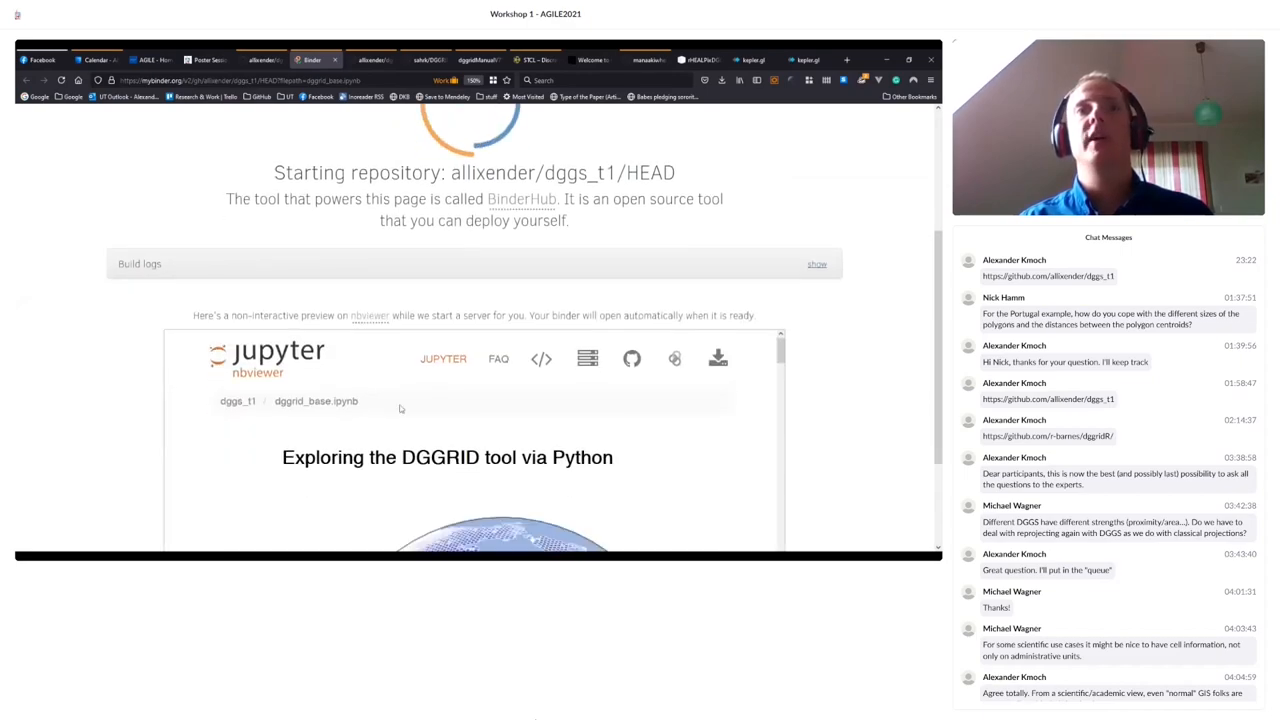
scroll(400, 408, "down", 3)
scroll(400, 408, "down", 3)
scroll(400, 408, "down", 3)
scroll(436, 372, "down", 3)
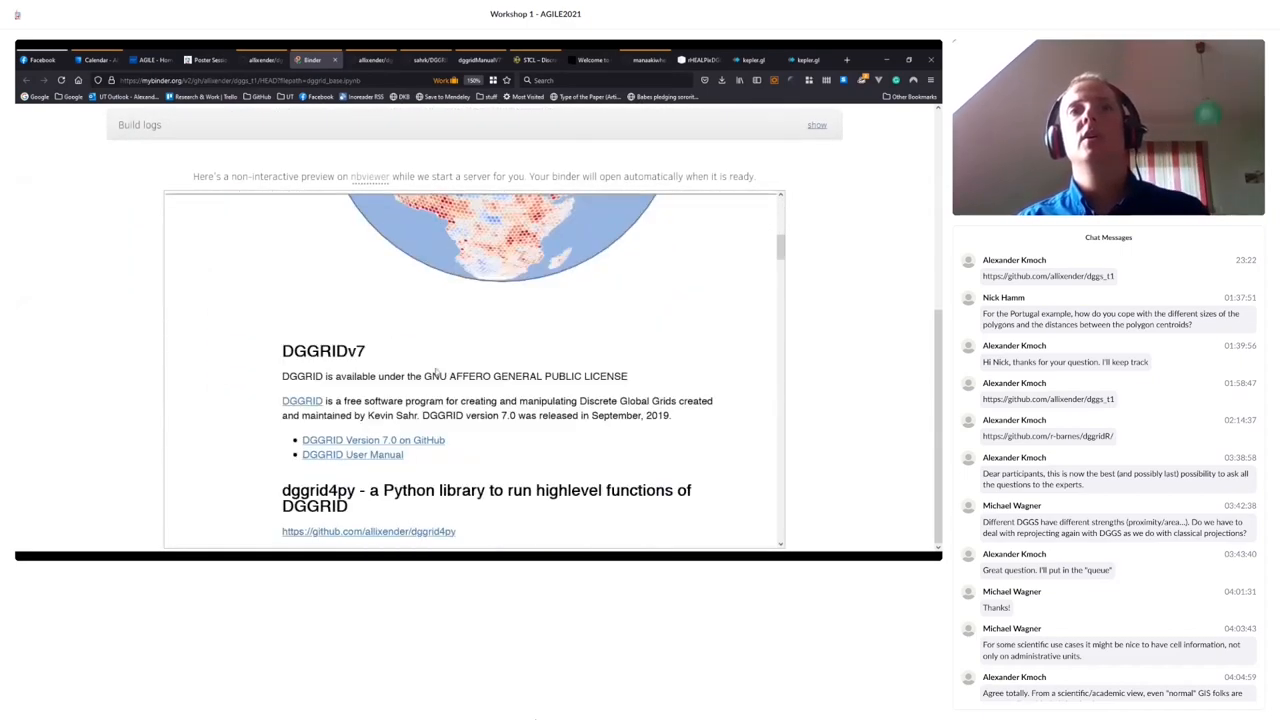
scroll(436, 372, "down", 2)
scroll(436, 372, "up", 5)
scroll(410, 372, "up", 3)
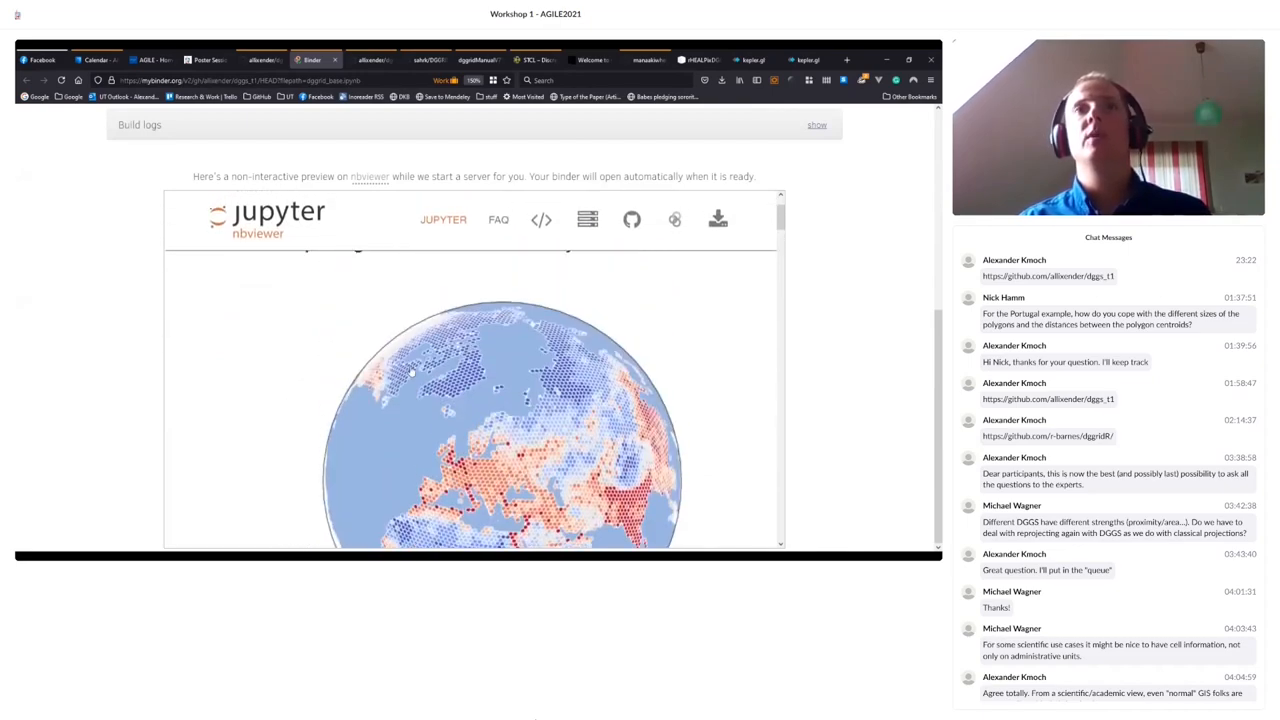
scroll(410, 372, "up", 3)
scroll(410, 372, "up", 3)
scroll(410, 372, "up", 2)
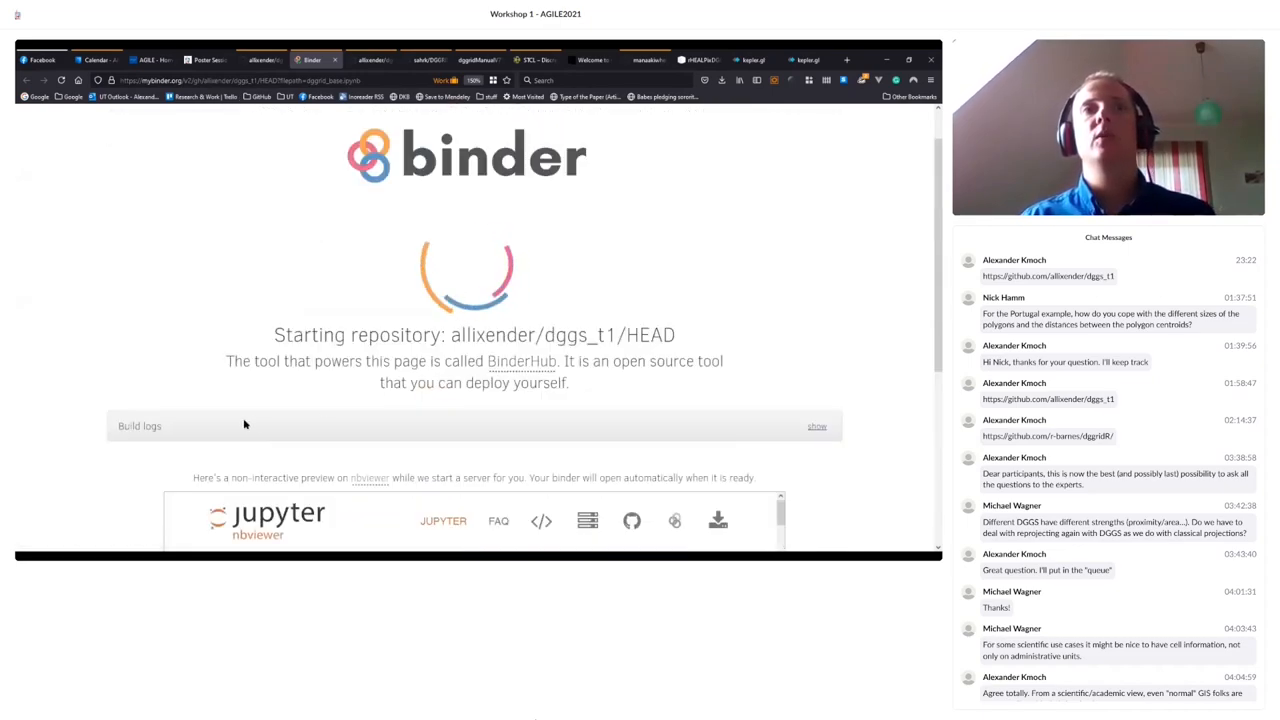
scroll(392, 405, "down", 1)
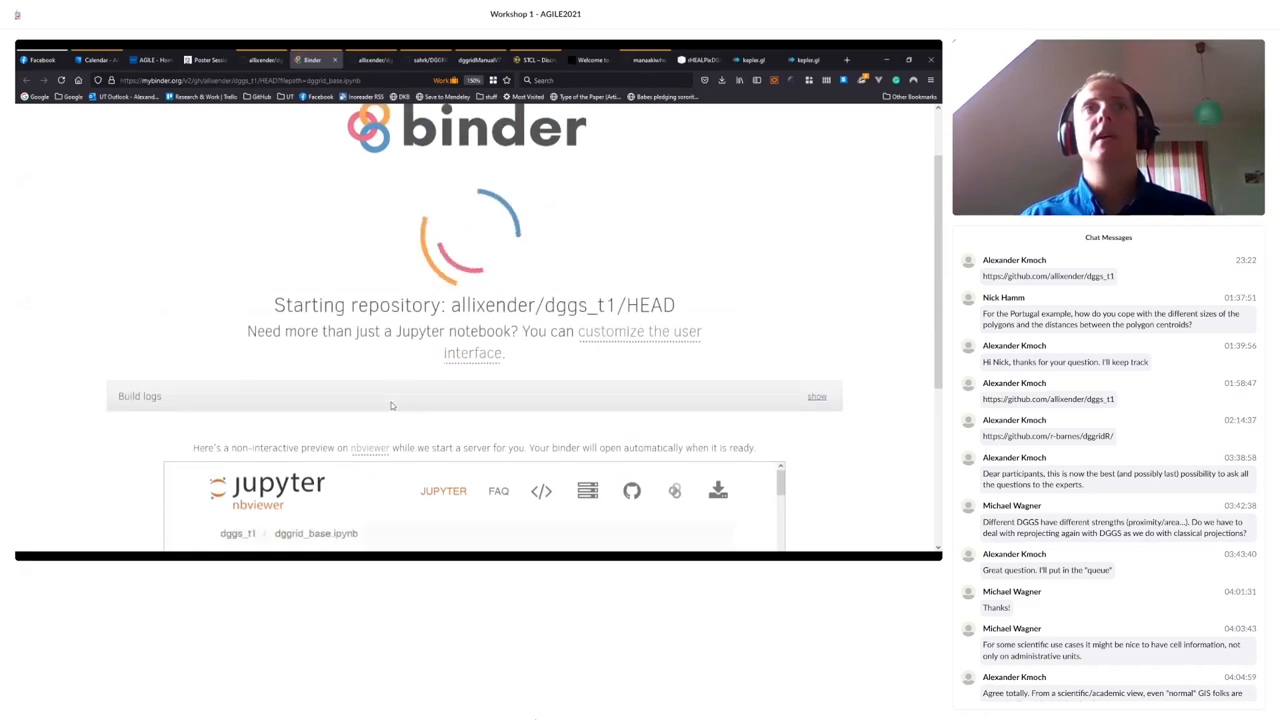
scroll(392, 405, "down", 2)
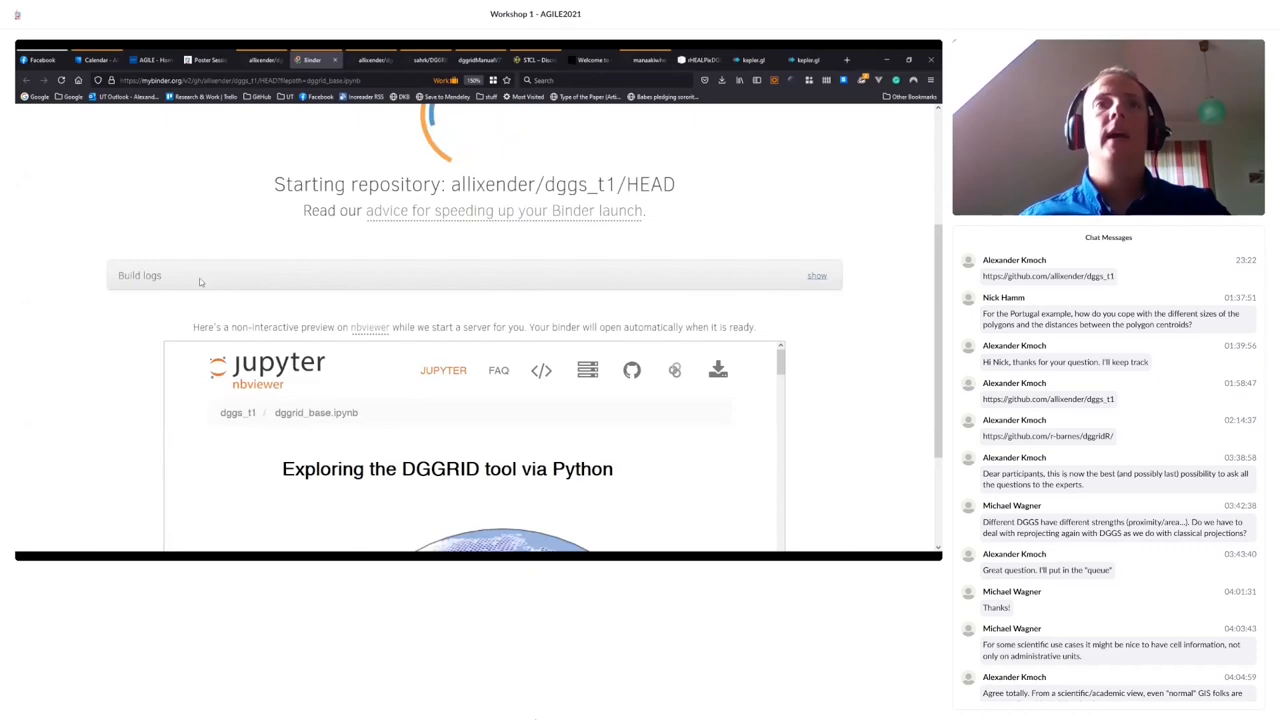
scroll(224, 275, "down", 3)
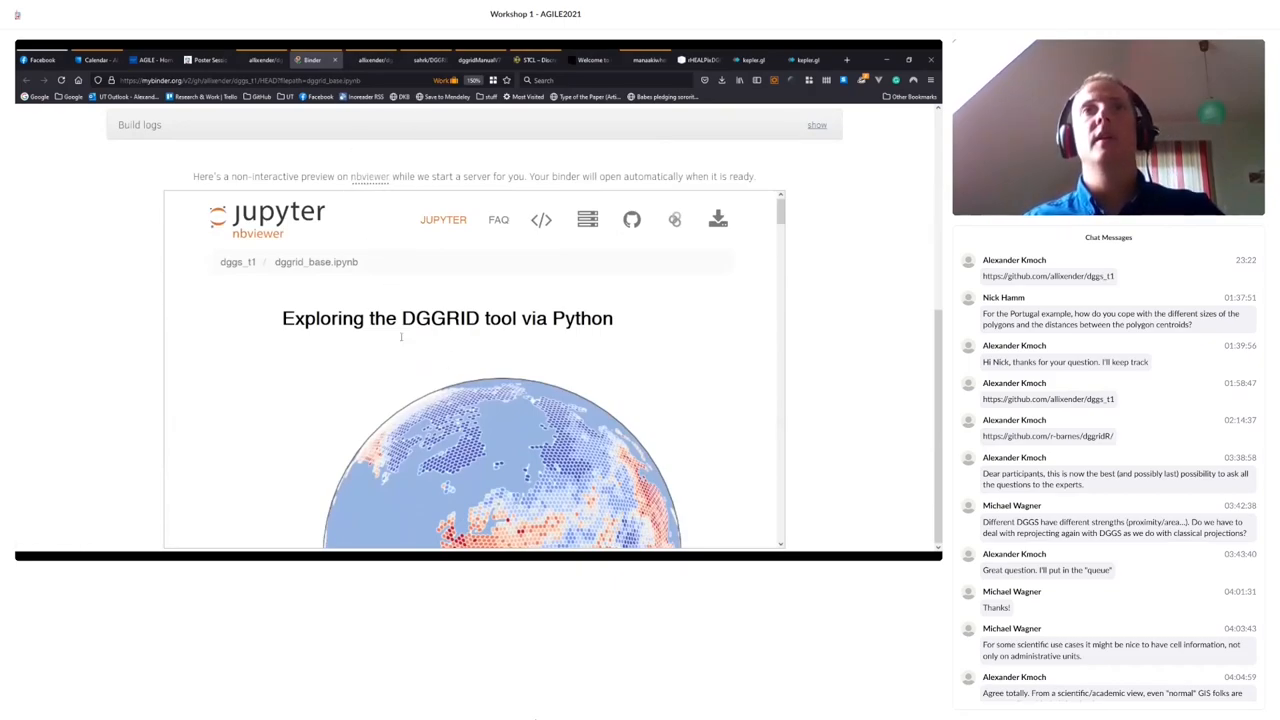
scroll(400, 338, "down", 5)
scroll(400, 338, "down", 5)
scroll(395, 300, "up", 2)
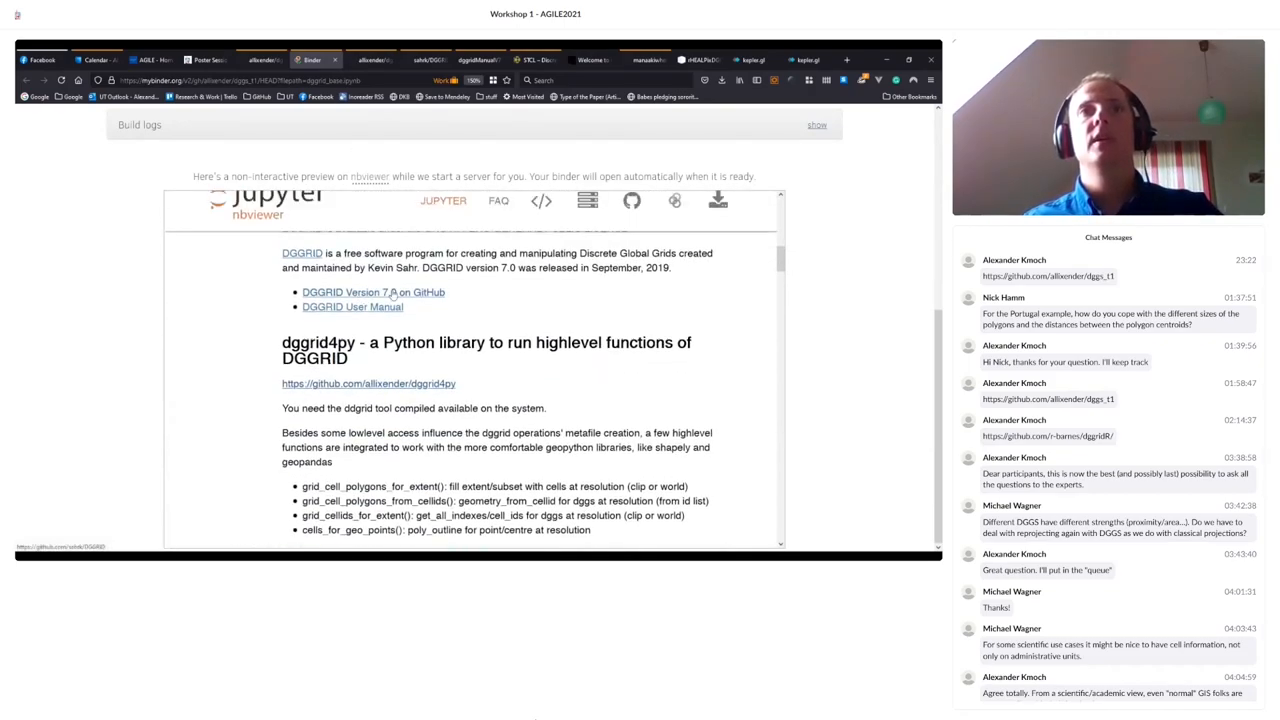
scroll(393, 294, "up", 1)
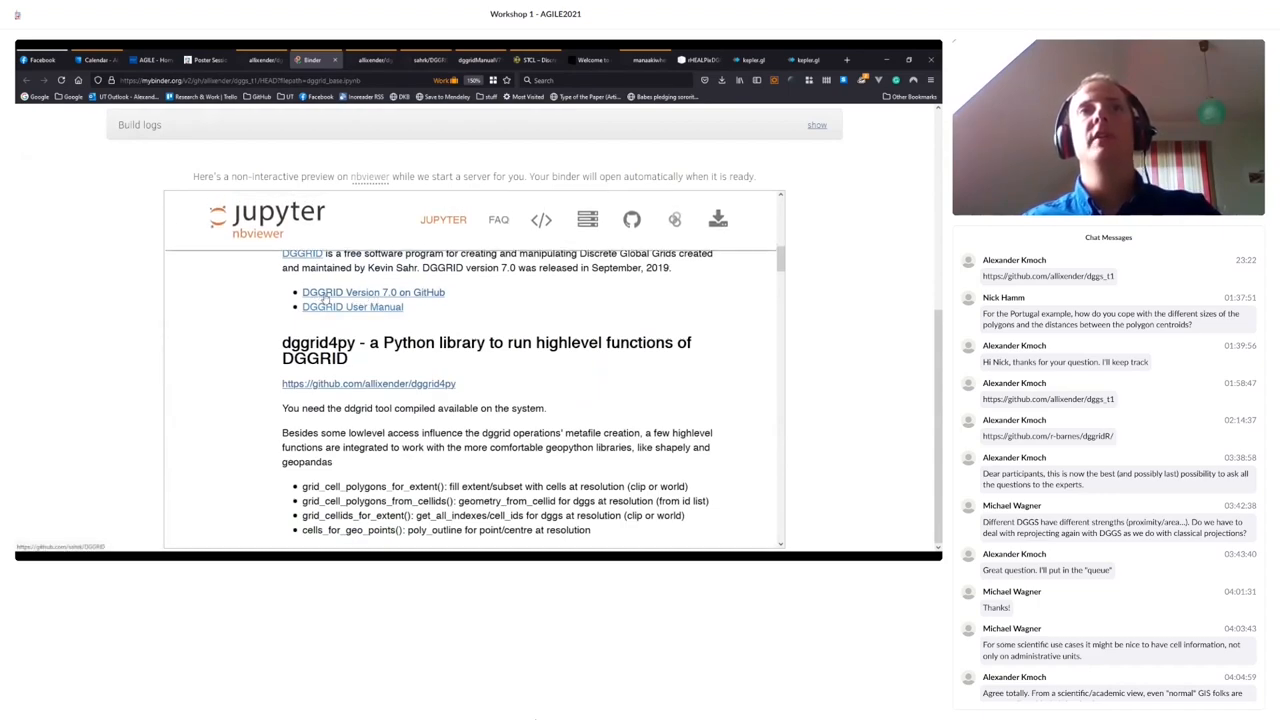
- Switch to the sahrk/DGGRID repository page and read its README
left_click(425, 61)
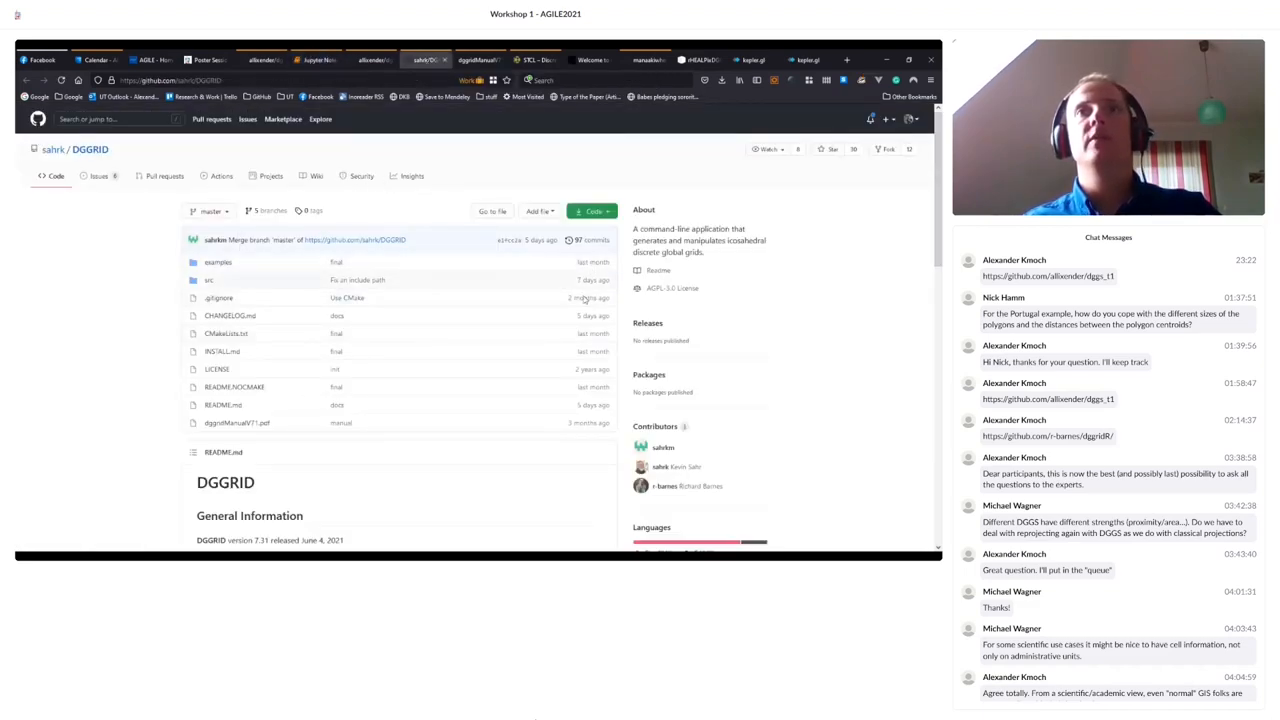
scroll(568, 373, "down", 1)
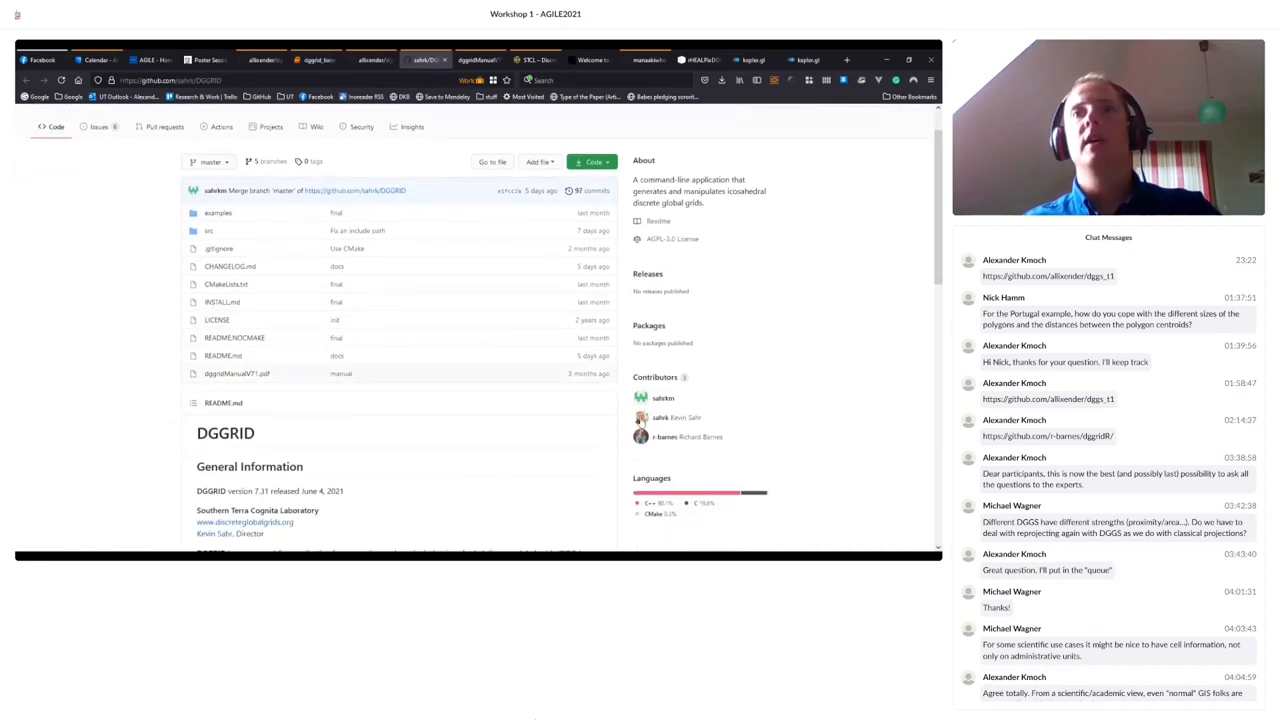
scroll(60, 375, "down", 3)
scroll(60, 375, "down", 2)
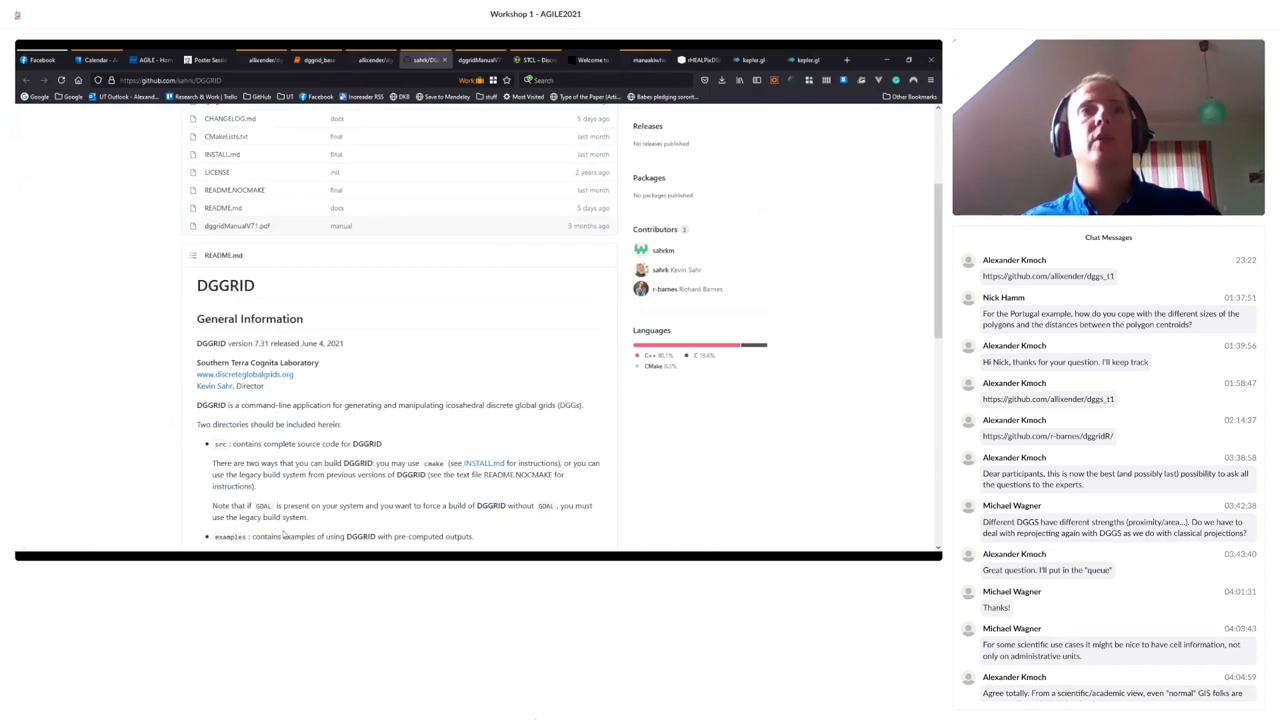
scroll(326, 512, "down", 2)
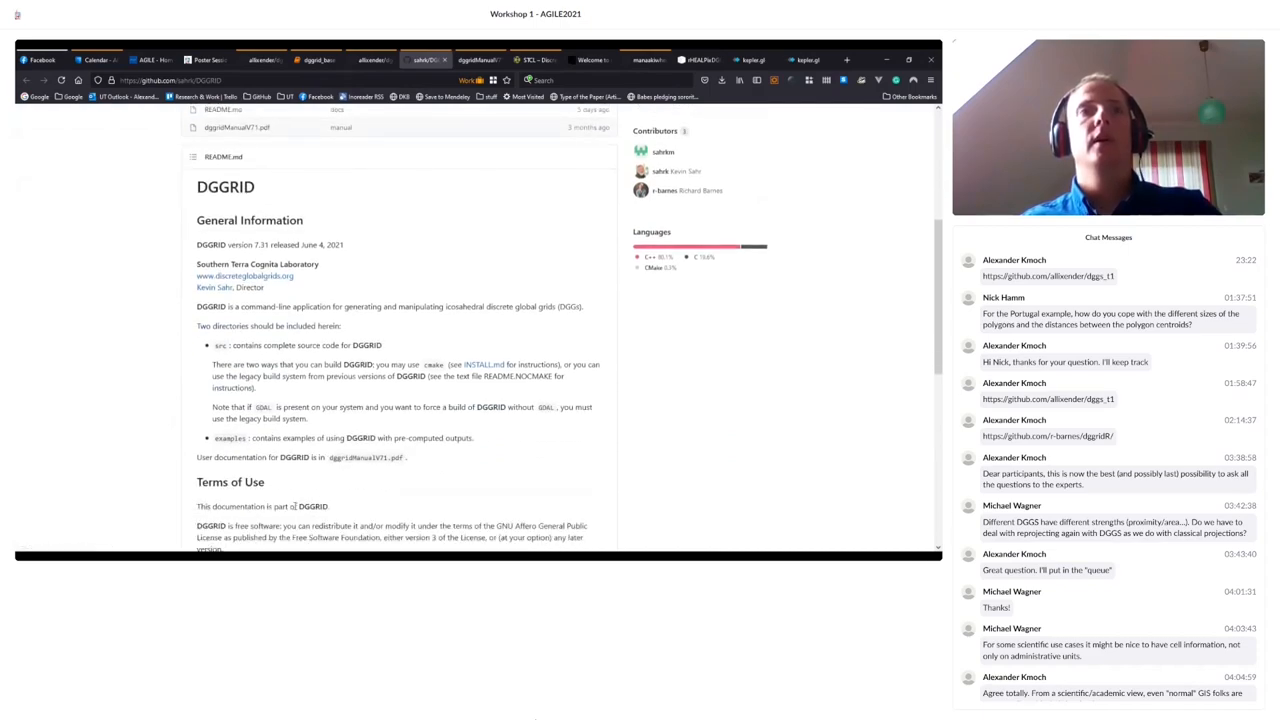
scroll(309, 393, "up", 4)
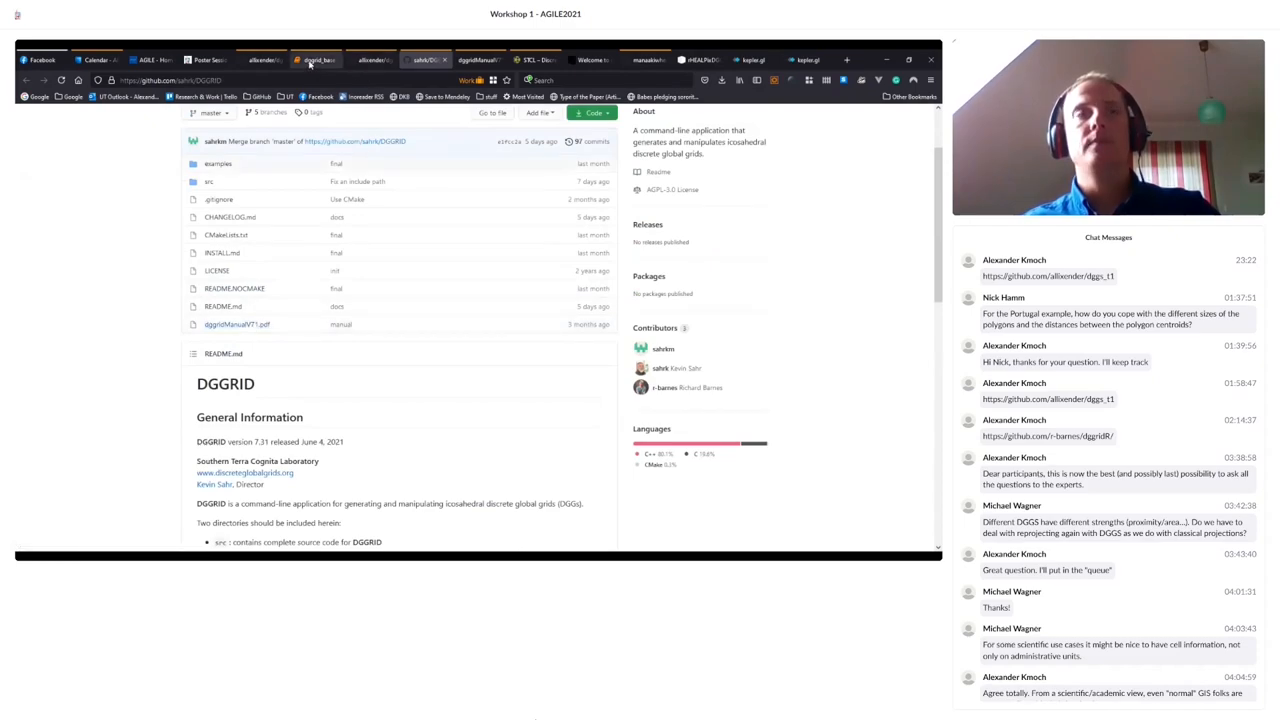
- Highlight metaFileName.meta in the DGGRID 7.1 manual's command example, then return to the DGGRID repository
left_click(472, 60)
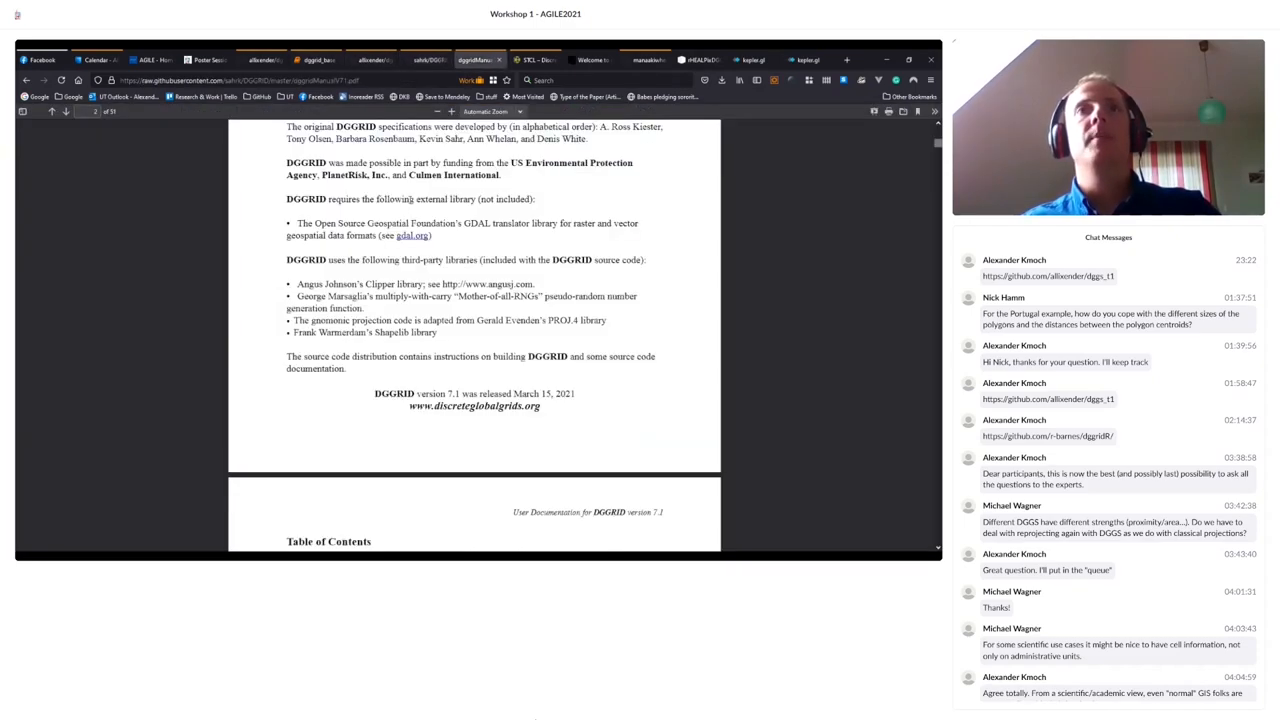
scroll(552, 252, "up", 5)
scroll(552, 252, "up", 5)
scroll(552, 252, "up", 3)
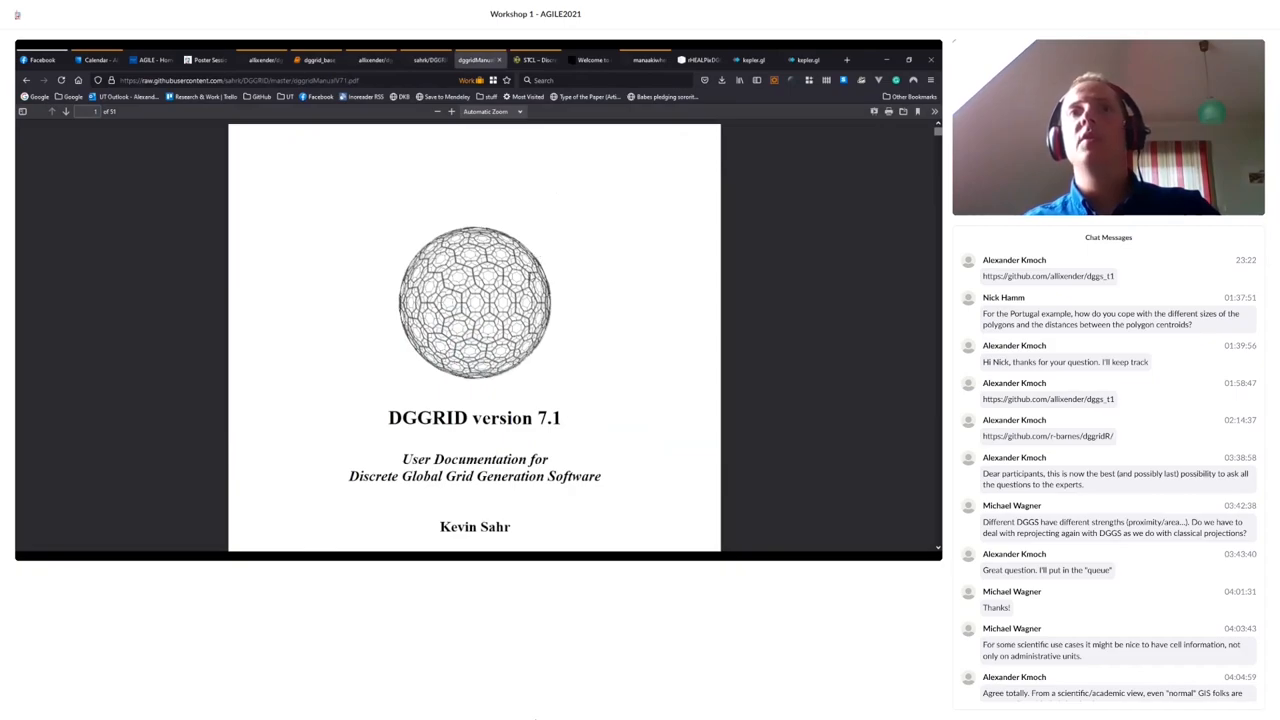
scroll(528, 278, "down", 4)
scroll(439, 200, "down", 3)
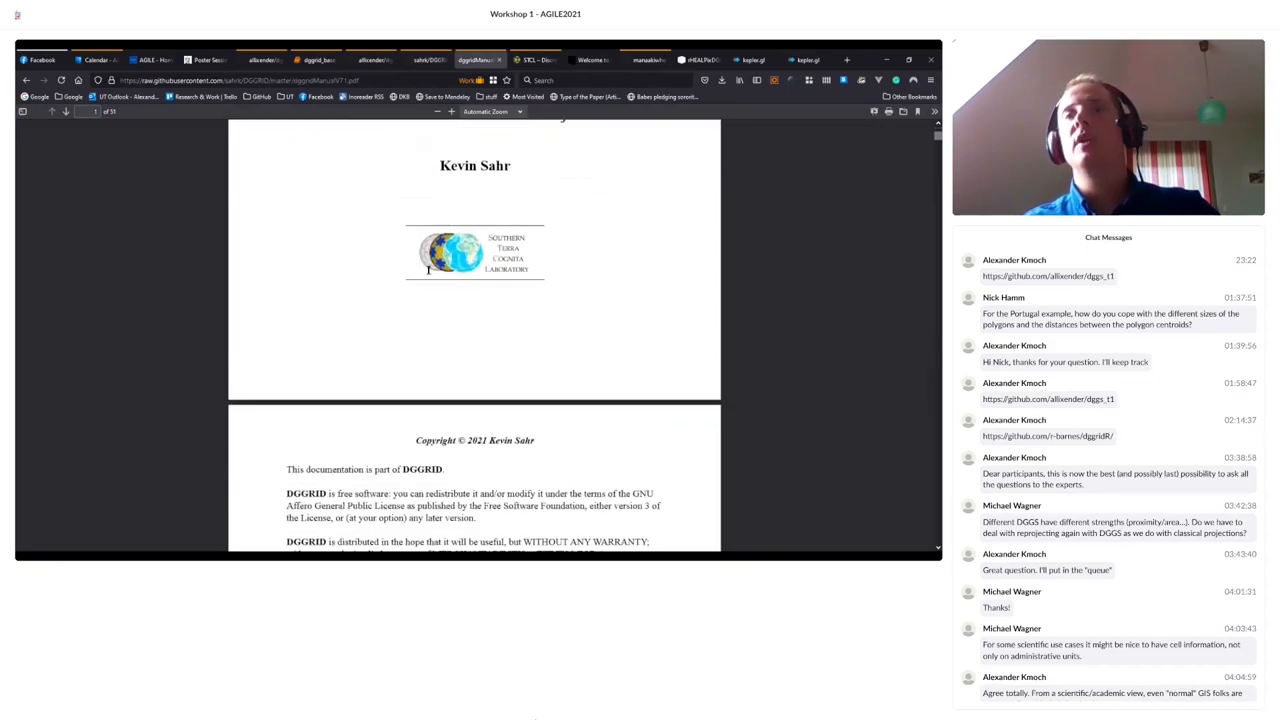
scroll(428, 270, "down", 5)
scroll(475, 293, "down", 5)
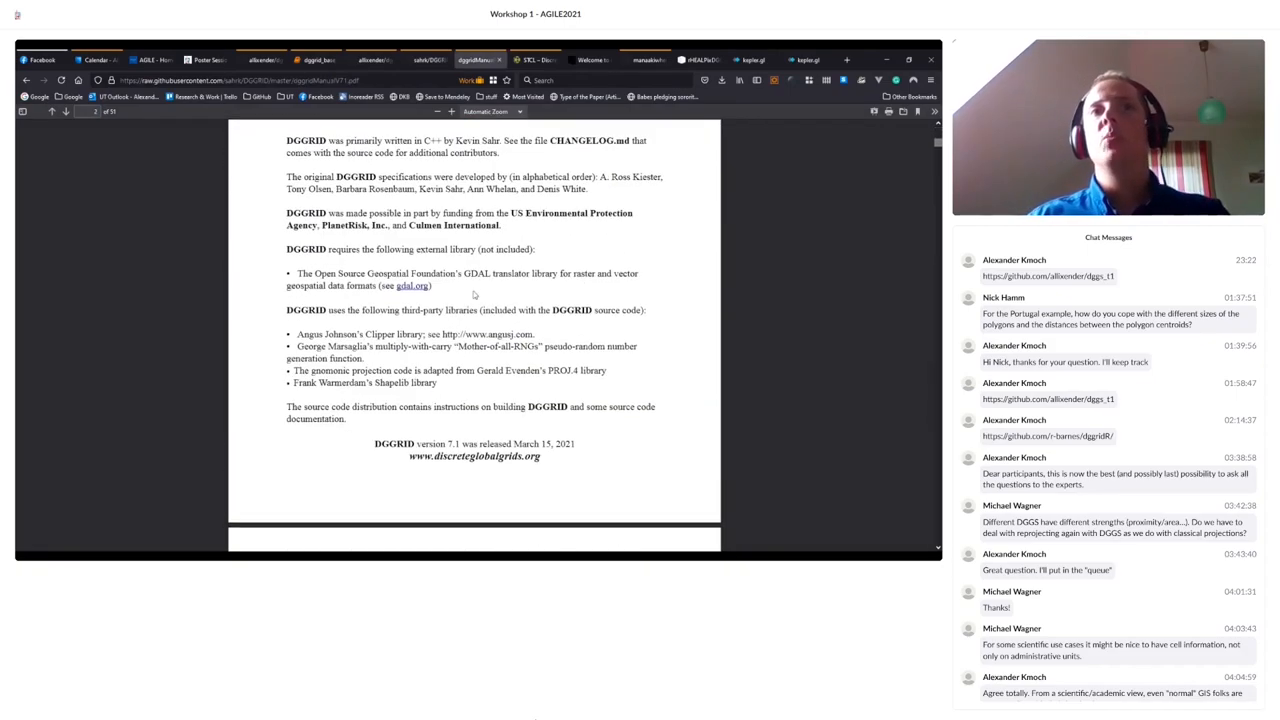
scroll(475, 293, "down", 5)
scroll(475, 293, "down", 3)
scroll(417, 320, "down", 5)
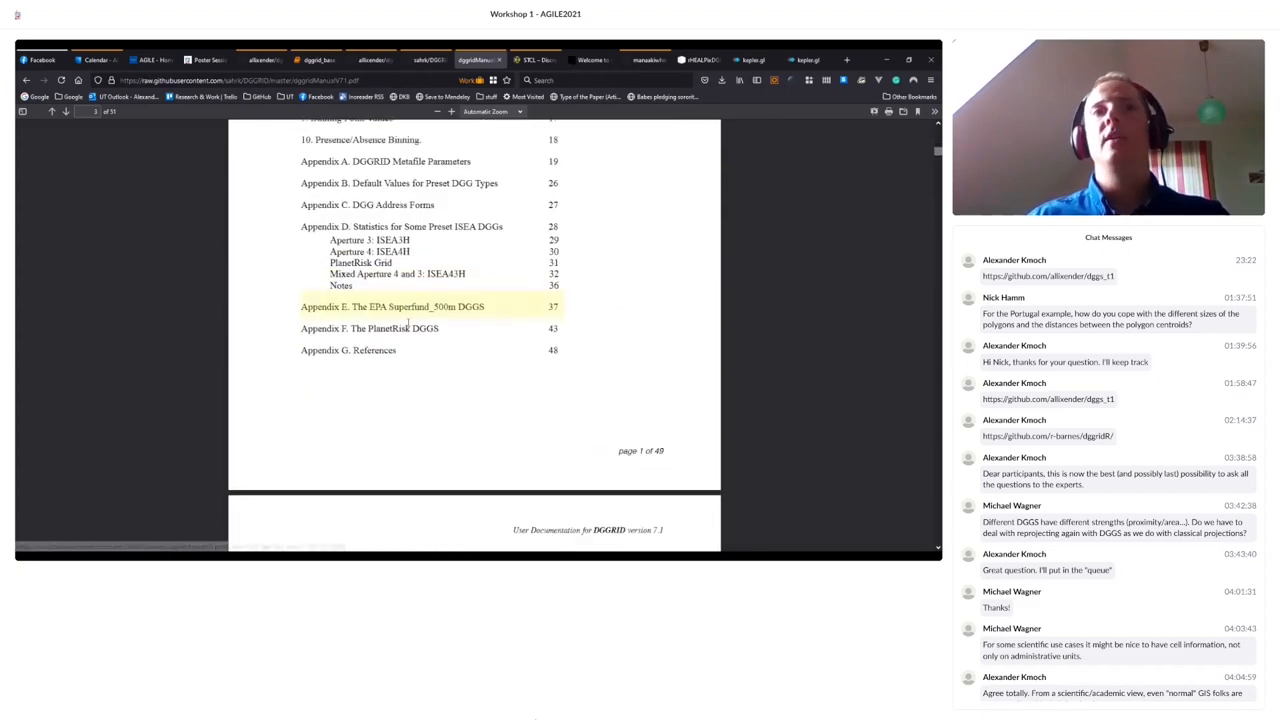
scroll(417, 320, "down", 5)
scroll(417, 320, "down", 4)
scroll(430, 300, "up", 3)
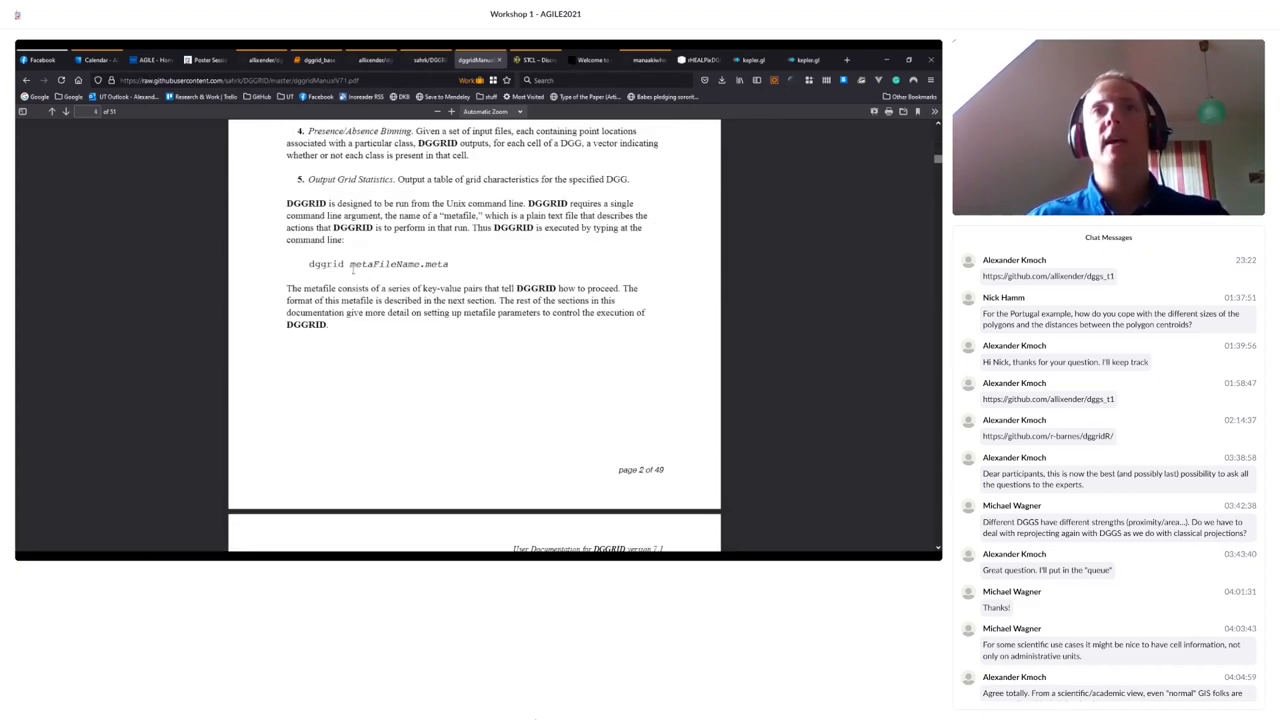
left_click_drag(350, 263, 454, 266)
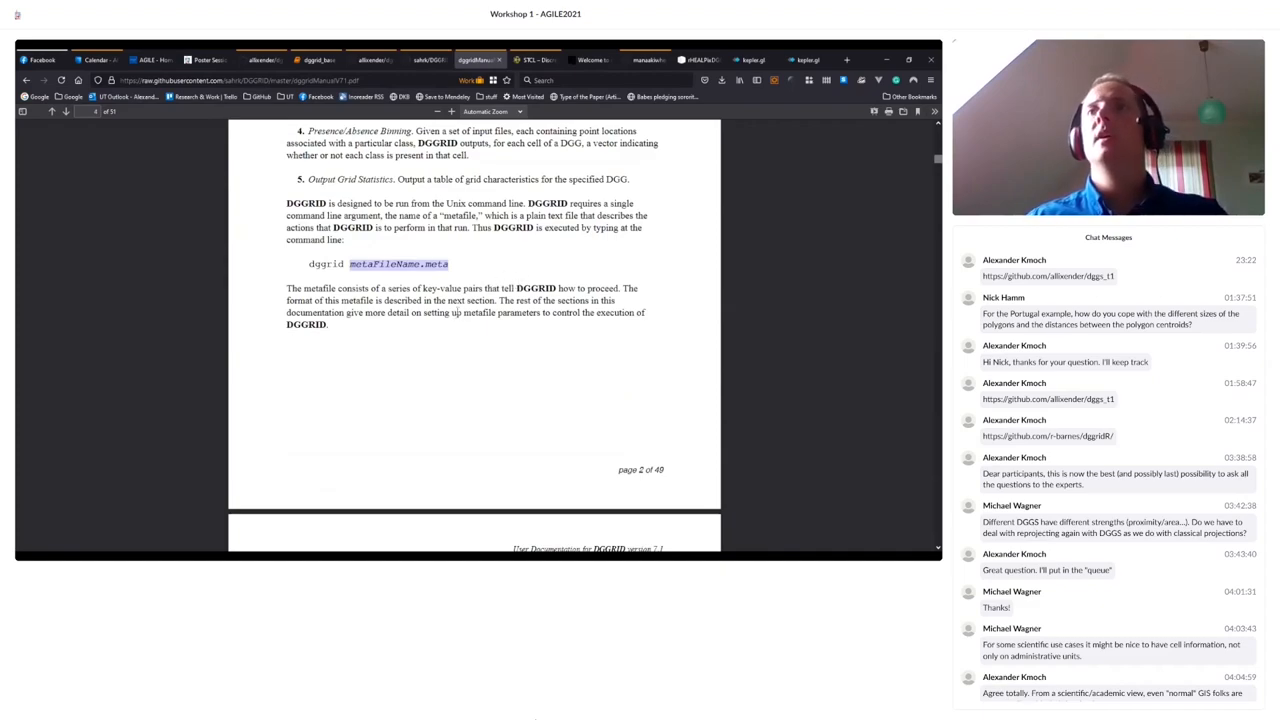
scroll(382, 325, "down", 8)
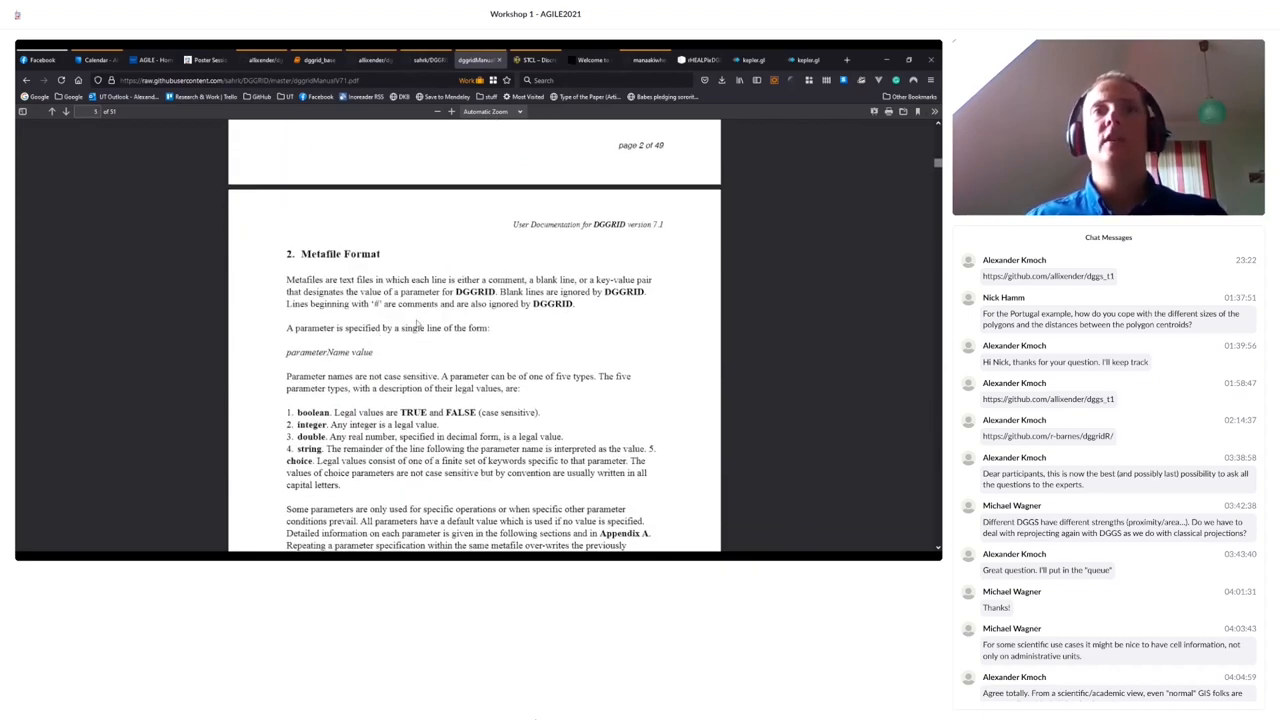
scroll(413, 328, "down", 4)
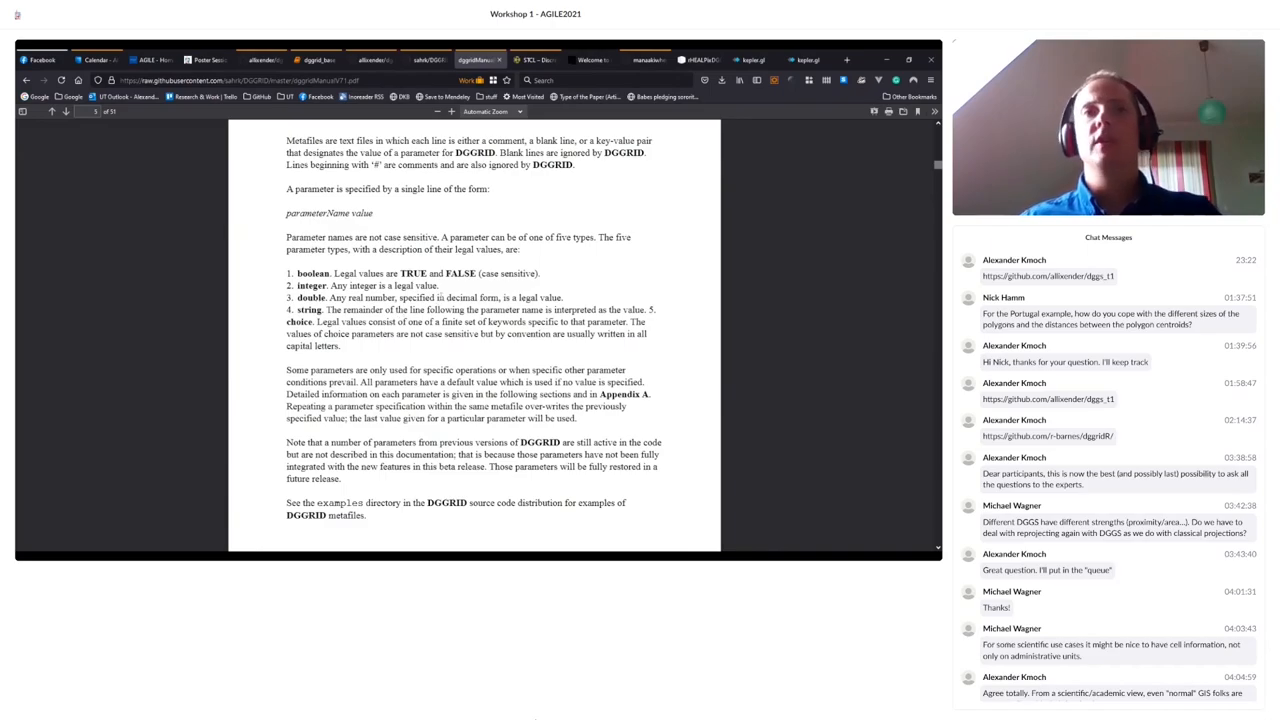
scroll(443, 288, "up", 6)
scroll(443, 288, "up", 6)
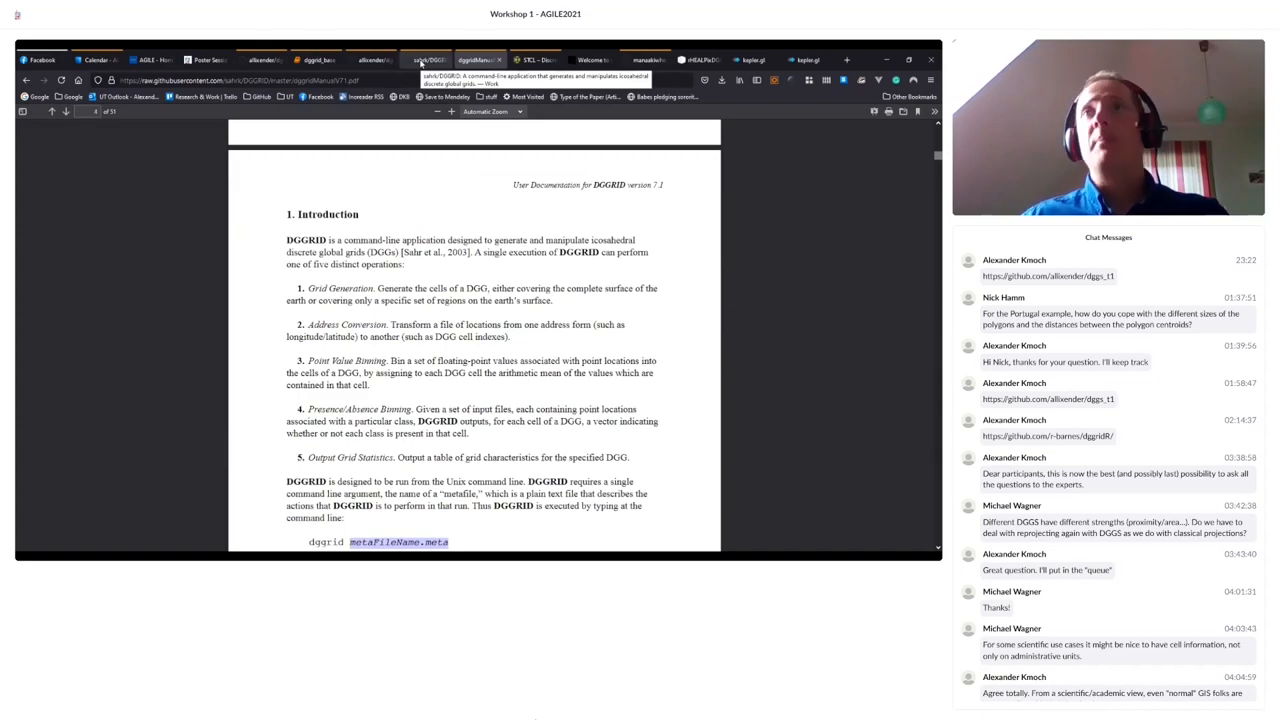
left_click(430, 60)
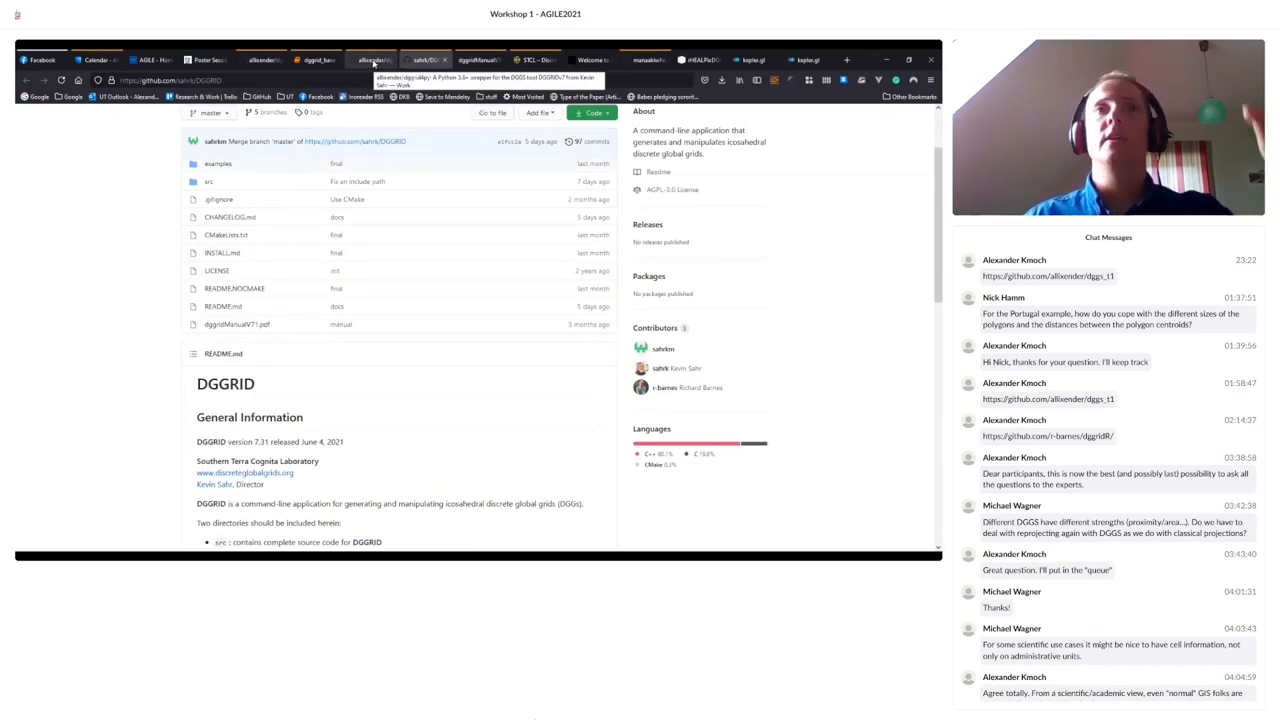
- Look over the allixender/dggrid4py repository, then return to the dggrid_base notebook
left_click(373, 60)
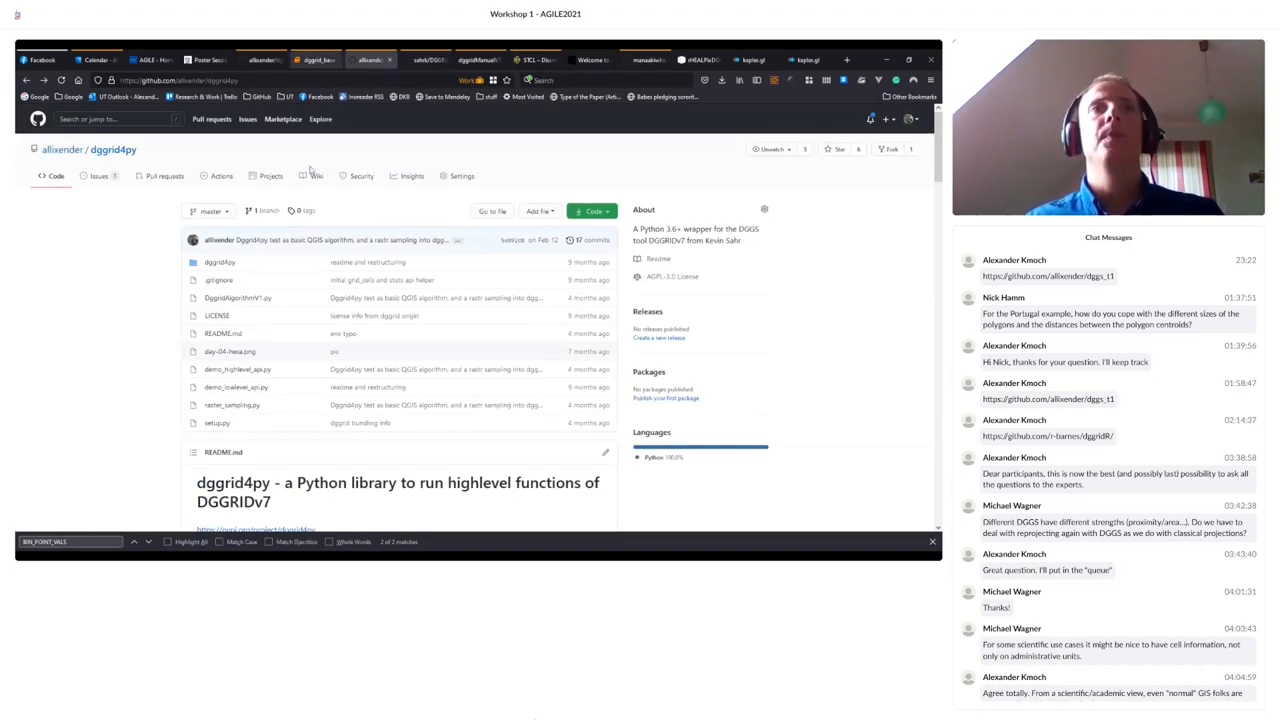
scroll(343, 251, "down", 2)
scroll(343, 251, "down", 2)
scroll(343, 251, "up", 4)
left_click(315, 60)
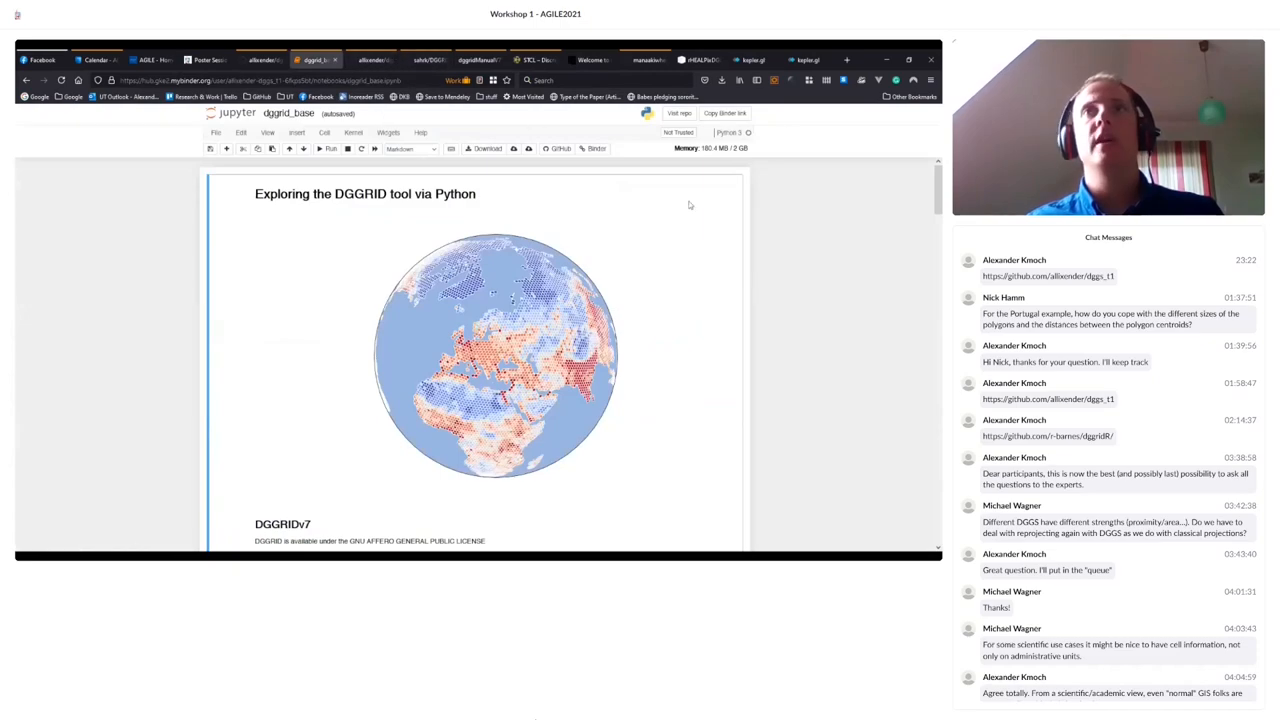
scroll(293, 270, "down", 2)
scroll(266, 209, "up", 2)
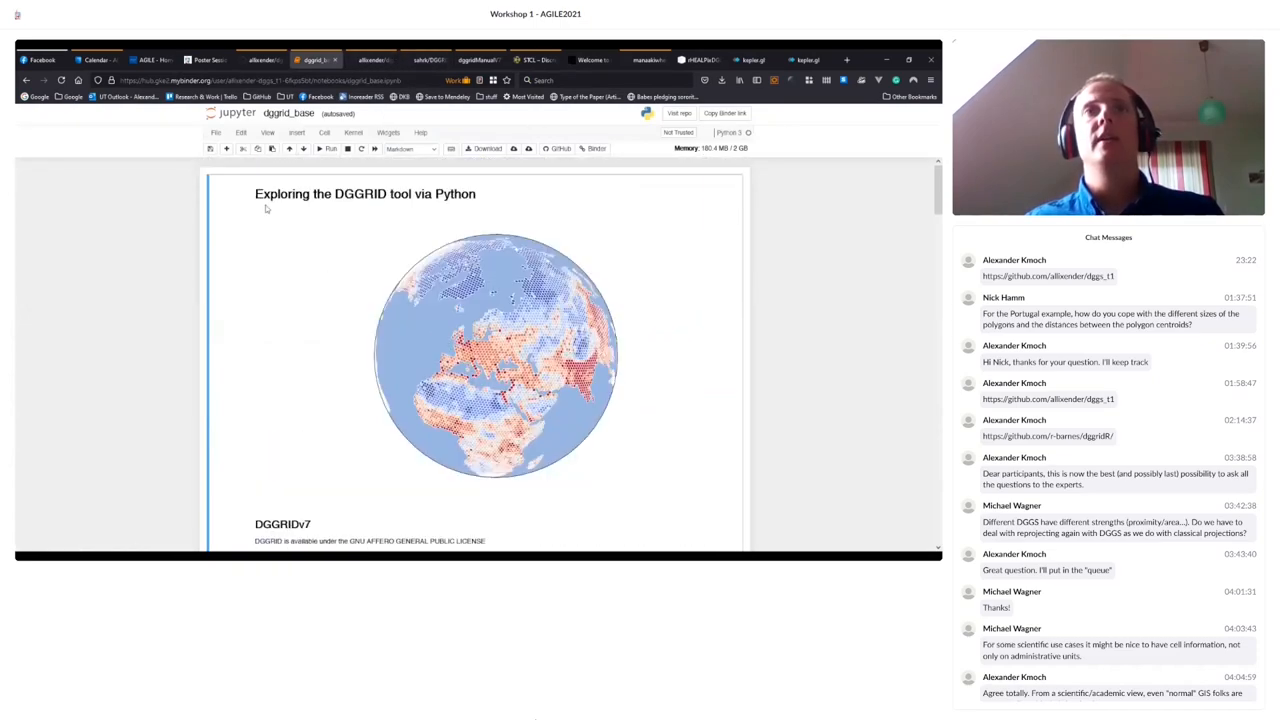
scroll(330, 313, "down", 5)
left_click(315, 471)
left_click(322, 542)
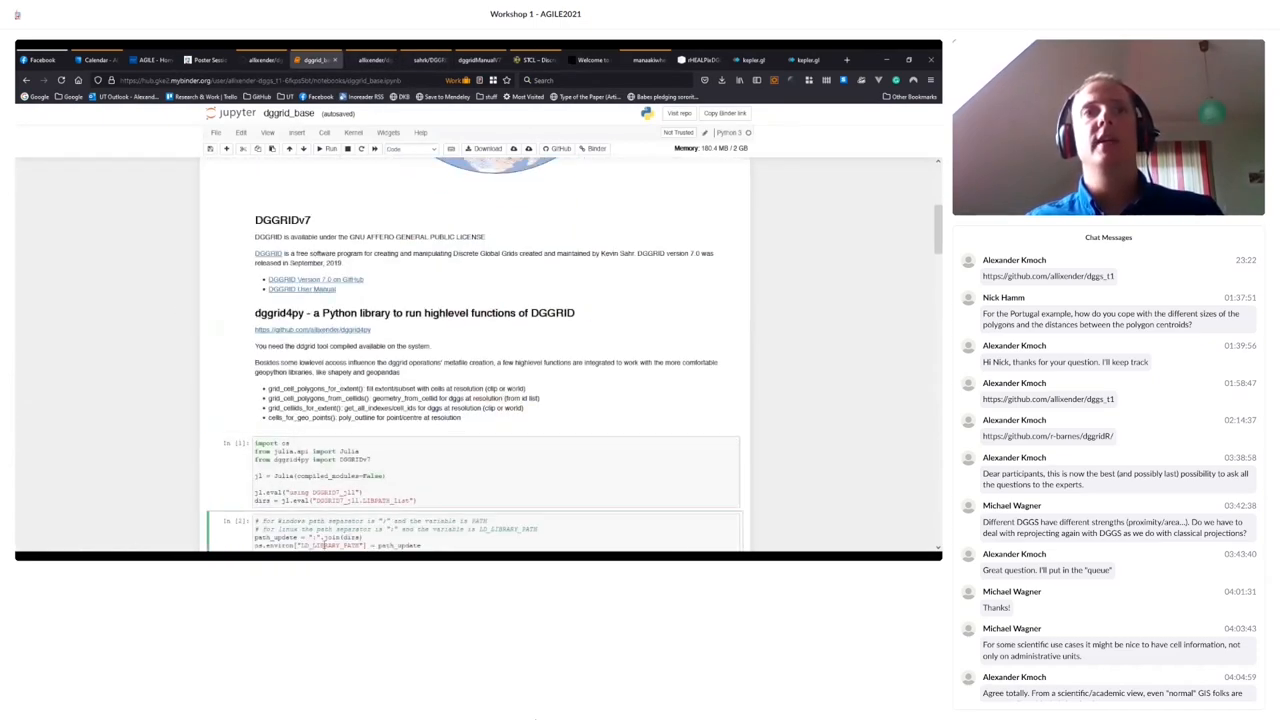
scroll(151, 362, "up", 5)
scroll(151, 300, "up", 2)
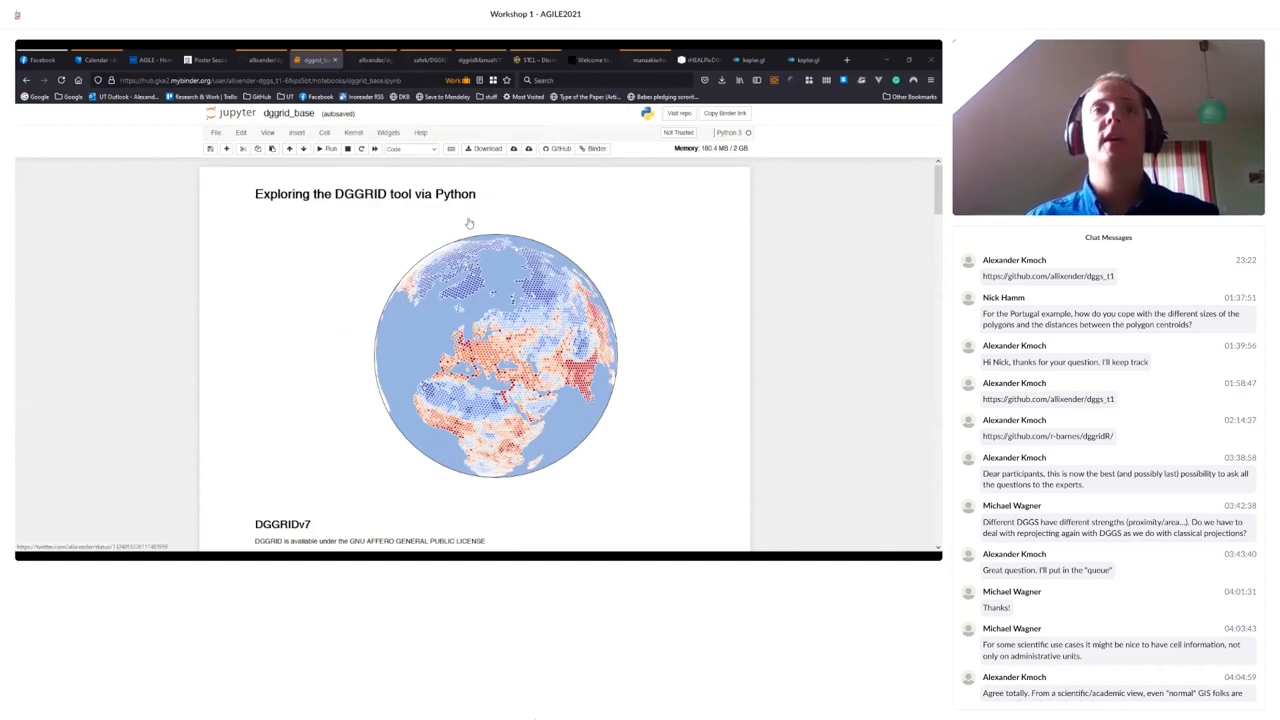
scroll(465, 220, "down", 2)
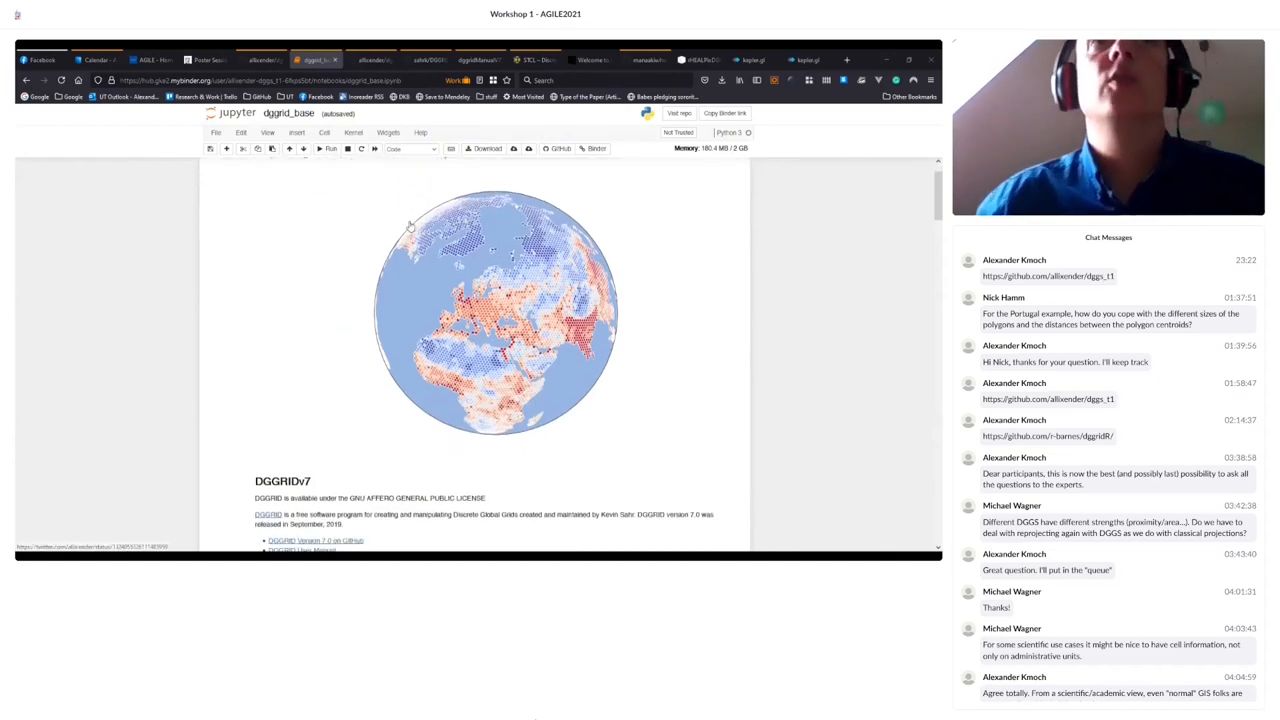
scroll(465, 220, "up", 2)
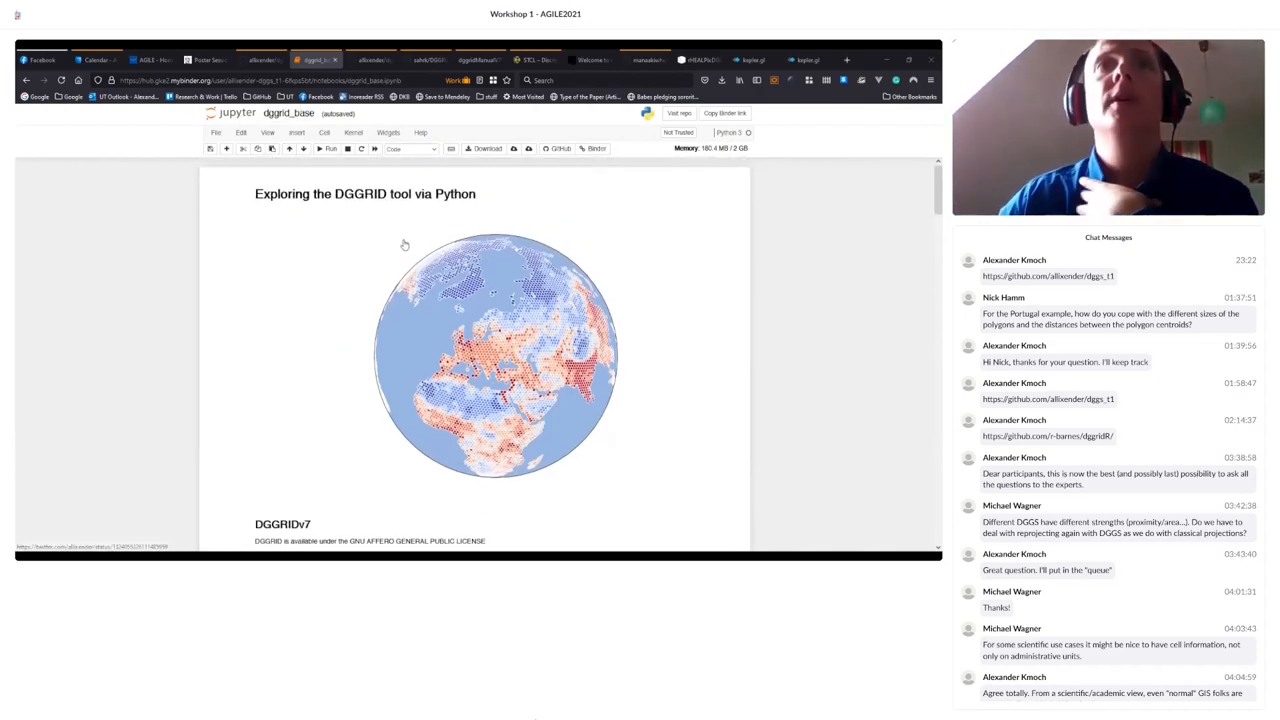
scroll(465, 300, "down", 5)
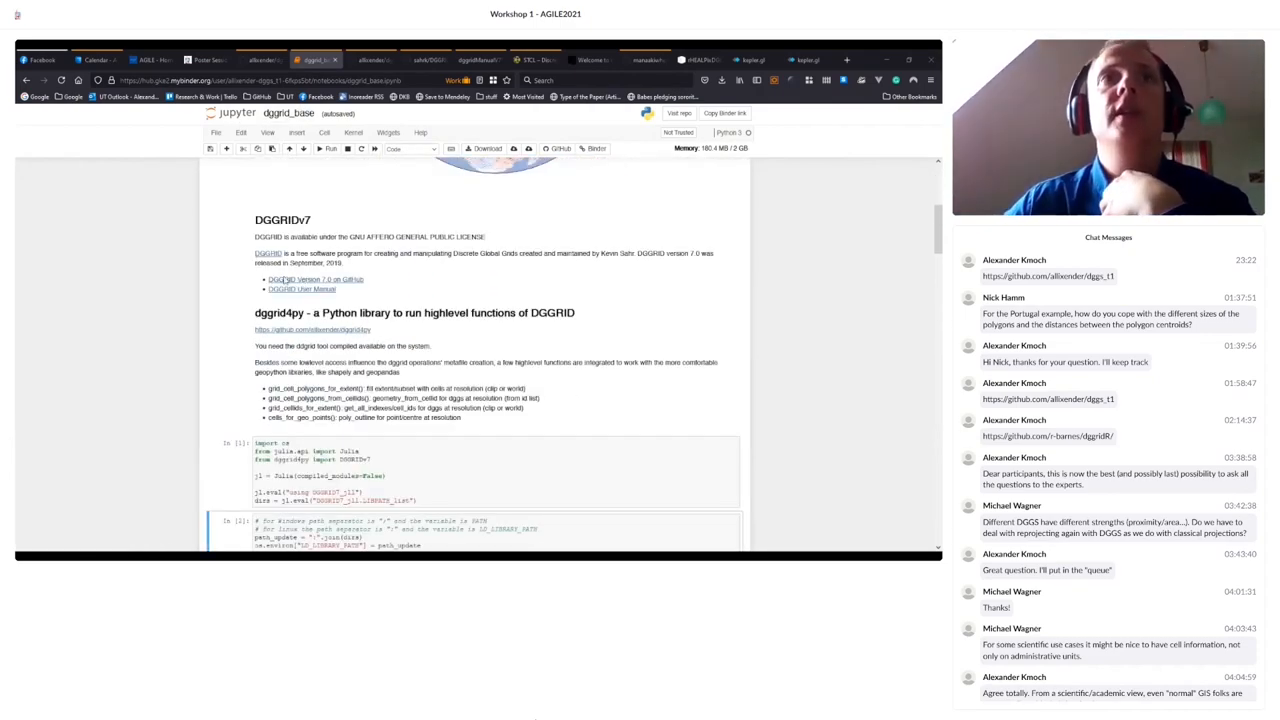
mouse_move(414, 313)
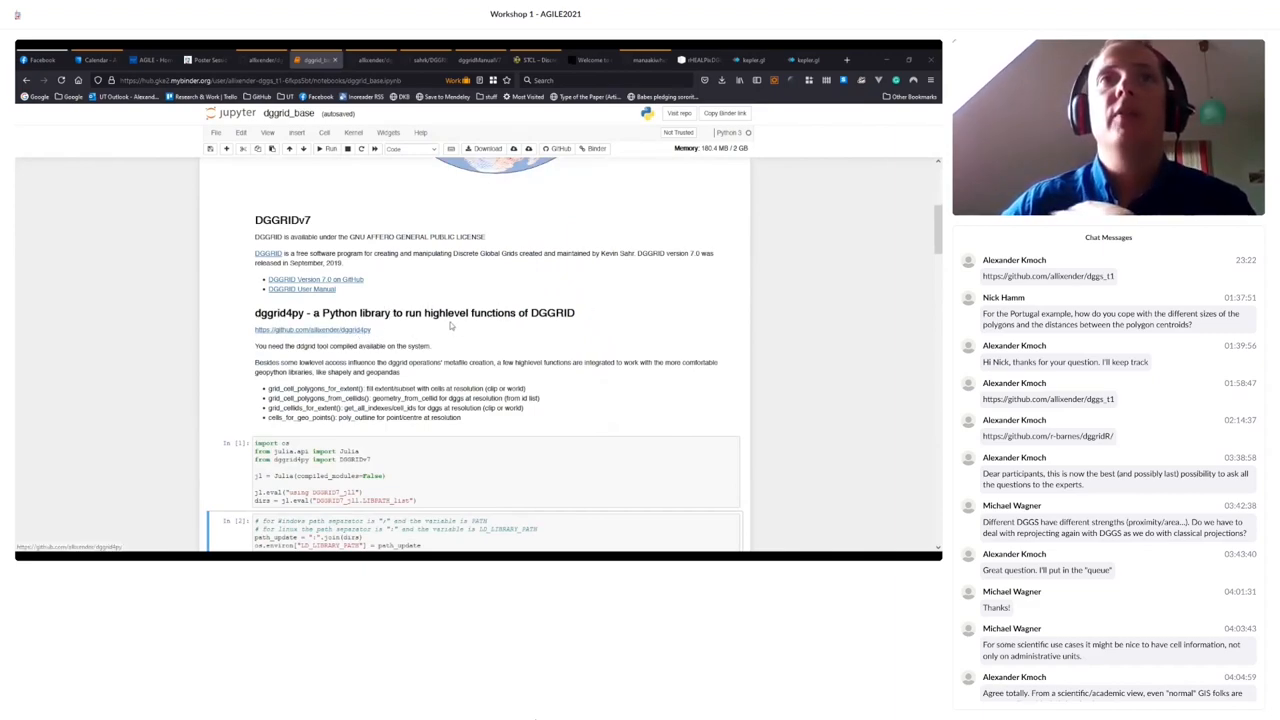
scroll(451, 324, "down", 3)
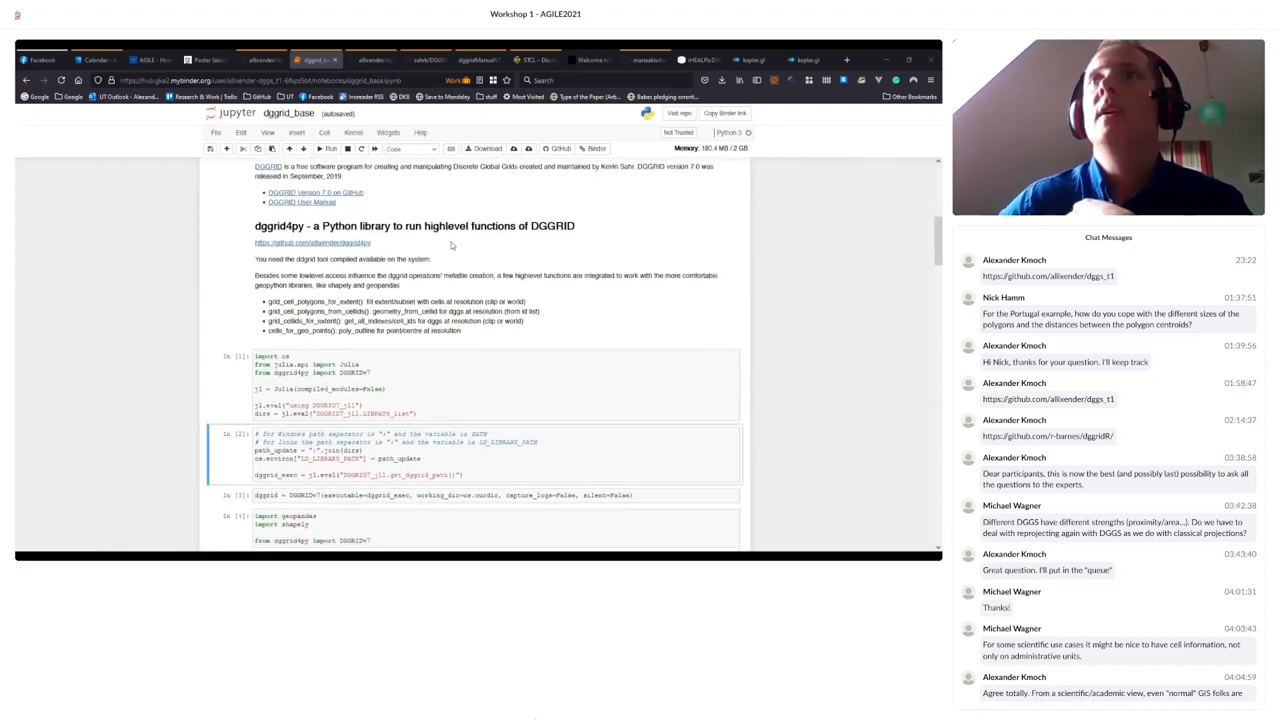
scroll(451, 244, "up", 3)
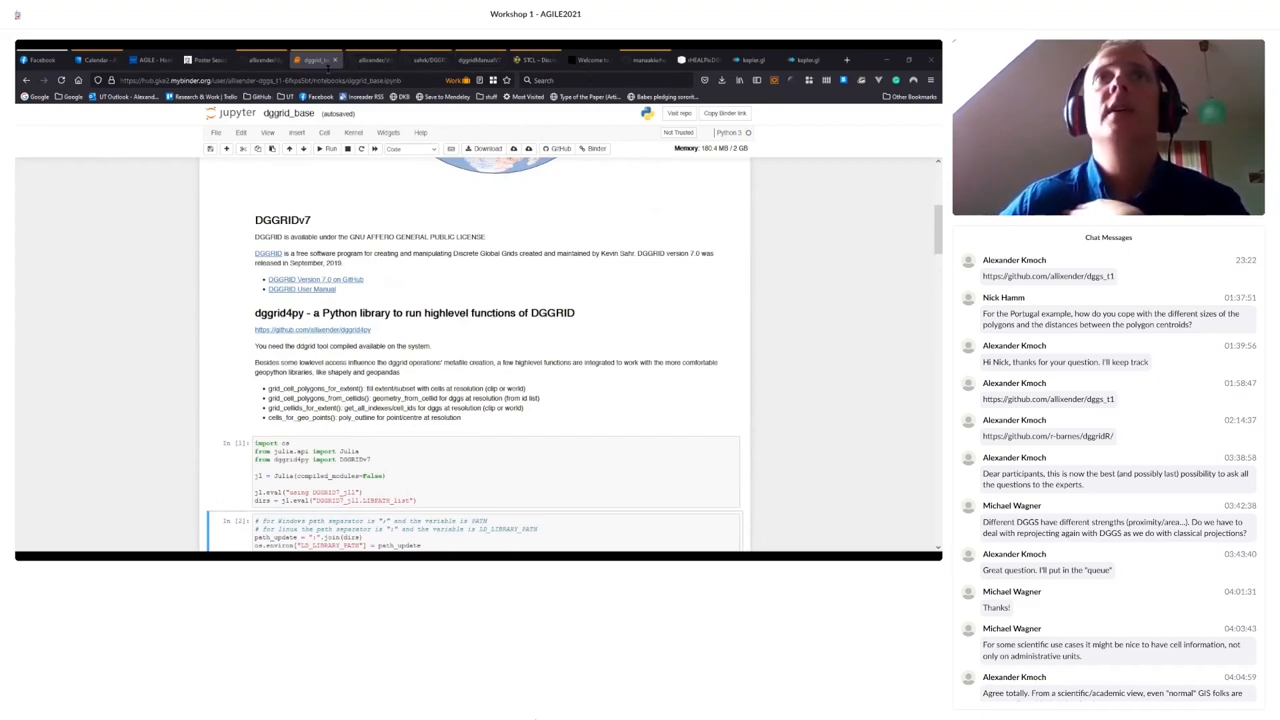
- Load the r-barnes/dggridR repository page in a new tab
left_click(845, 64)
type("dggr")
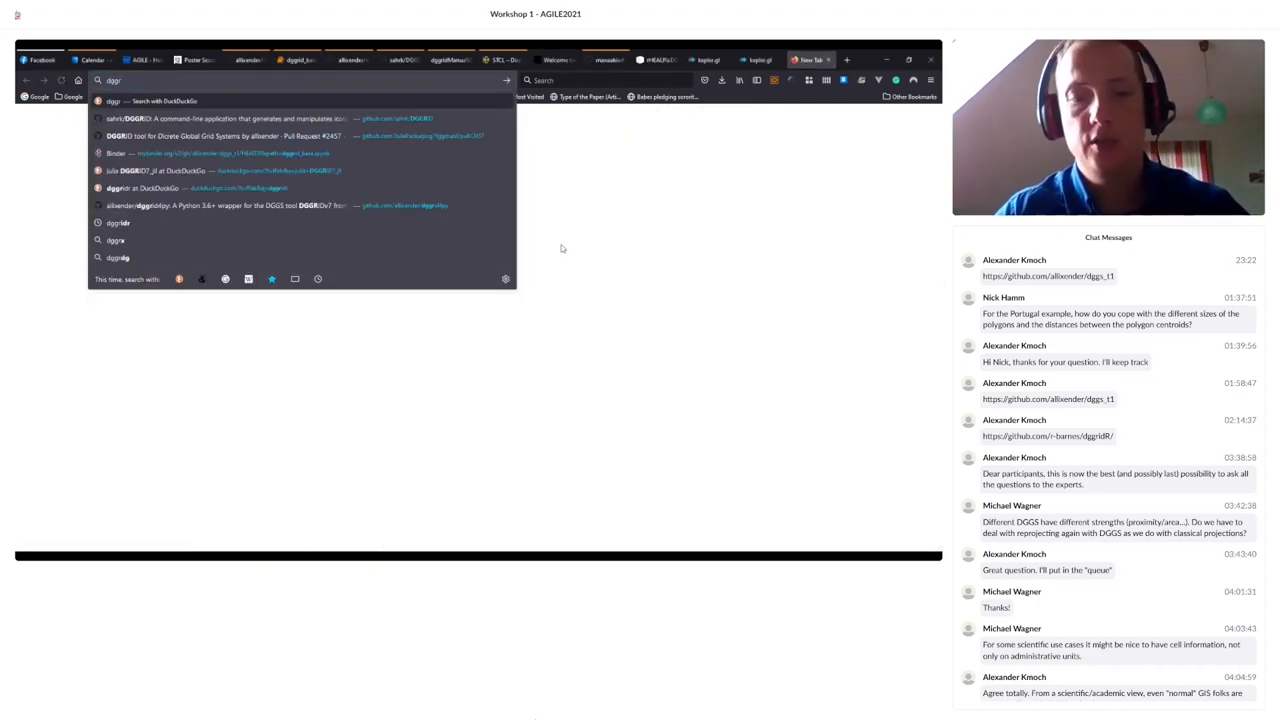
type("idr")
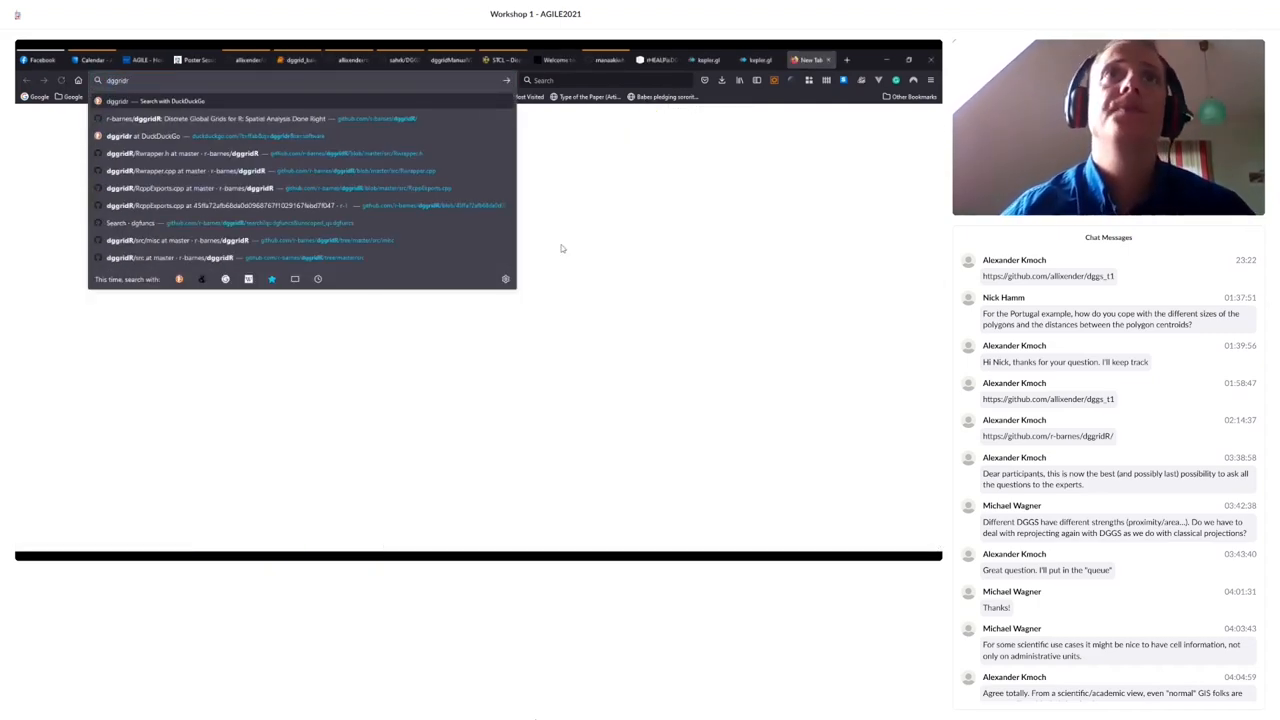
key("Return")
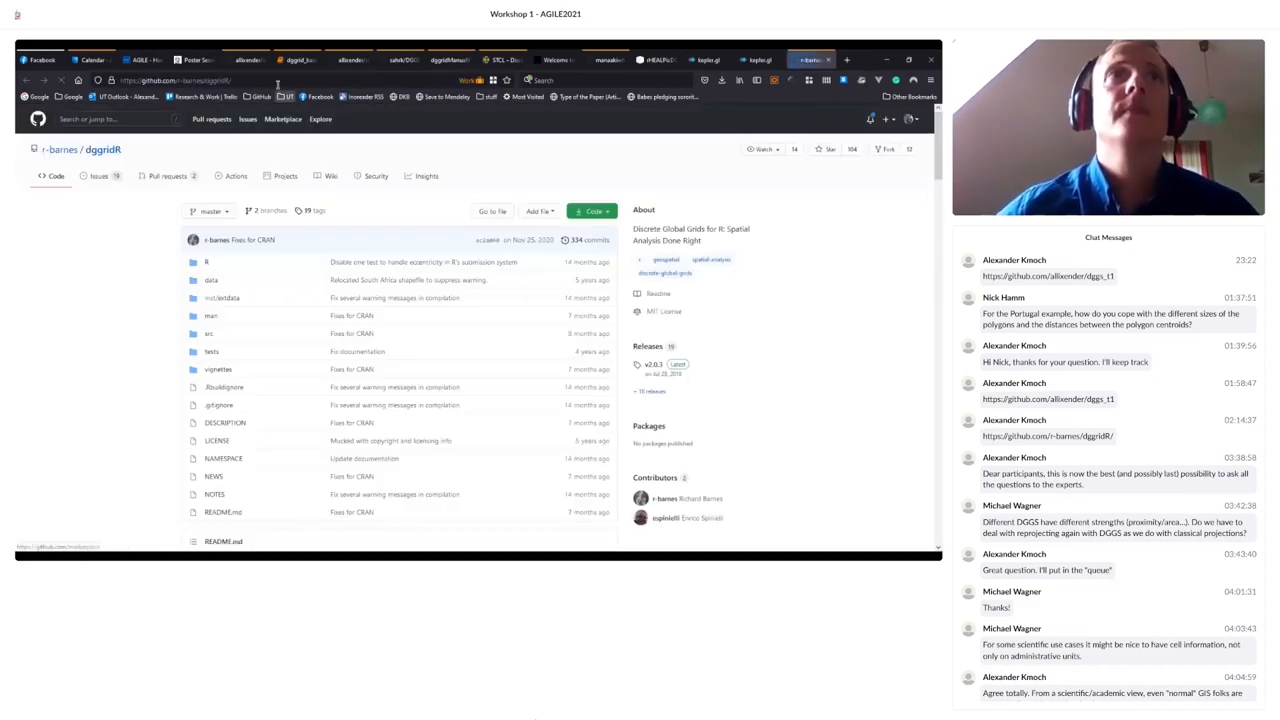
left_click(277, 83)
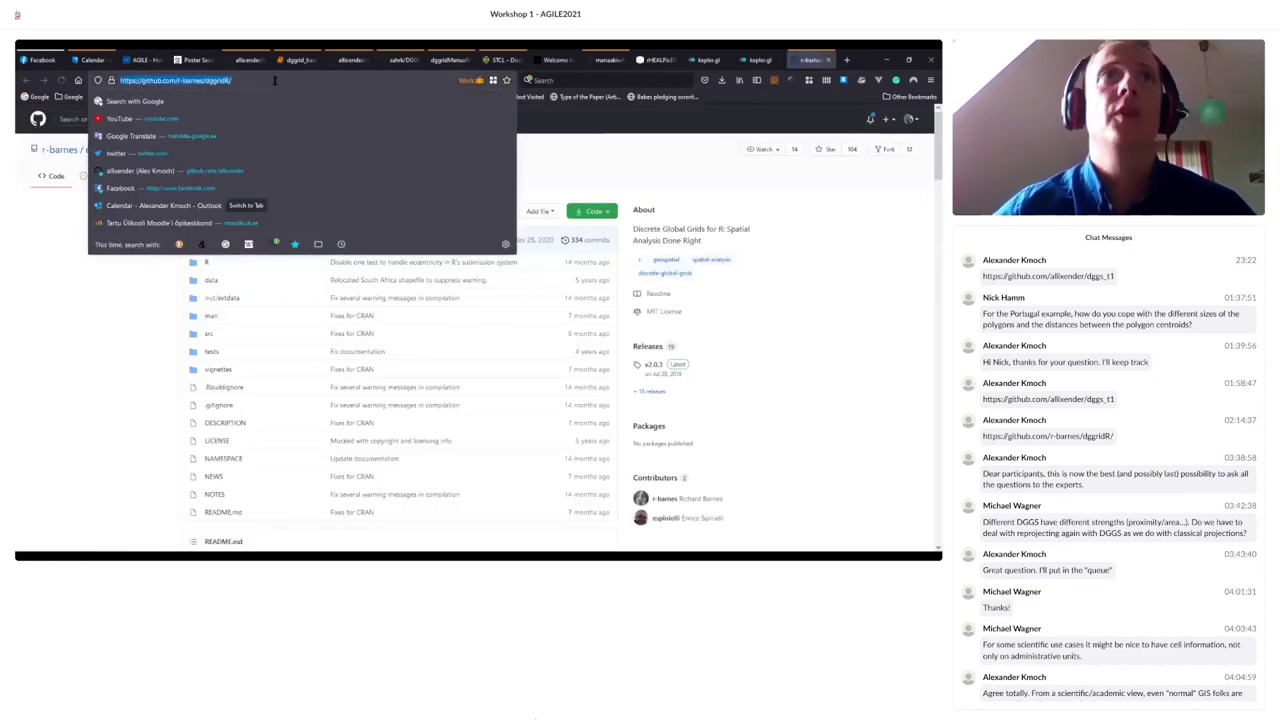
left_click(402, 268)
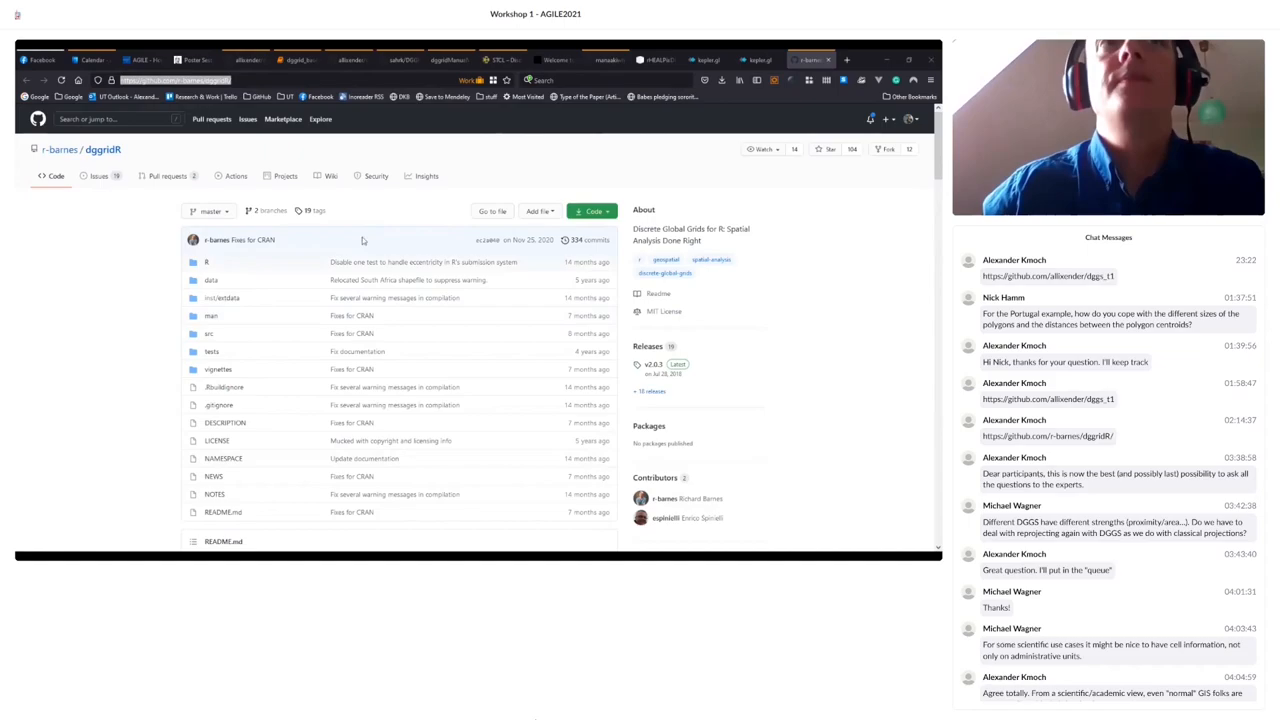
scroll(468, 298, "down", 3)
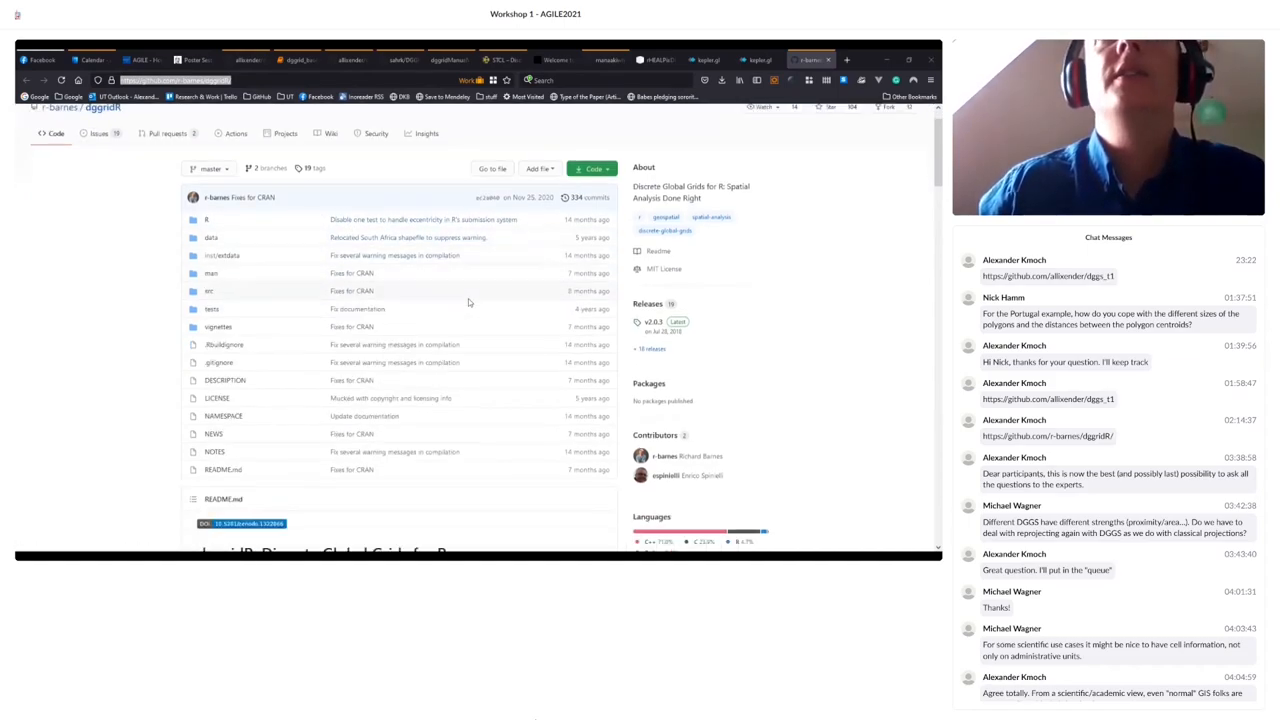
scroll(392, 349, "down", 2)
scroll(392, 349, "down", 3)
scroll(410, 360, "down", 2)
scroll(410, 360, "down", 3)
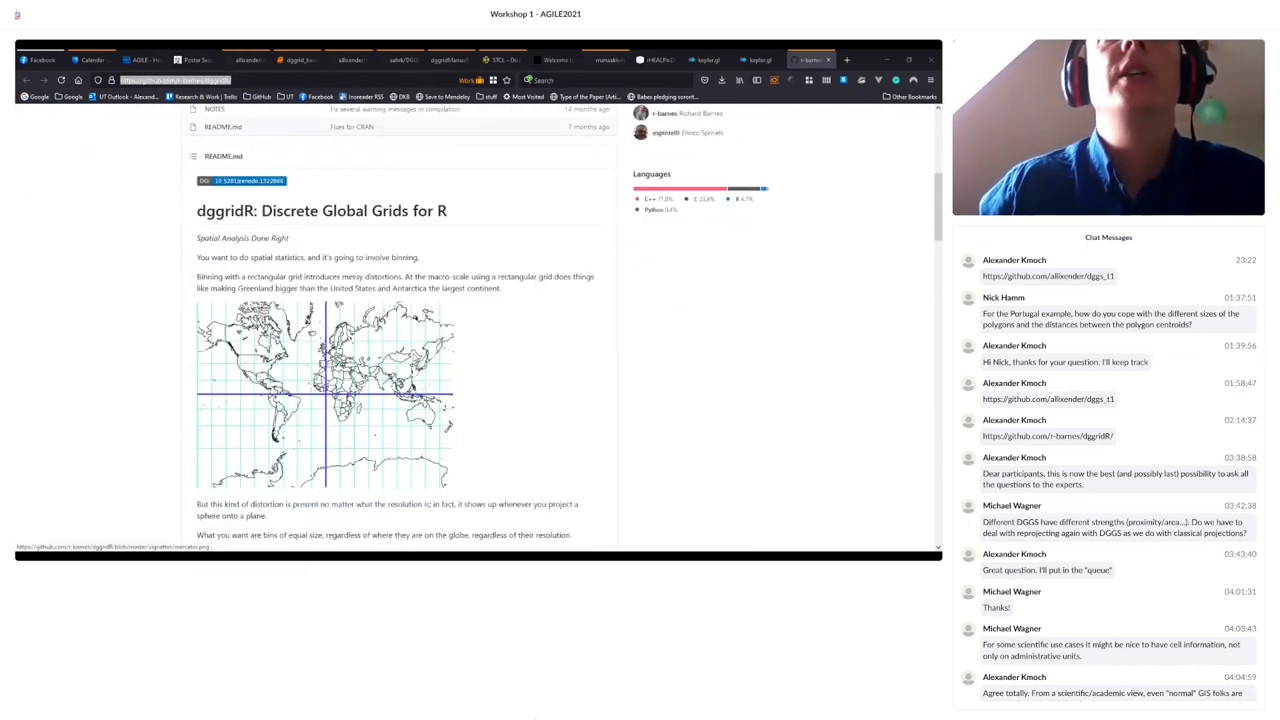
scroll(587, 361, "down", 3)
scroll(587, 361, "down", 3)
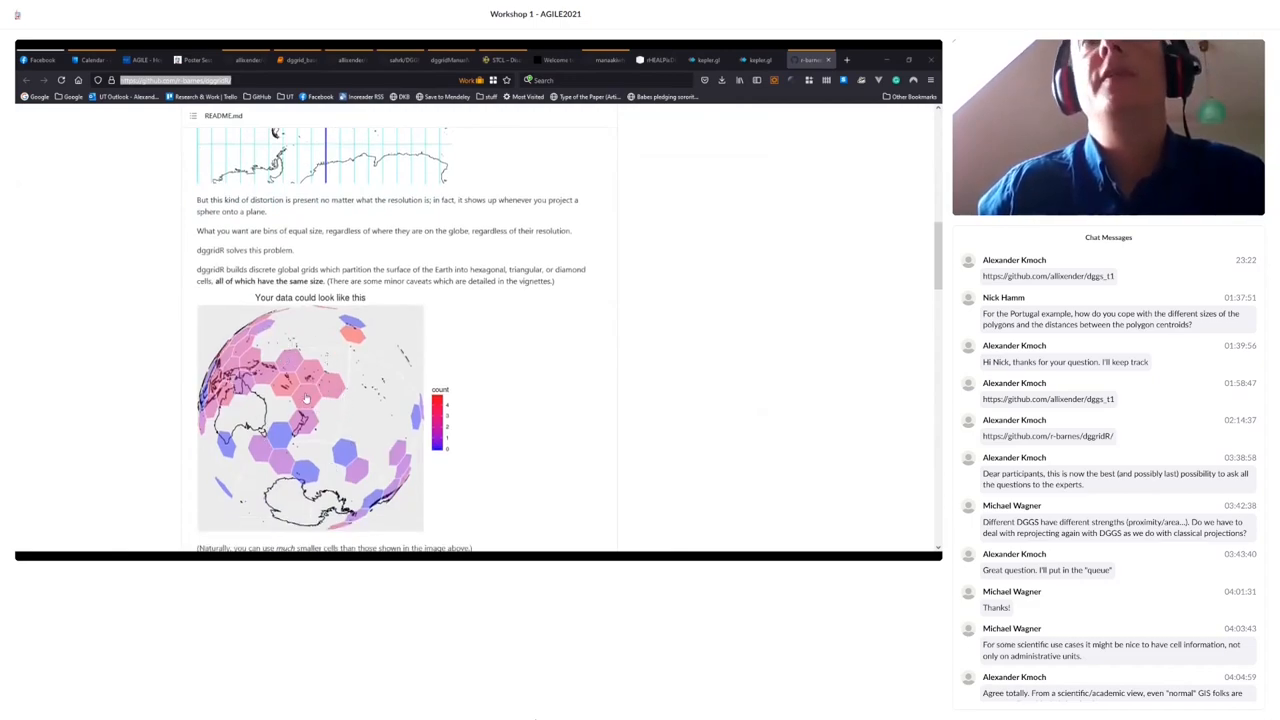
scroll(275, 380, "down", 3)
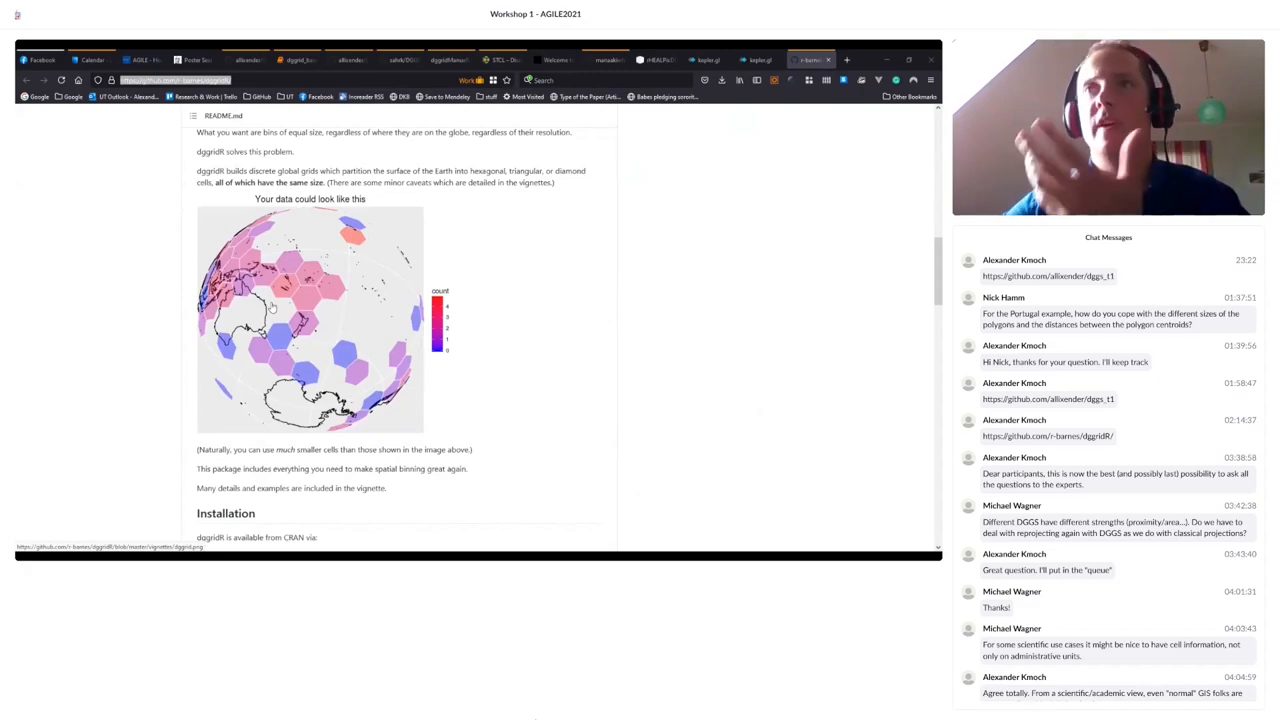
scroll(291, 275, "up", 3)
scroll(291, 297, "up", 5)
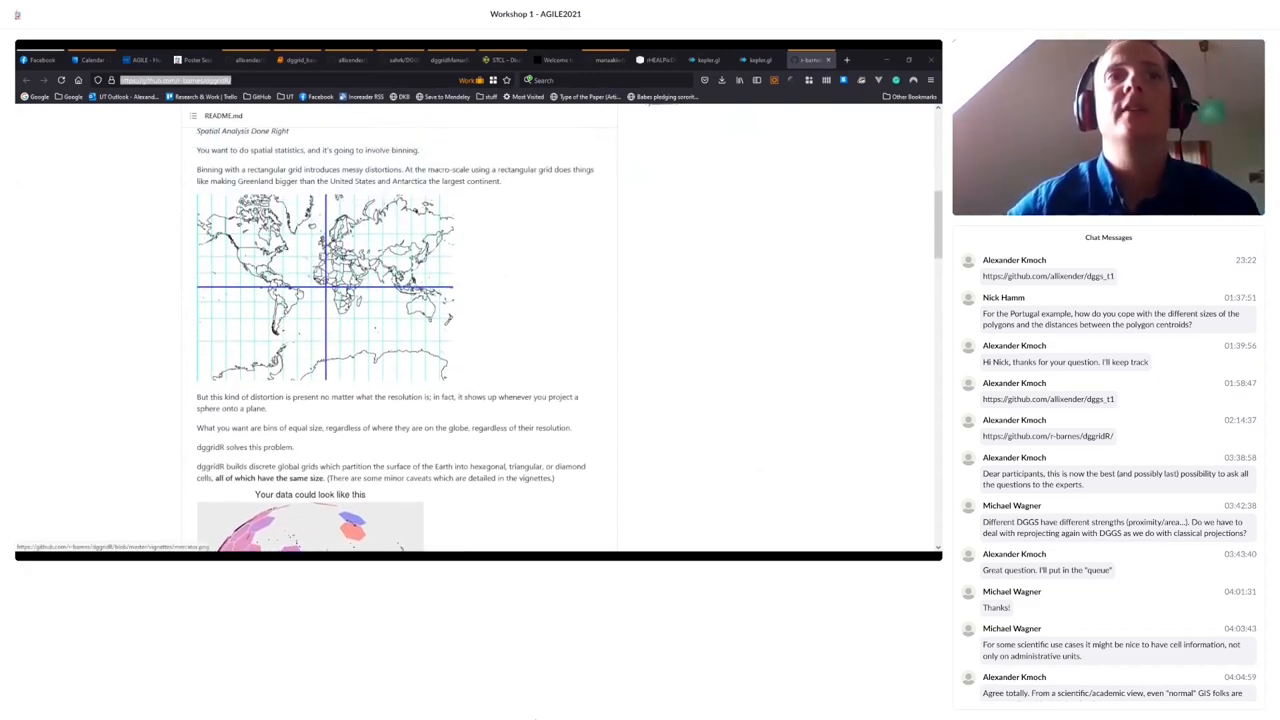
scroll(291, 297, "down", 4)
scroll(263, 246, "up", 15)
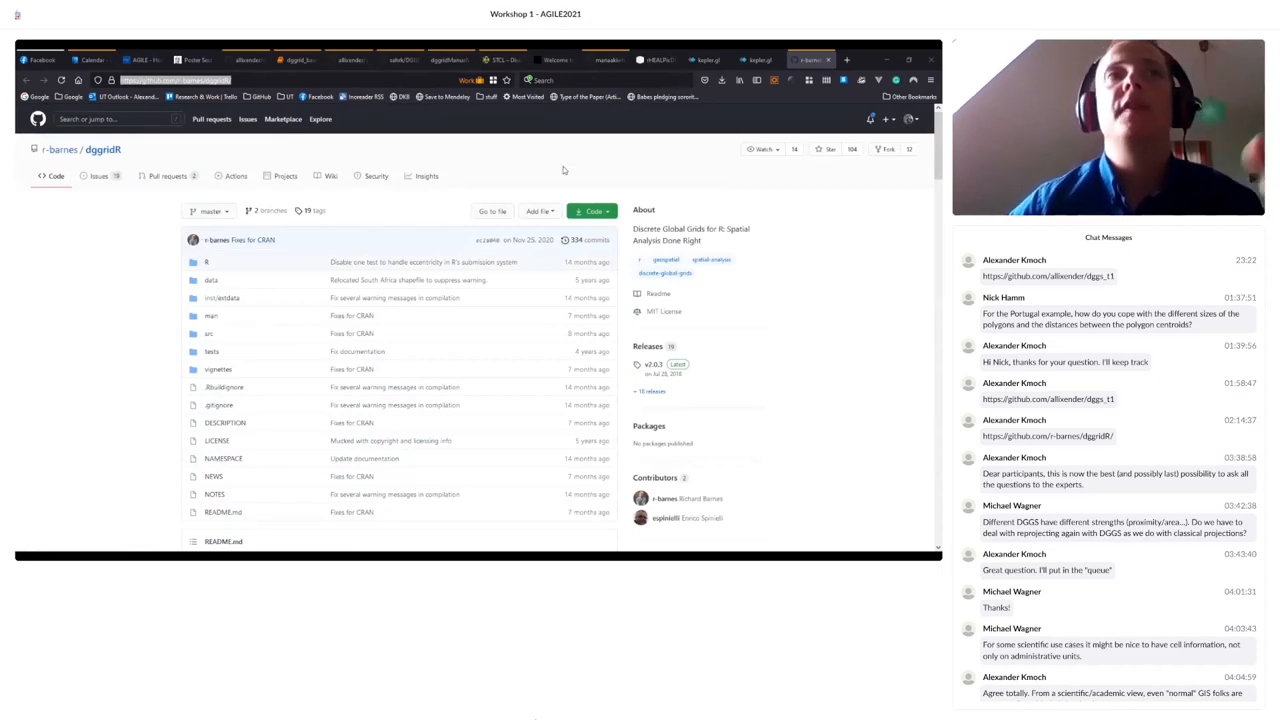
- Run the first code cell importing os, Julia and DGGRIDv7 and loading DGGRID7_jll
left_click(295, 63)
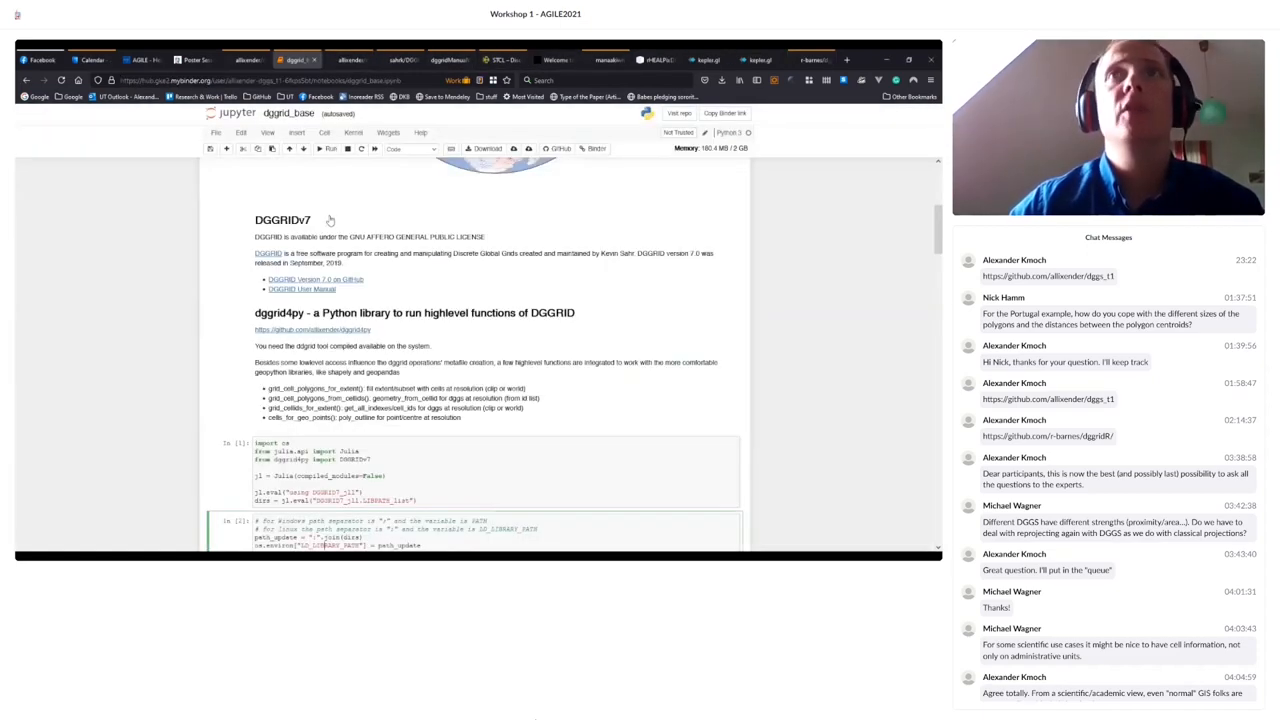
scroll(330, 219, "up", 3)
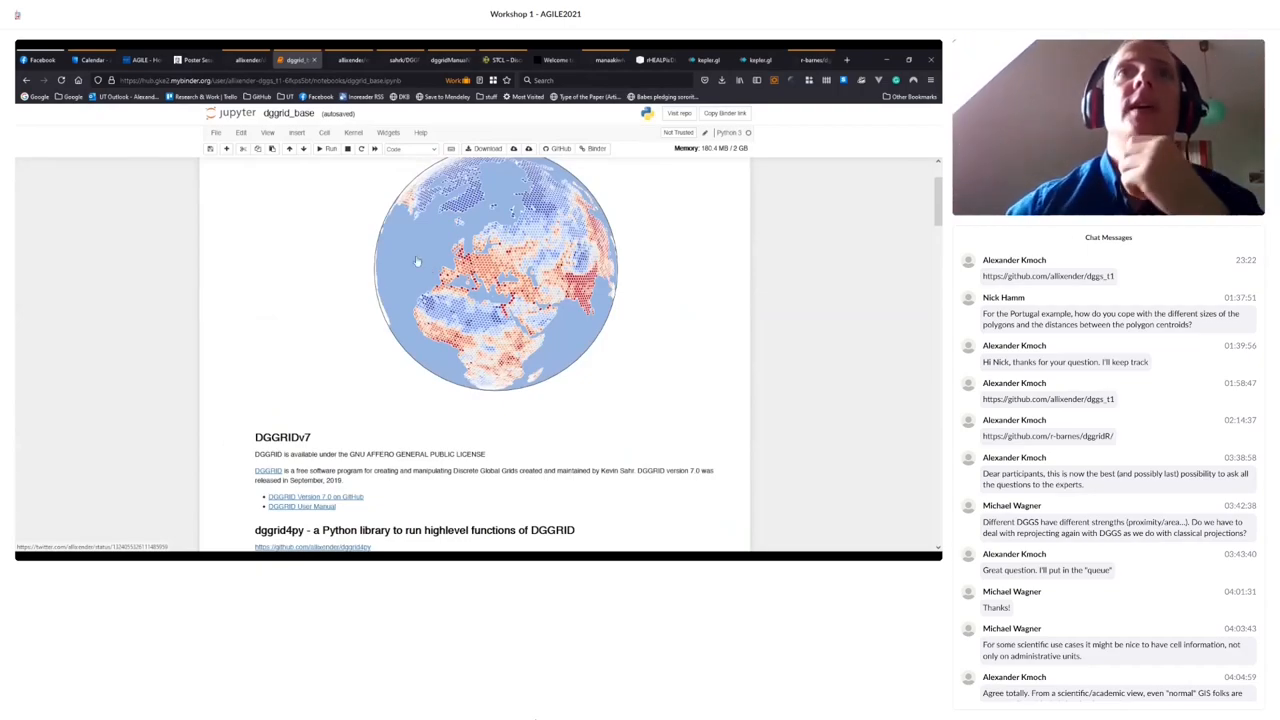
scroll(418, 262, "down", 3)
scroll(450, 350, "down", 3)
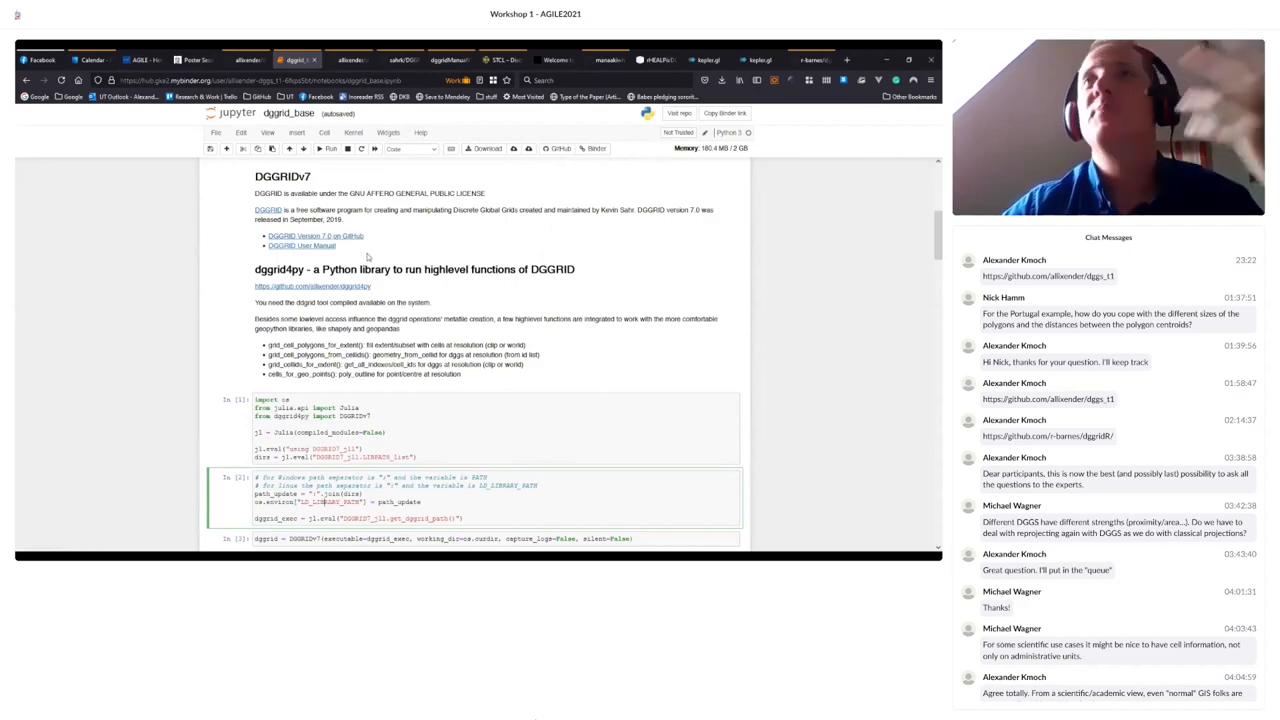
scroll(400, 360, "down", 2)
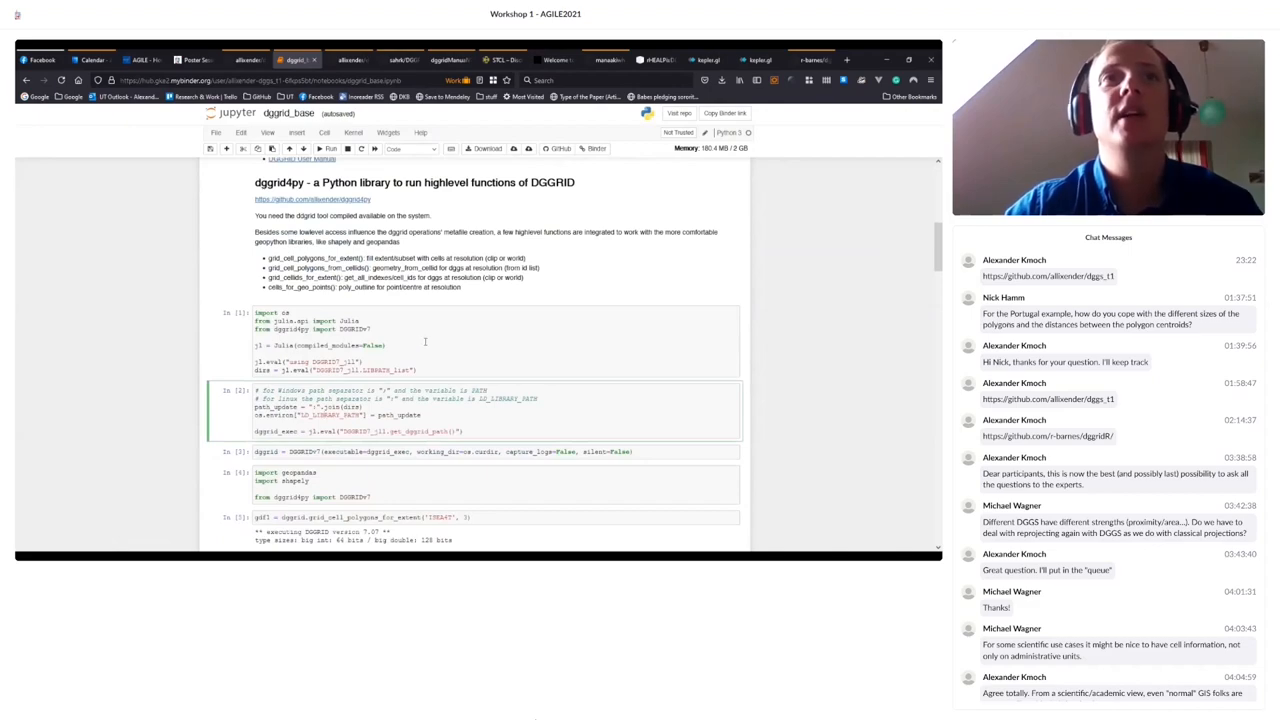
left_click(425, 342)
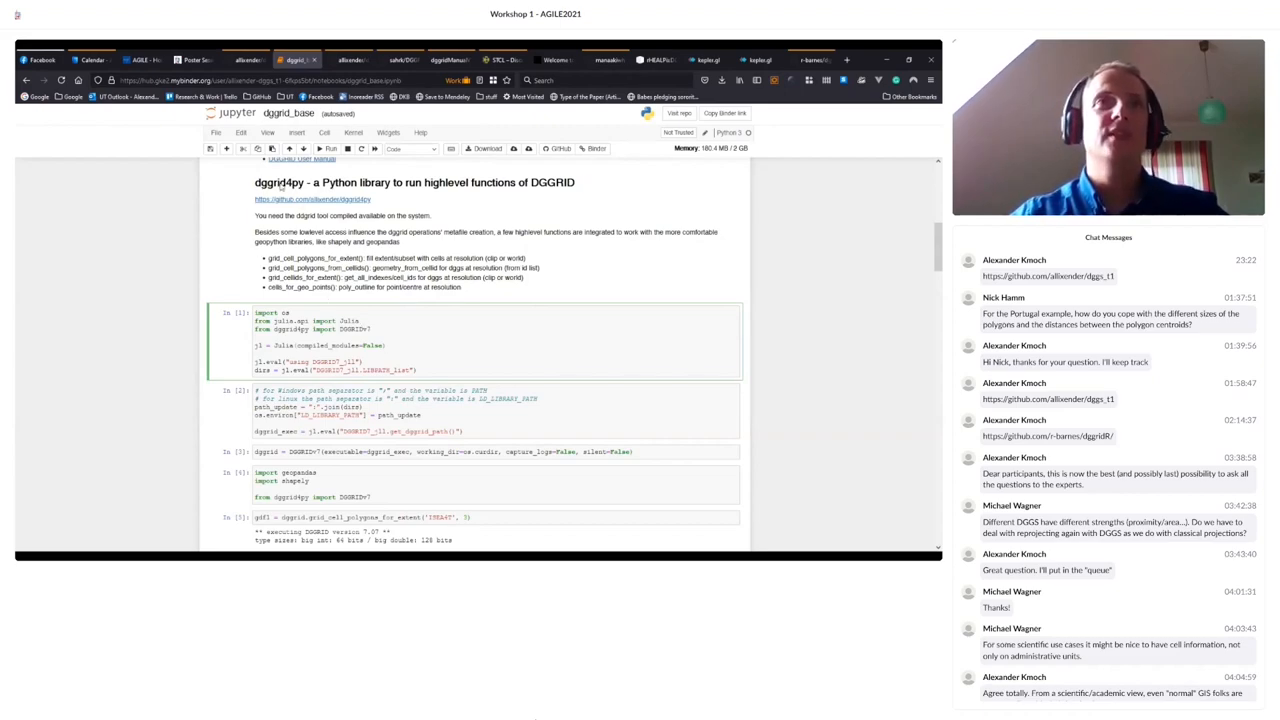
left_click(327, 148)
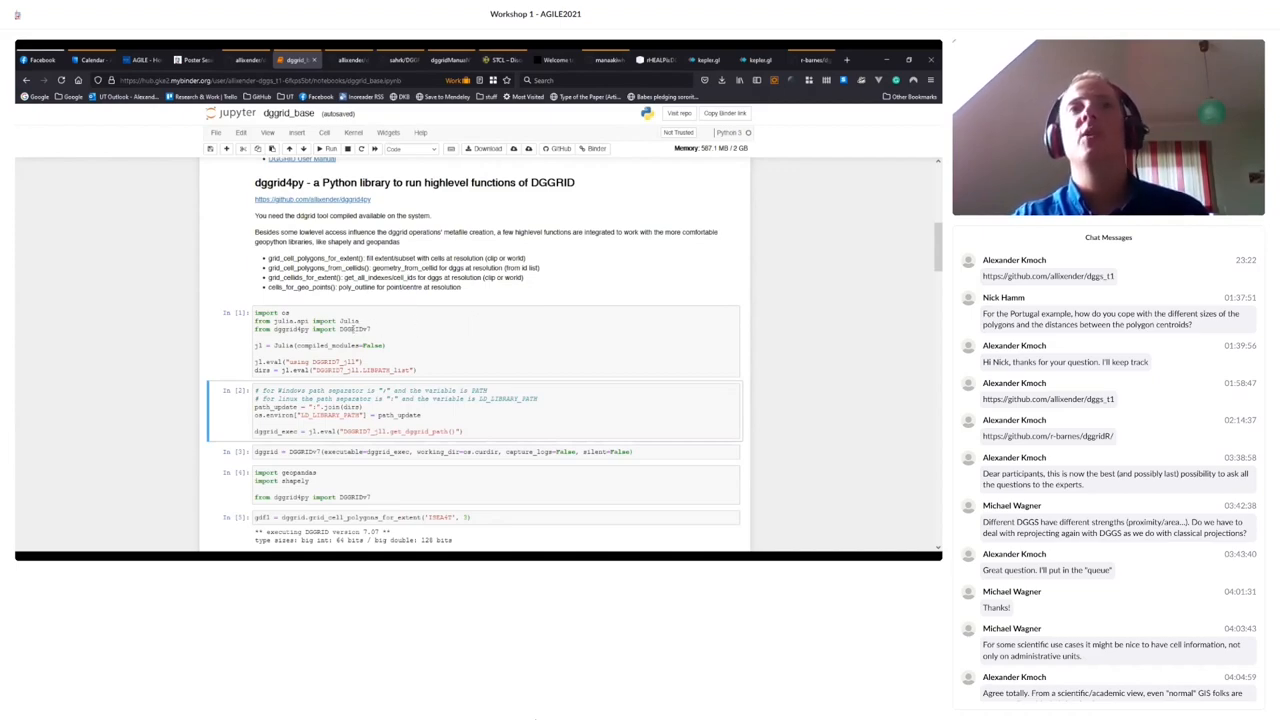
- Highlight DGGRIDv7, jl, DGGRID7_jll and DGGRID7_jll.LIBRARY_list in the import cell
double_click(355, 328)
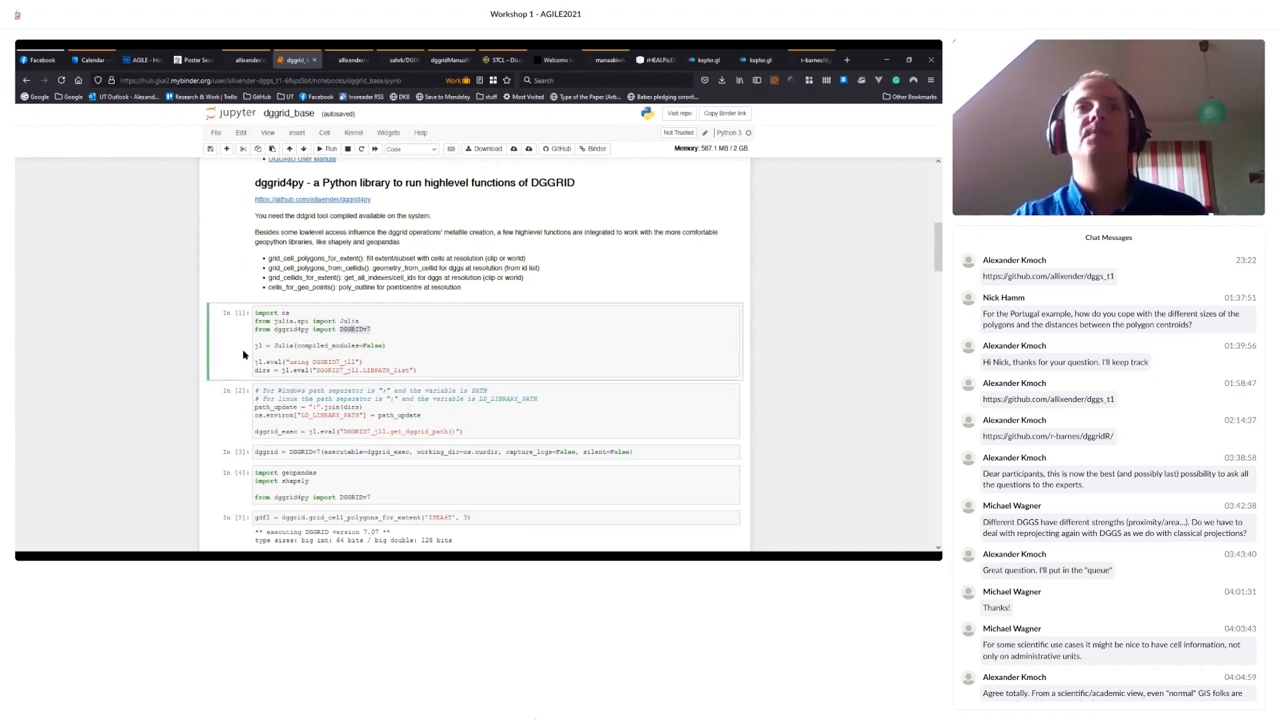
scroll(335, 341, "down", 1)
double_click(259, 302)
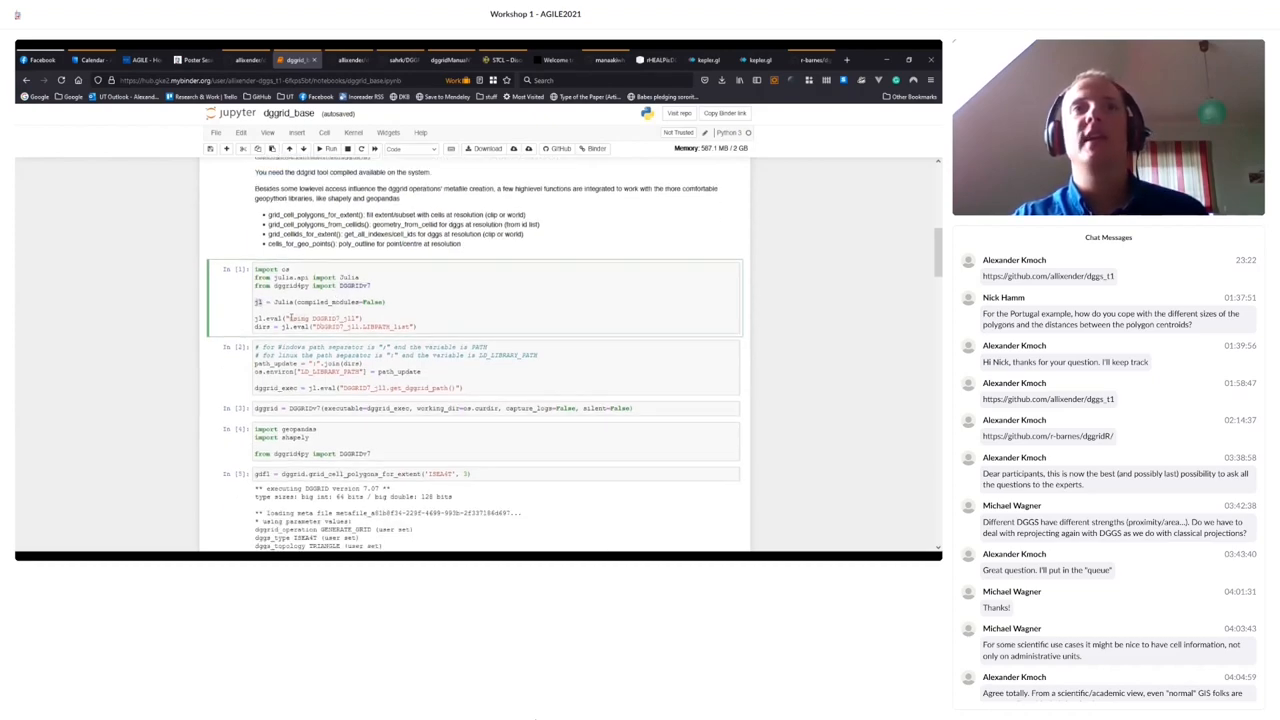
left_click_drag(320, 318, 358, 316)
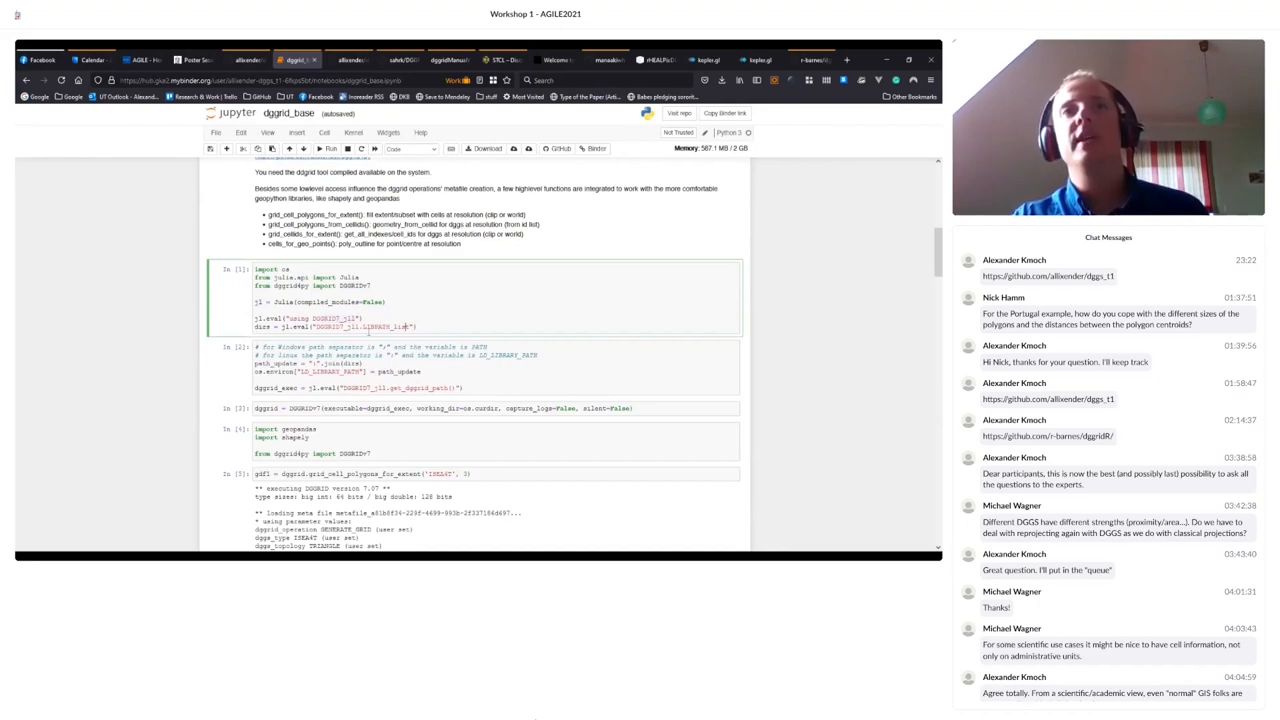
left_click_drag(314, 327, 405, 327)
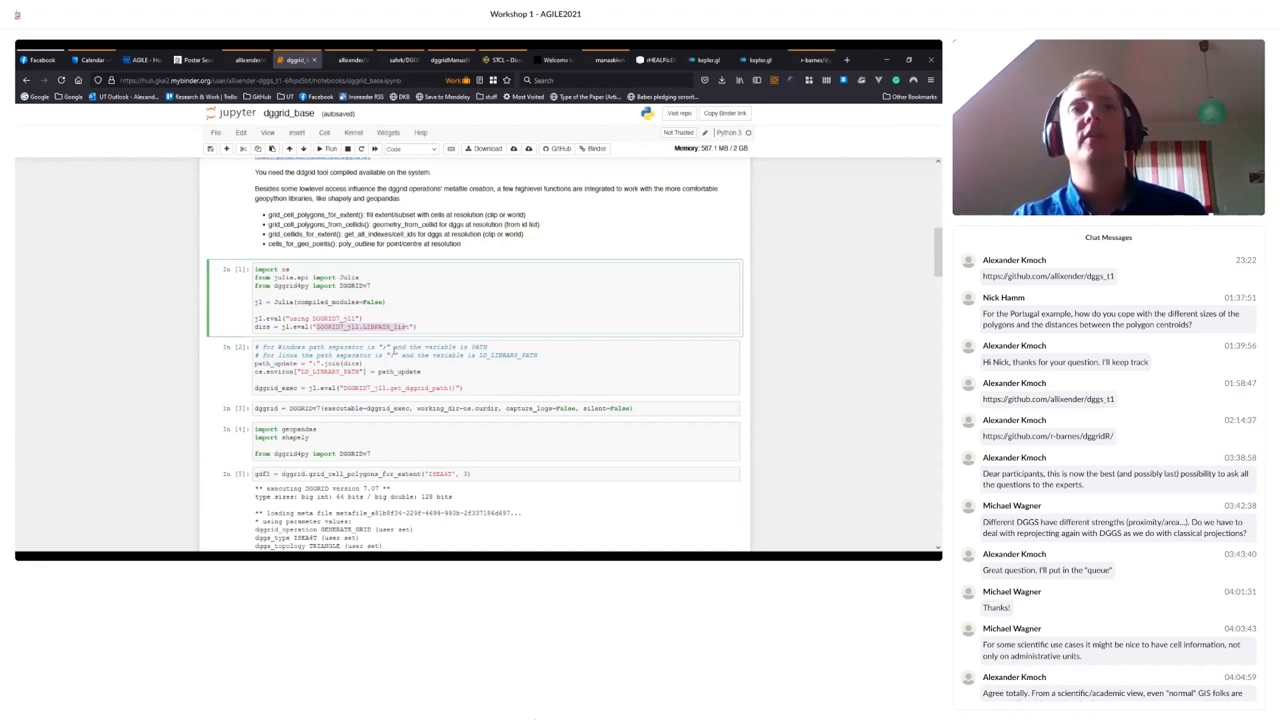
- Run the library-path cell that gets the dggrid executable and insert an empty cell below it
left_click(240, 370)
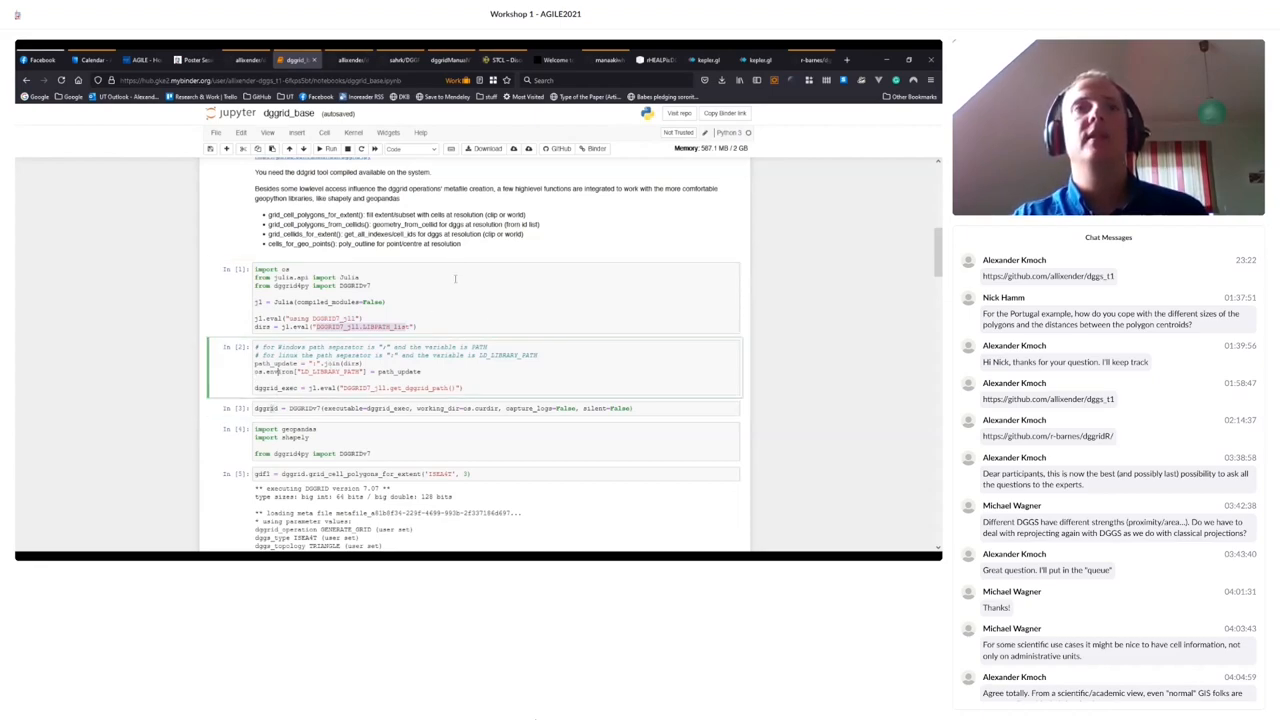
left_click(330, 150)
scroll(400, 300, "down", 3)
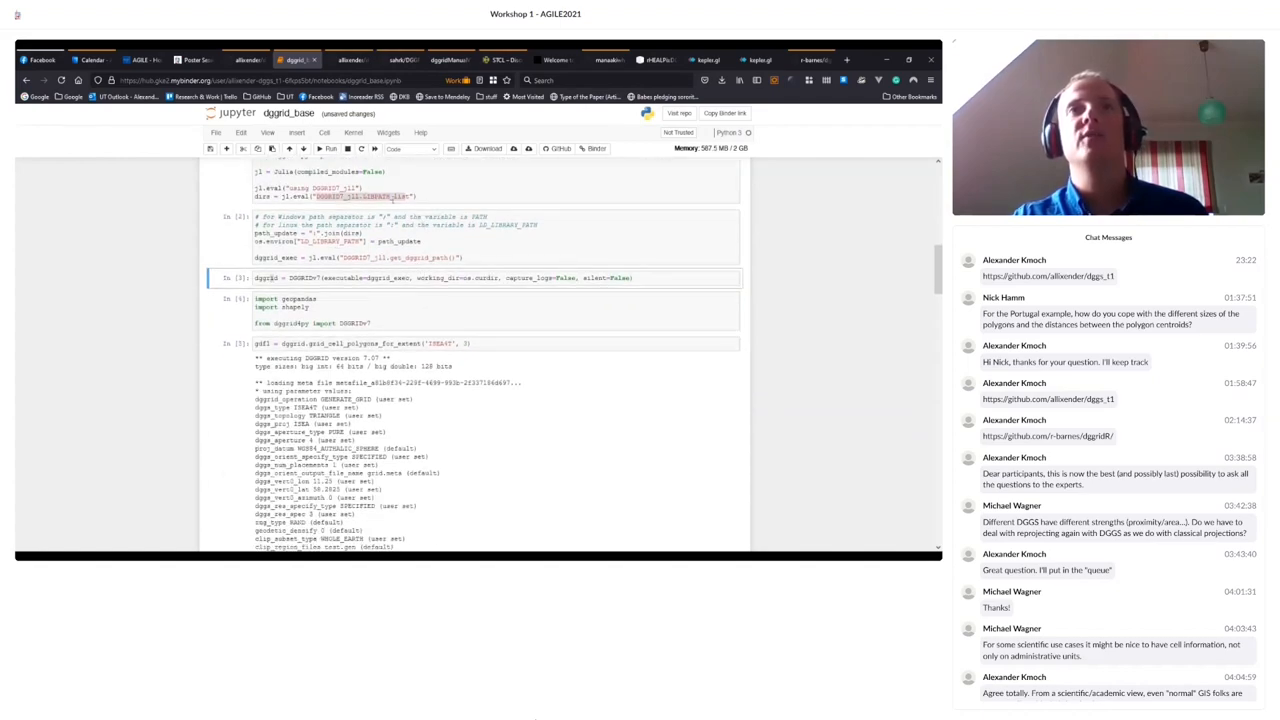
left_click_drag(390, 258, 455, 258)
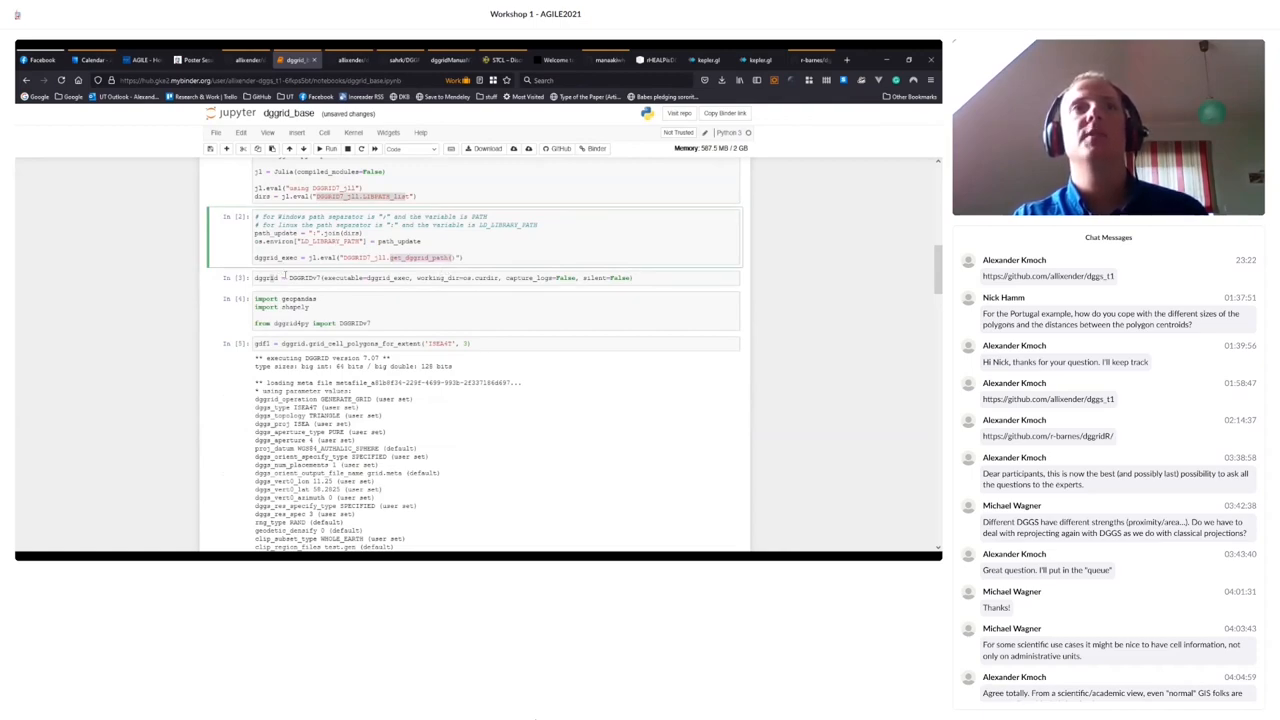
left_click(226, 148)
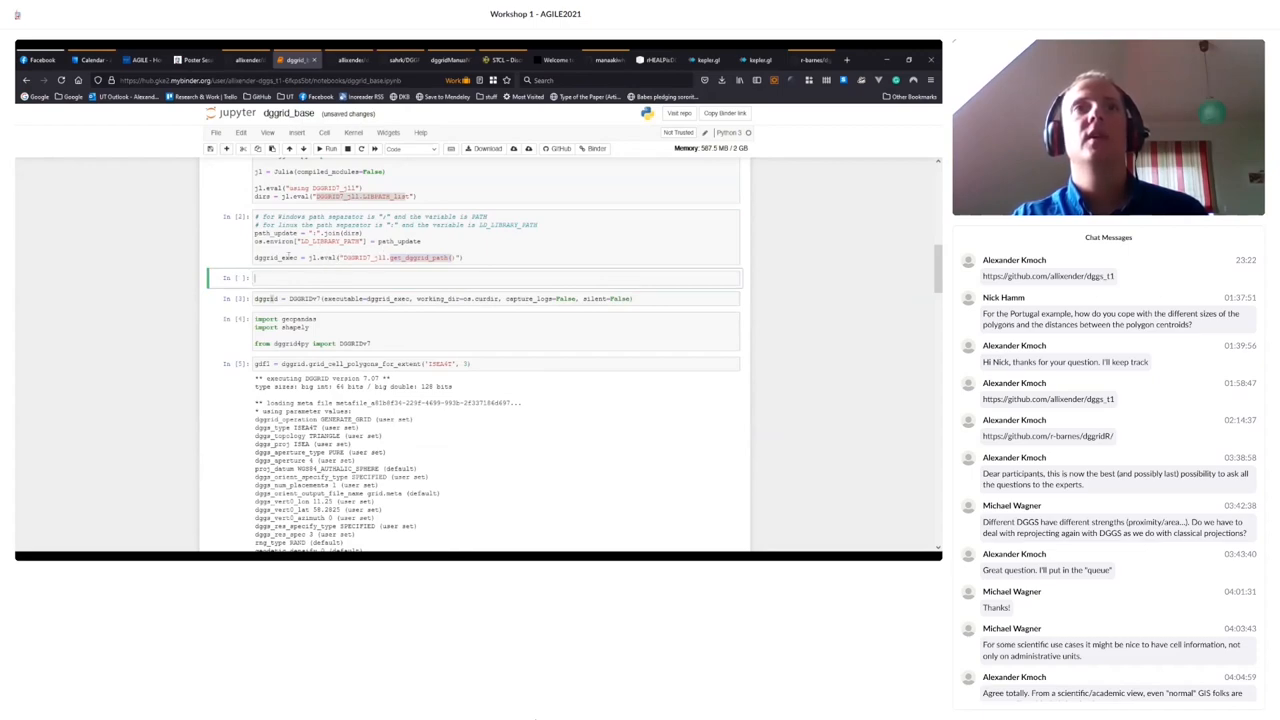
- Evaluate dggrid_exec in the new cell to print the dggrid executable's path
double_click(270, 257)
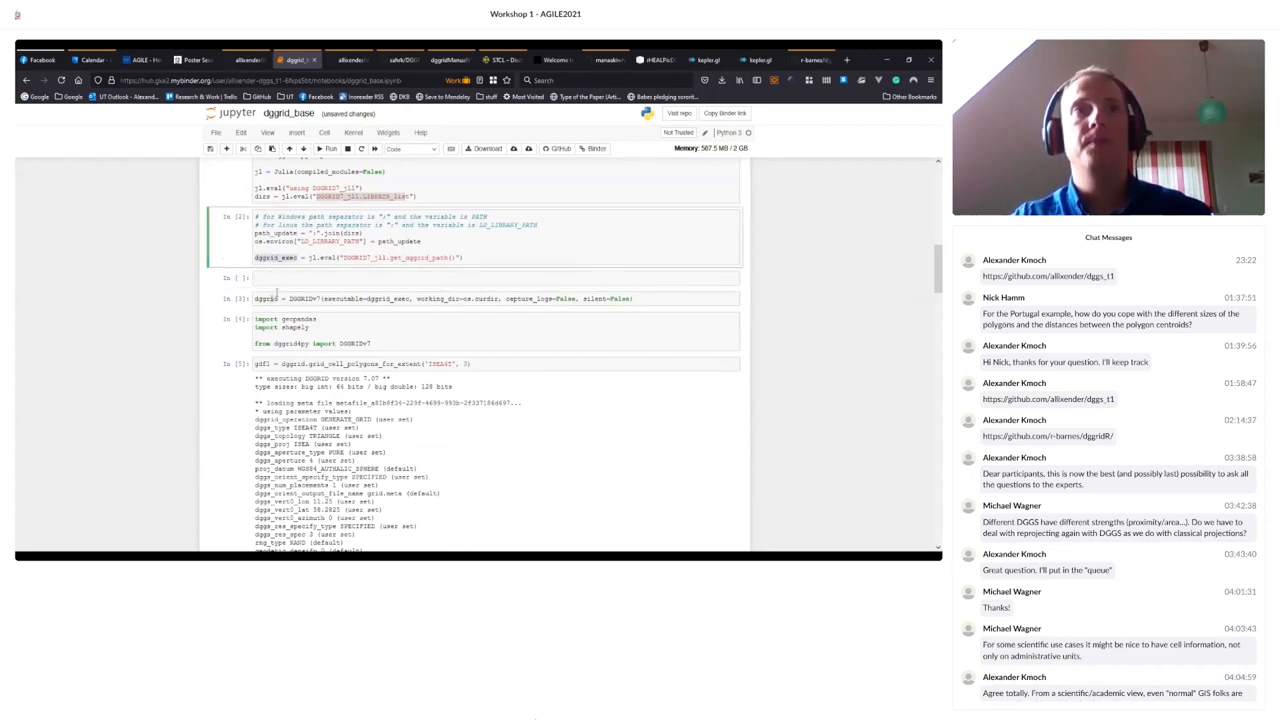
left_click(274, 280)
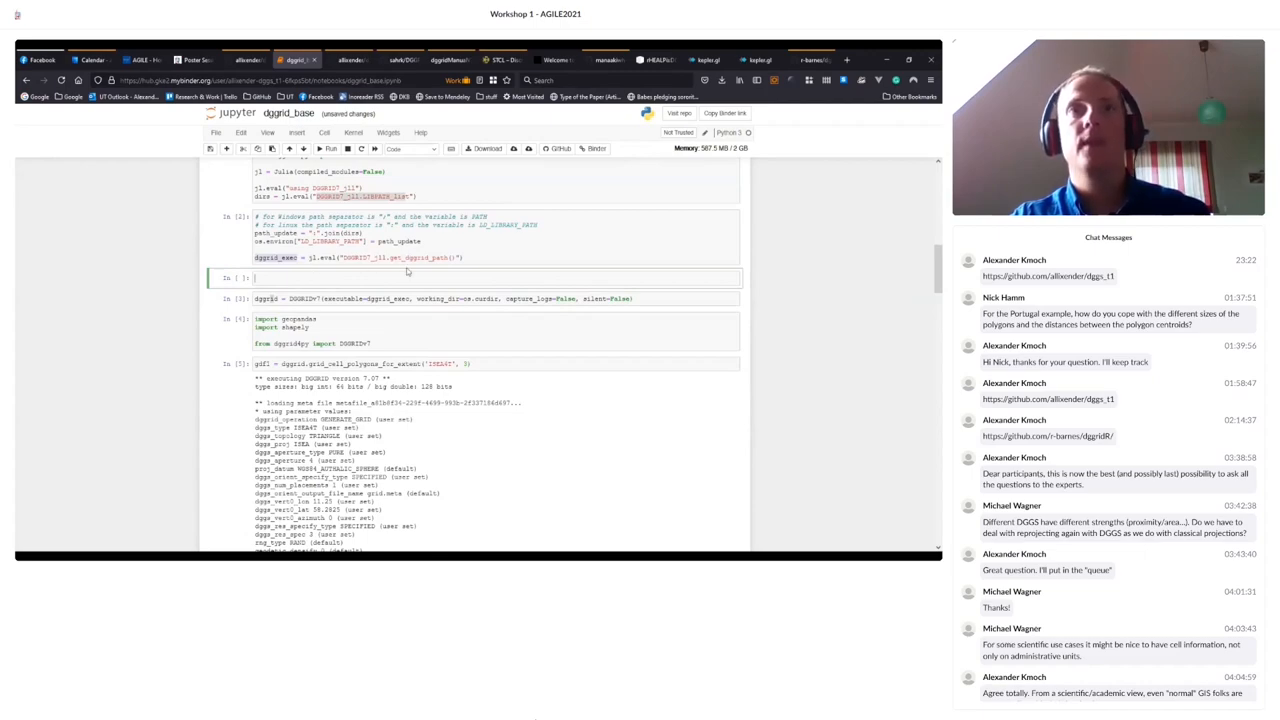
type("dggrid_exec")
left_click(322, 150)
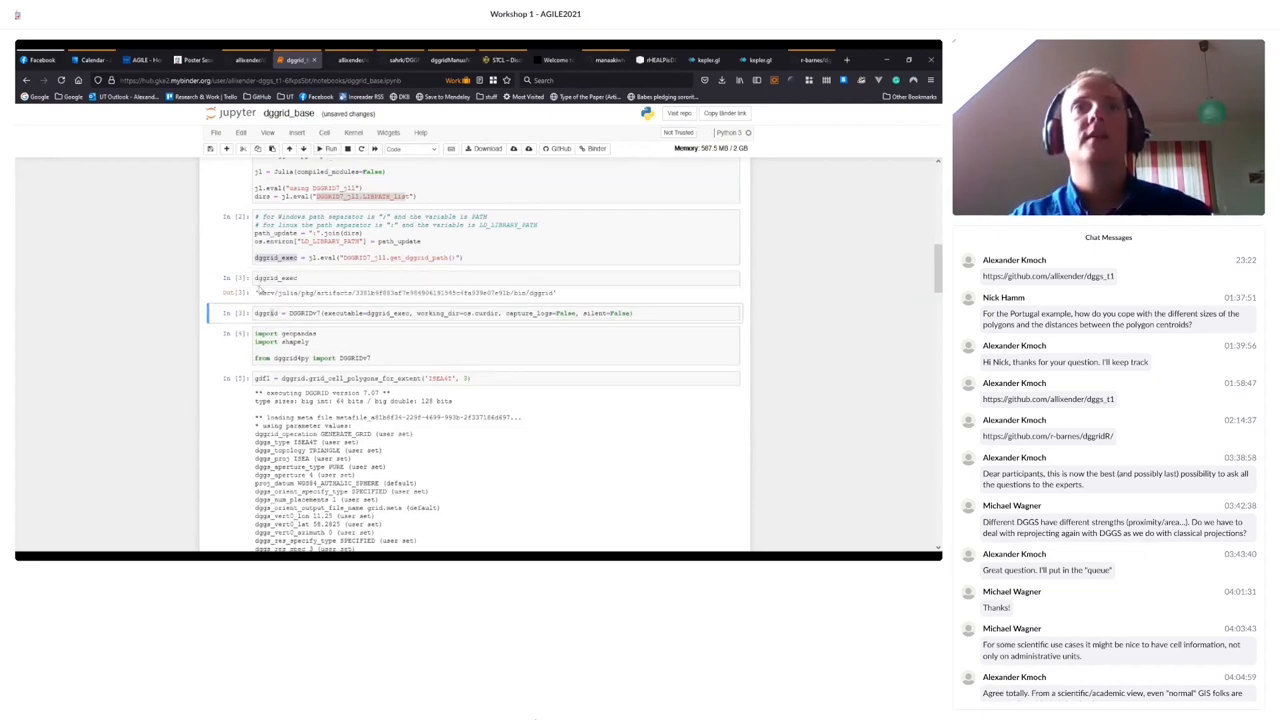
double_click(270, 278)
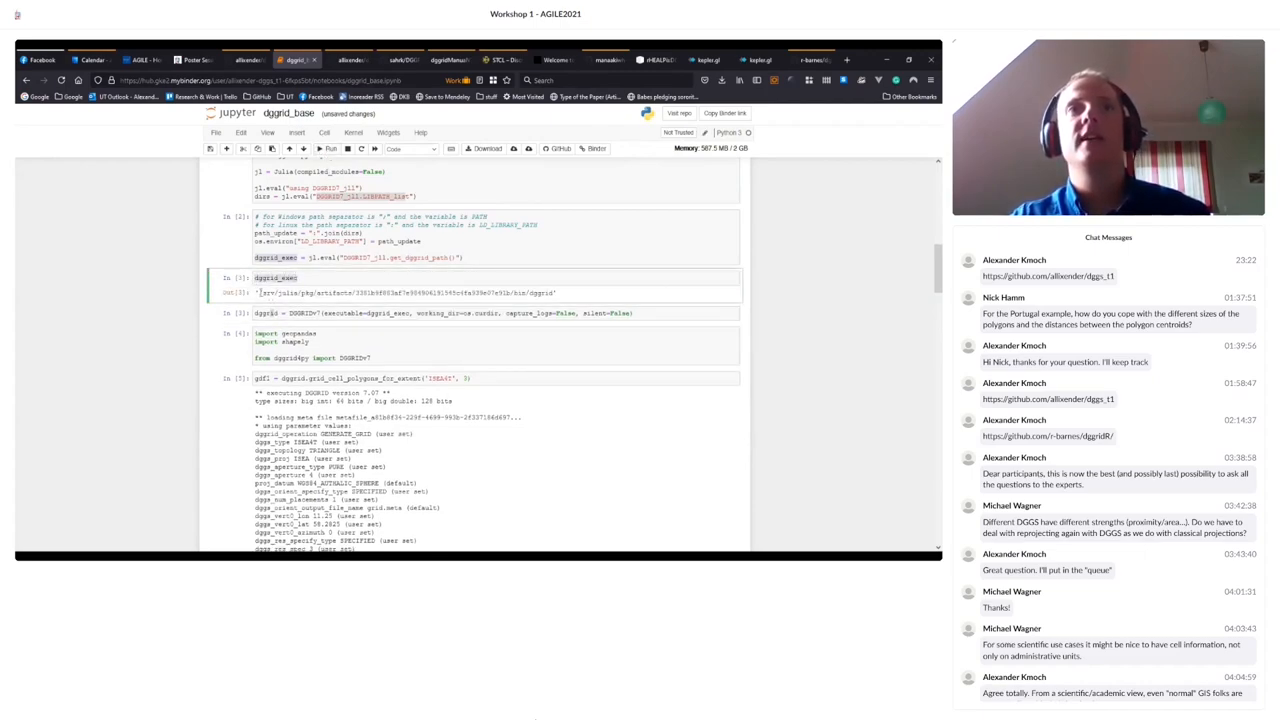
left_click_drag(258, 292, 553, 292)
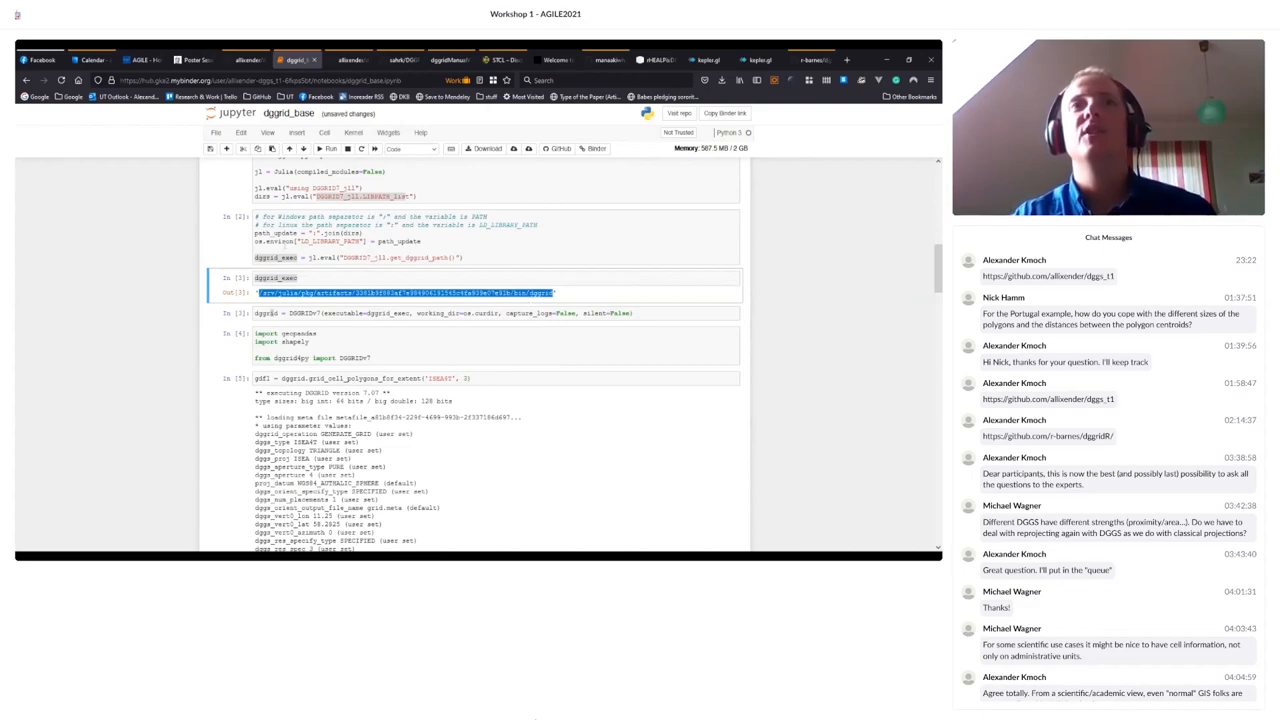
left_click(522, 311)
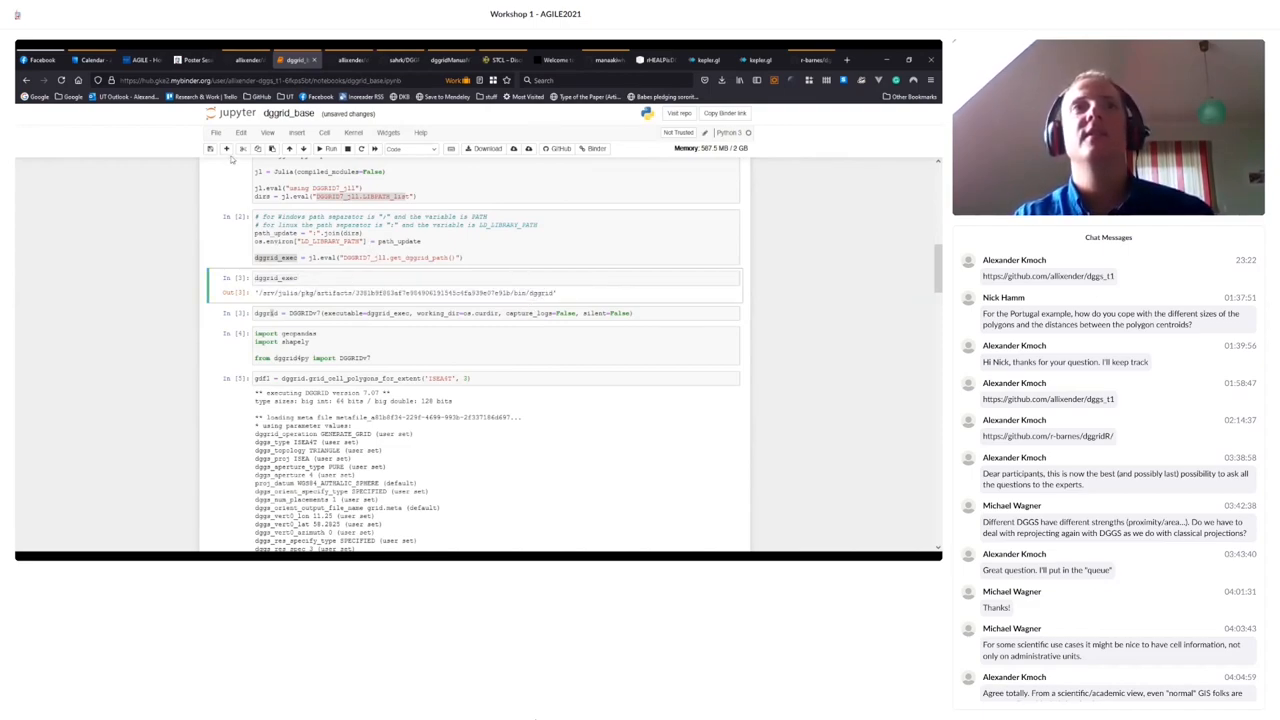
- Paste the executable path into a new cell and run it, highlighting metaFileName in the usage error
left_click(226, 148)
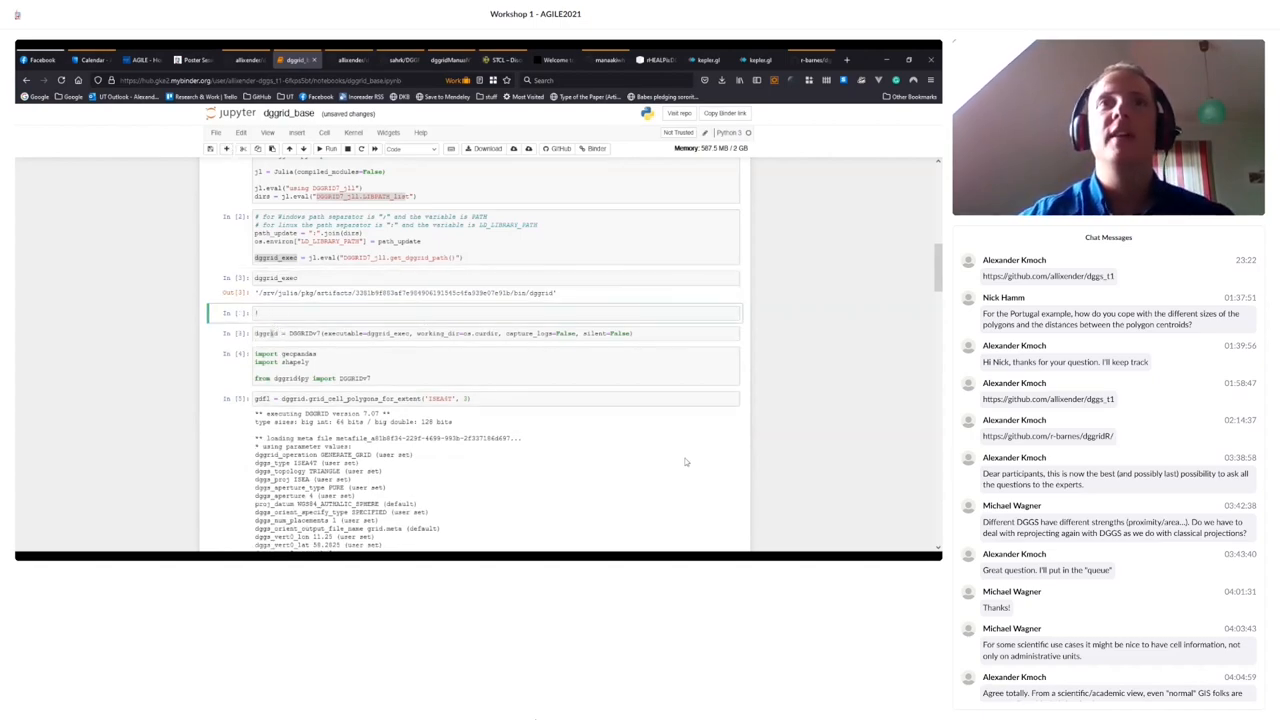
double_click(258, 292)
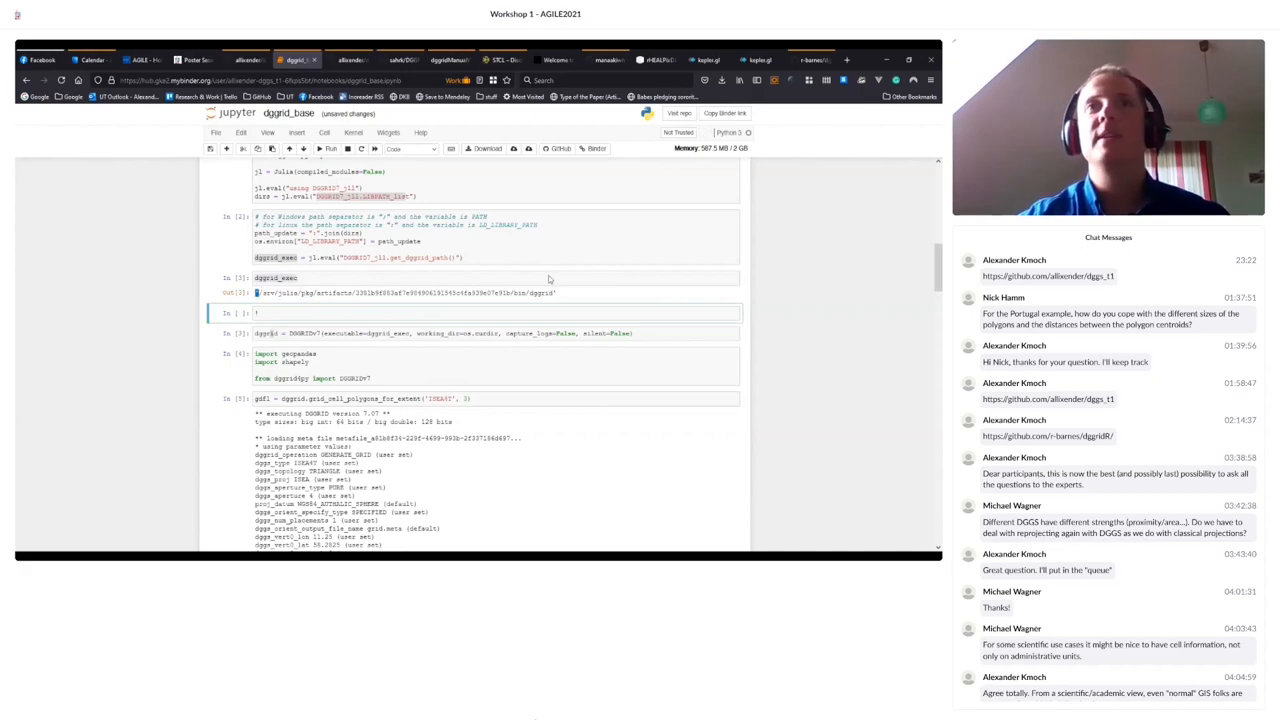
left_click_drag(258, 292, 553, 292)
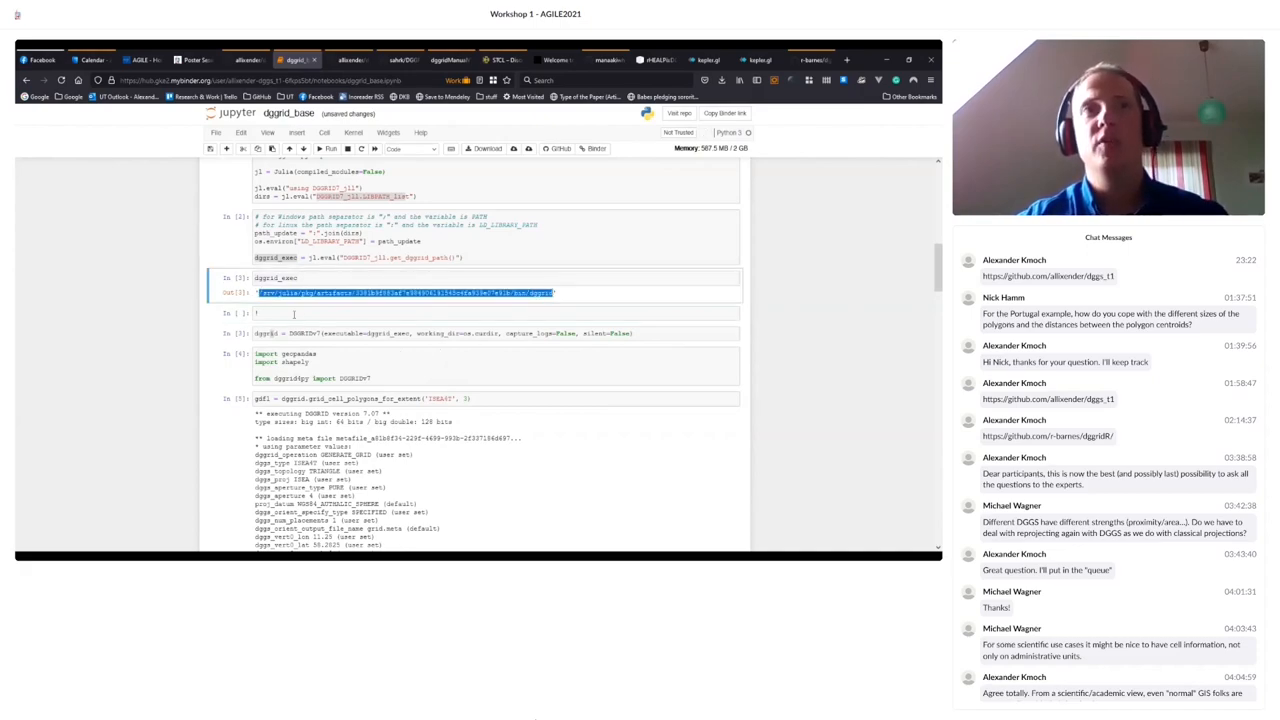
left_click(293, 314)
key("ctrl+v")
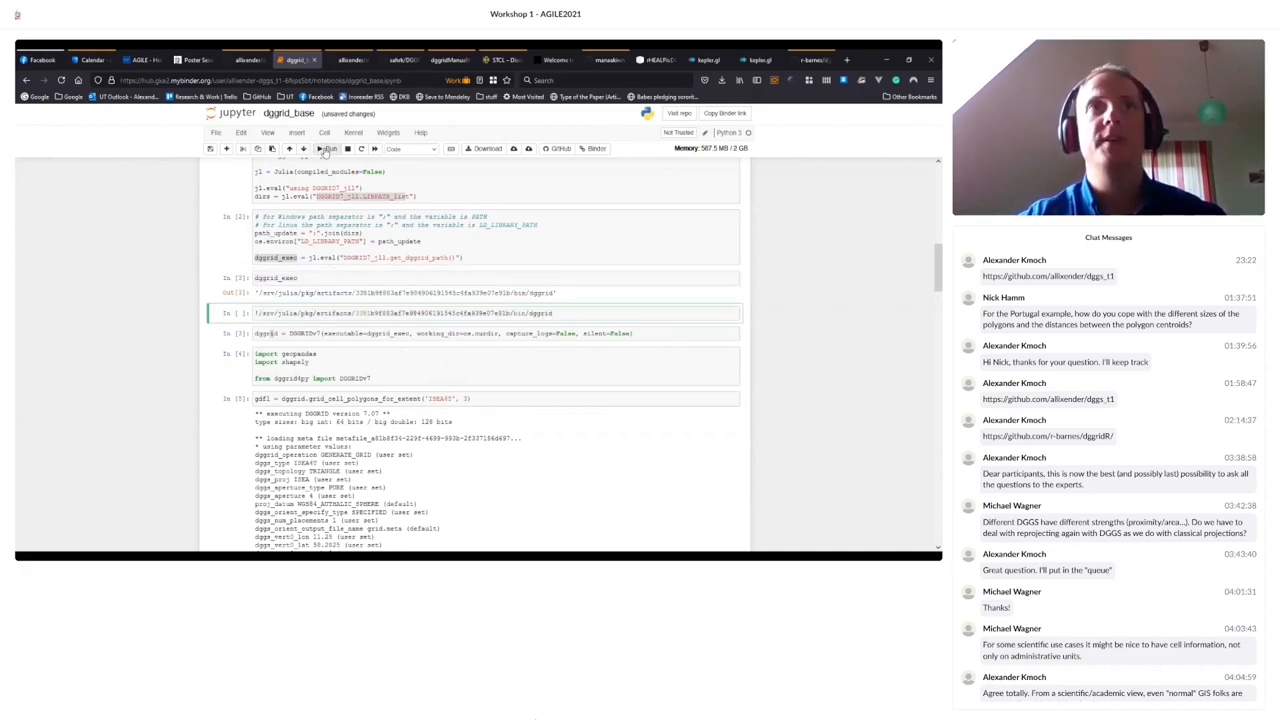
left_click(325, 149)
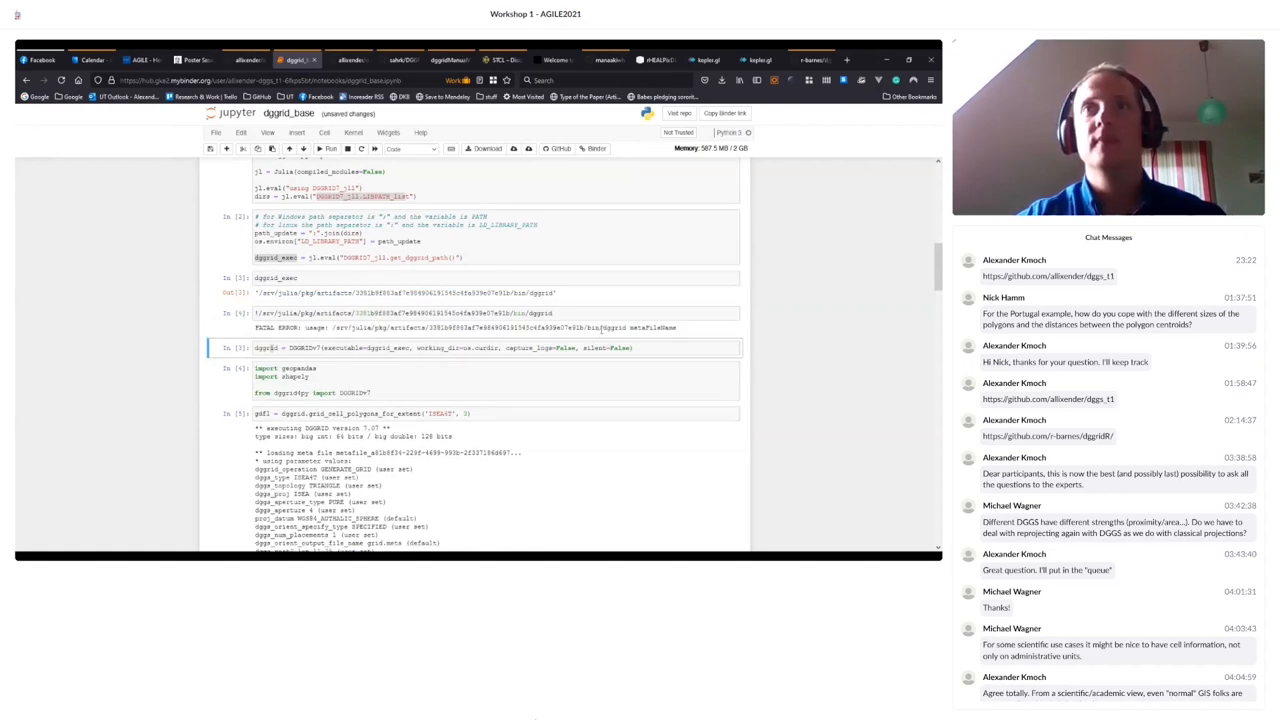
mouse_move(633, 327)
left_mouse_down()
mouse_move(677, 327)
mouse_move(332, 327)
left_mouse_up()
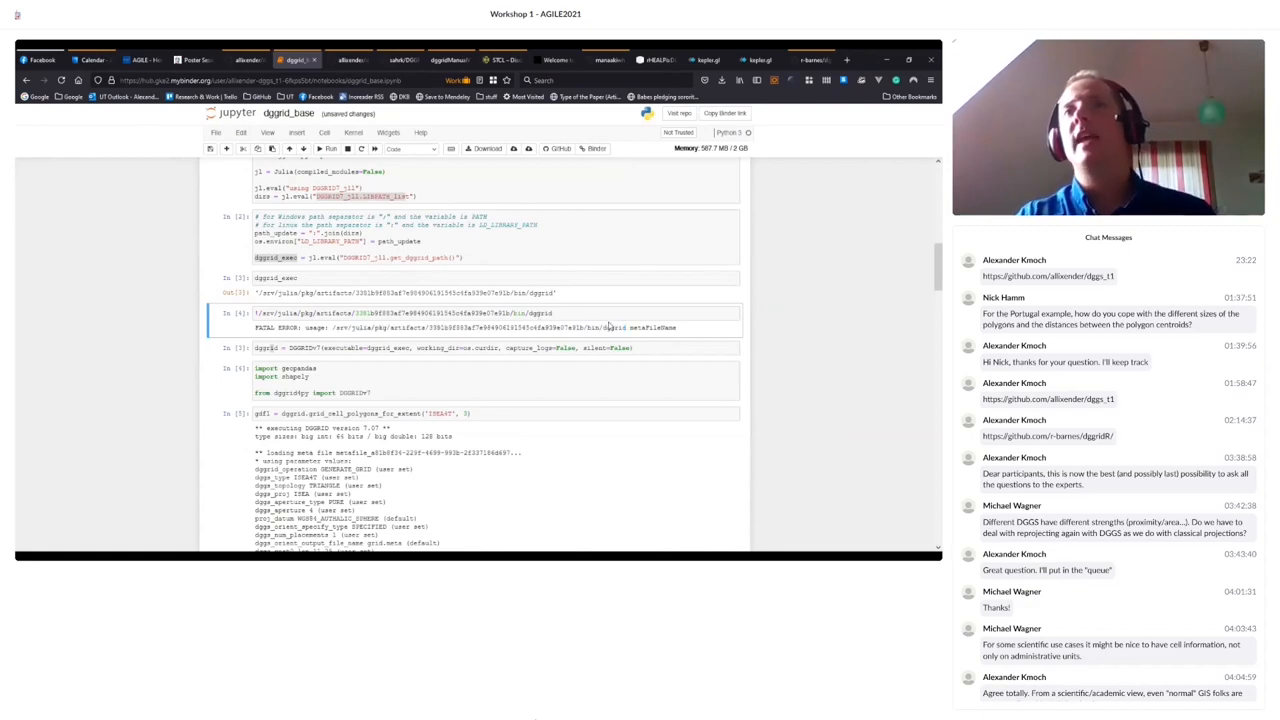
left_click_drag(603, 327, 626, 327)
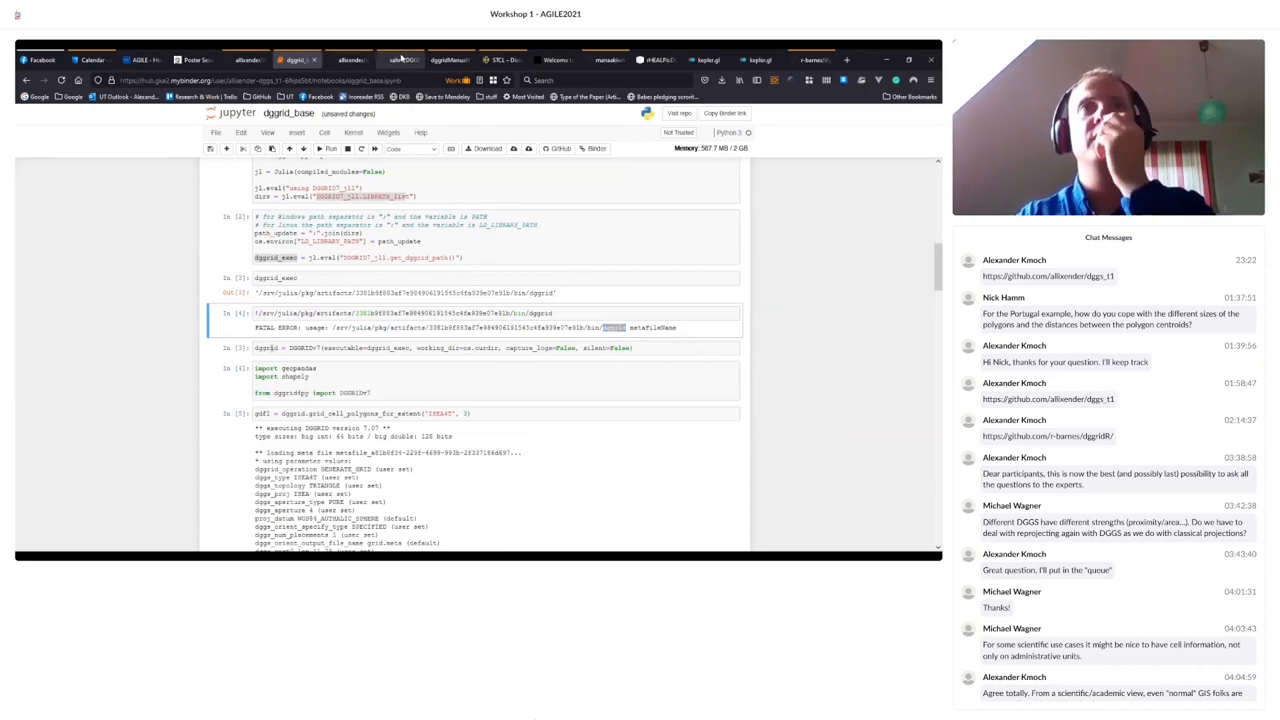
- Open the src folder of the DGGRID repository, then return to the dggrid_base notebook
left_click(400, 60)
scroll(310, 320, "down", 3)
scroll(310, 320, "down", 4)
scroll(280, 290, "up", 4)
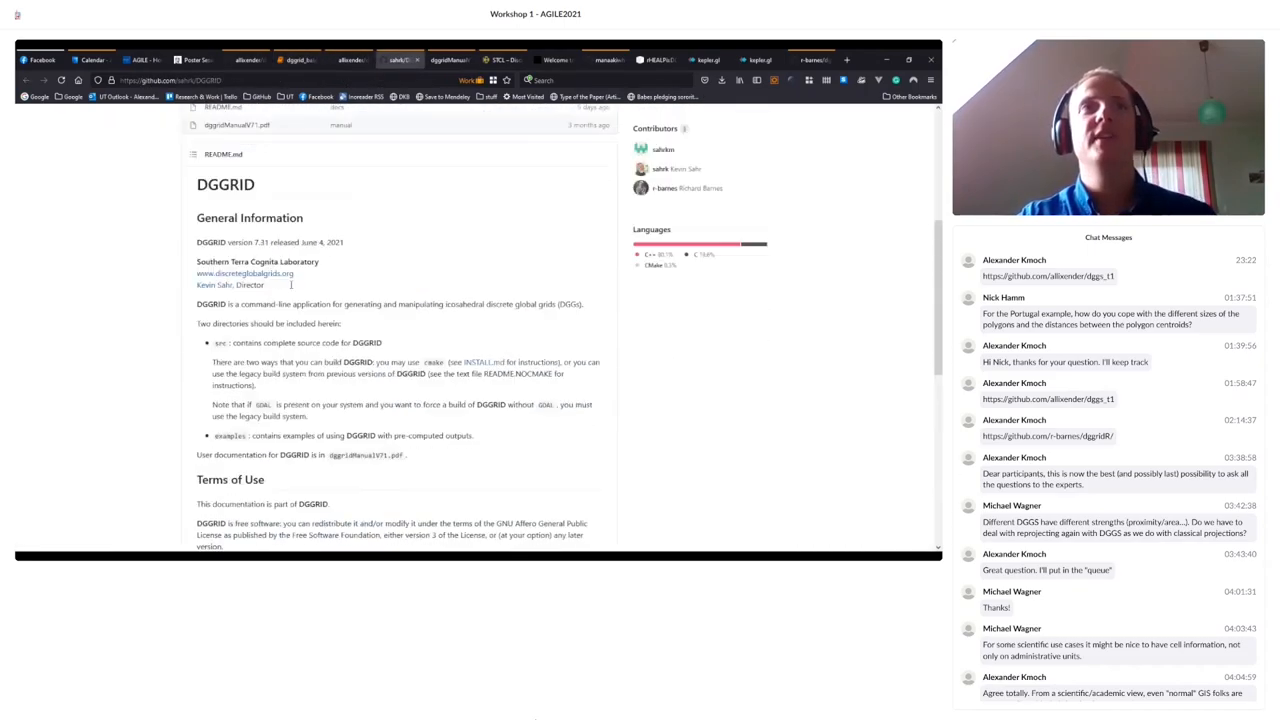
scroll(264, 268, "up", 2)
scroll(264, 268, "up", 4)
left_click(209, 232)
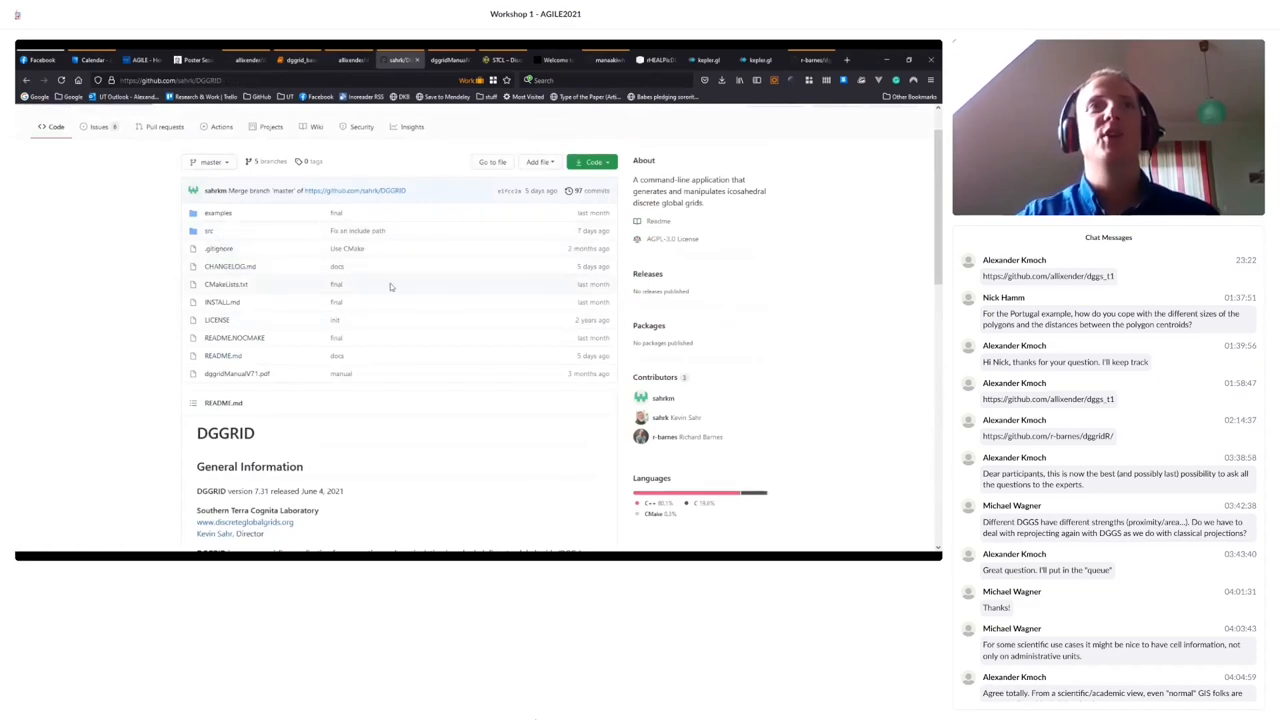
left_click(297, 62)
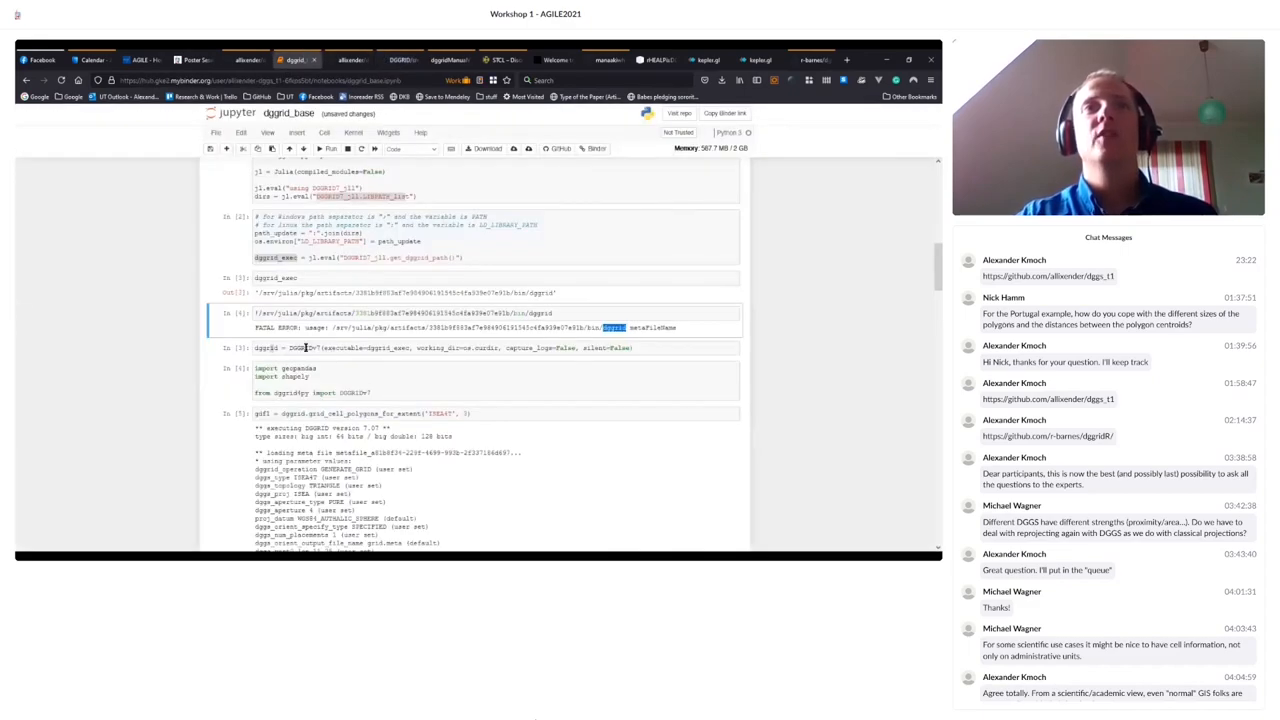
scroll(294, 250, "up", 4)
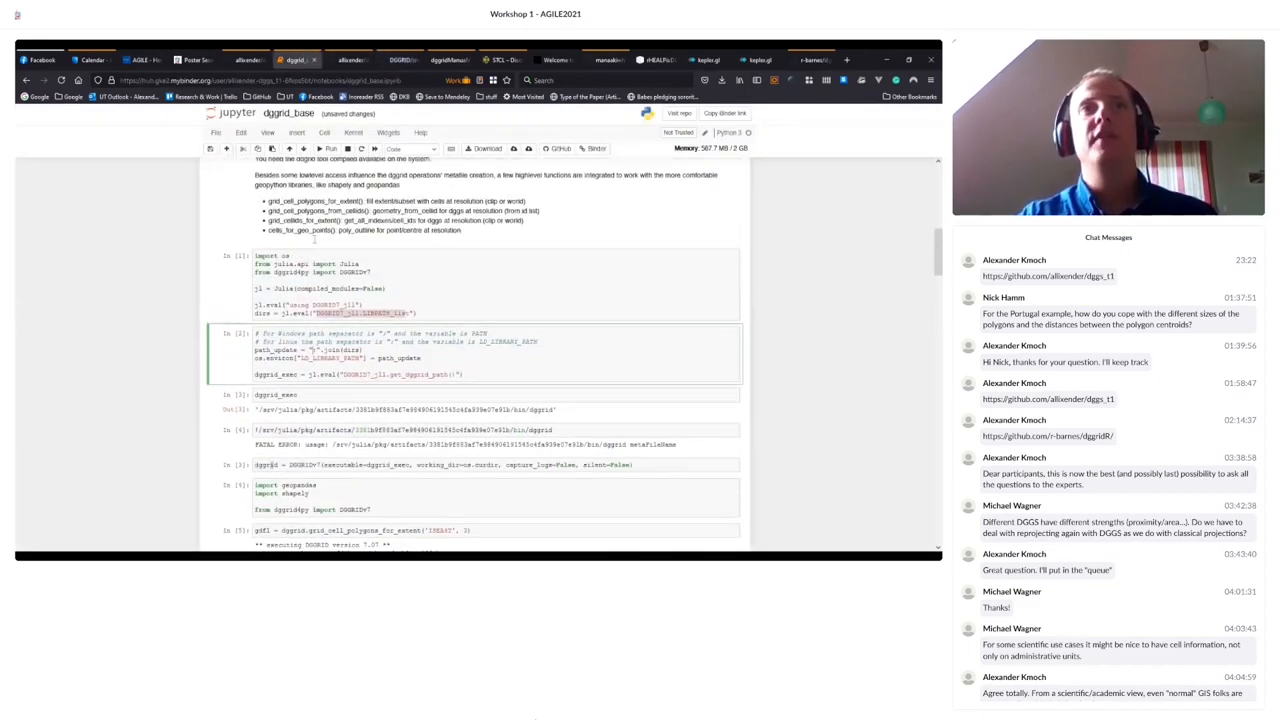
- Open the github.com/allixender/dggrid4py link from the notebook's introduction in a new tab
left_click(297, 290)
double_click(289, 285)
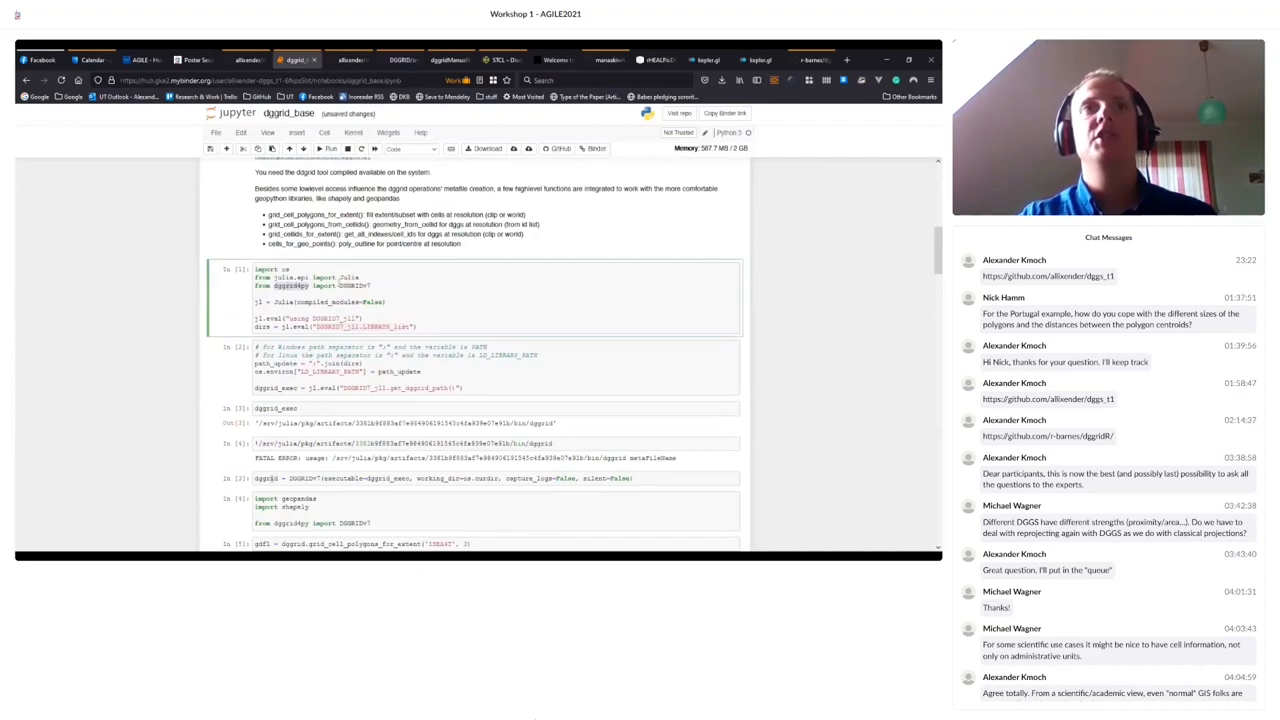
scroll(347, 290, "up", 3)
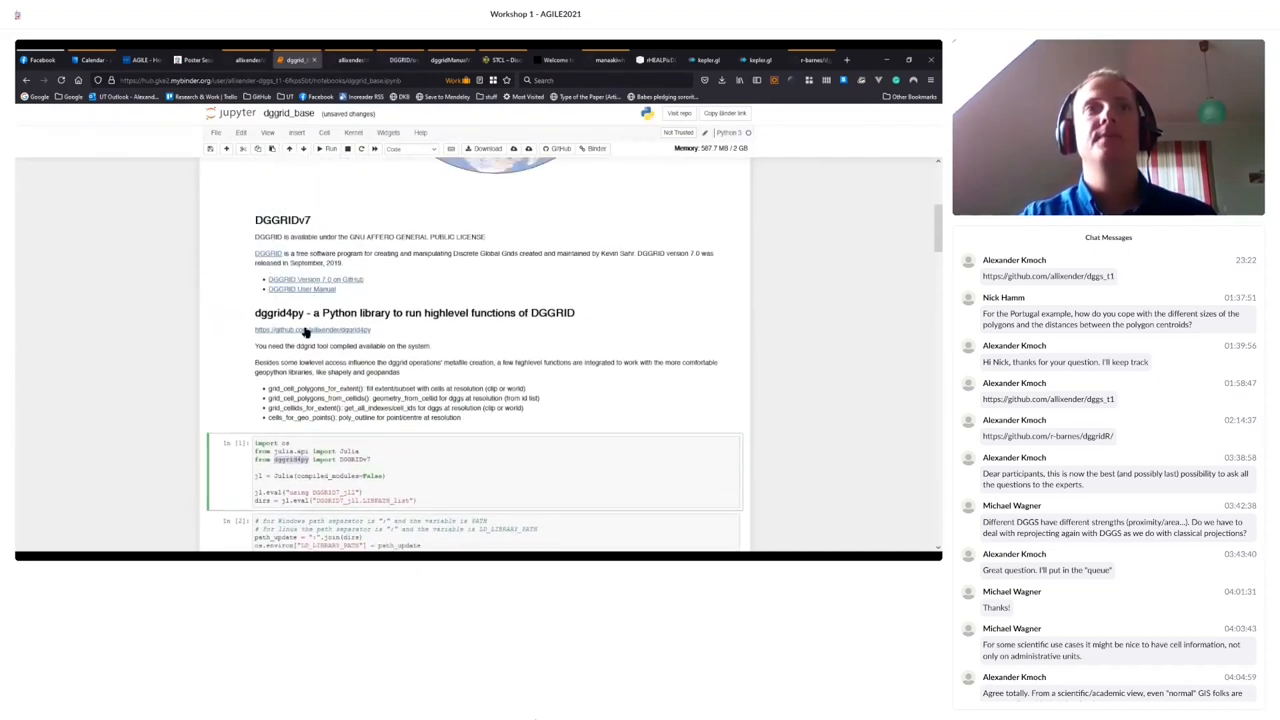
left_click(305, 331)
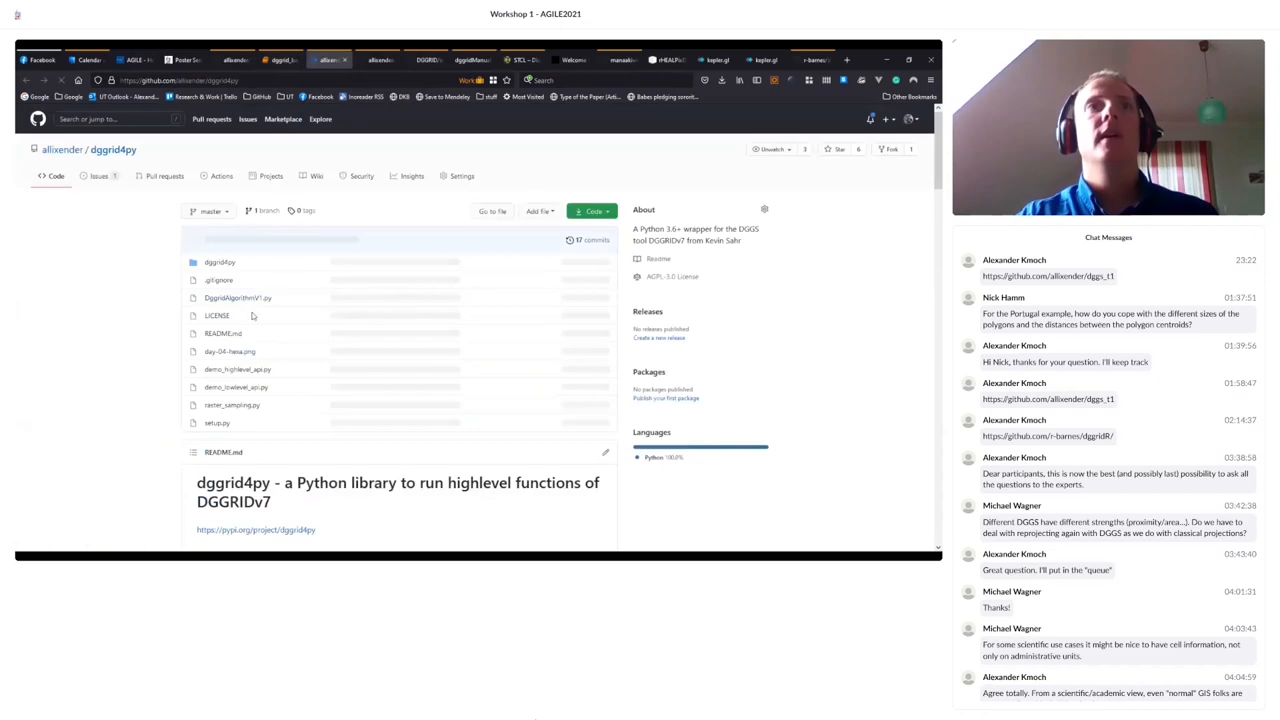
scroll(291, 340, "down", 3)
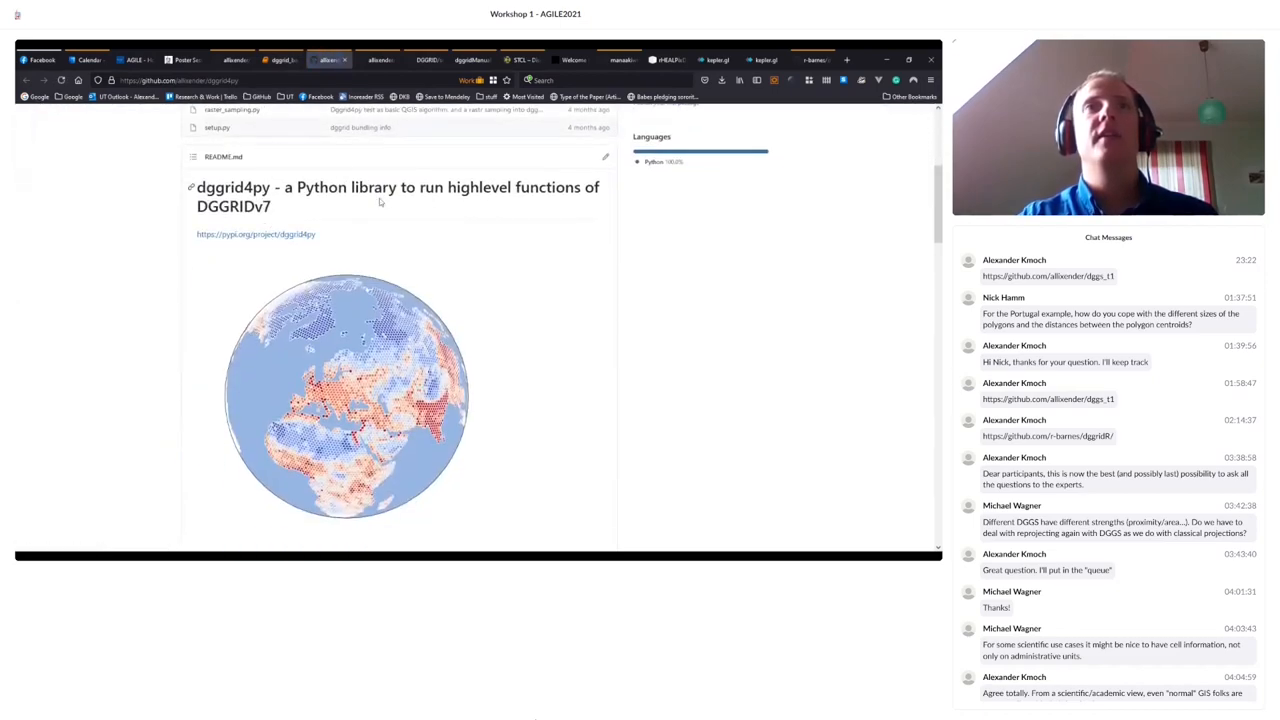
scroll(380, 202, "down", 3)
scroll(375, 220, "down", 4)
scroll(370, 244, "down", 3)
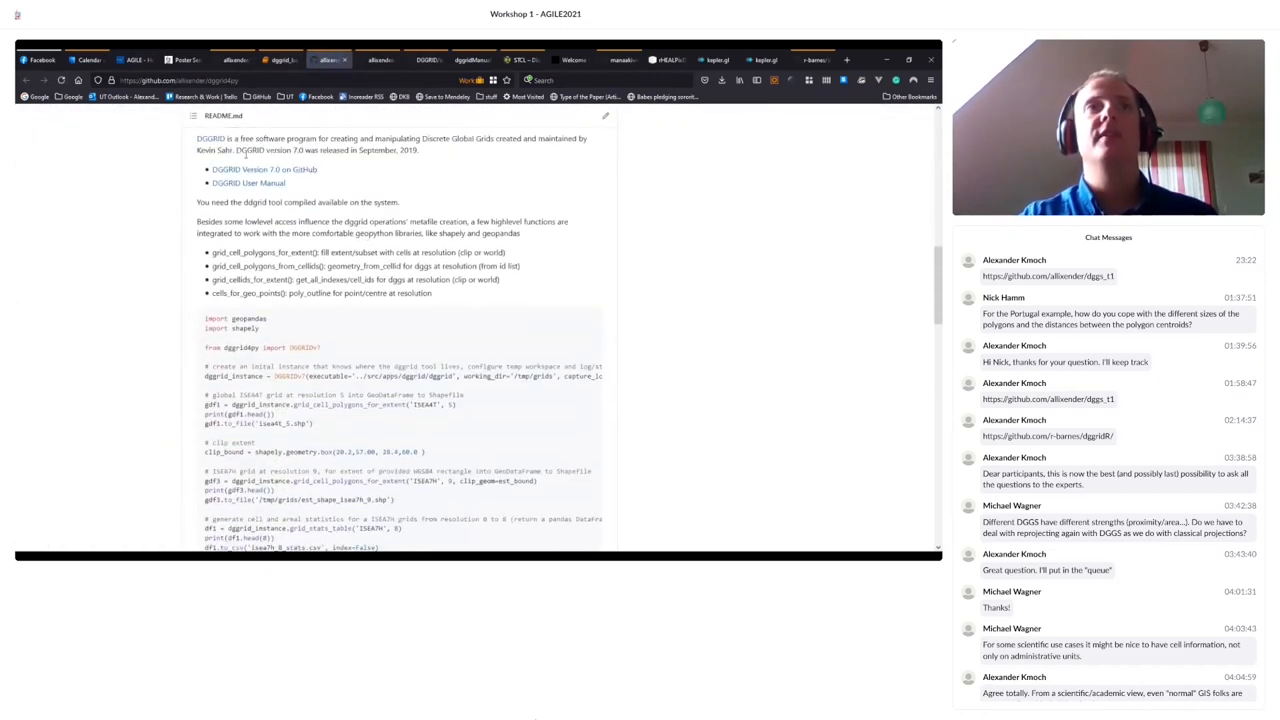
scroll(399, 342, "down", 2)
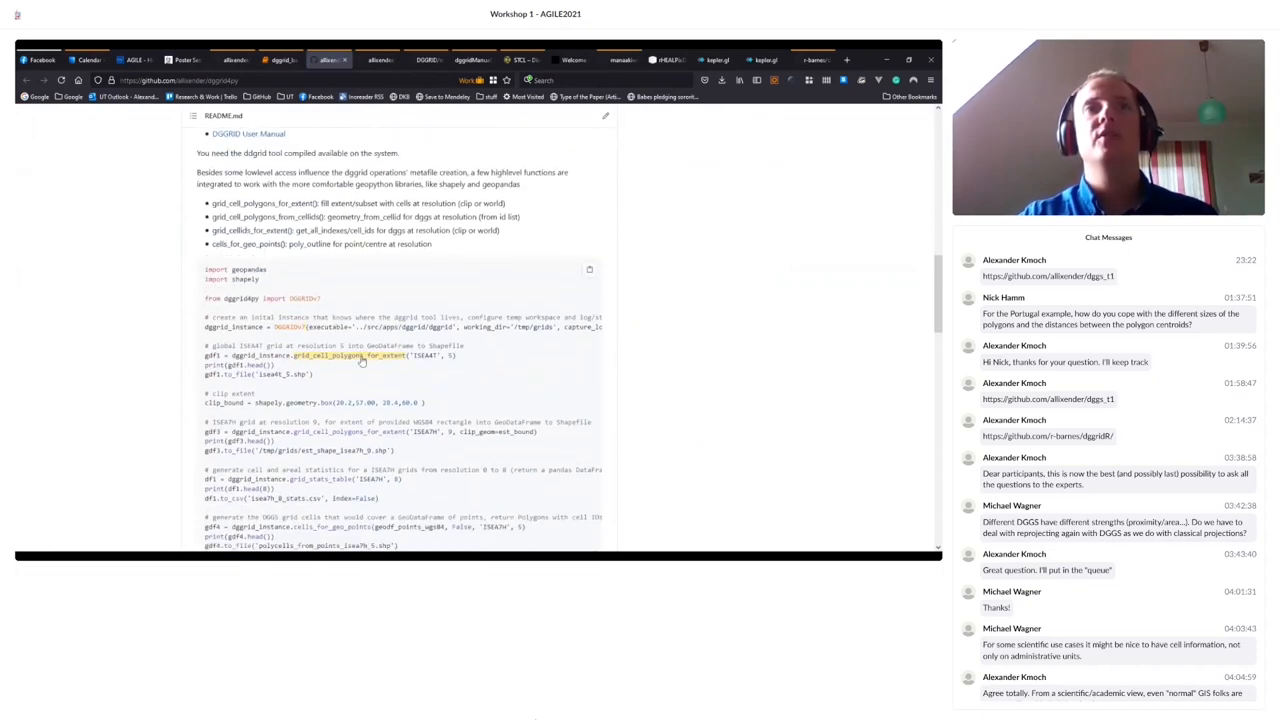
- Review the README example's ISEA4T grid type and resolution 5, then return to the dggrid_base notebook
left_click_drag(412, 355, 437, 356)
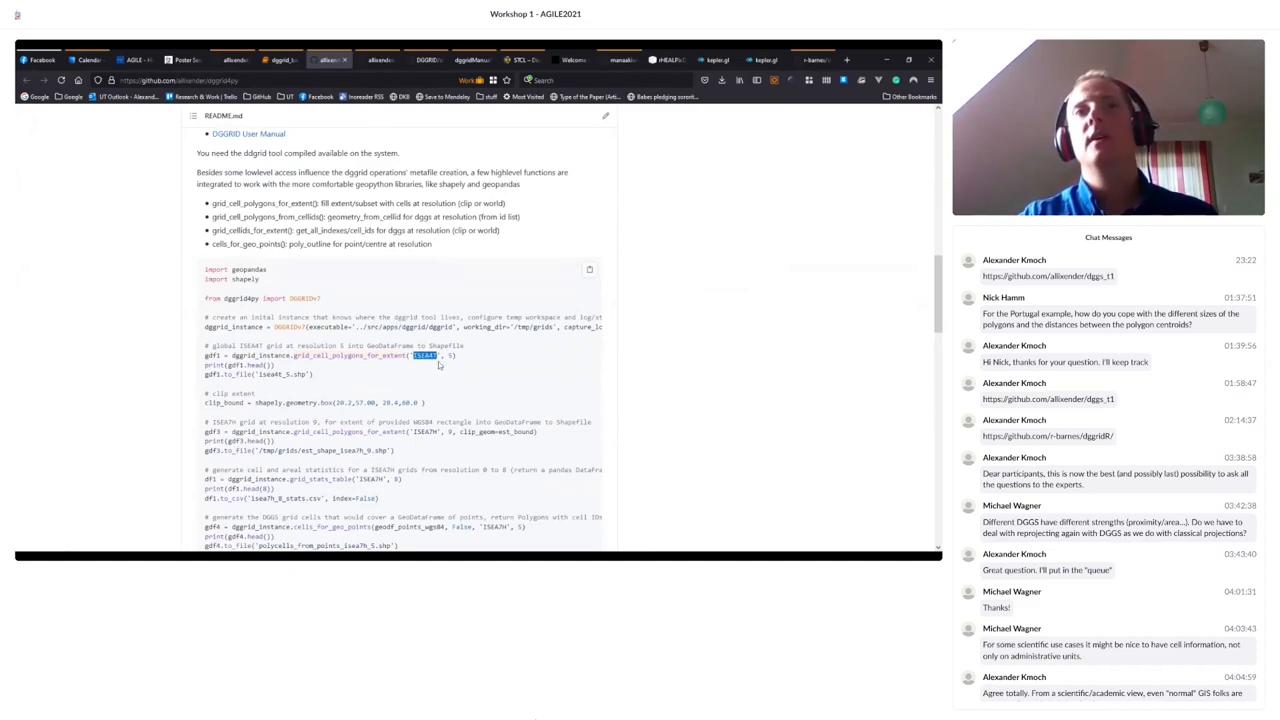
double_click(449, 355)
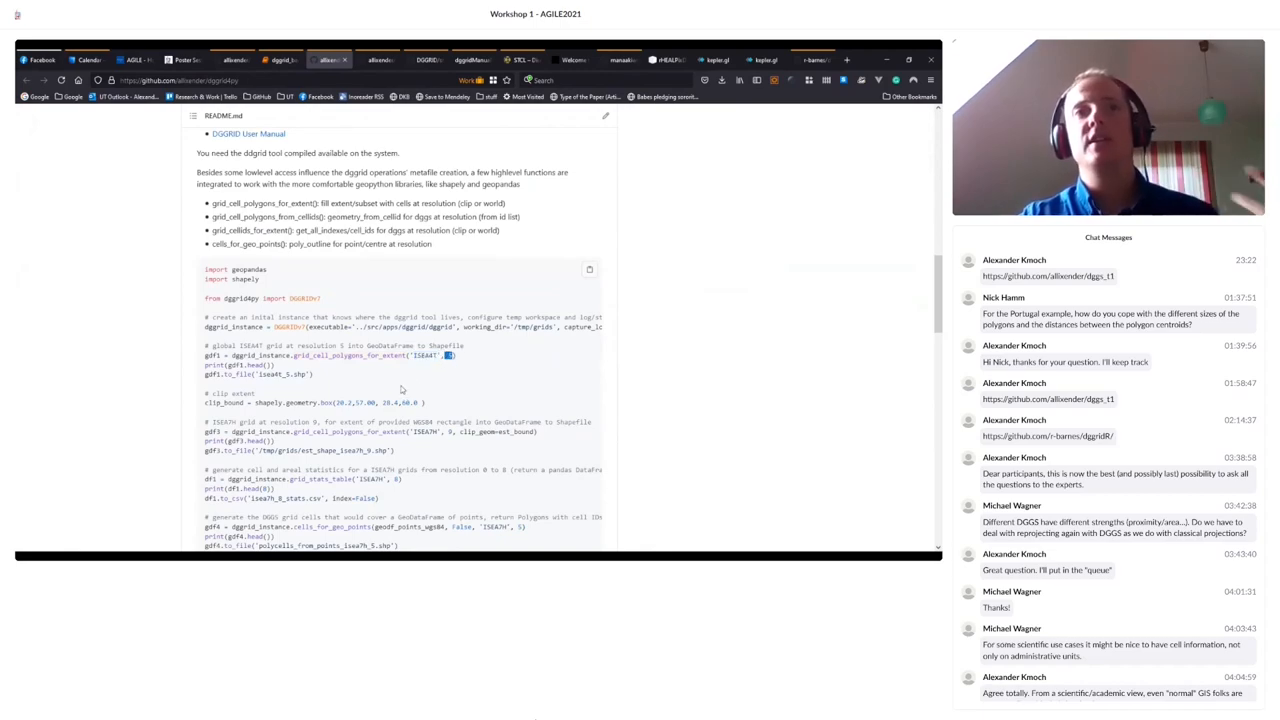
scroll(414, 380, "down", 1)
scroll(408, 383, "down", 1)
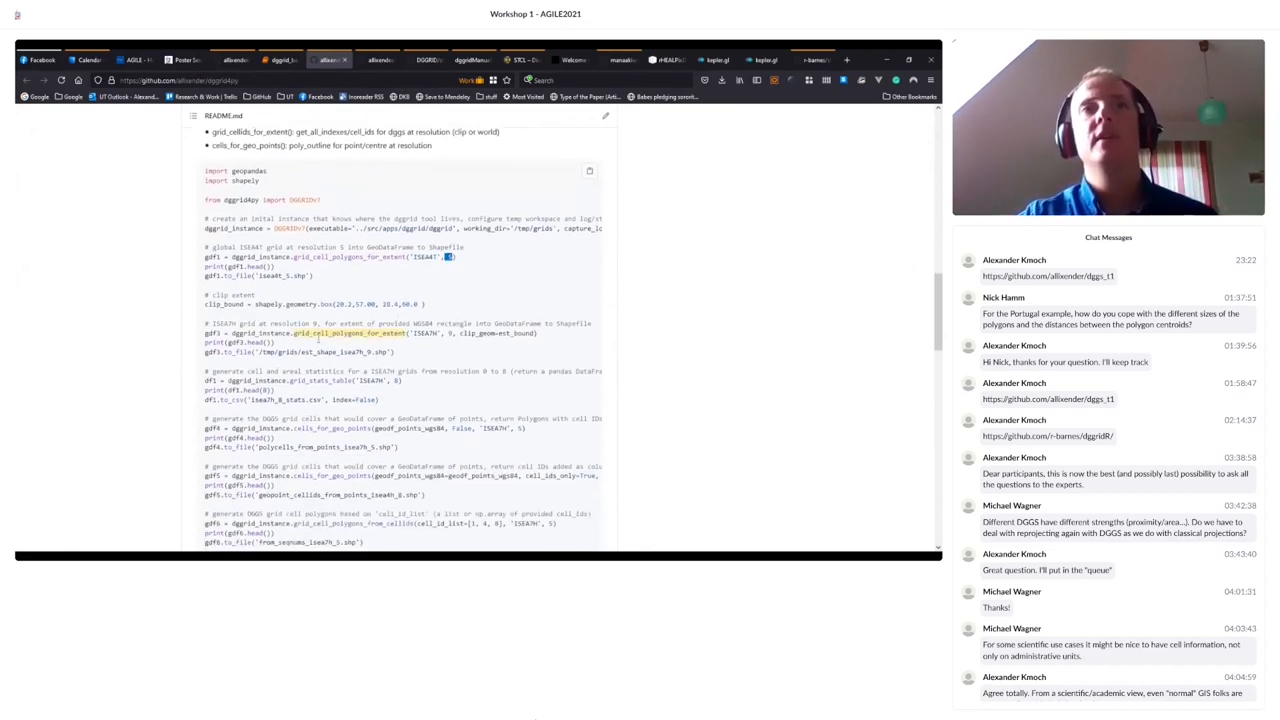
scroll(374, 380, "up", 3)
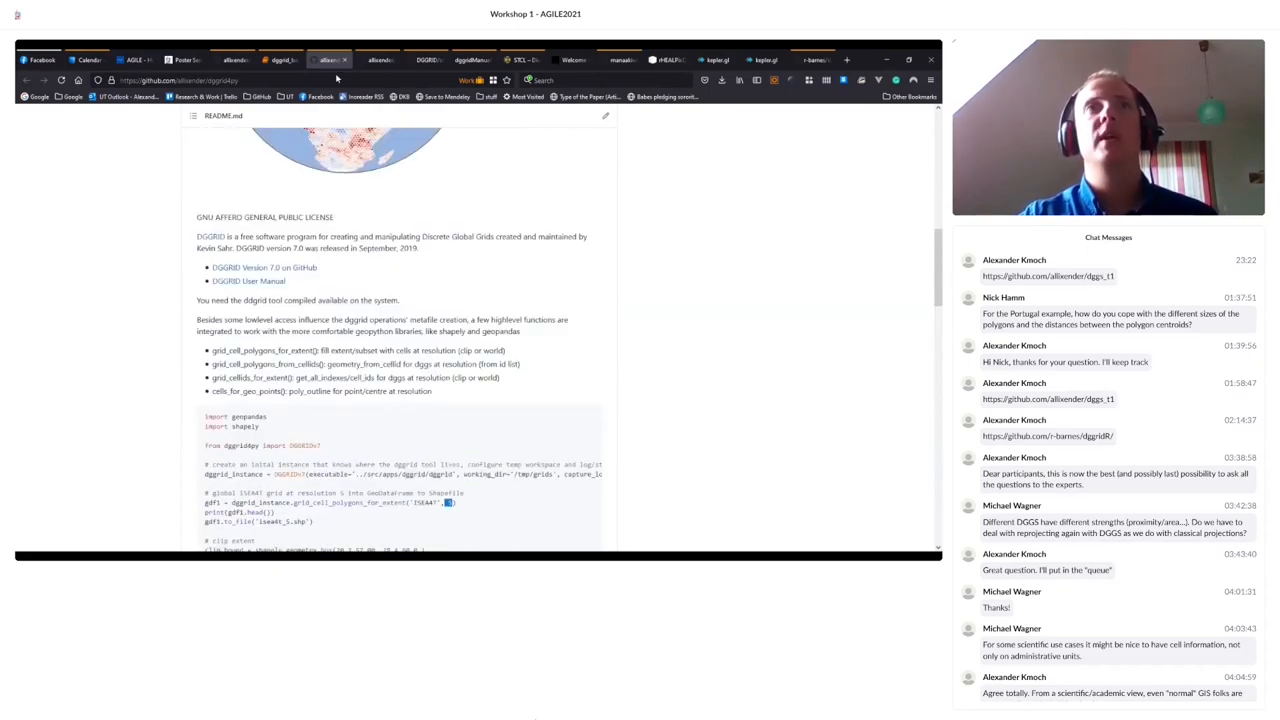
left_click(279, 60)
- Review and run the cell creating the DGGRIDv7 instance with its dggrid_exec argument
left_click(481, 400)
scroll(481, 432, "down", 3)
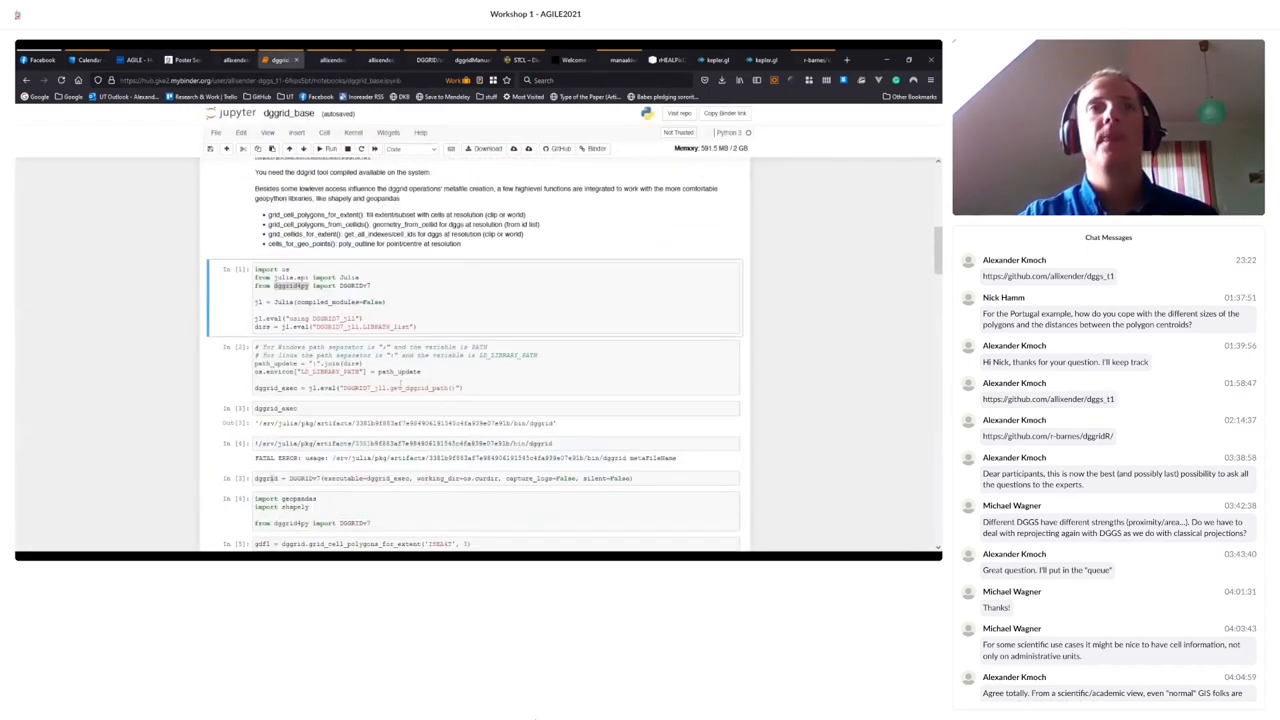
scroll(410, 384, "down", 5)
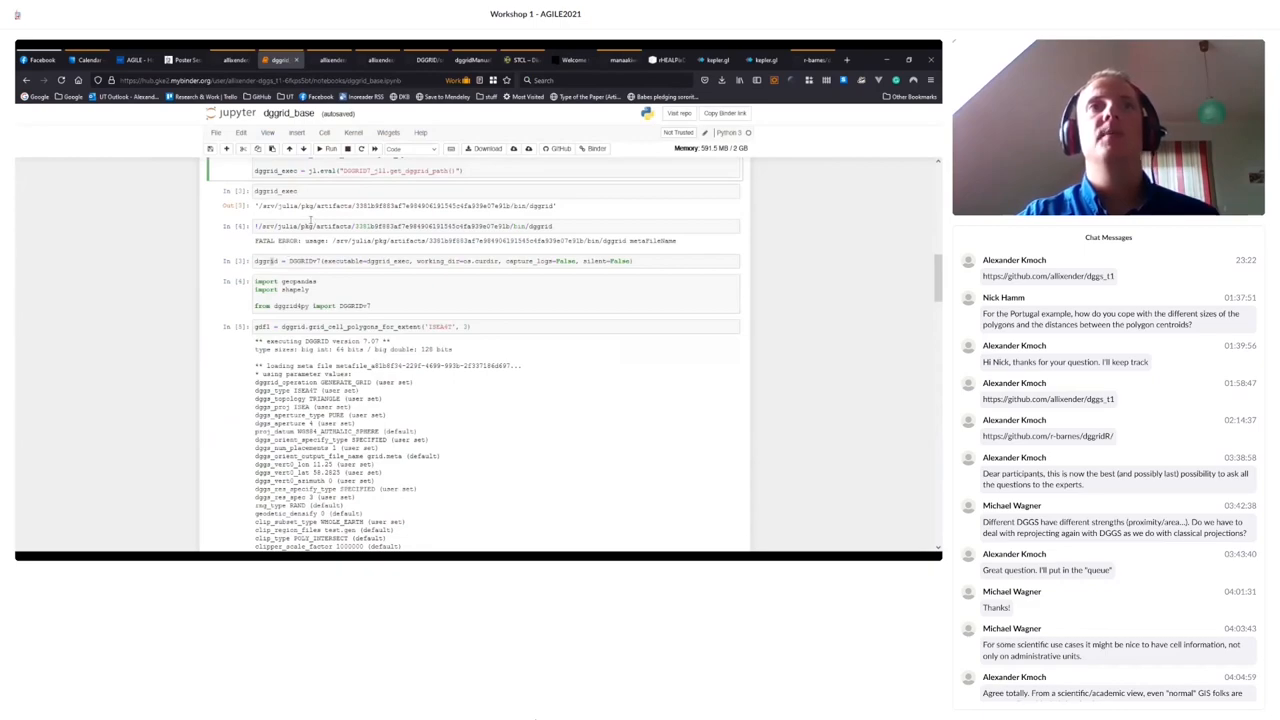
left_click(318, 261)
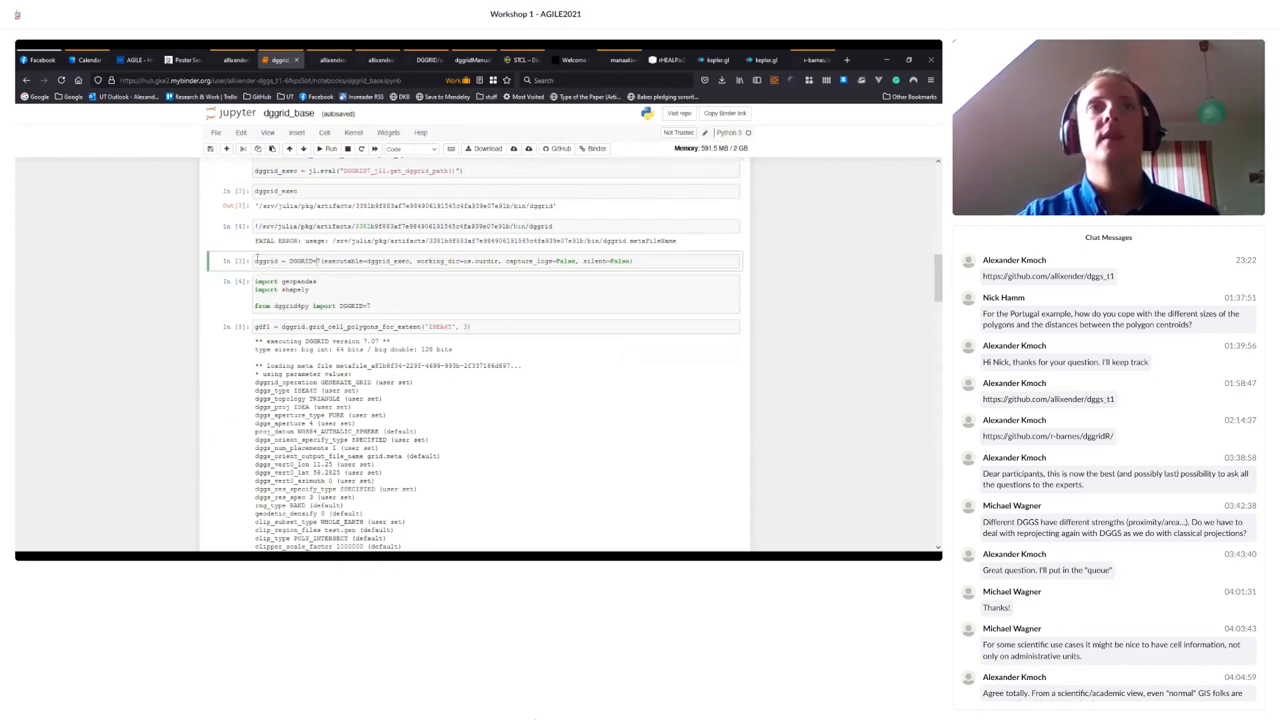
double_click(300, 261)
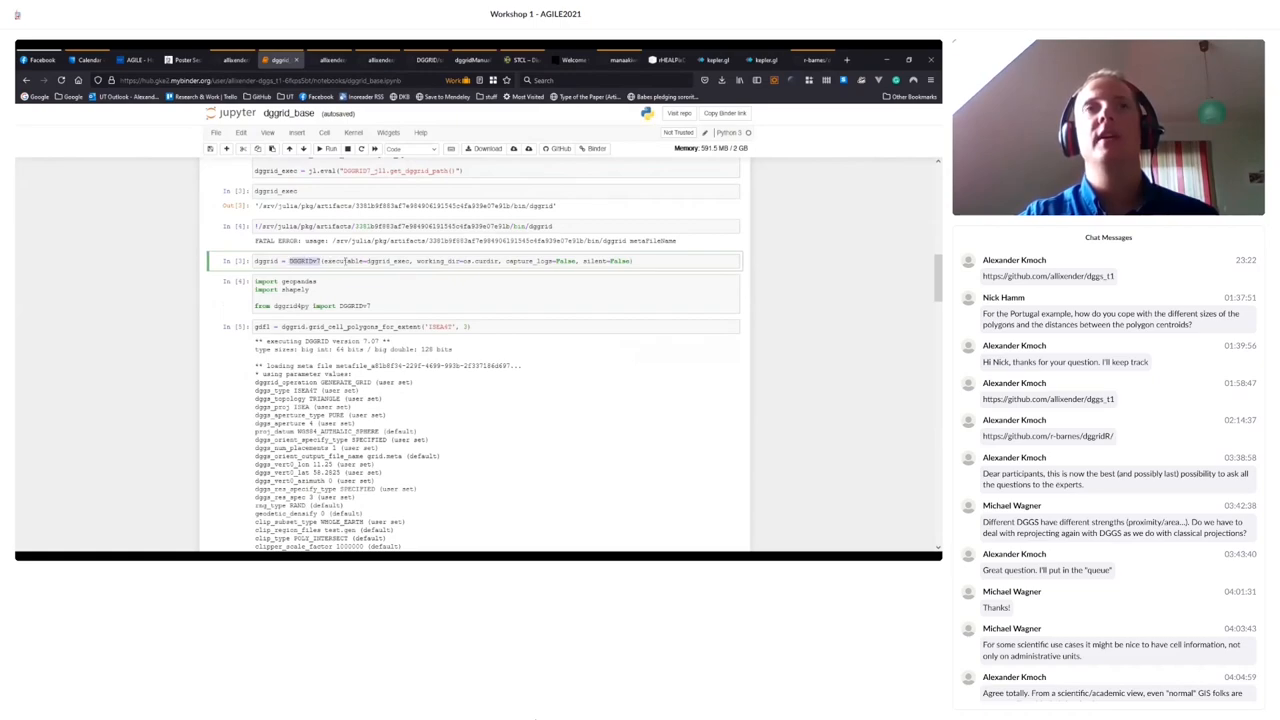
double_click(390, 261)
left_click(654, 260)
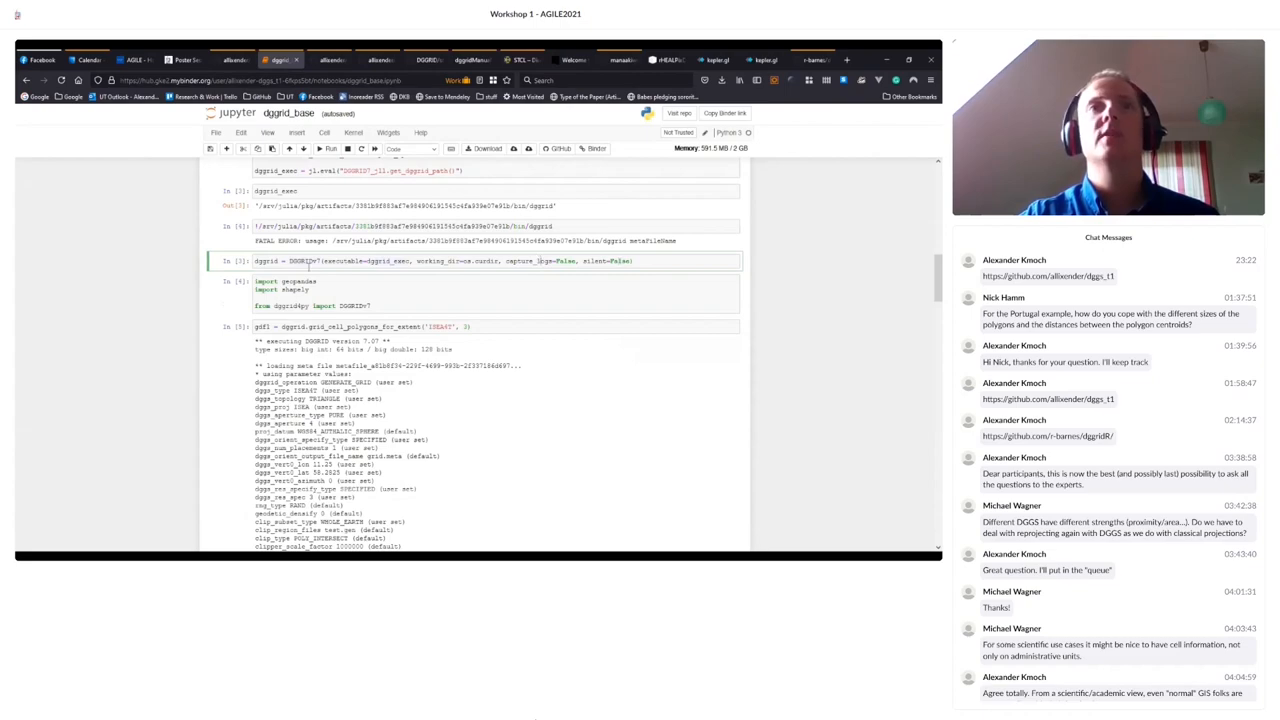
left_click(328, 148)
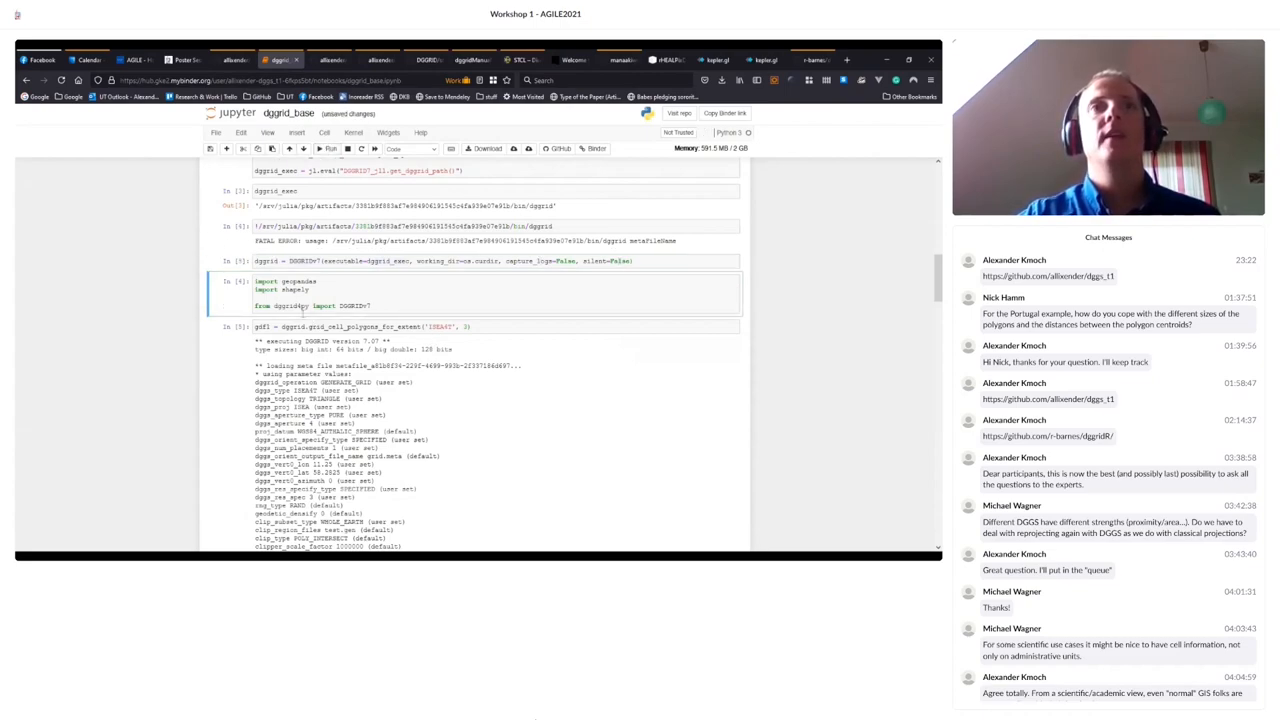
- Run the geopandas, shapely and dggrid4py import cell and note grid_cell_polygons_for_extent below
left_click_drag(376, 305, 377, 295)
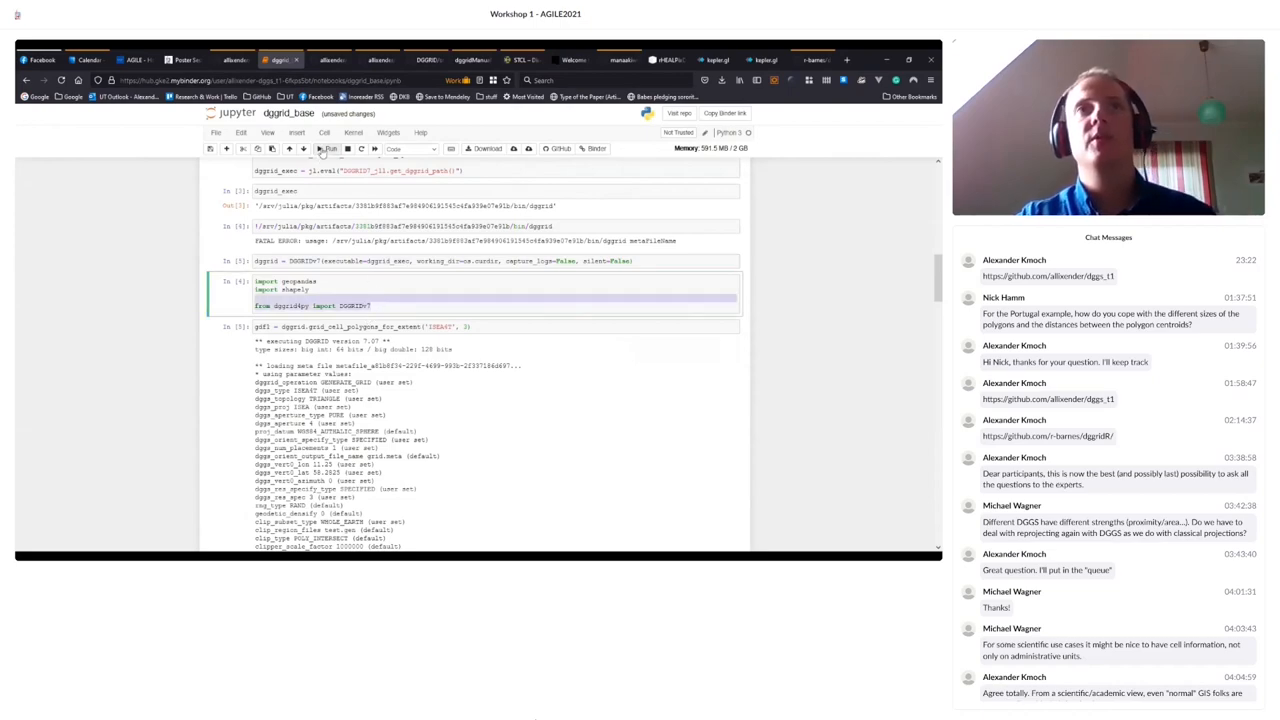
left_click(328, 148)
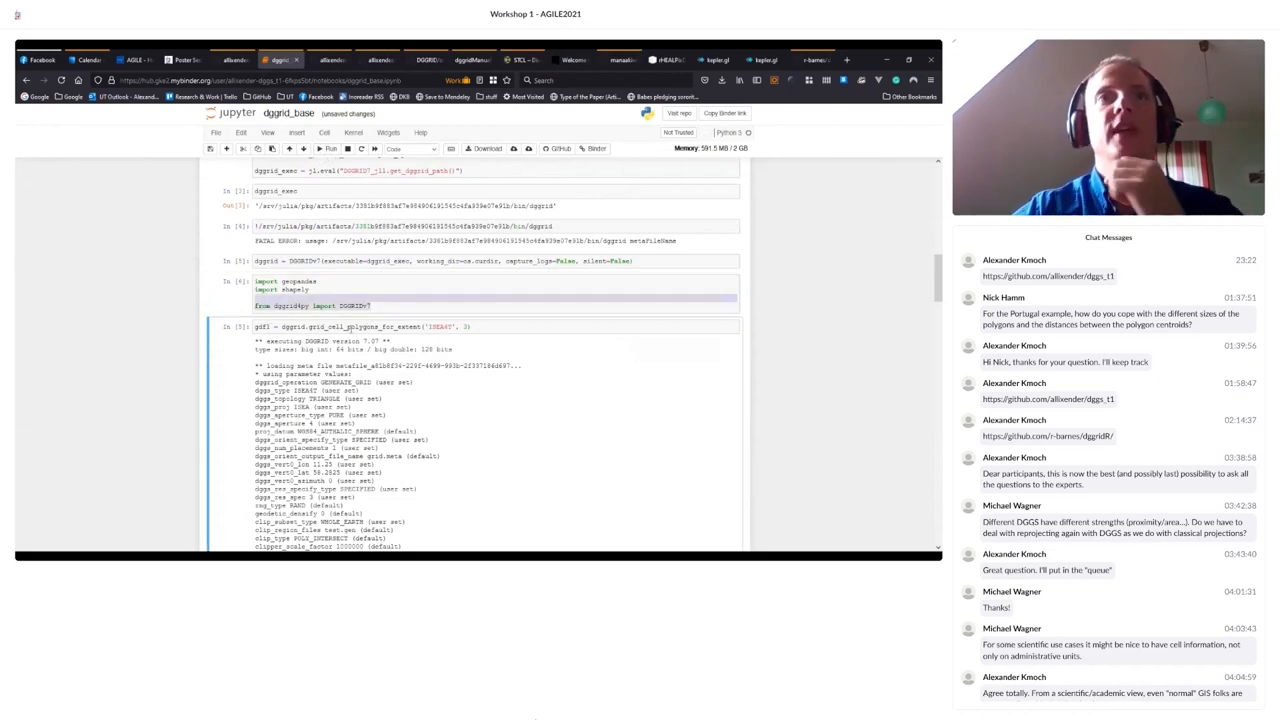
double_click(360, 326)
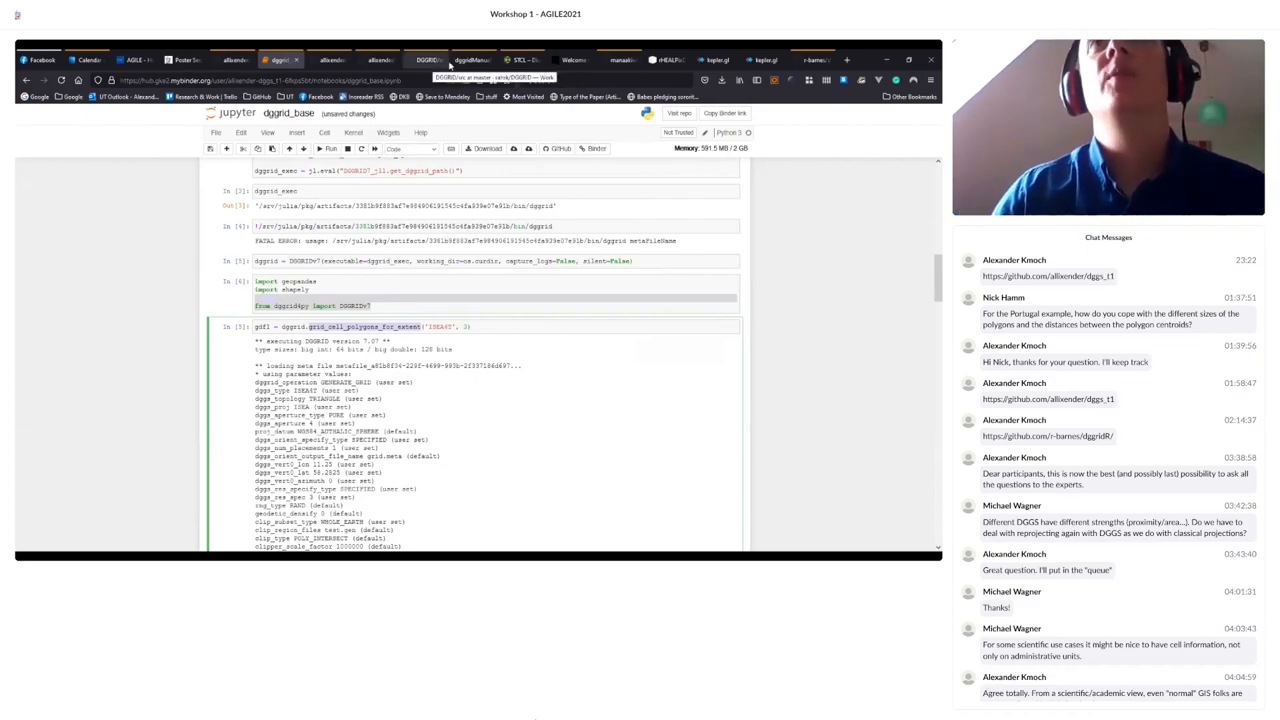
- Switch to the DGGRID manual PDF and locate the ISEA43H entry among the preset grid types
left_click(470, 60)
scroll(428, 260, "down", 2)
scroll(428, 260, "down", 5)
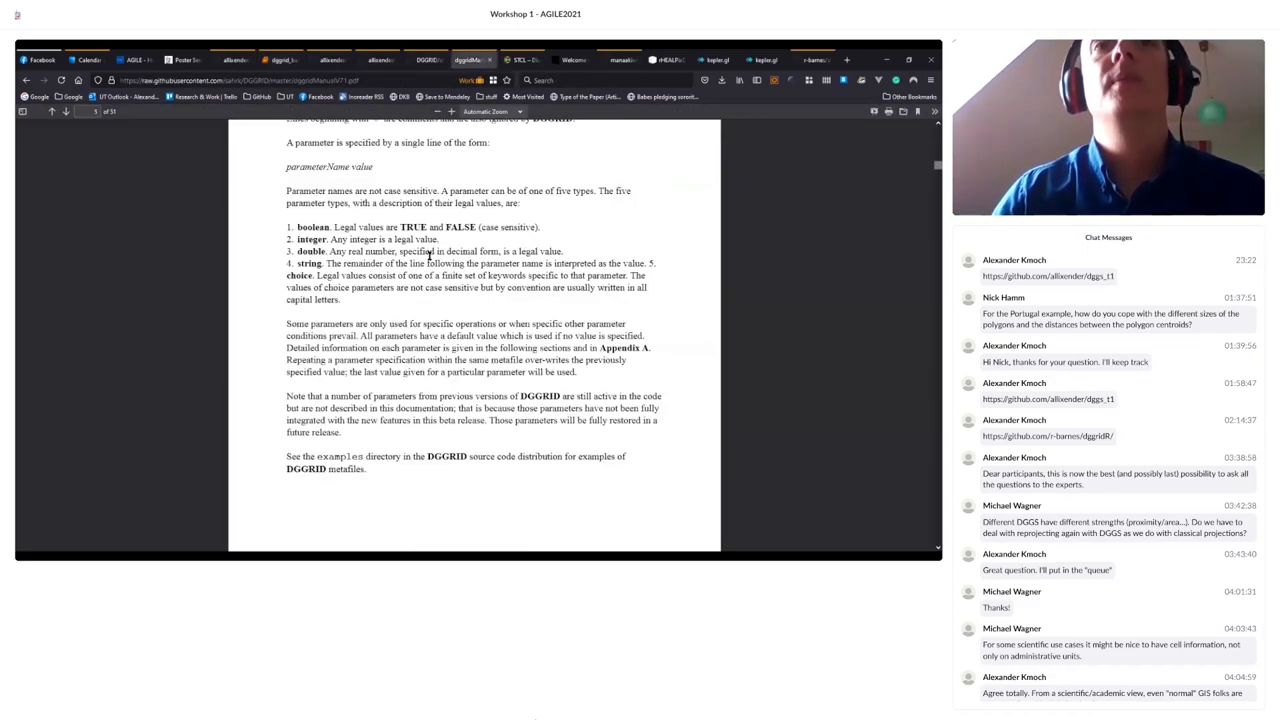
scroll(428, 260, "down", 5)
scroll(428, 260, "down", 4)
scroll(430, 260, "up", 3)
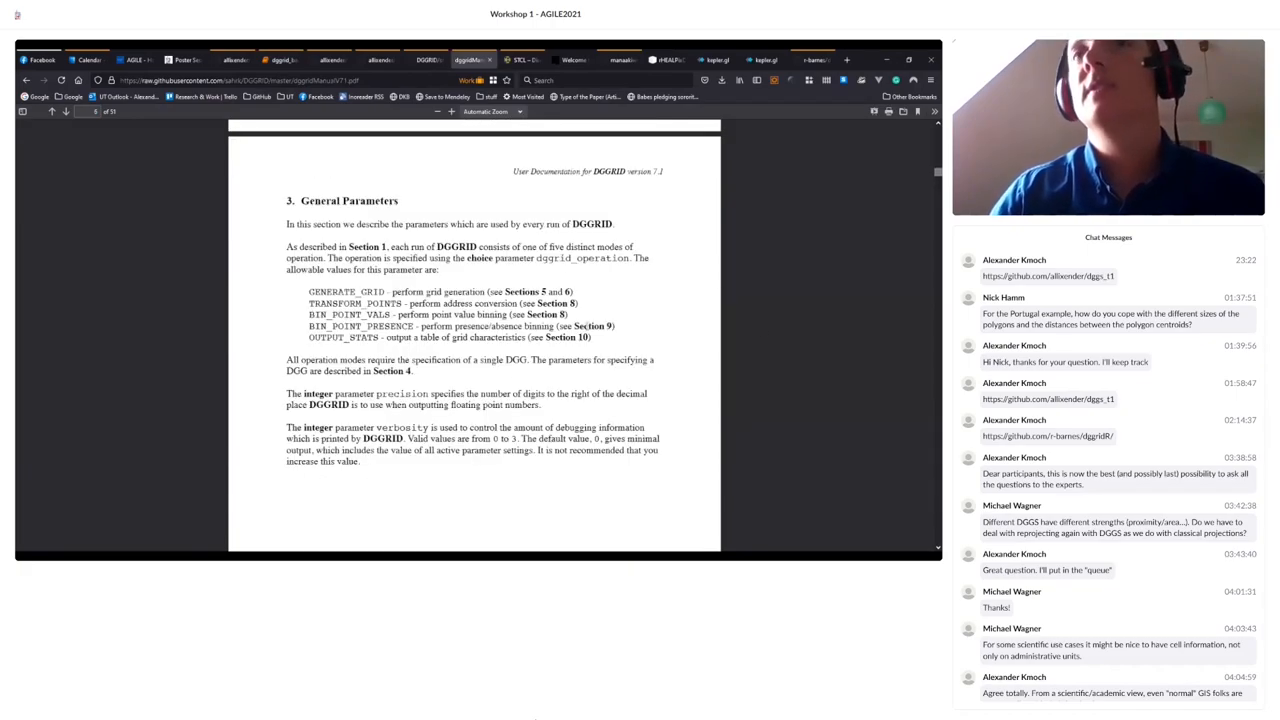
scroll(555, 318, "down", 5)
scroll(555, 318, "down", 5)
scroll(555, 318, "down", 4)
scroll(555, 318, "up", 4)
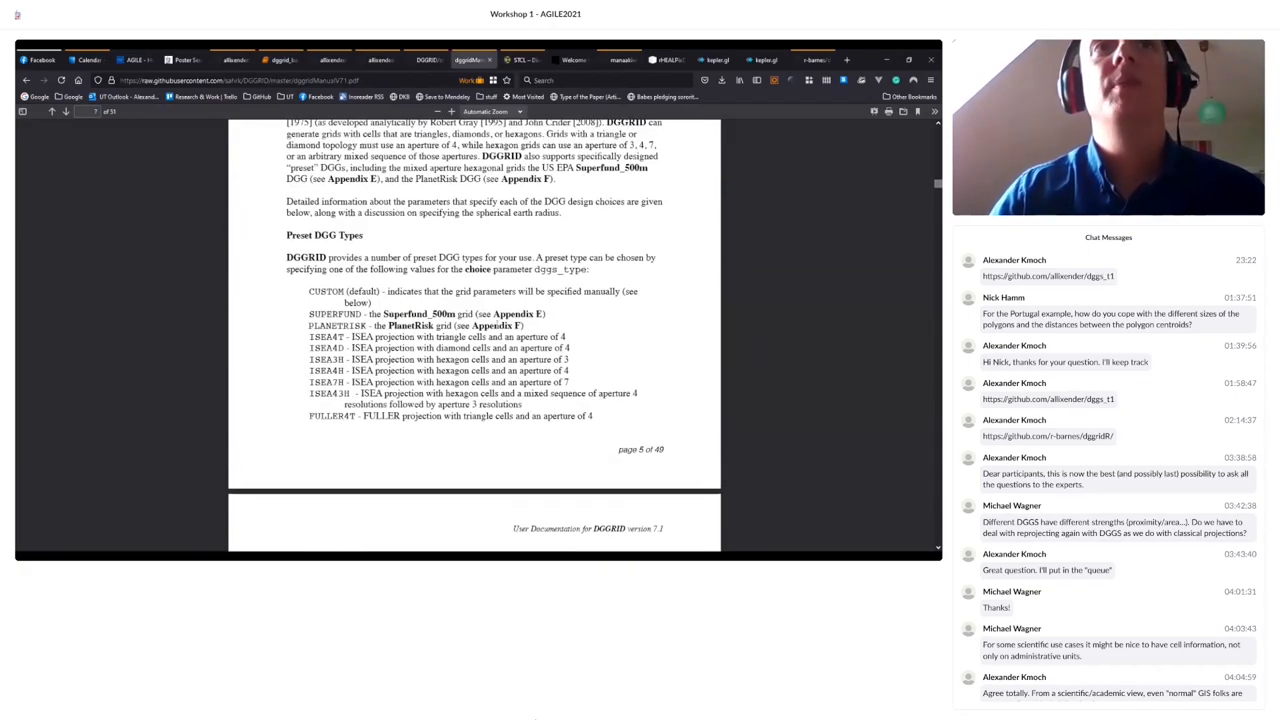
scroll(555, 318, "down", 1)
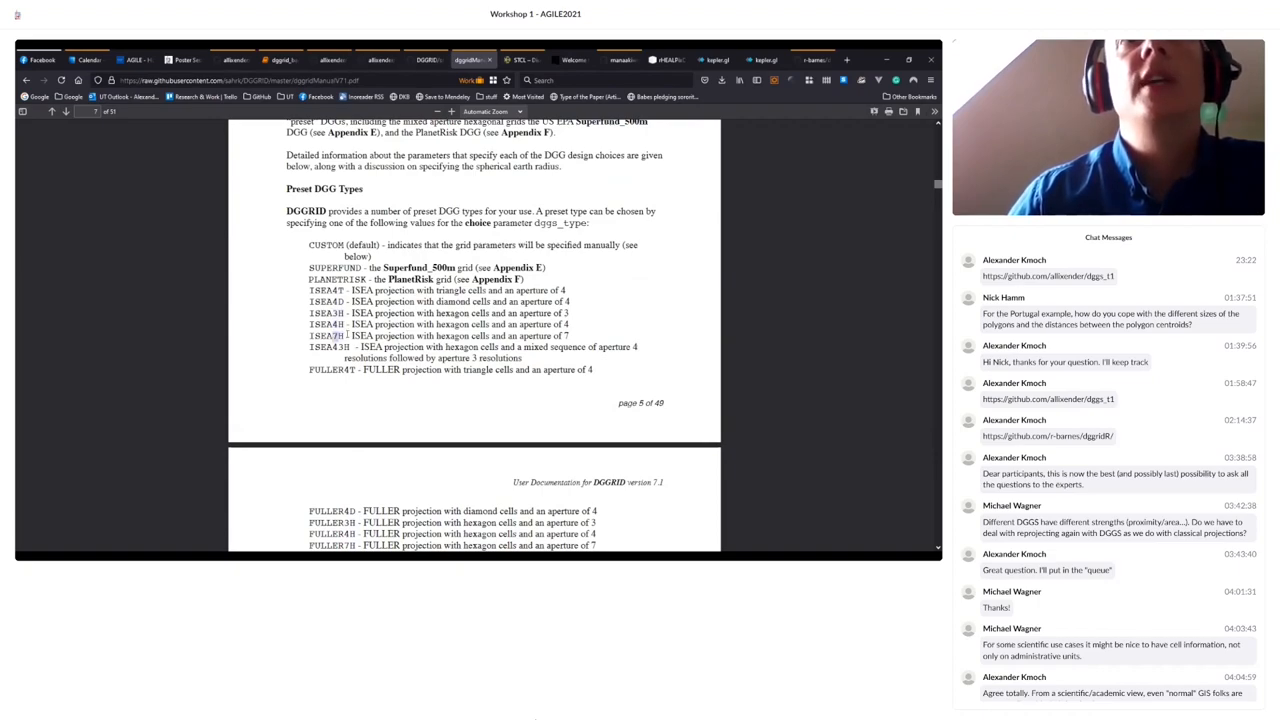
double_click(337, 347)
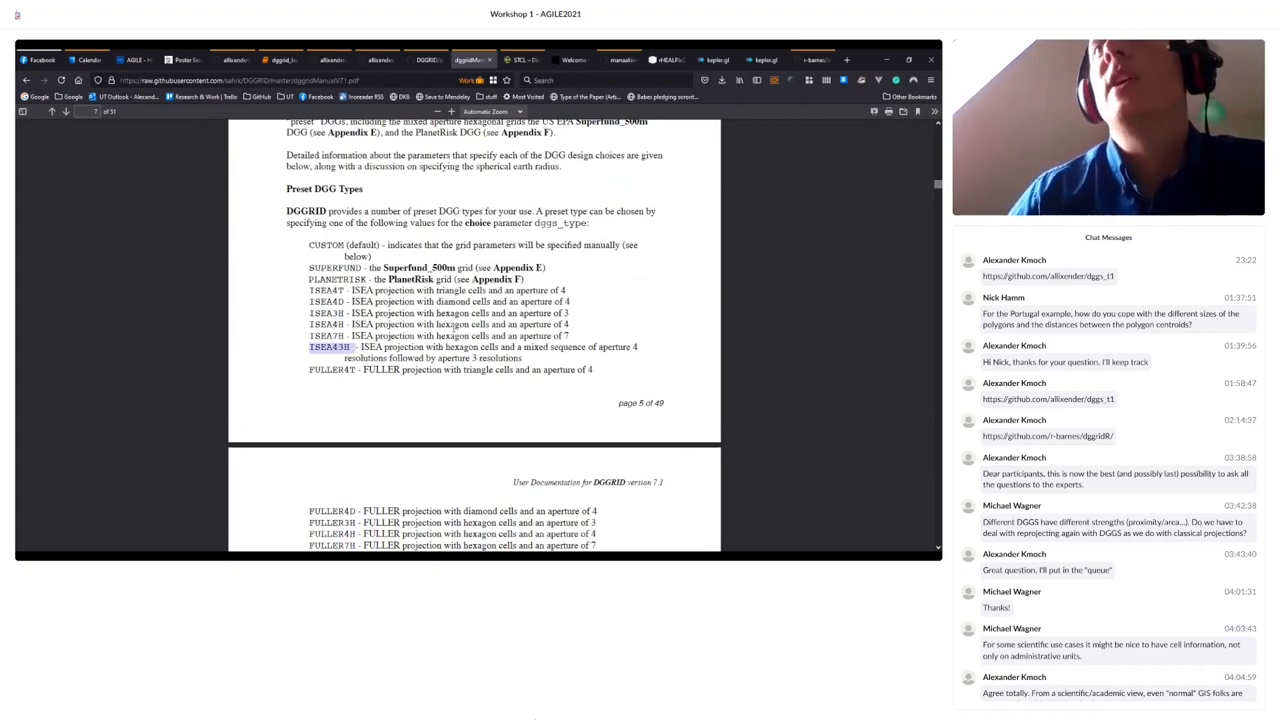
left_click(315, 313)
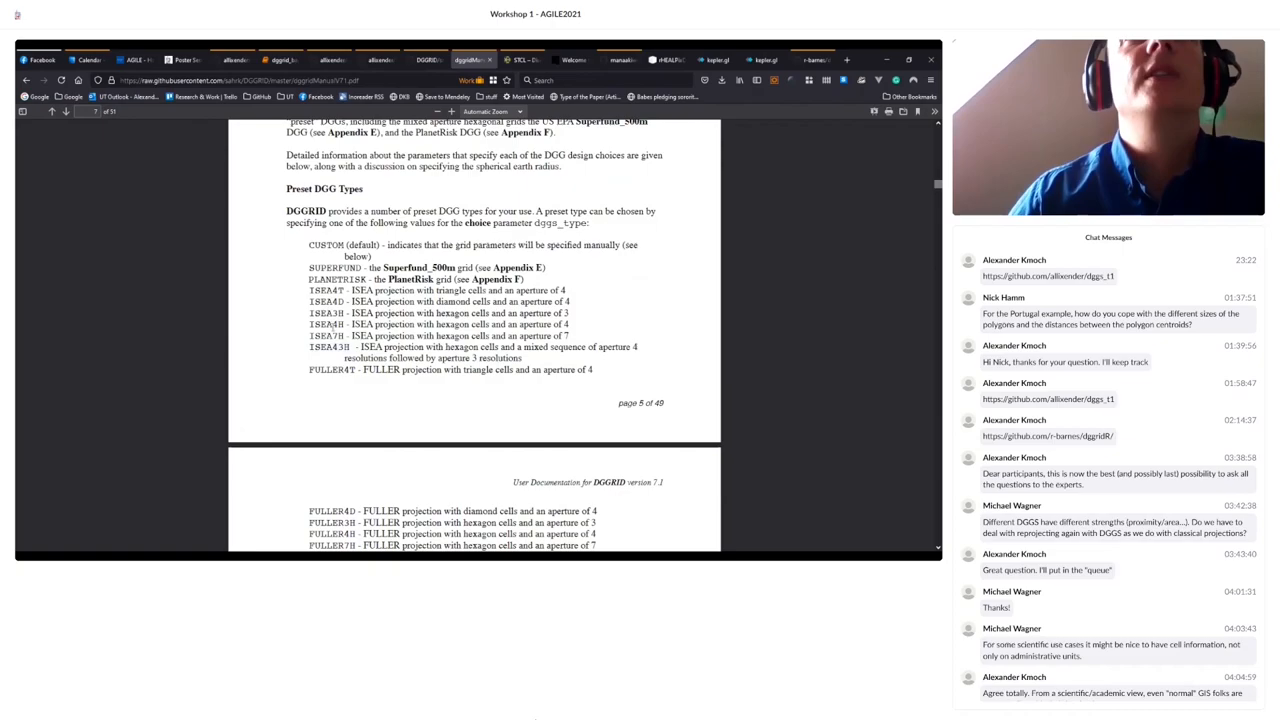
scroll(334, 324, "down", 3)
scroll(400, 340, "down", 3)
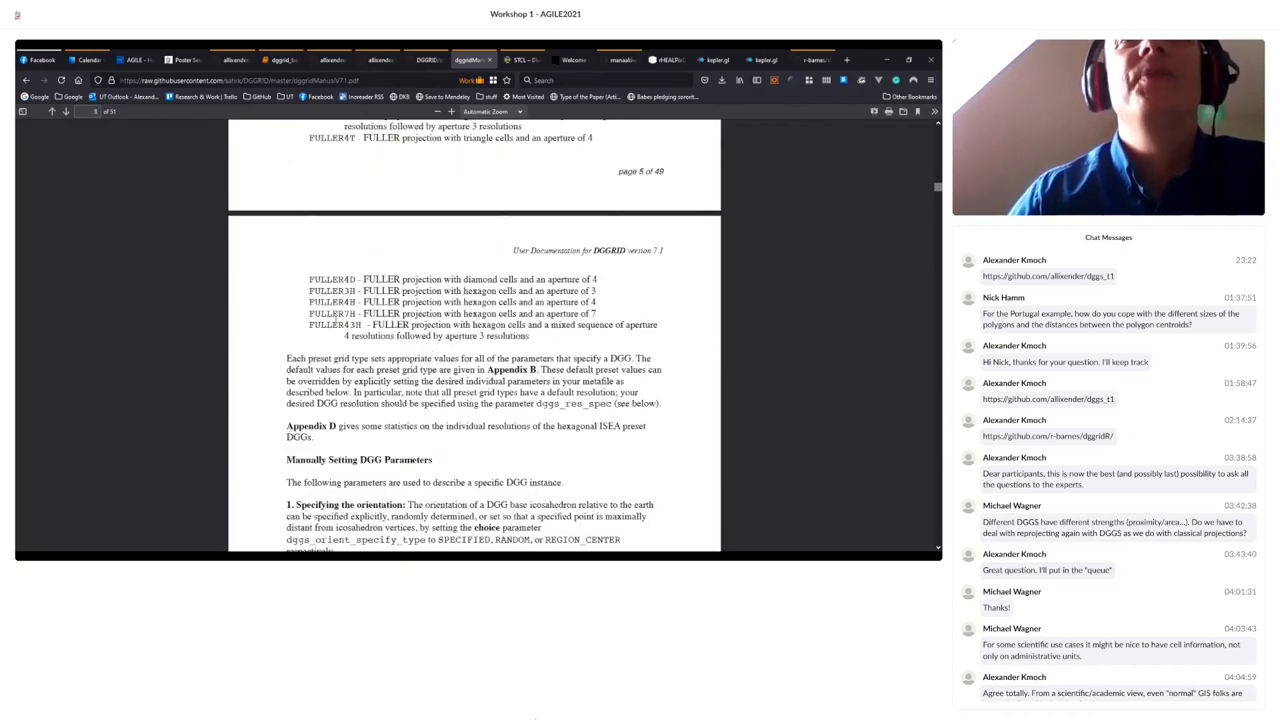
scroll(334, 318, "down", 2)
scroll(334, 318, "down", 2)
scroll(336, 318, "up", 3)
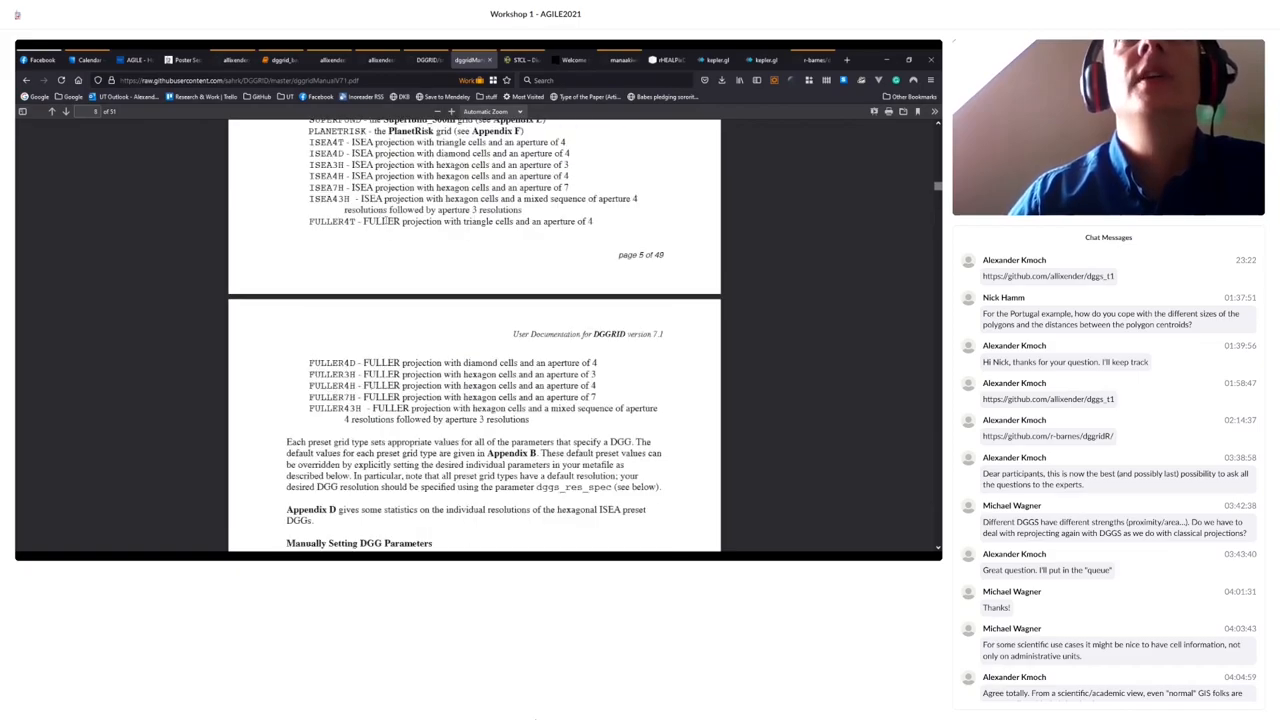
scroll(381, 344, "down", 5)
scroll(381, 344, "down", 4)
scroll(381, 344, "down", 8)
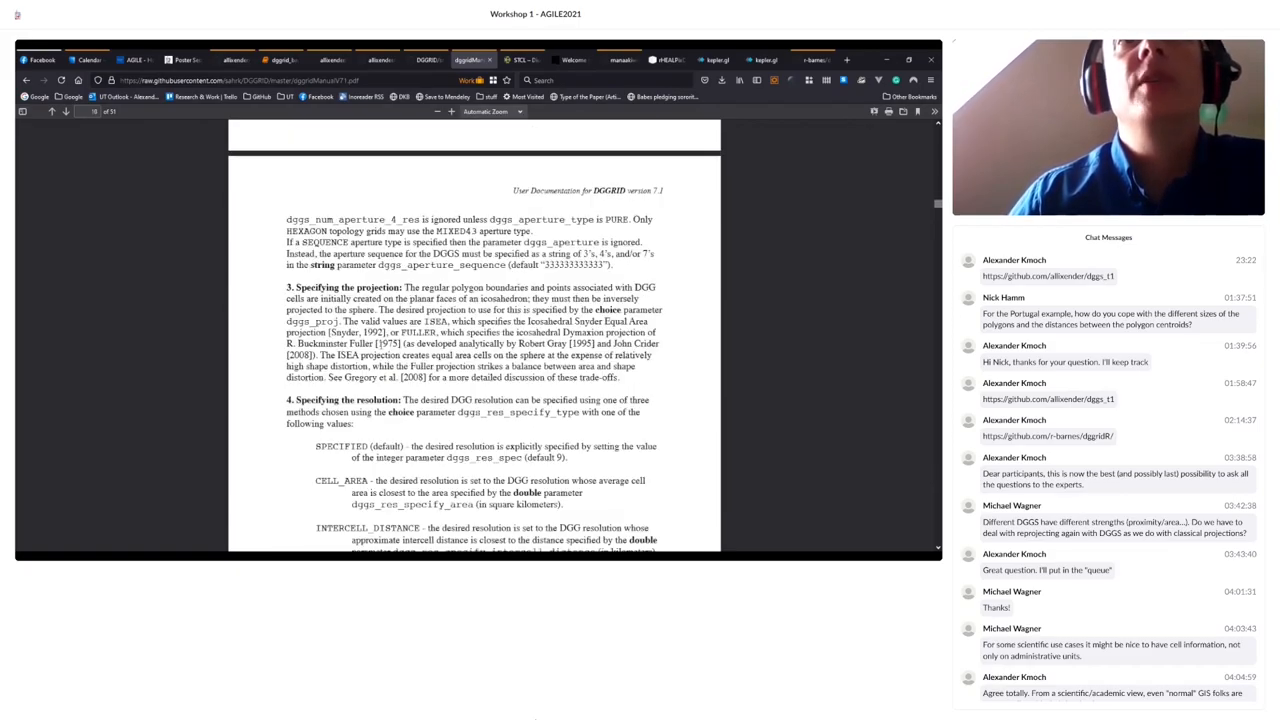
scroll(381, 344, "down", 8)
scroll(381, 344, "down", 8)
scroll(381, 344, "down", 8)
scroll(381, 344, "down", 8)
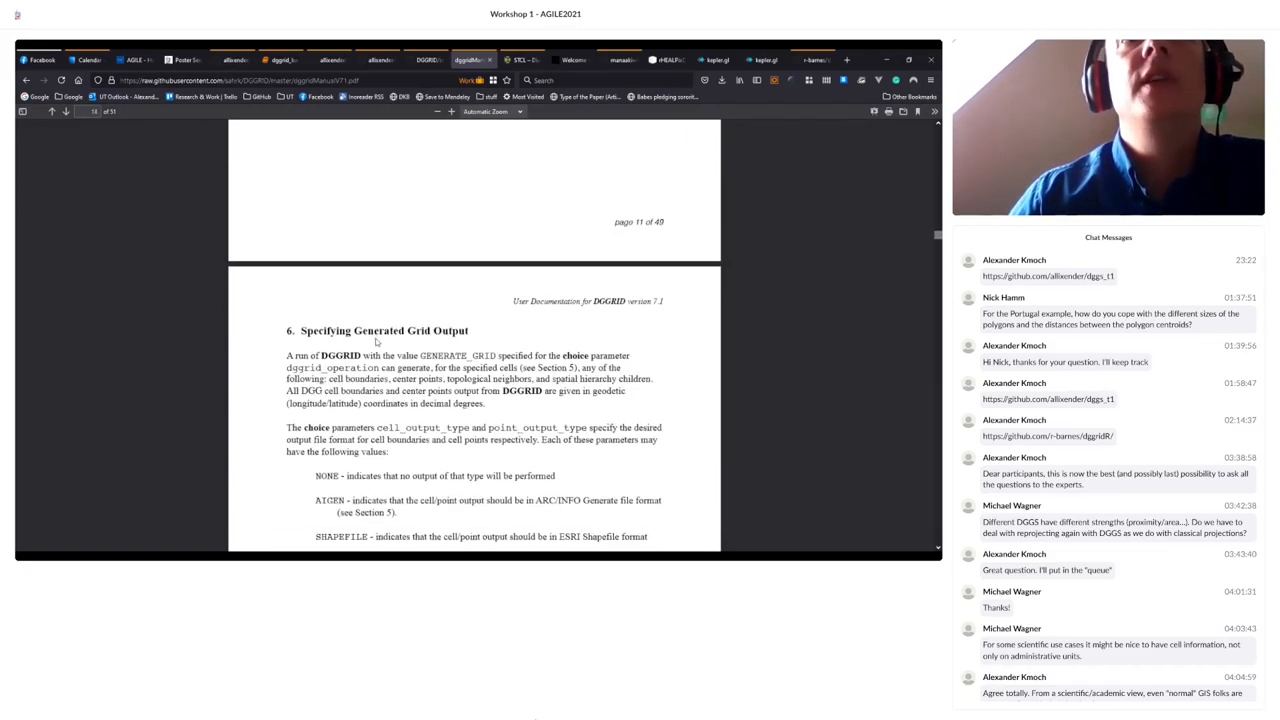
scroll(381, 344, "down", 8)
scroll(381, 344, "down", 8)
scroll(374, 346, "down", 8)
scroll(374, 346, "down", 8)
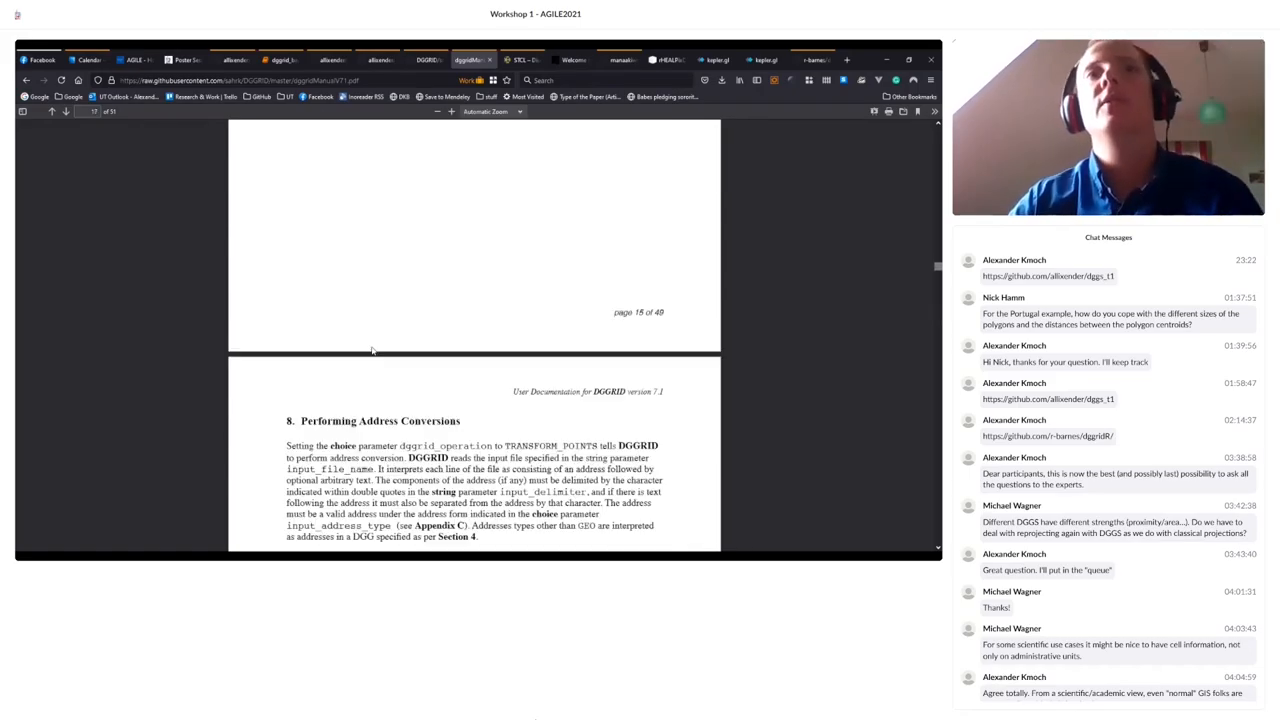
scroll(374, 346, "down", 8)
scroll(374, 346, "down", 8)
scroll(421, 332, "down", 8)
scroll(421, 332, "down", 8)
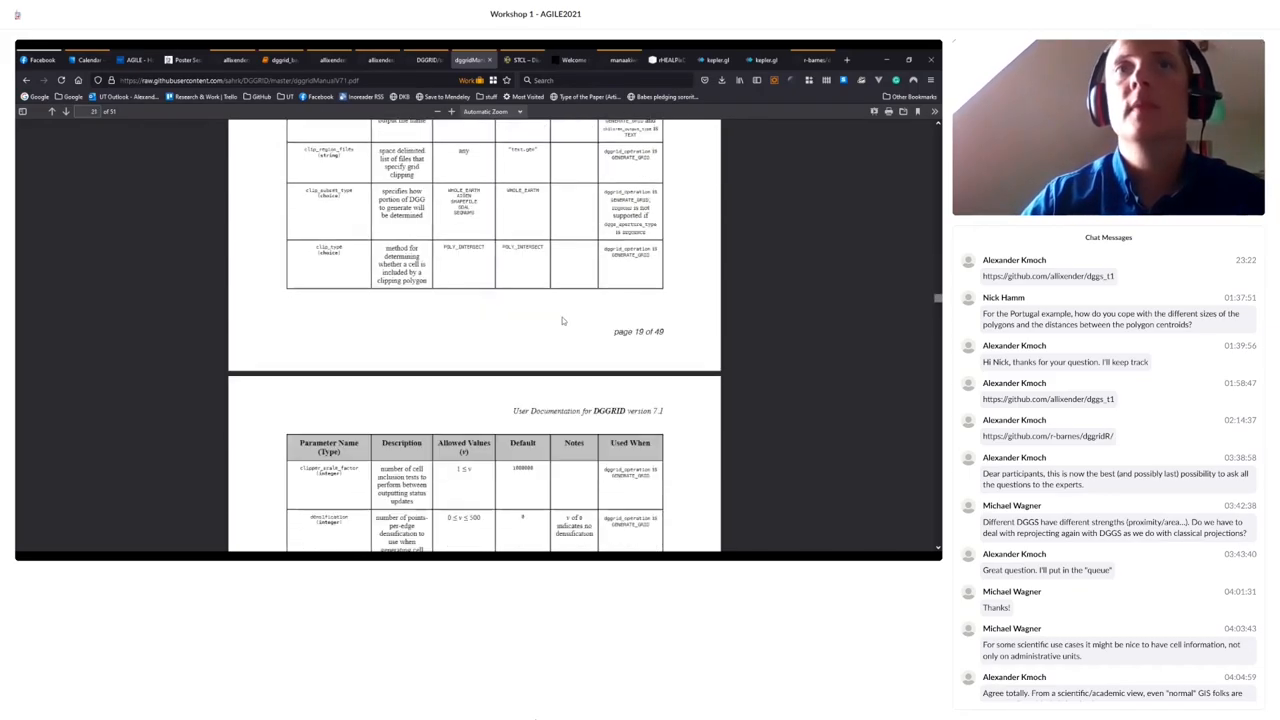
scroll(421, 332, "down", 6)
scroll(496, 353, "down", 6)
scroll(496, 353, "down", 6)
scroll(496, 353, "down", 6)
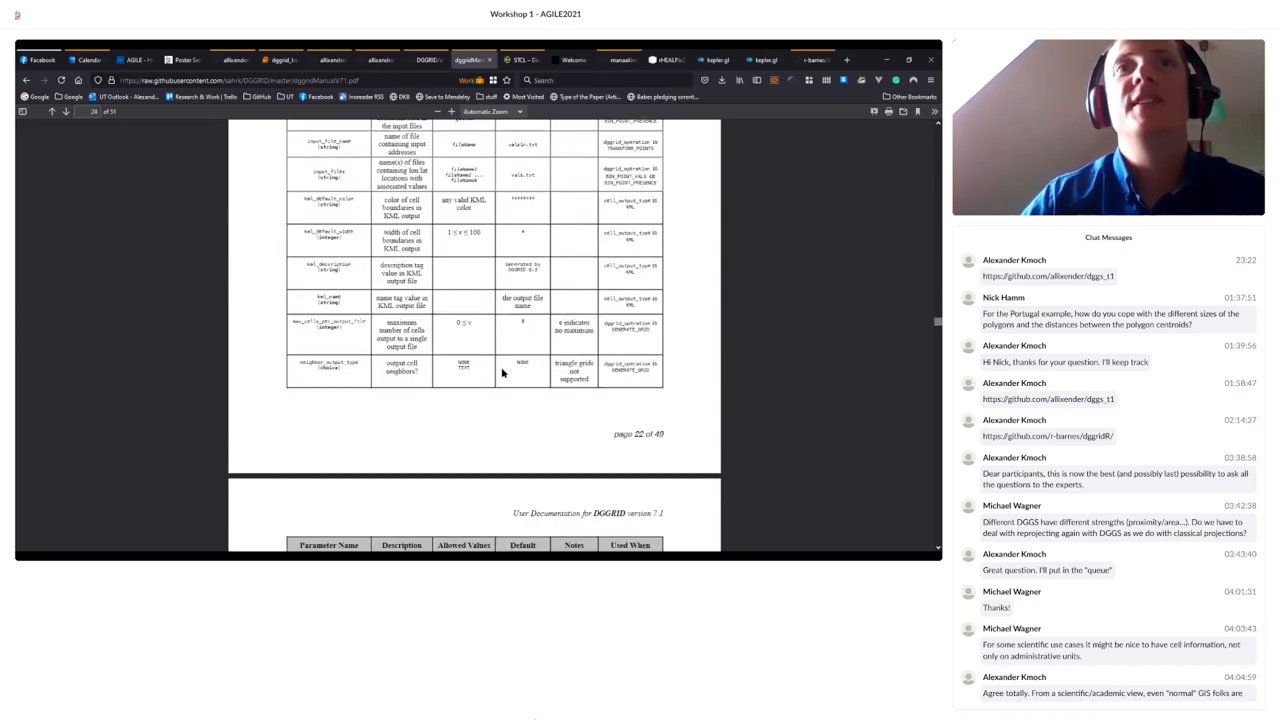
scroll(496, 353, "down", 6)
scroll(496, 353, "down", 6)
scroll(500, 372, "down", 4)
scroll(500, 372, "down", 6)
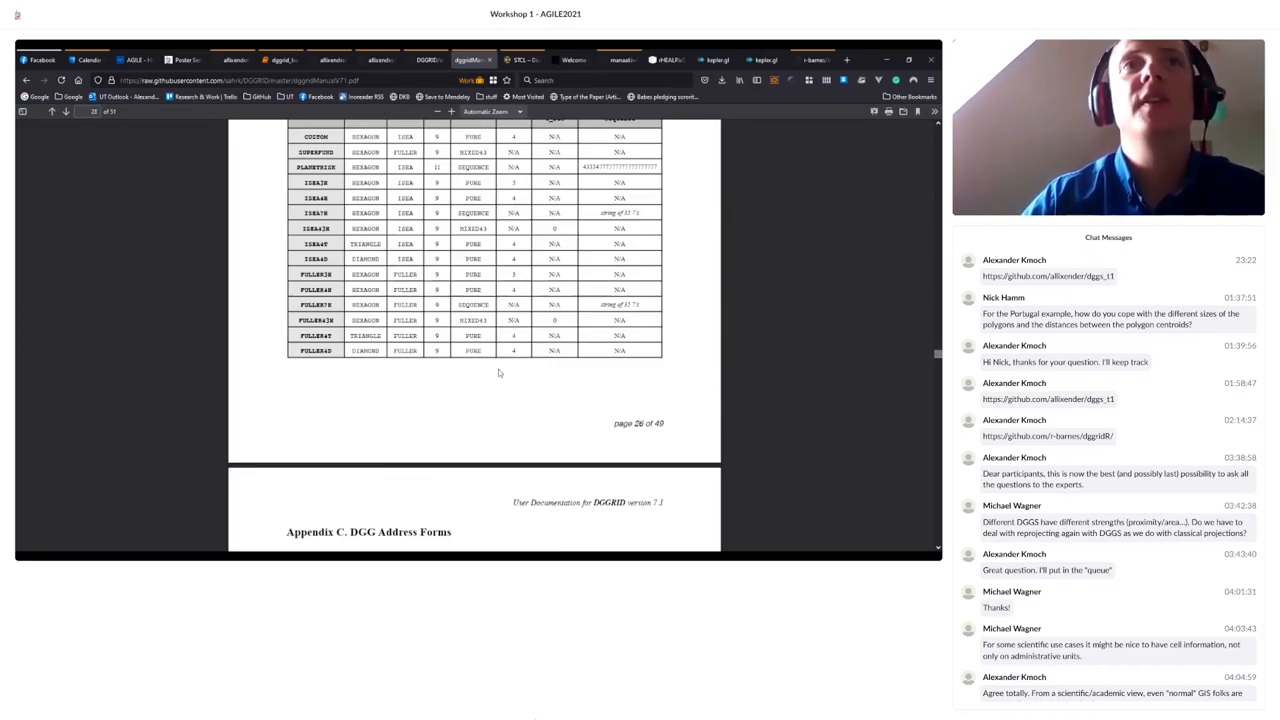
scroll(500, 372, "down", 4)
scroll(498, 369, "down", 6)
scroll(498, 369, "down", 5)
scroll(498, 369, "down", 5)
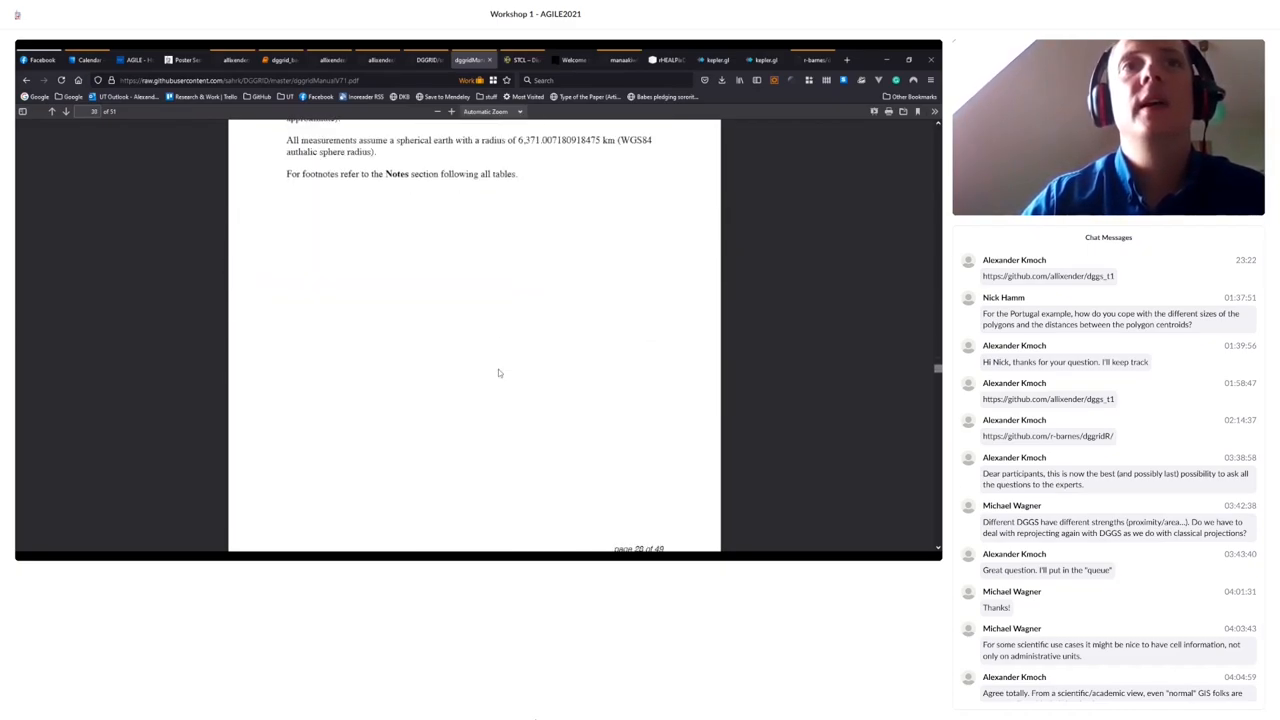
scroll(498, 369, "up", 5)
scroll(498, 369, "up", 6)
scroll(498, 369, "up", 6)
scroll(498, 369, "down", 6)
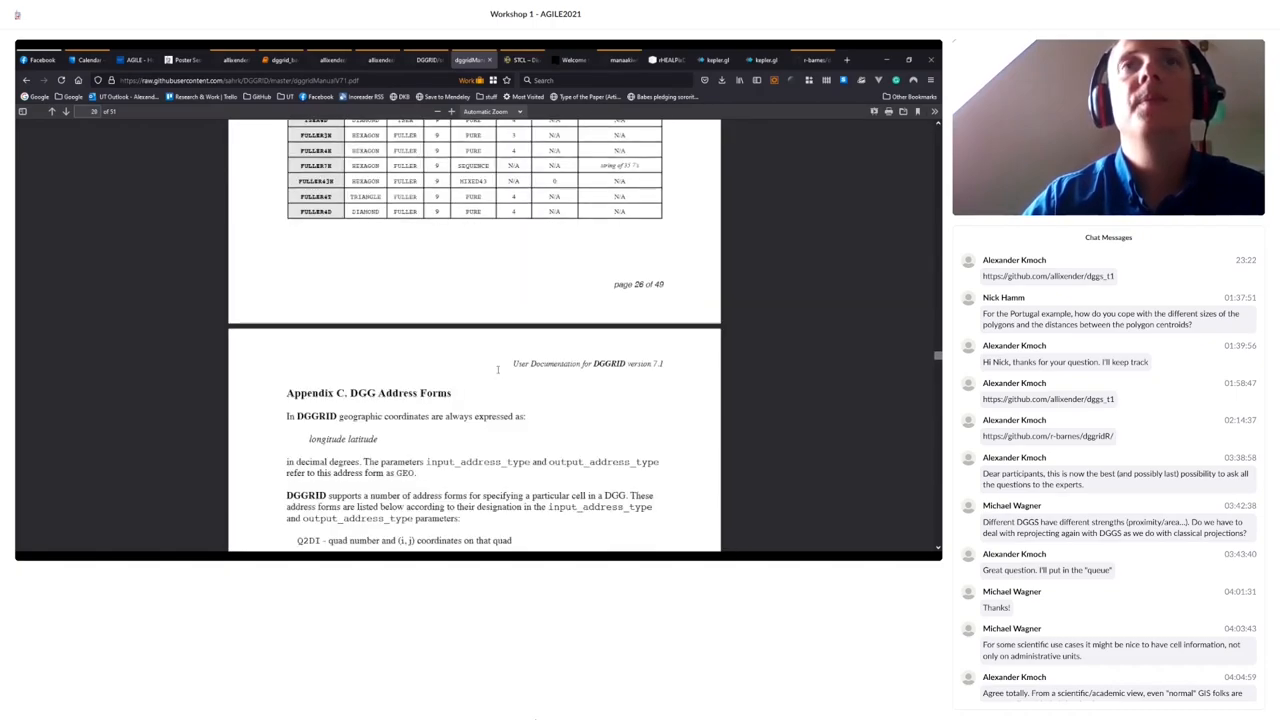
scroll(498, 369, "down", 5)
scroll(498, 369, "down", 5)
scroll(498, 369, "down", 4)
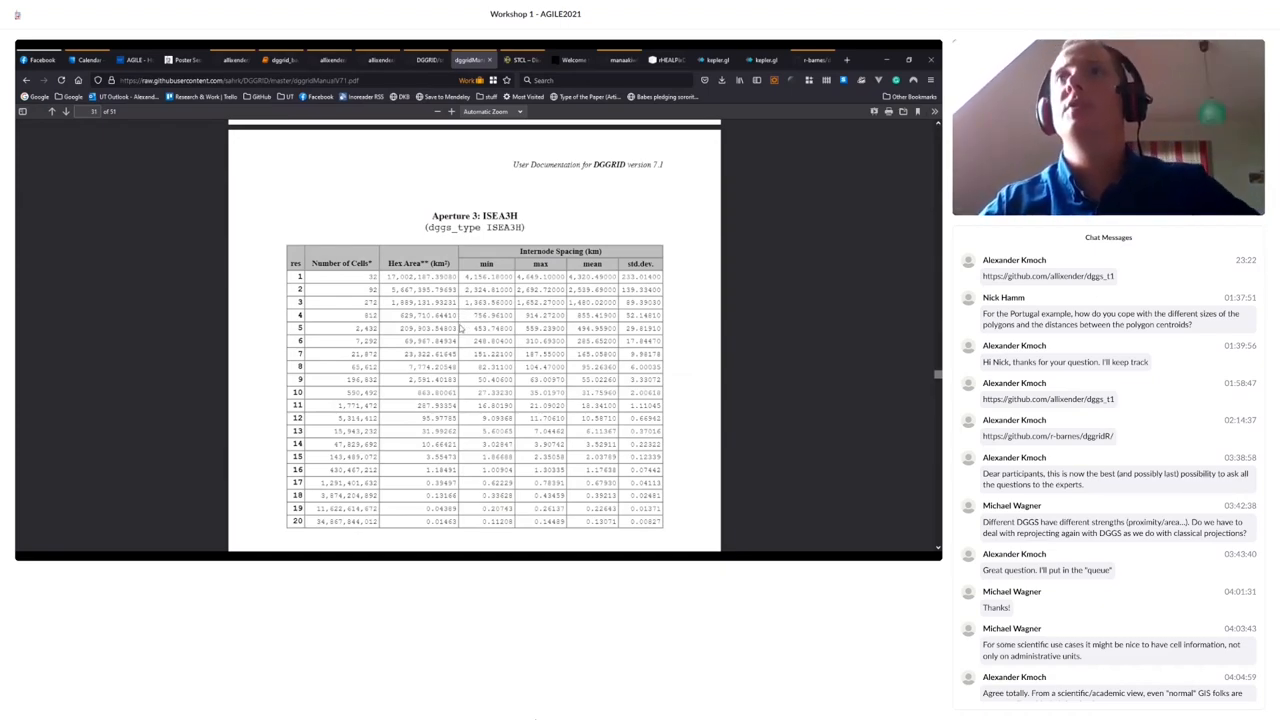
- Review the ISEA3H resolution table including the resolution-3 hex area, then return to the notebook
left_click_drag(483, 215, 504, 215)
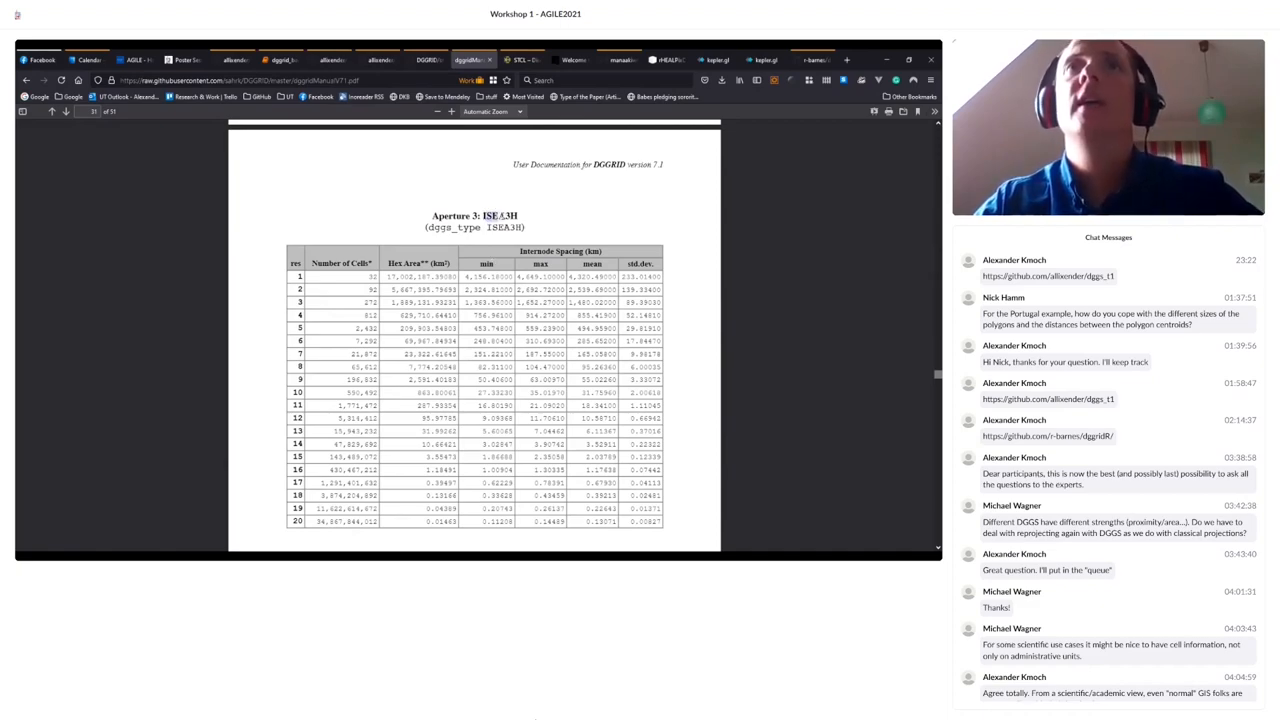
left_click(505, 216)
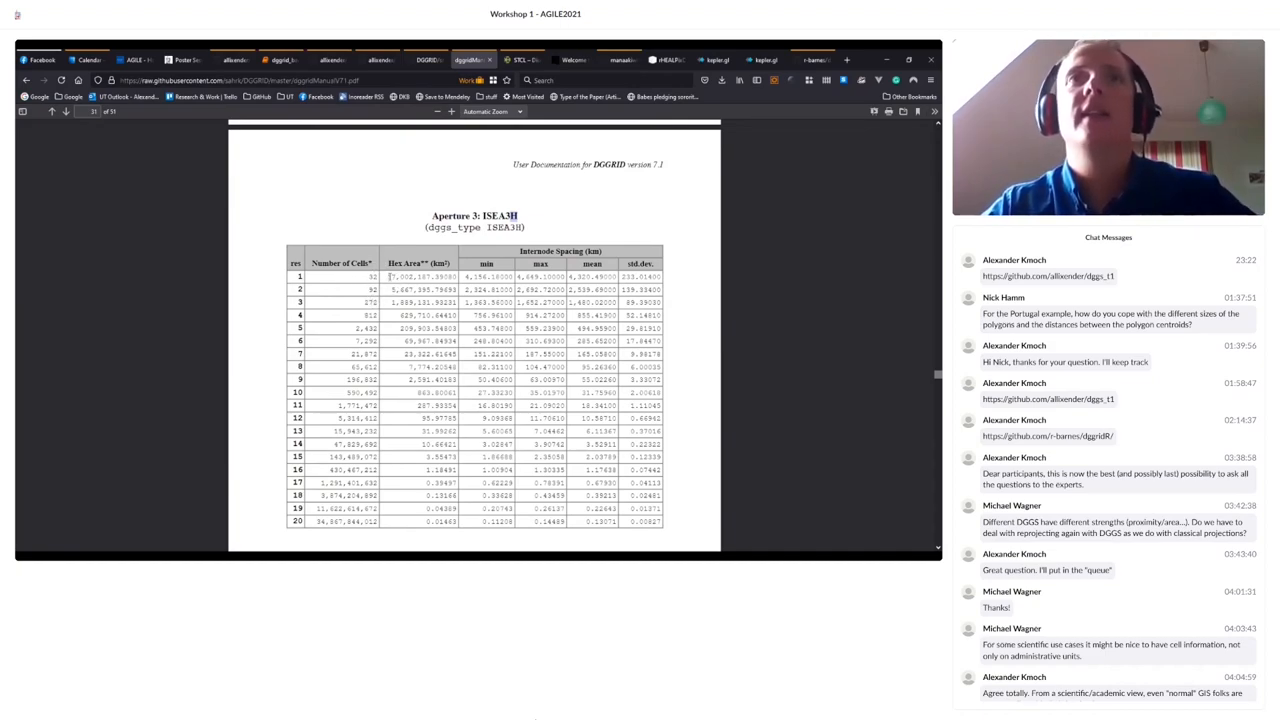
left_click(447, 247)
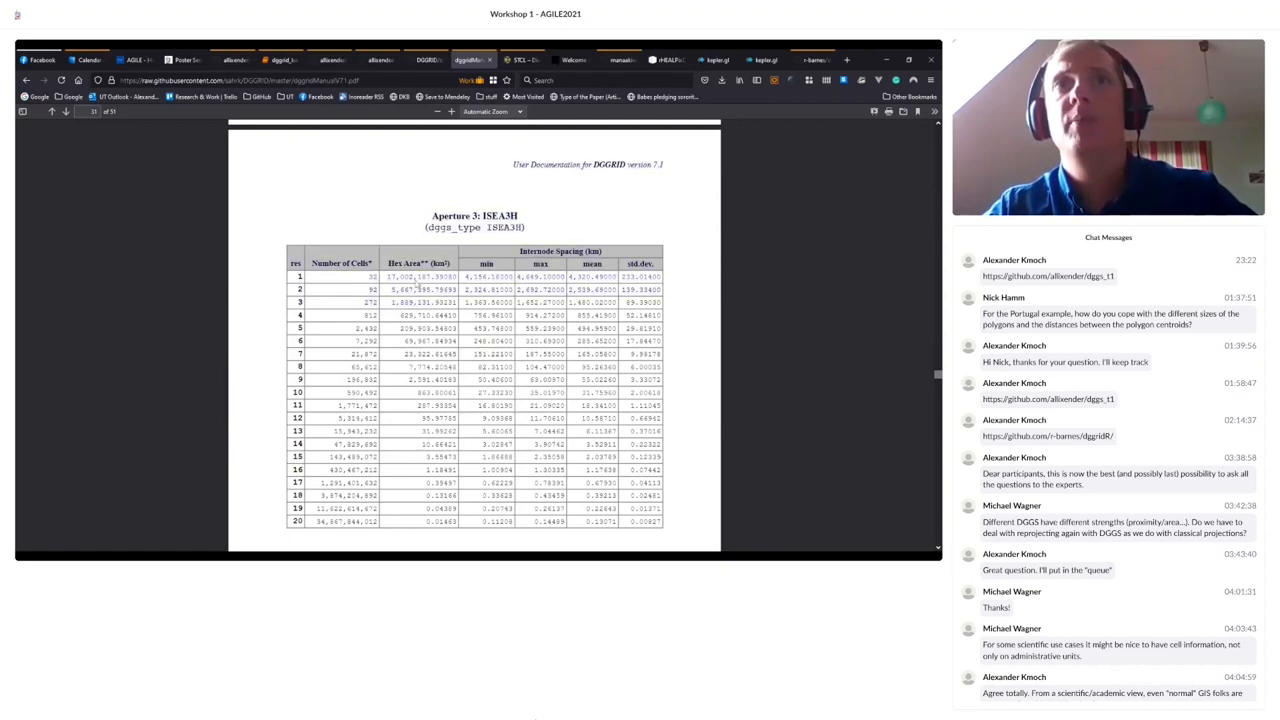
left_click_drag(408, 302, 452, 302)
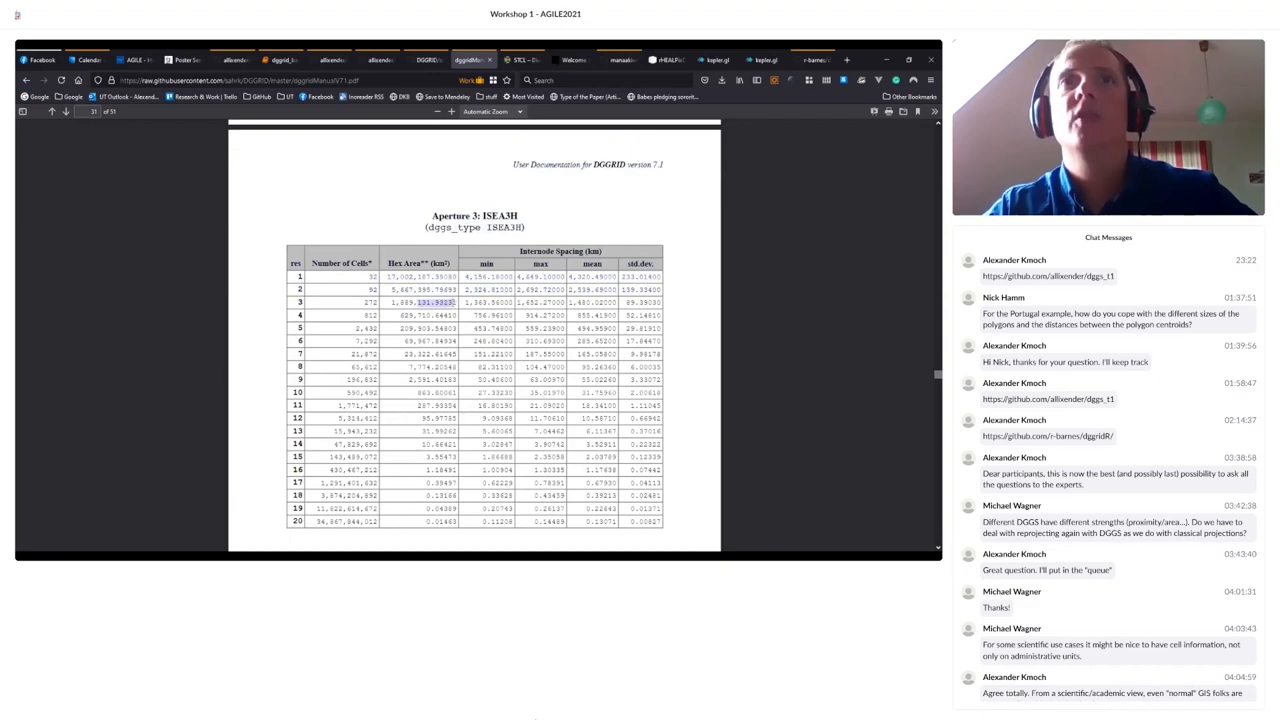
scroll(452, 270, "down", 1)
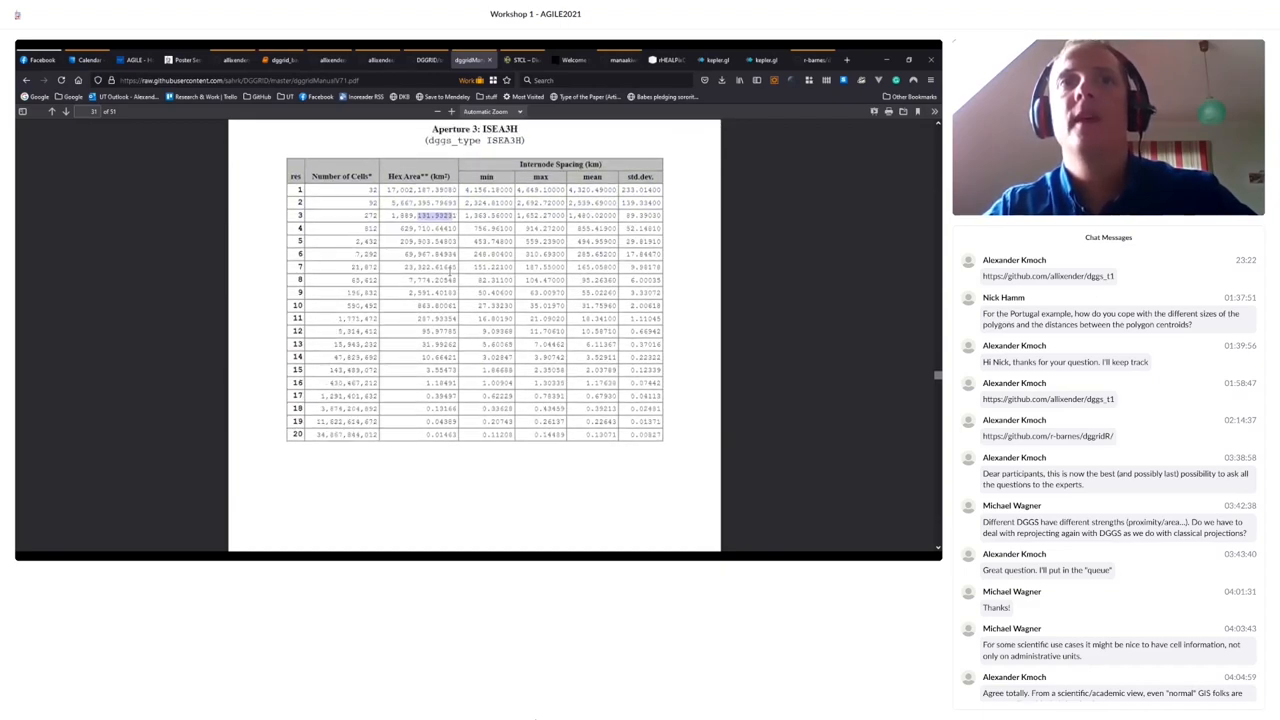
scroll(480, 280, "up", 1)
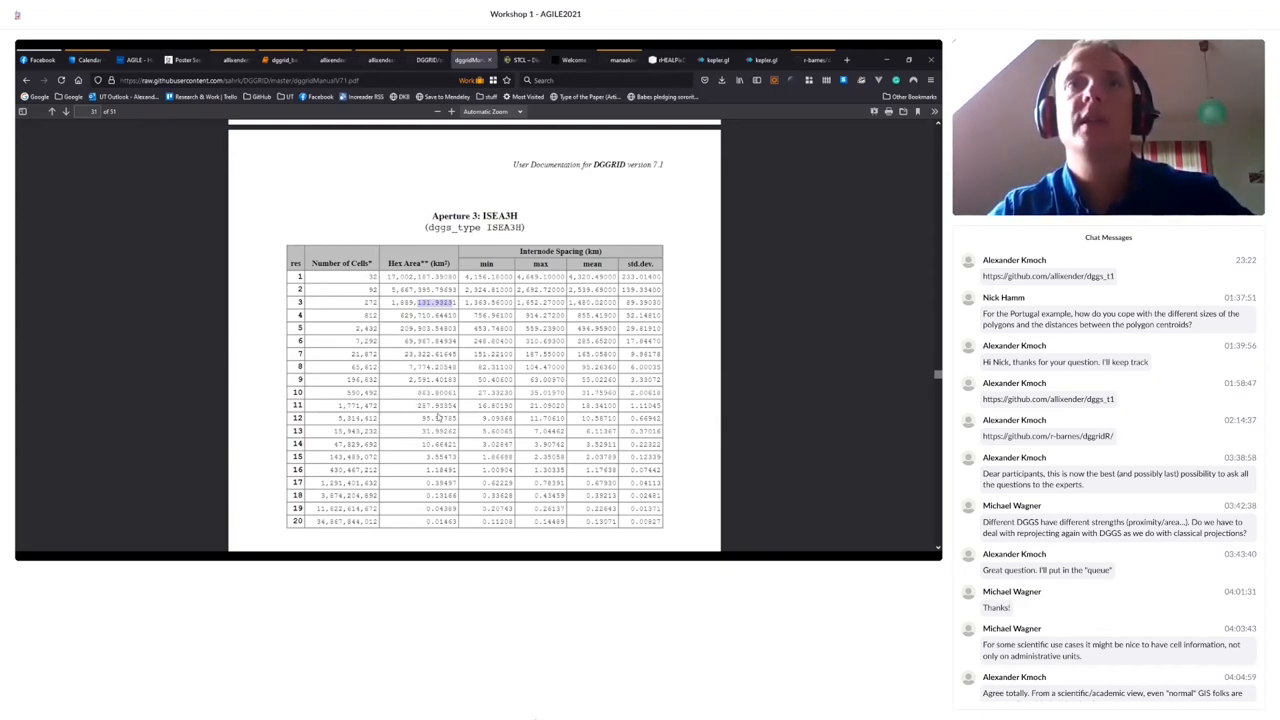
scroll(438, 418, "down", 5)
scroll(420, 300, "down", 5)
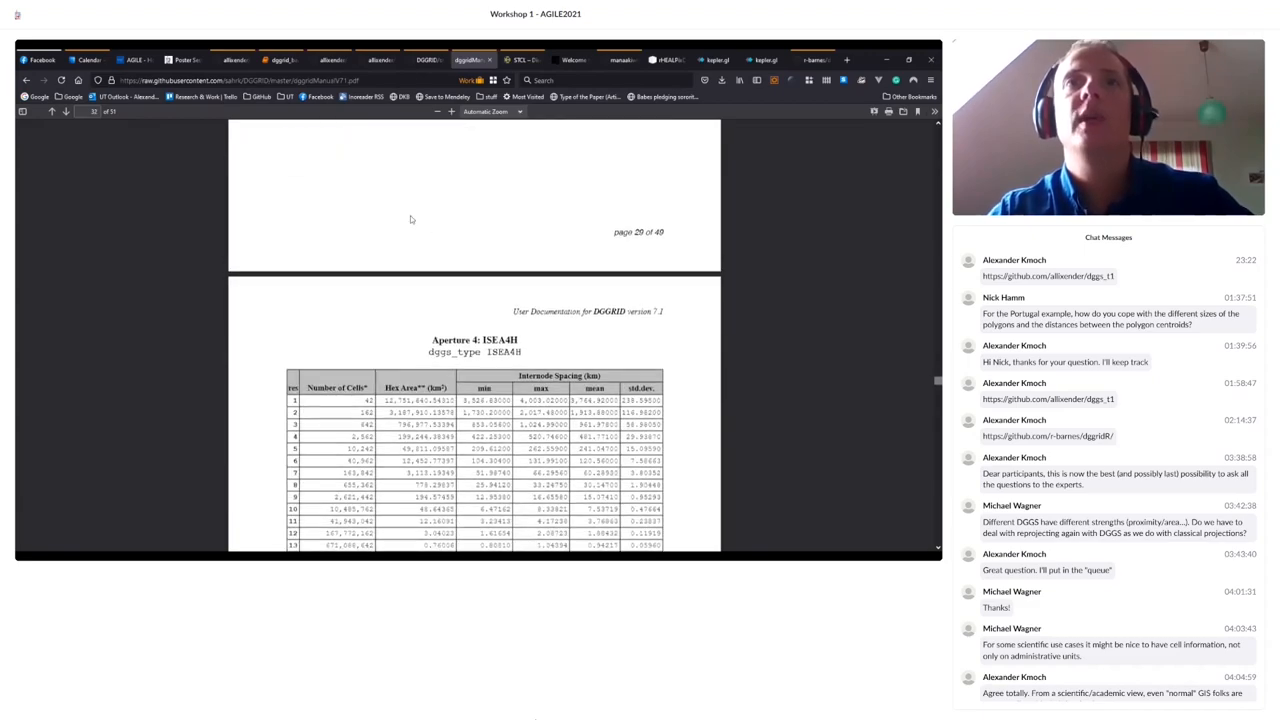
scroll(410, 215, "down", 3)
scroll(387, 217, "down", 5)
scroll(383, 223, "down", 3)
scroll(377, 238, "up", 6)
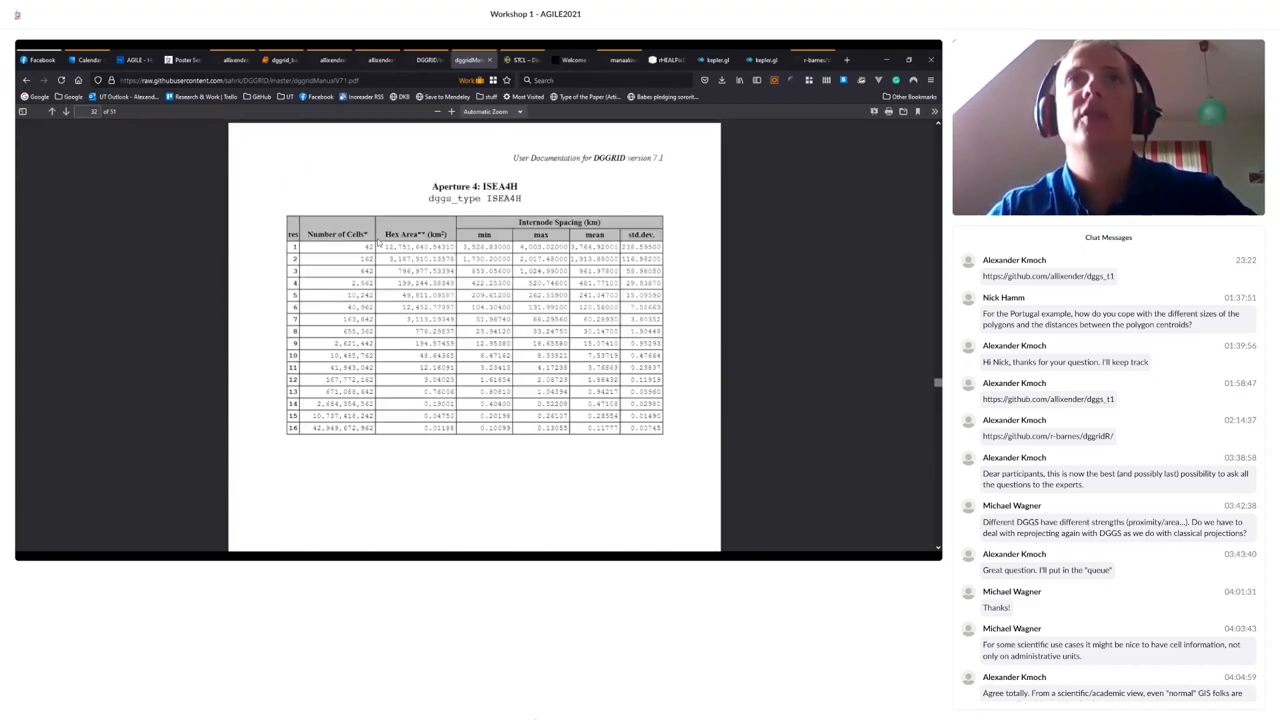
scroll(379, 238, "up", 2)
left_click(280, 60)
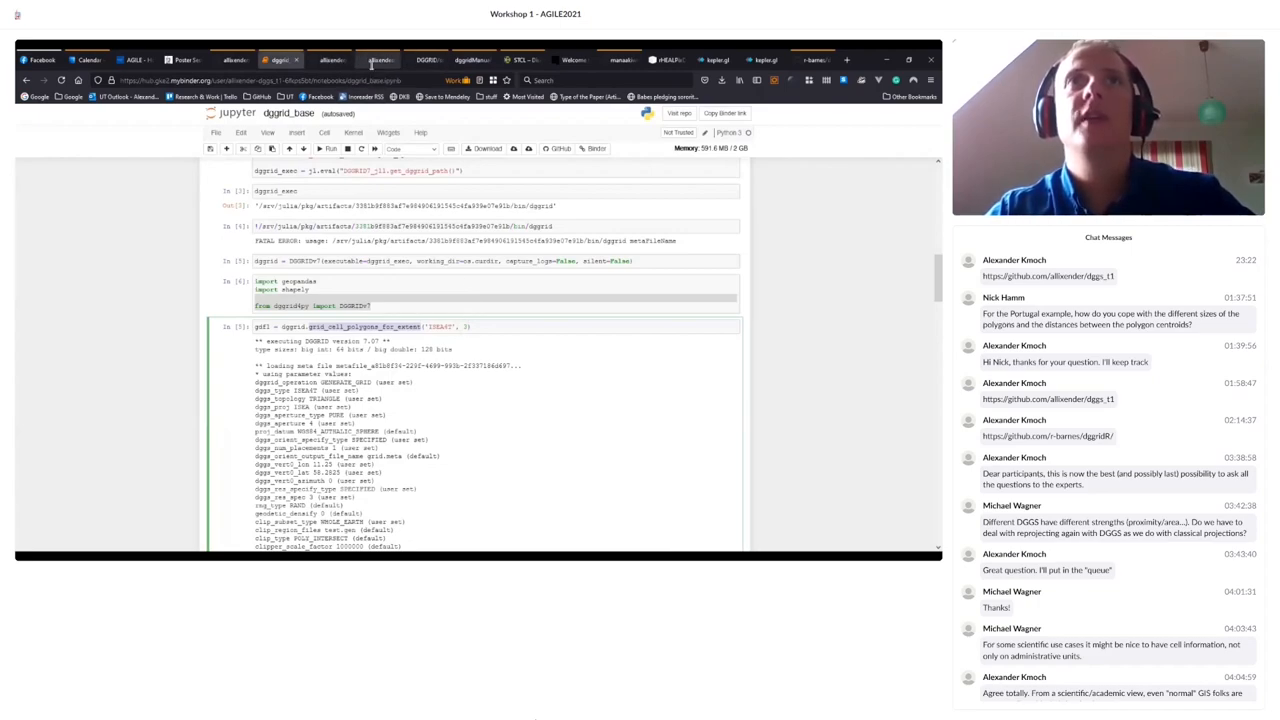
double_click(440, 327)
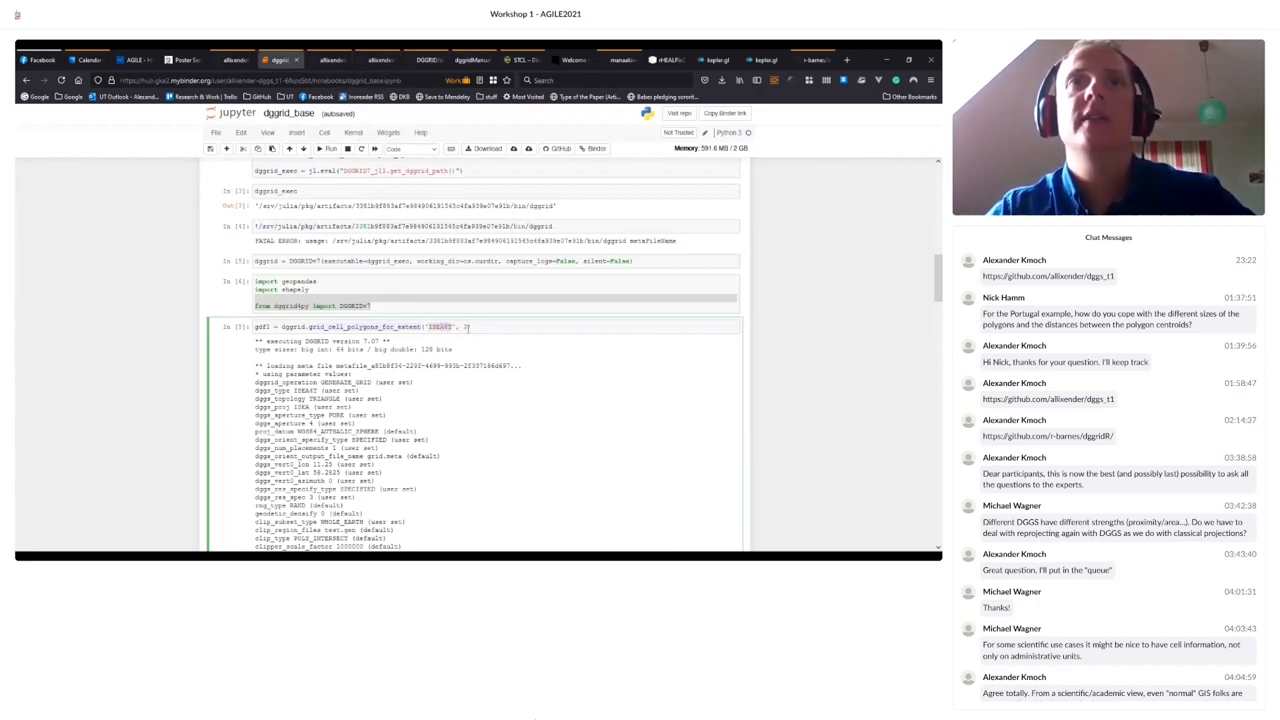
left_click(490, 326)
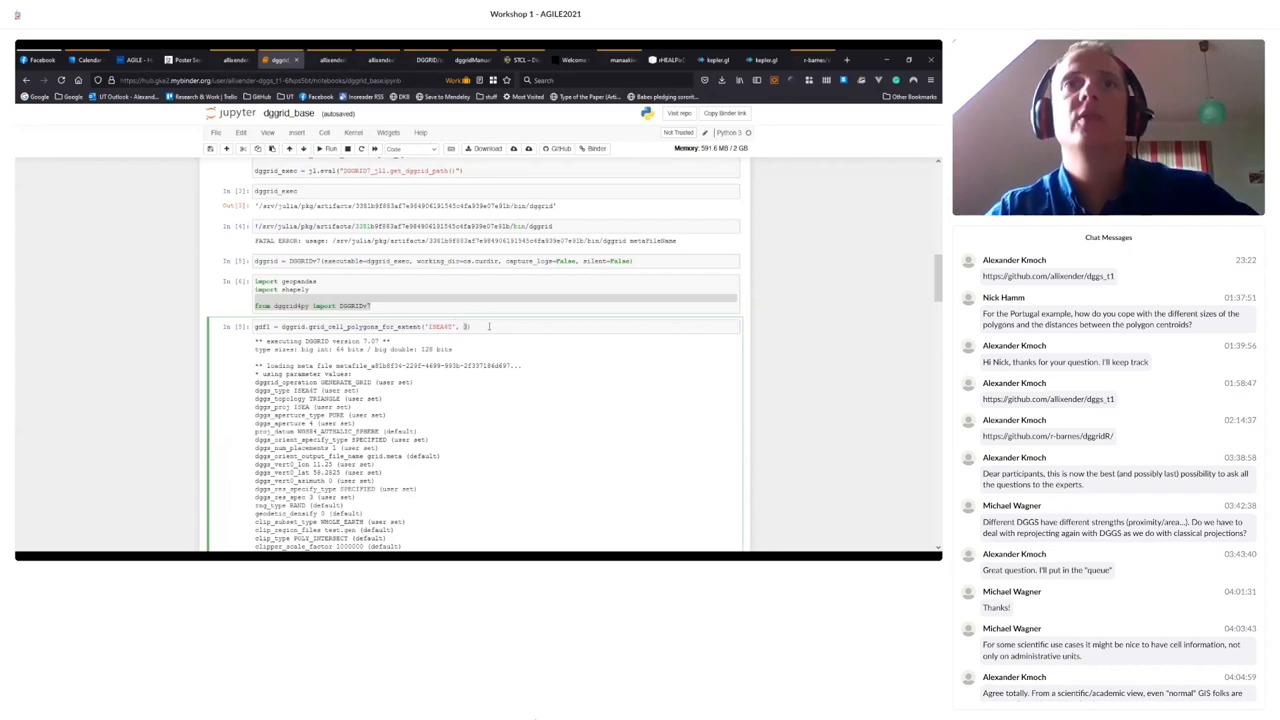
scroll(459, 330, "down", 1)
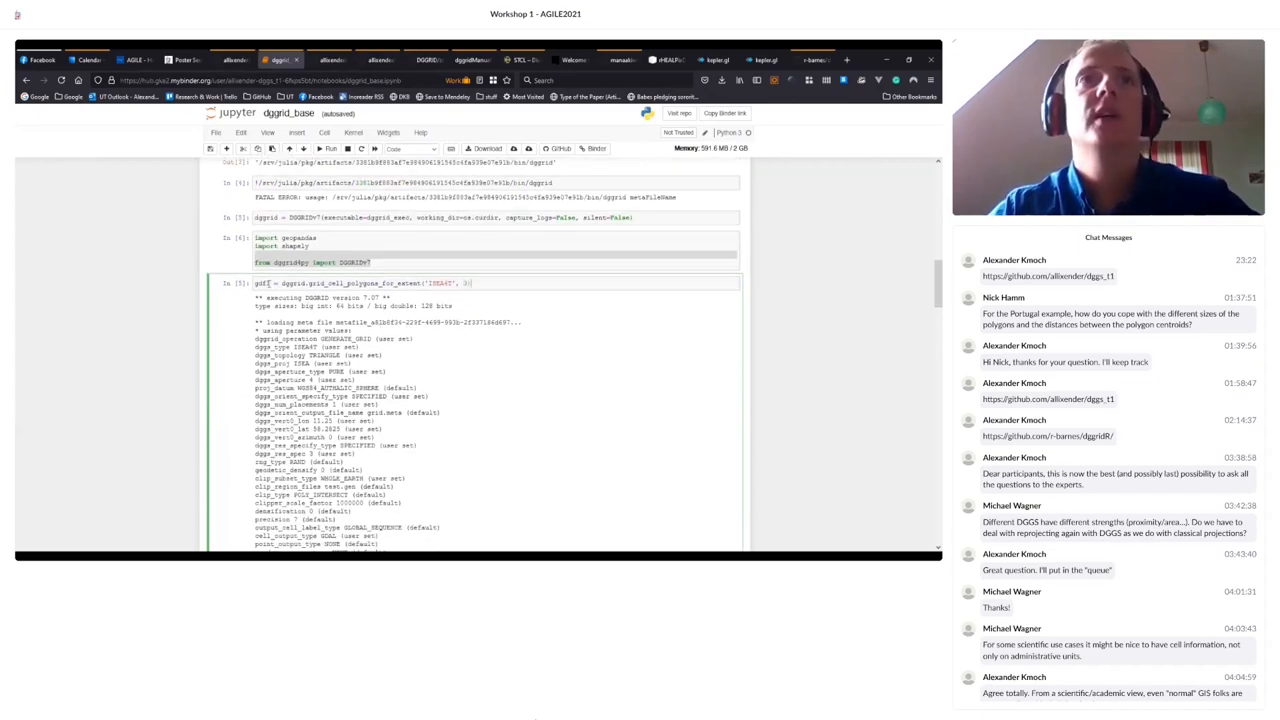
left_click(330, 149)
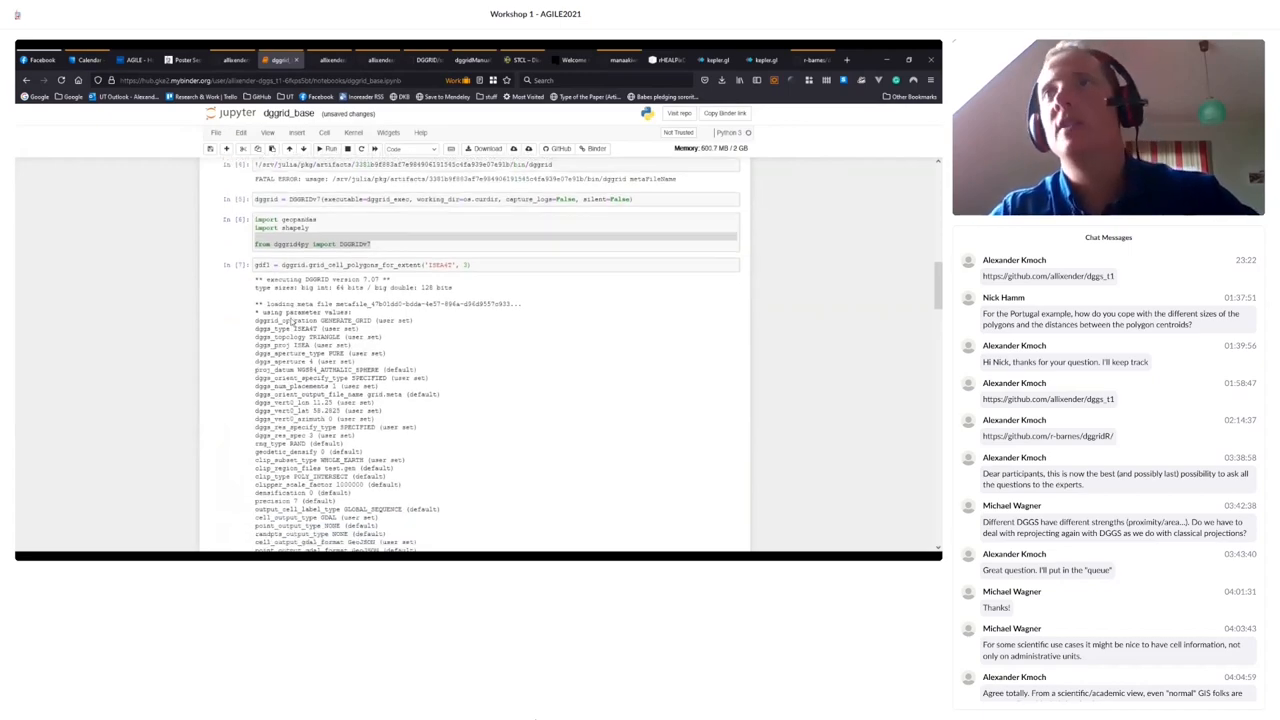
scroll(459, 330, "down", 1)
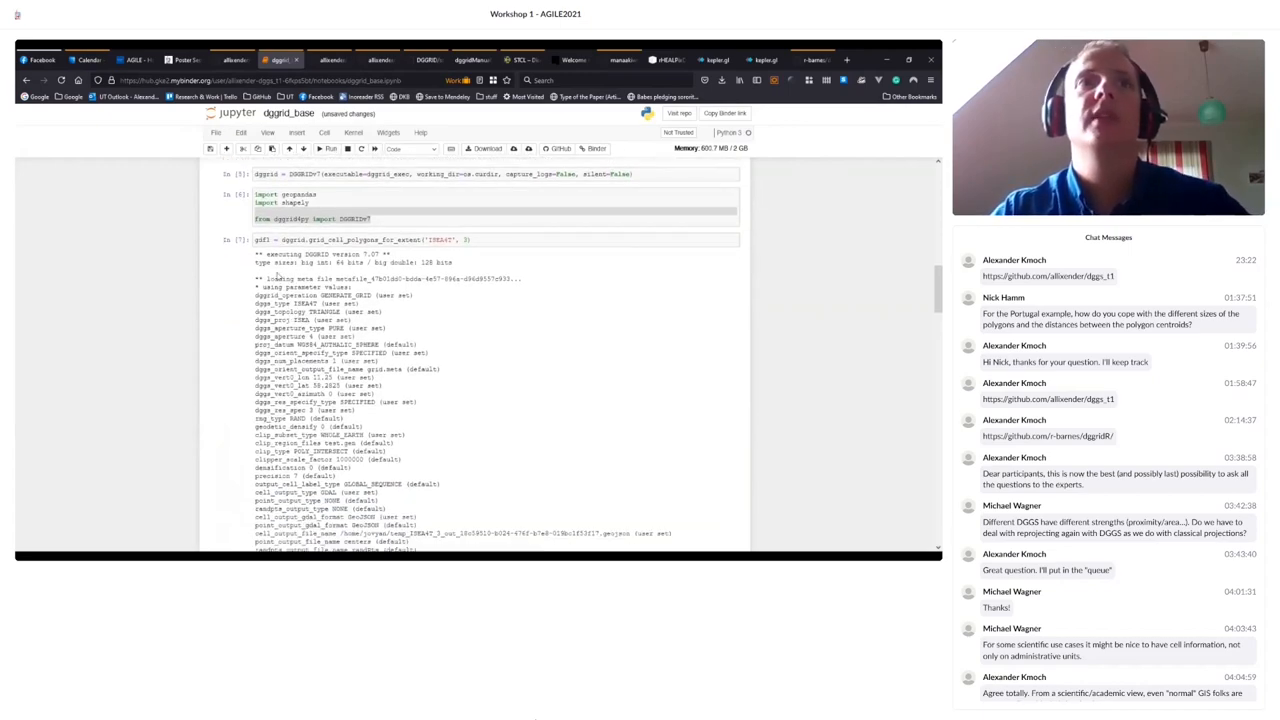
left_click(459, 330)
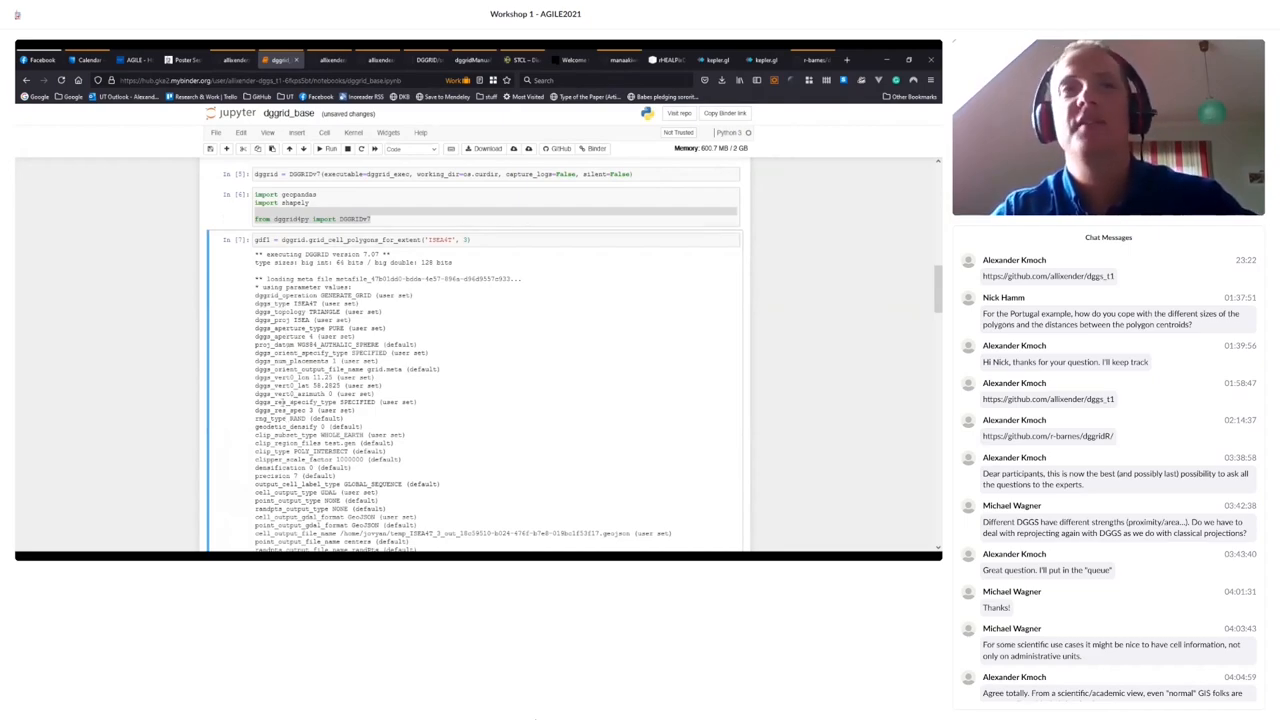
scroll(290, 395, "down", 3)
scroll(290, 395, "down", 3)
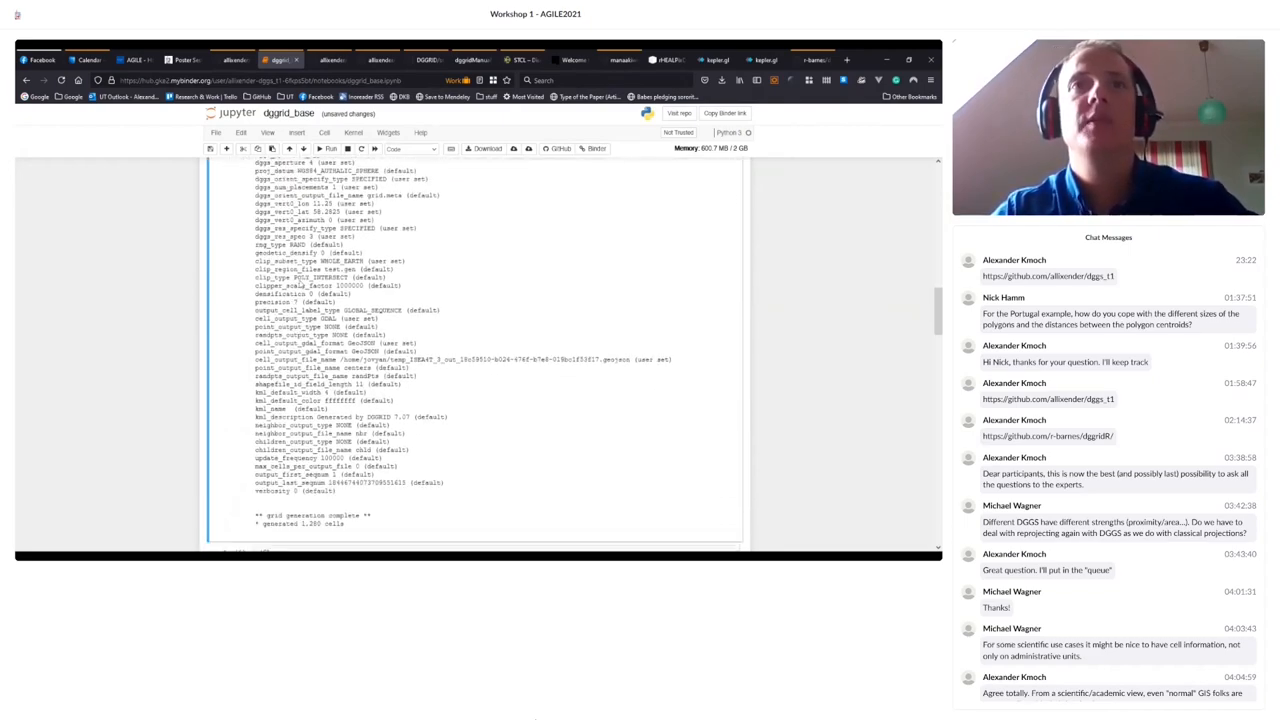
scroll(290, 395, "down", 2)
scroll(437, 290, "down", 1)
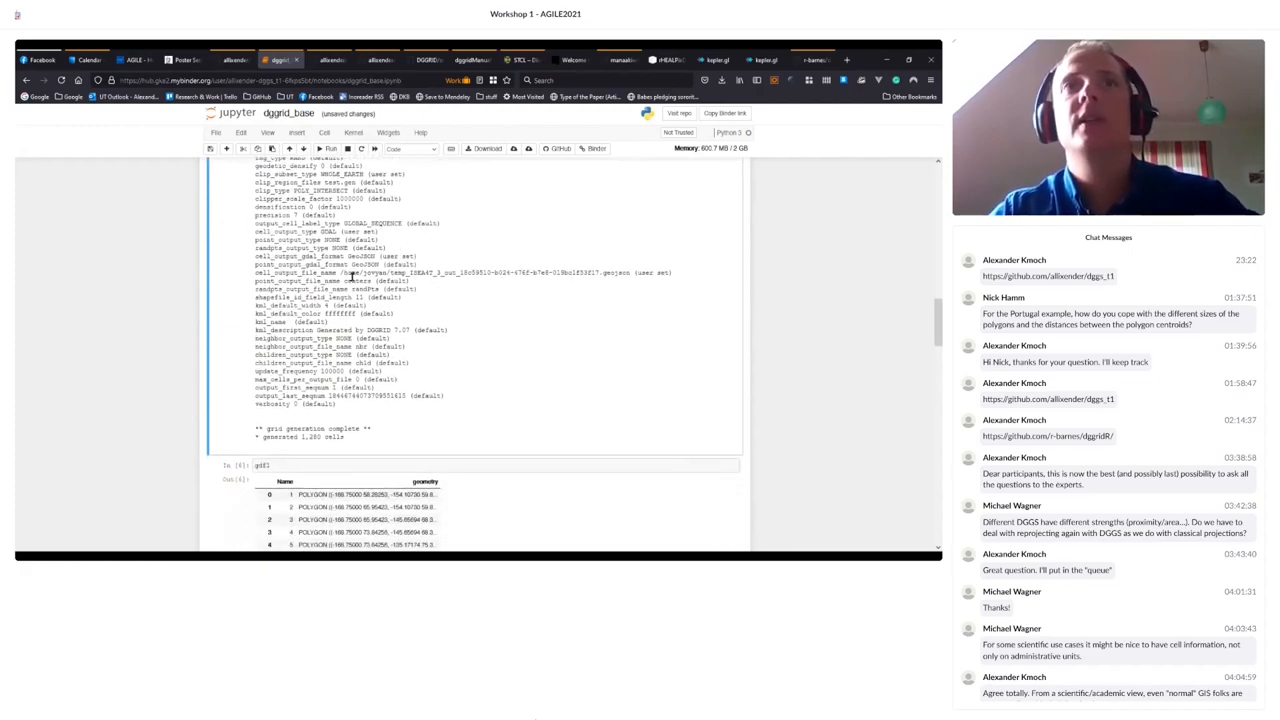
left_click_drag(345, 272, 255, 272)
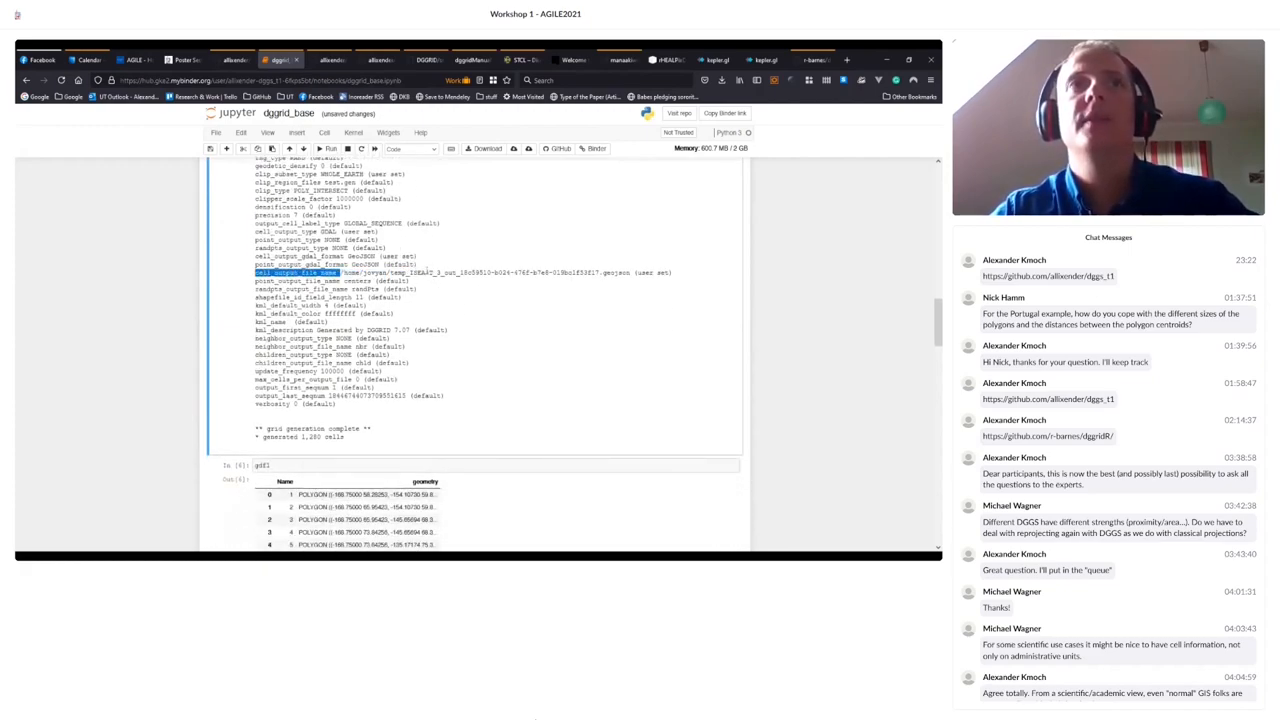
left_click(330, 257)
double_click(365, 264)
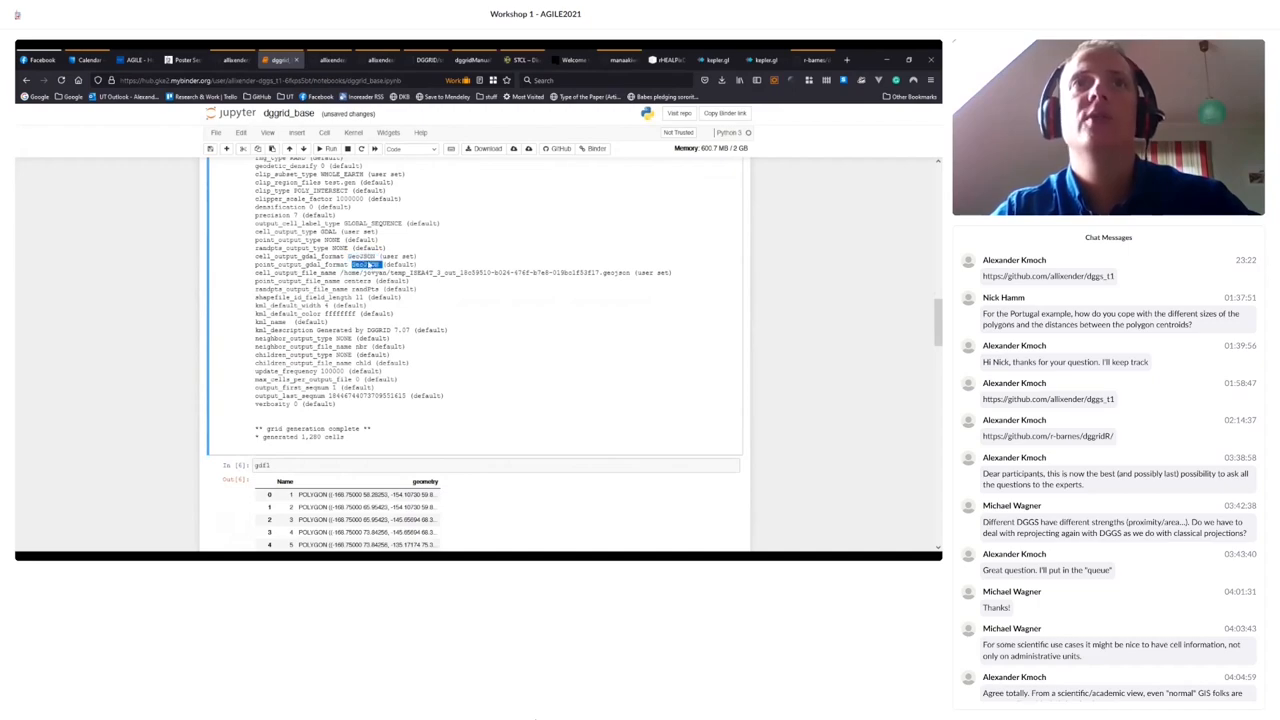
left_click_drag(342, 272, 632, 272)
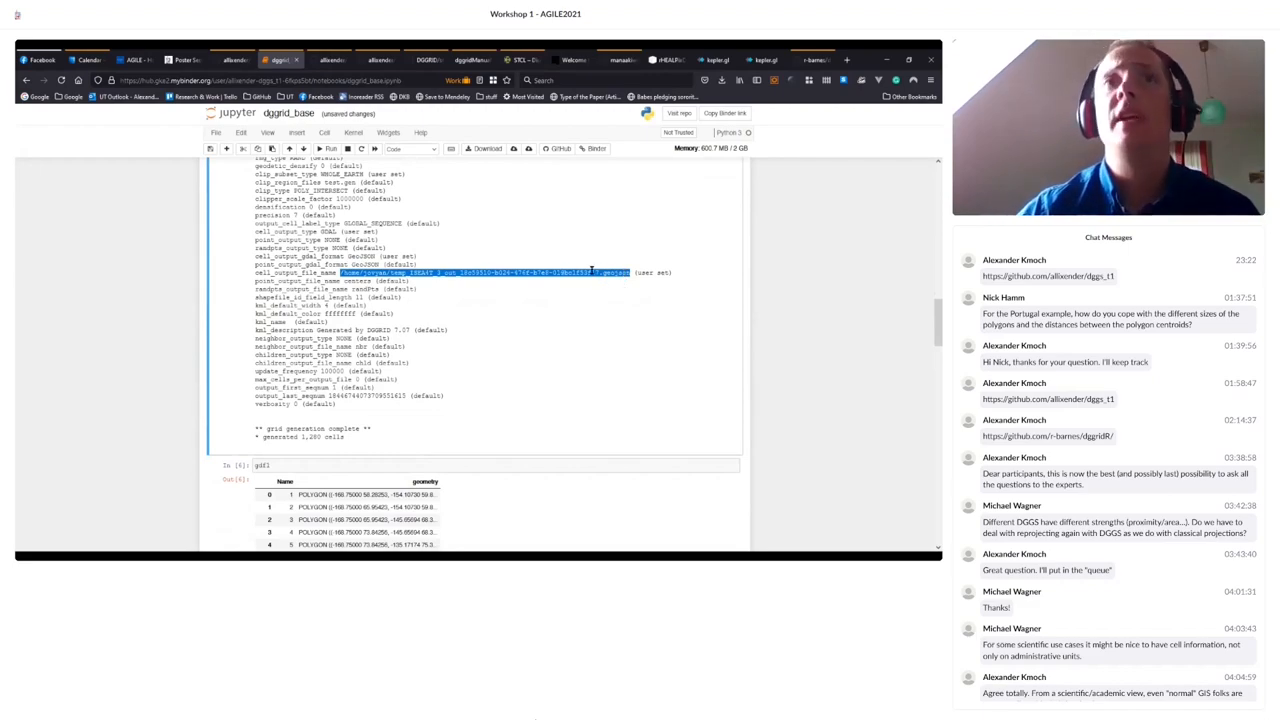
scroll(473, 303, "down", 2)
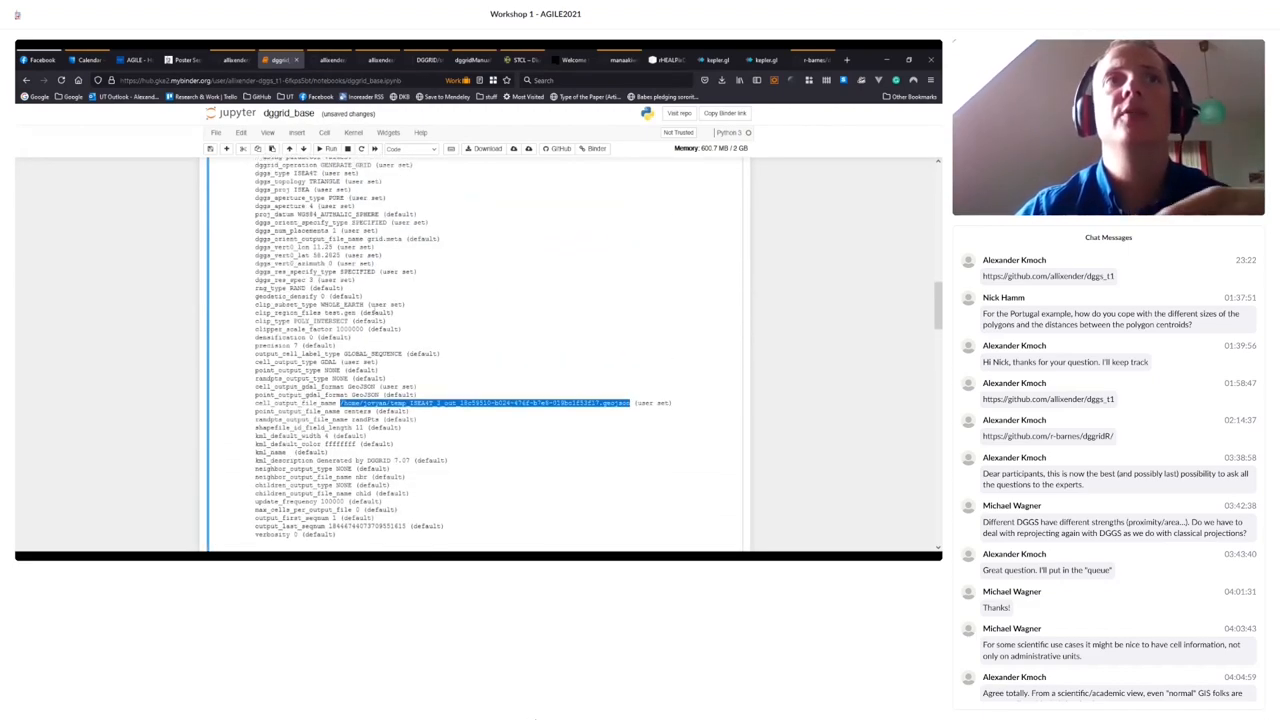
scroll(470, 350, "up", 5)
left_click(275, 305)
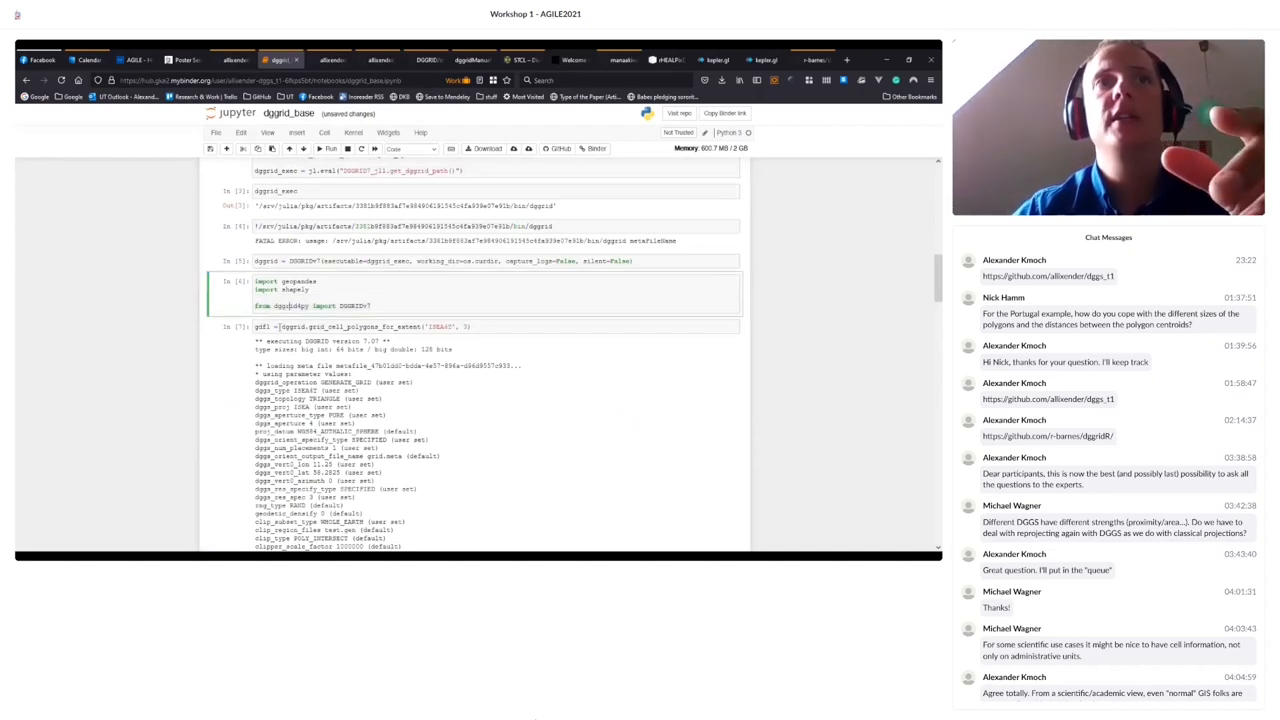
left_click(262, 327)
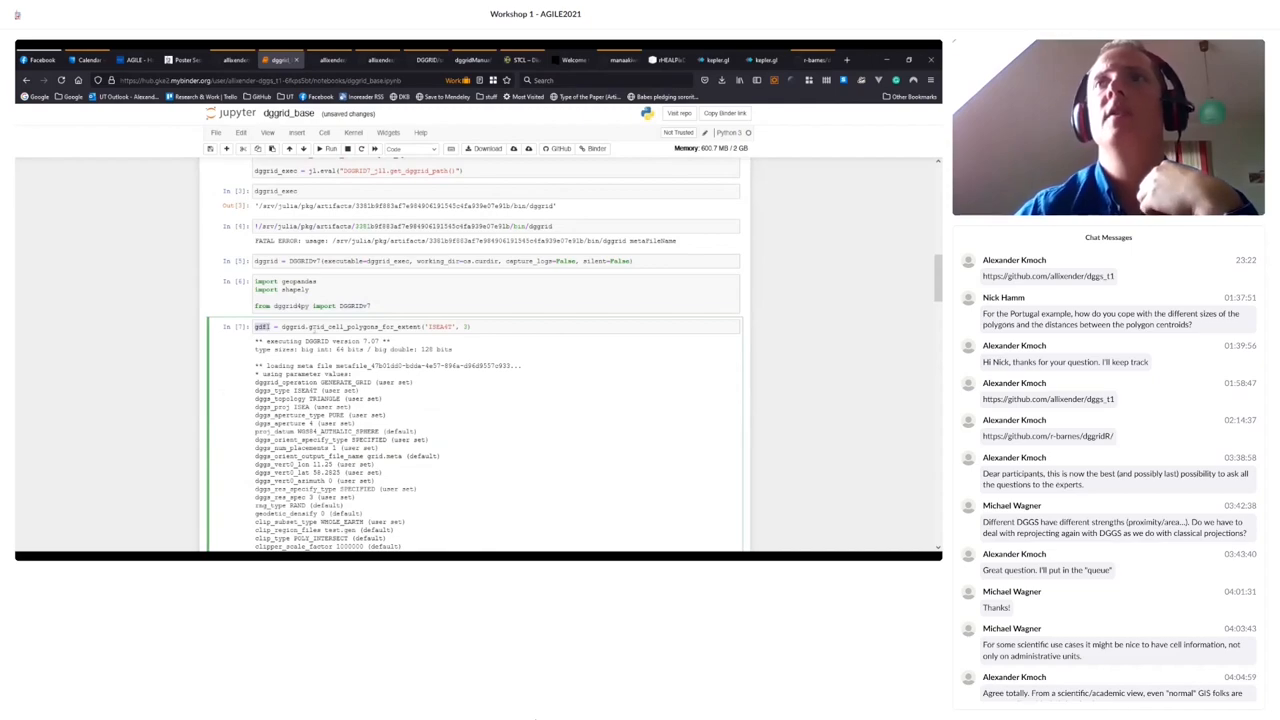
scroll(413, 393, "down", 2)
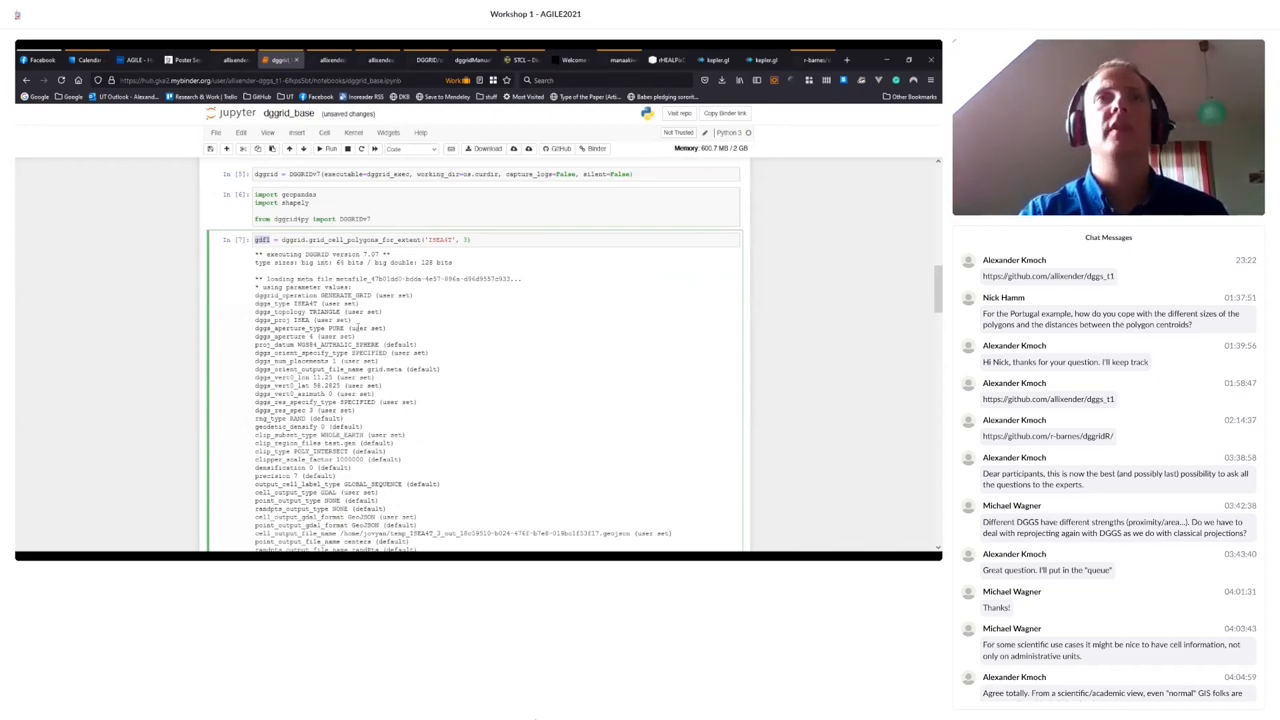
scroll(358, 330, "down", 5)
scroll(358, 330, "down", 5)
scroll(358, 330, "down", 3)
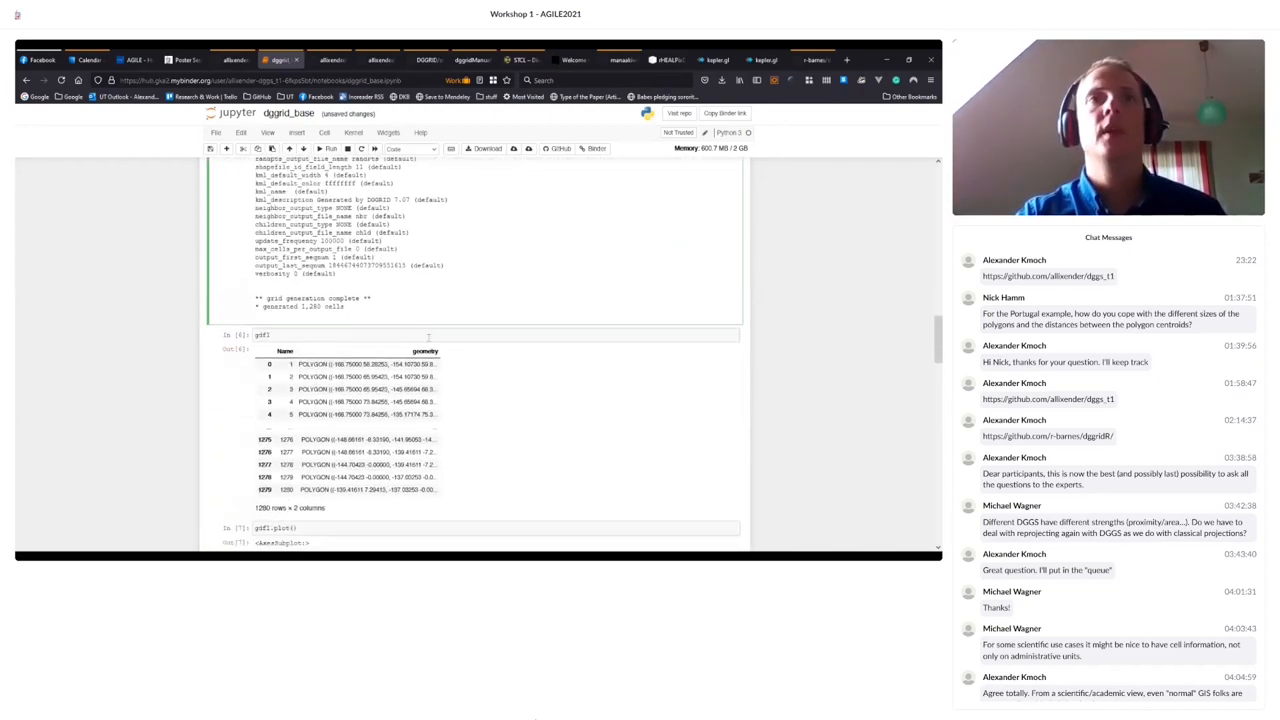
left_click(324, 334)
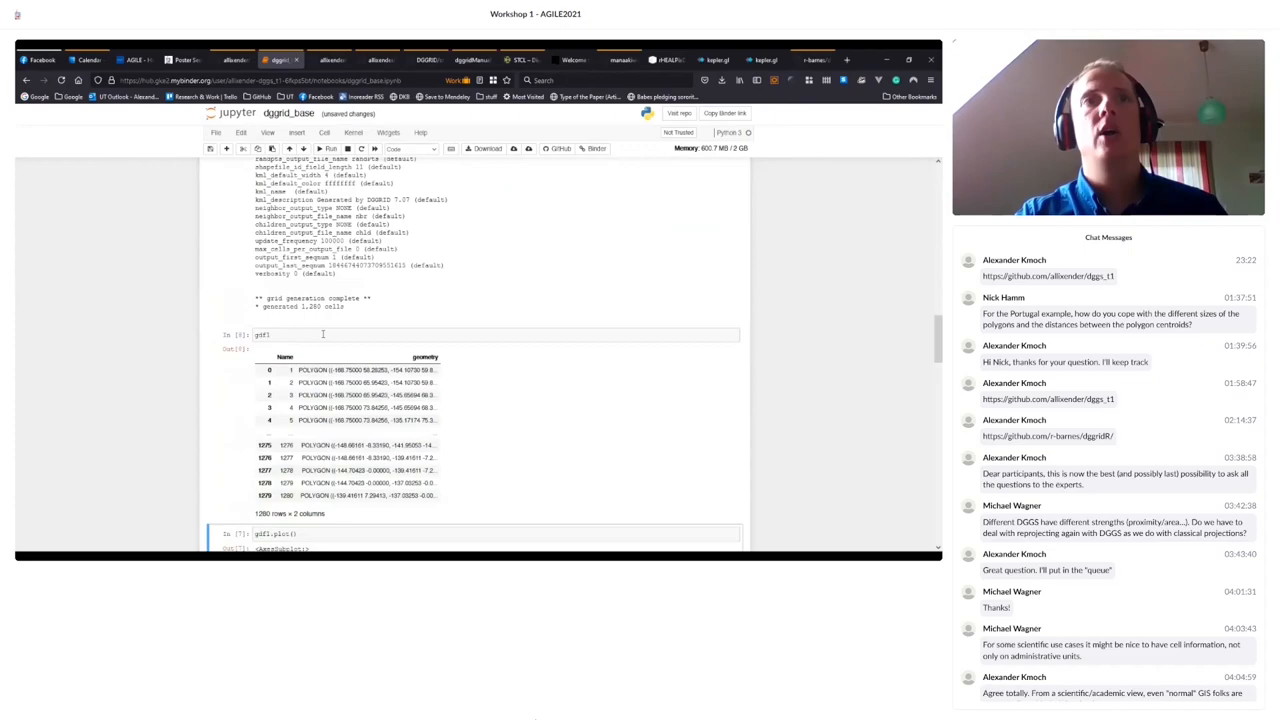
scroll(346, 330, "down", 3)
scroll(350, 326, "down", 1)
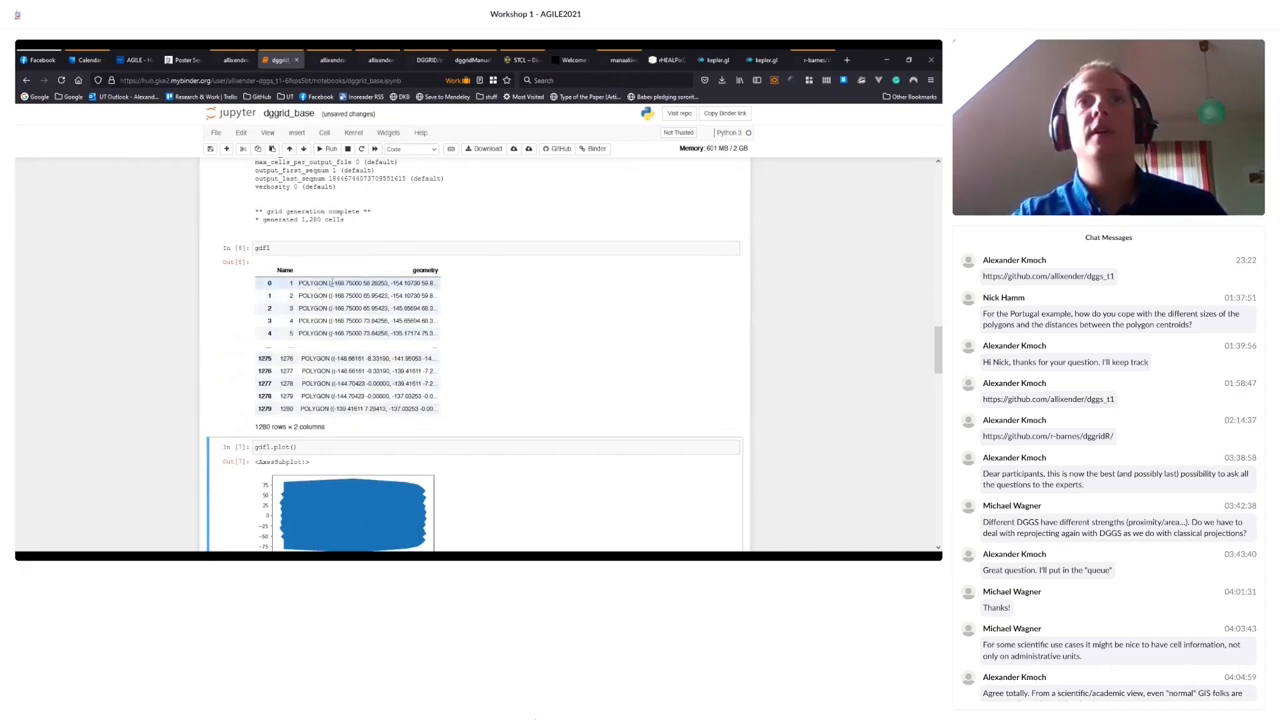
double_click(408, 283)
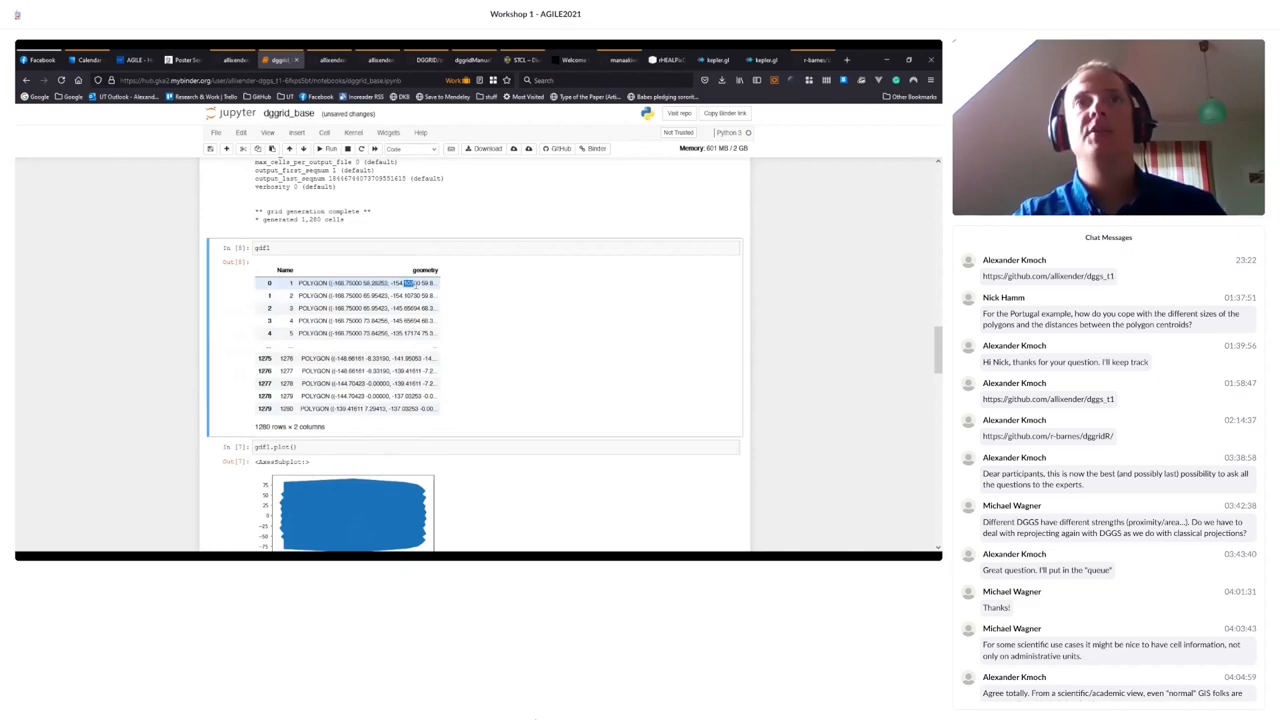
scroll(300, 330, "down", 1)
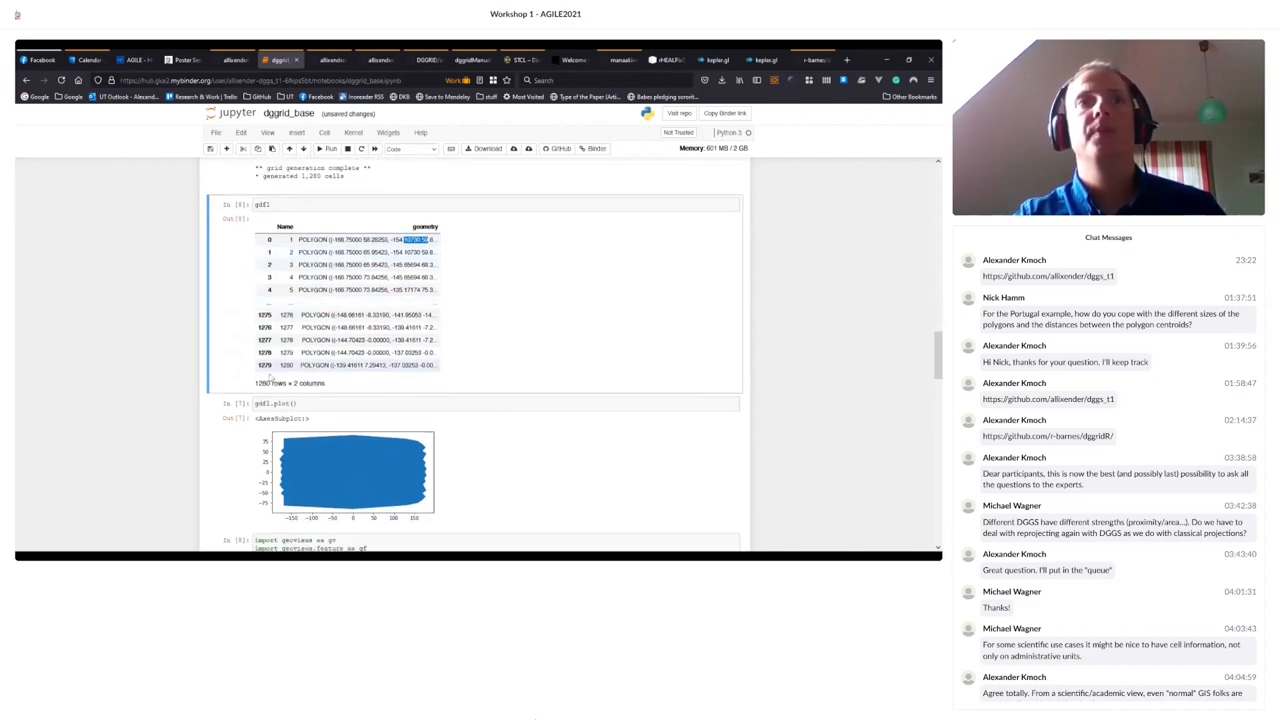
double_click(262, 383)
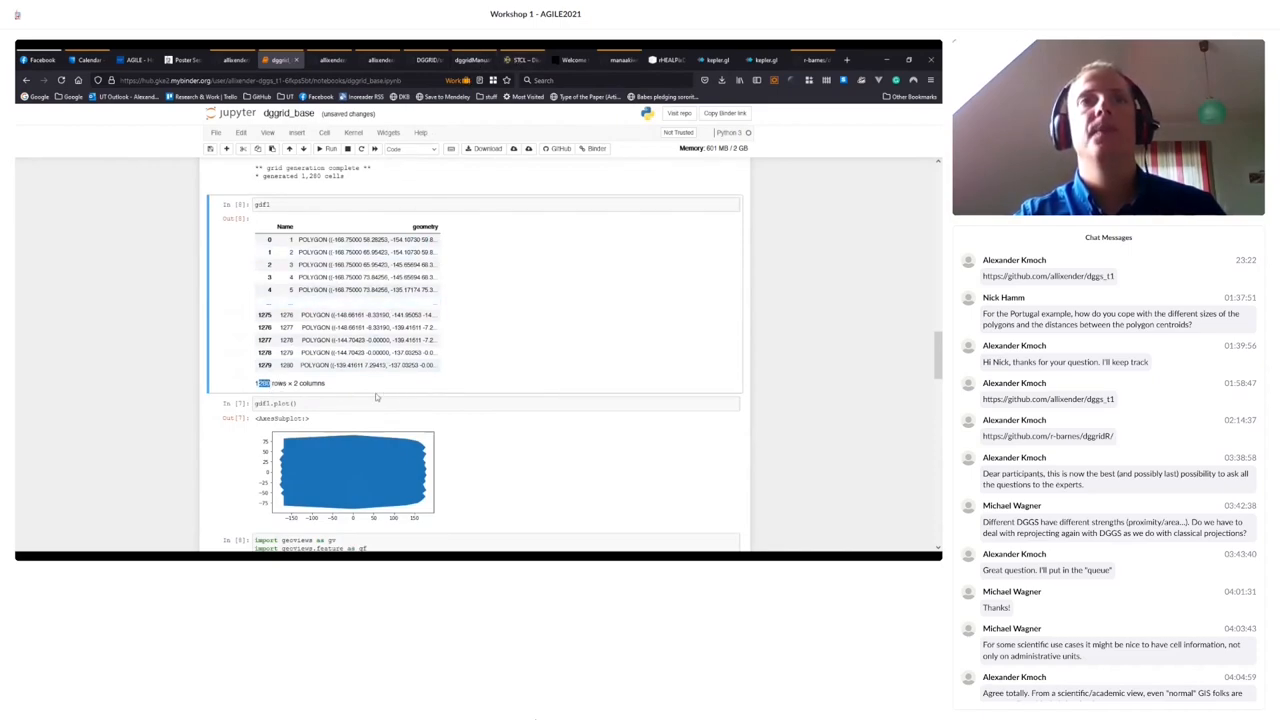
scroll(375, 393, "down", 1)
scroll(330, 303, "up", 3)
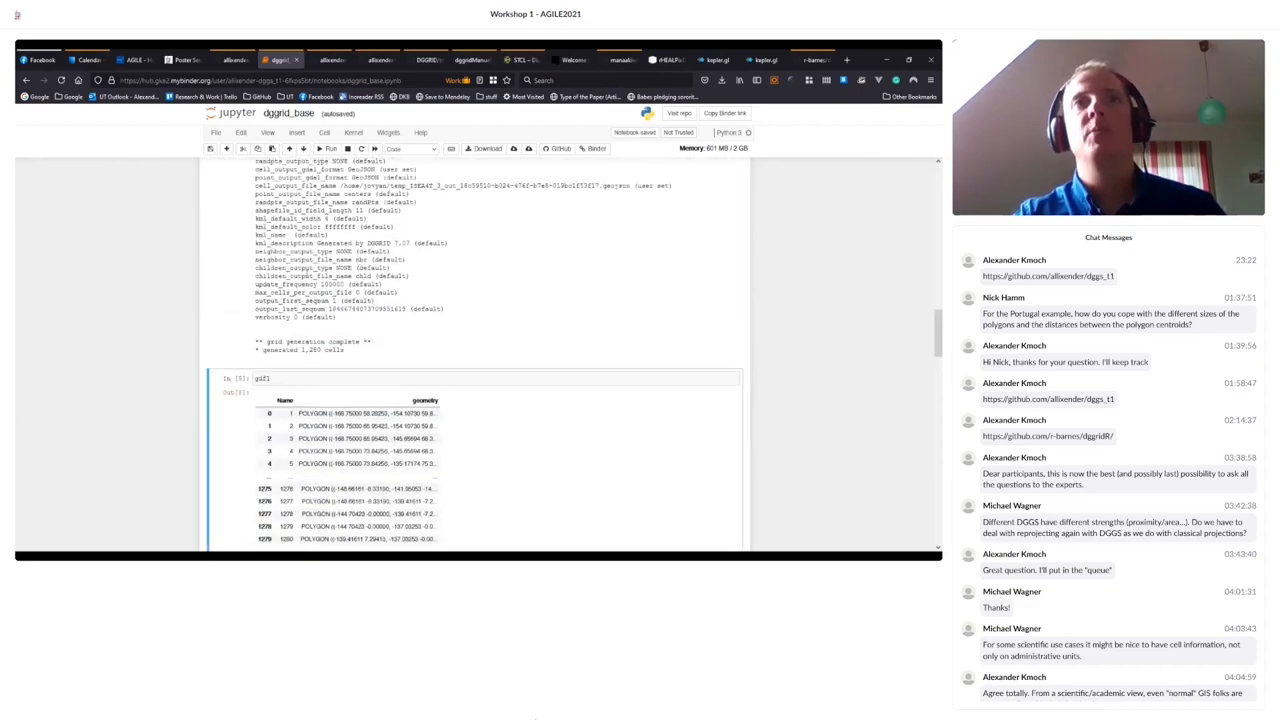
scroll(390, 375, "up", 3)
scroll(390, 375, "up", 5)
scroll(390, 375, "up", 3)
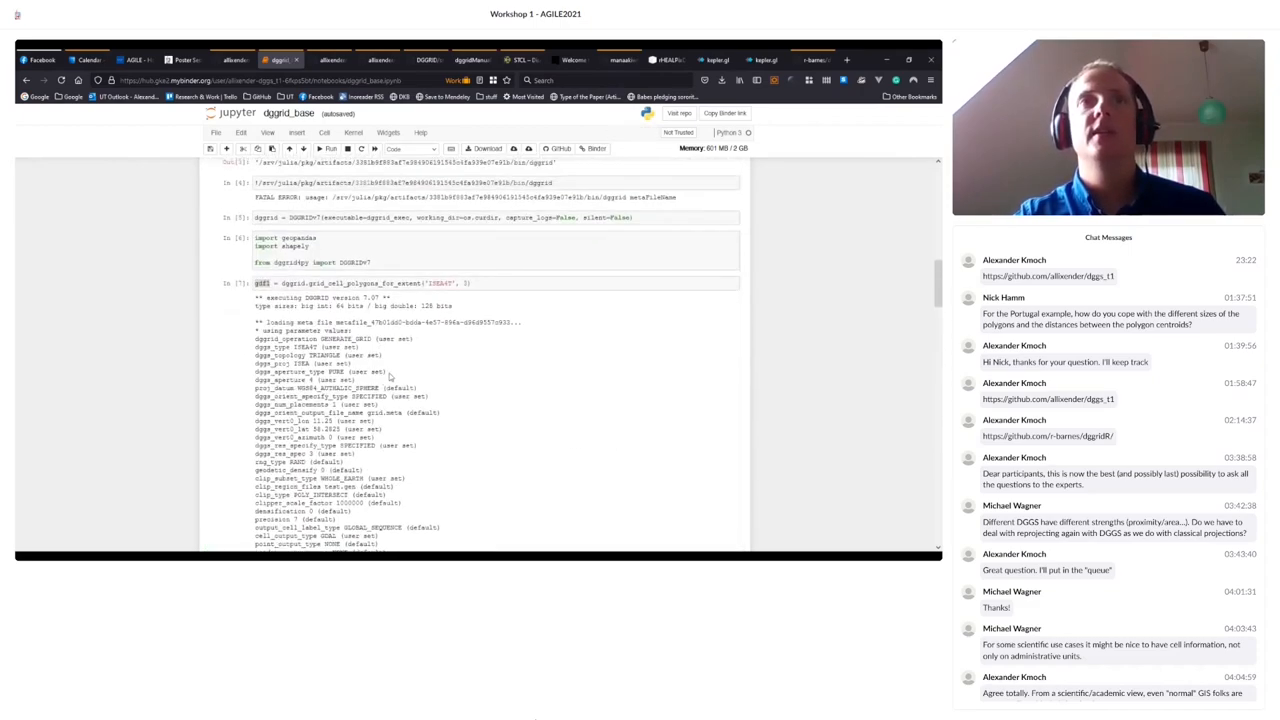
left_click(320, 355)
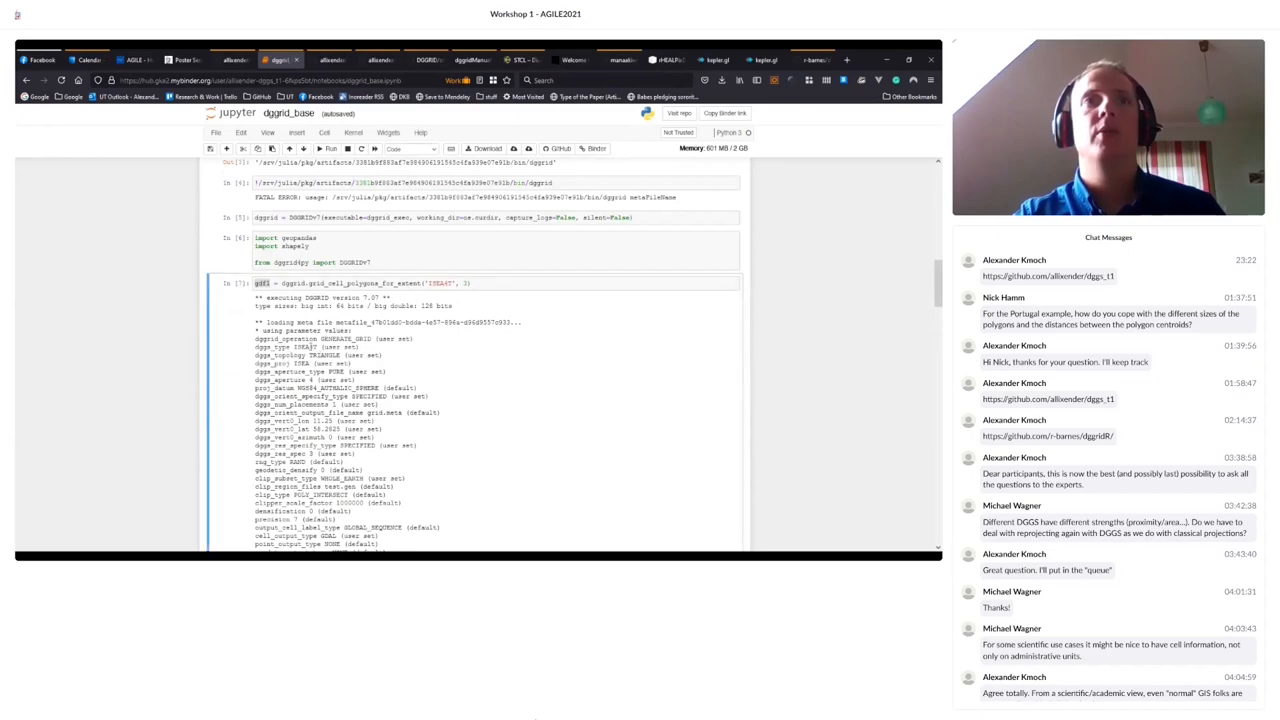
scroll(393, 356, "down", 5)
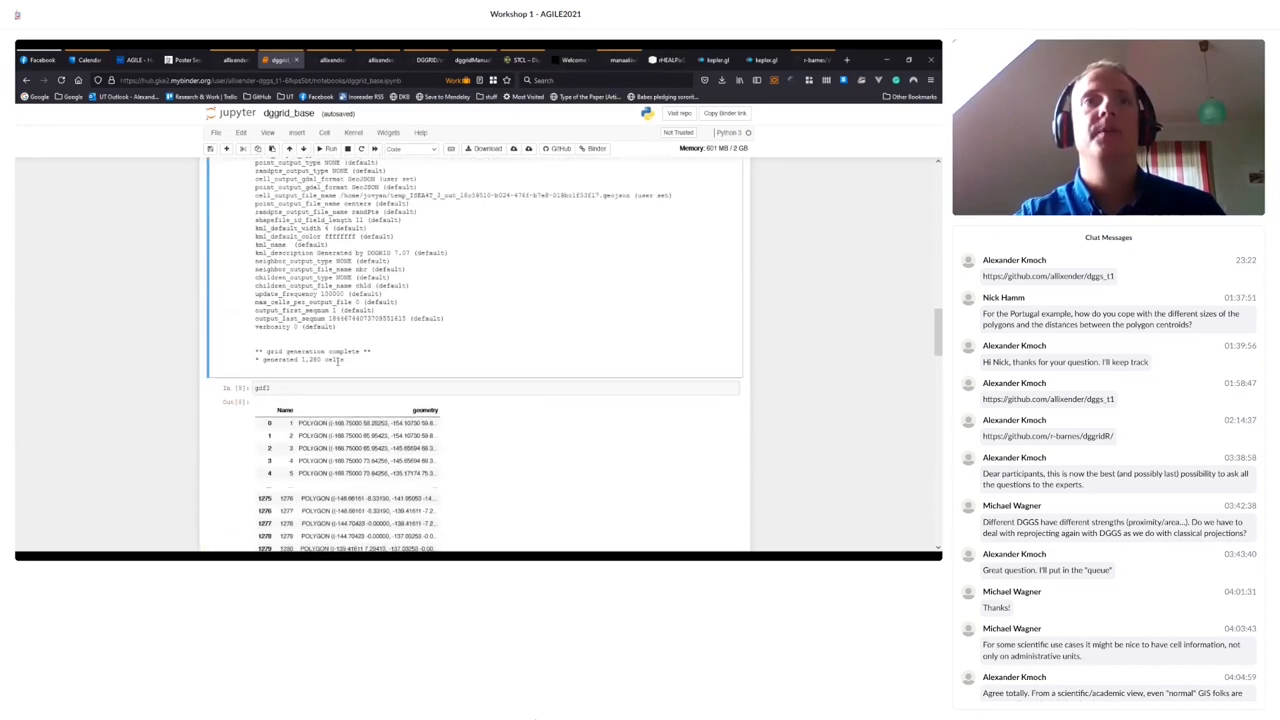
scroll(393, 356, "down", 5)
scroll(393, 356, "down", 3)
left_click(372, 358)
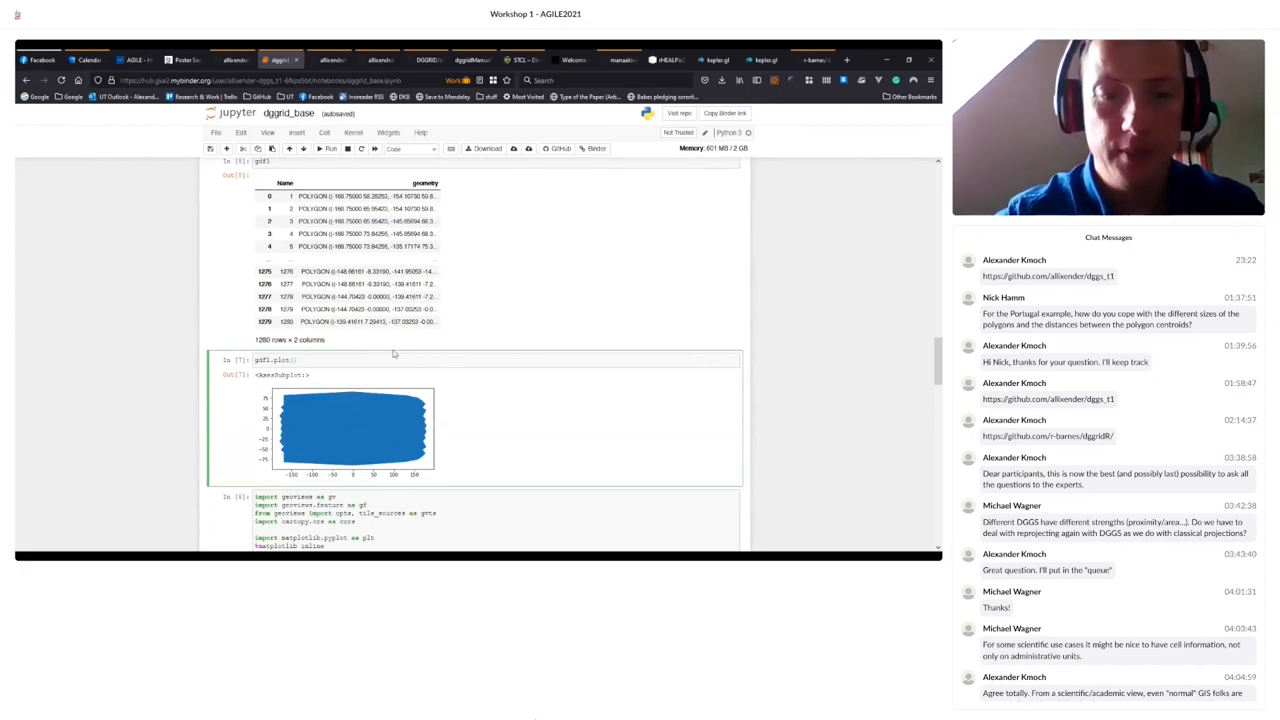
type("l")
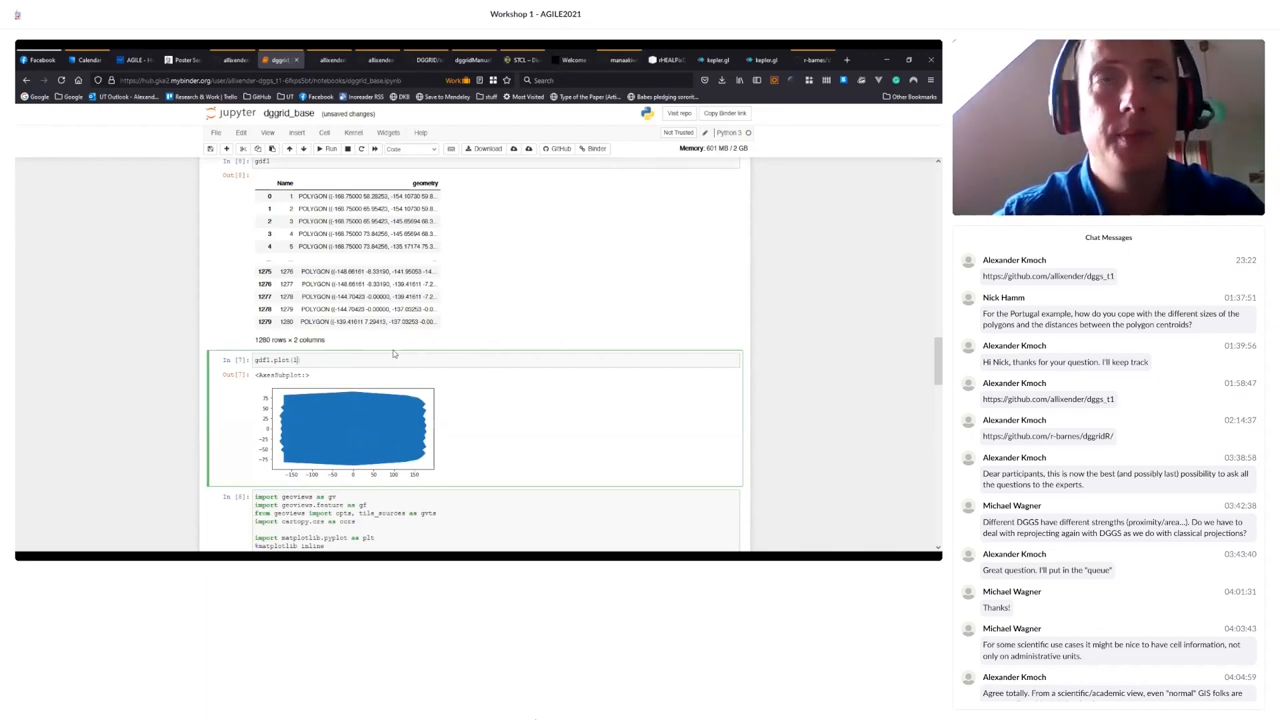
type("w=0.5")
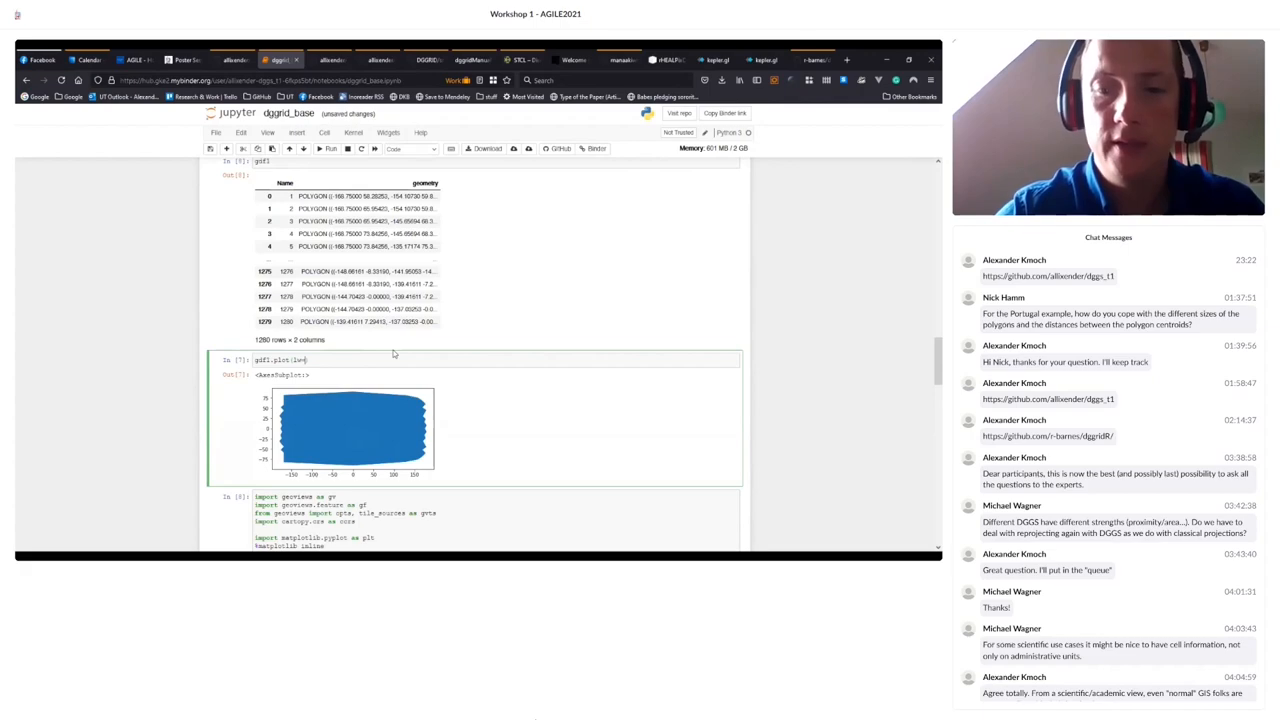
- Change the plot call to gdf1.plot(edgecolor="black") and rerun it so cells get black outlines
left_click(330, 148)
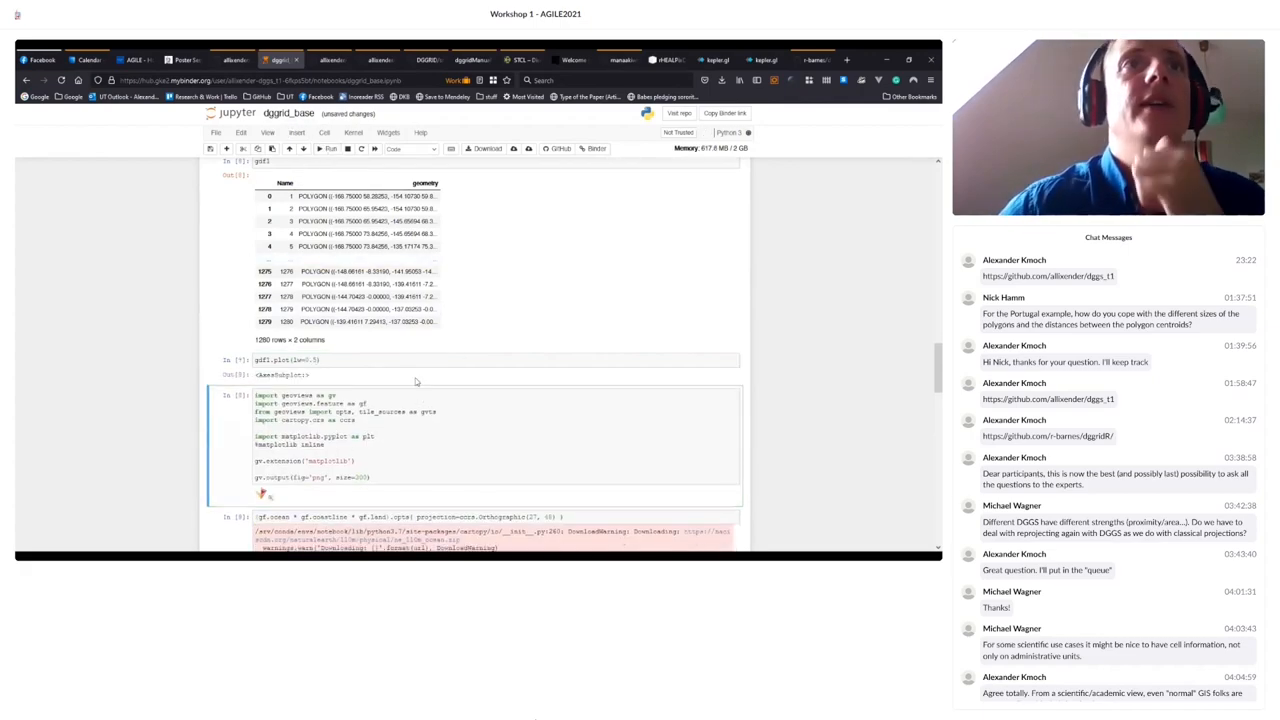
left_click(315, 360)
double_click(315, 360)
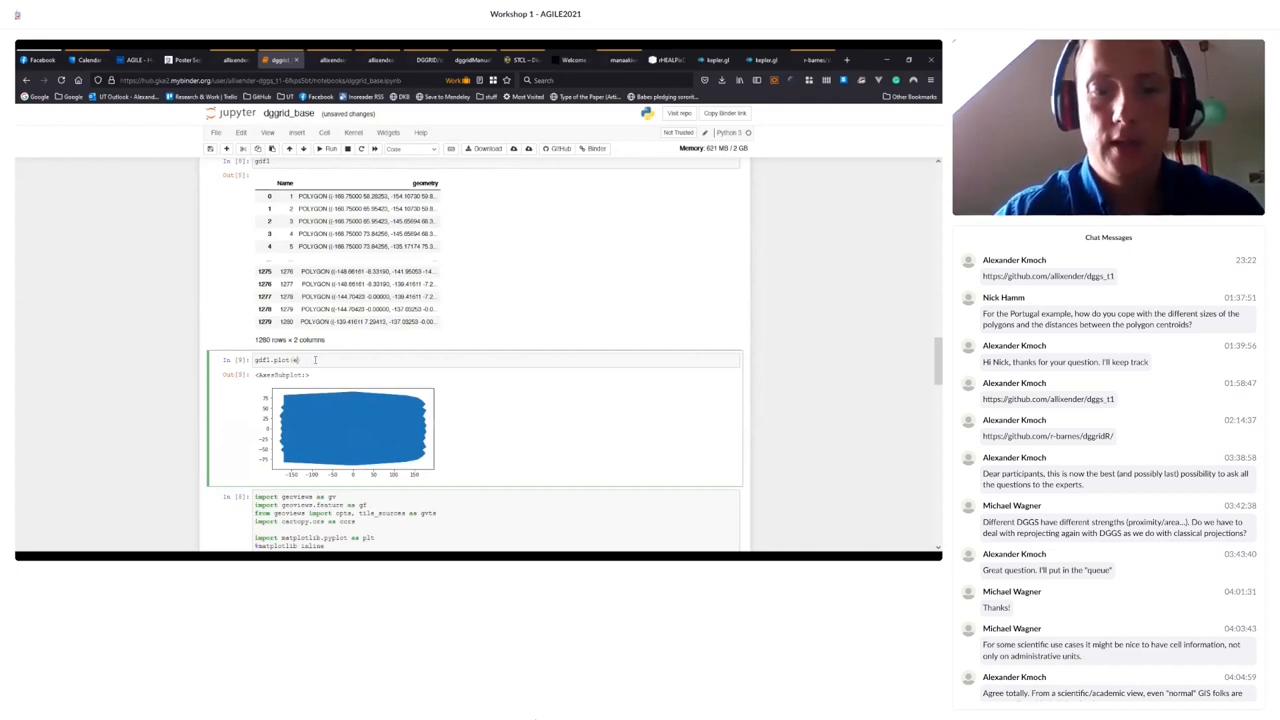
type("edgec")
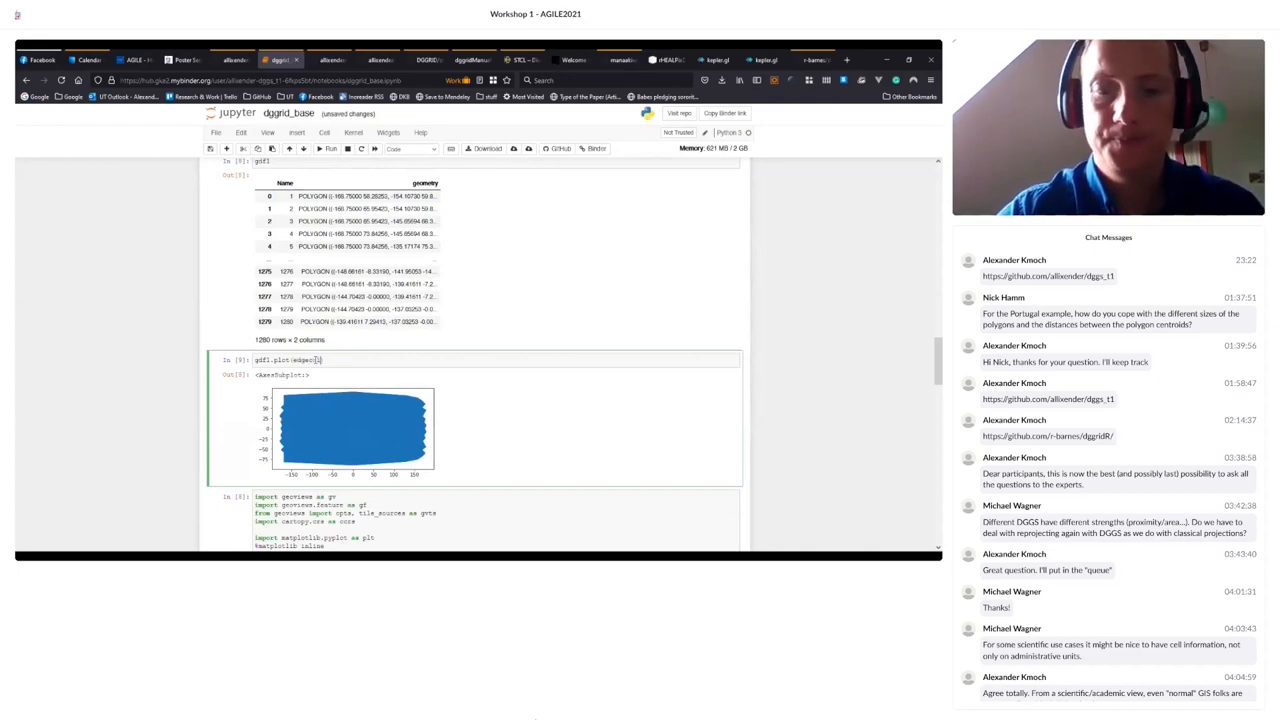
type("\"whi")
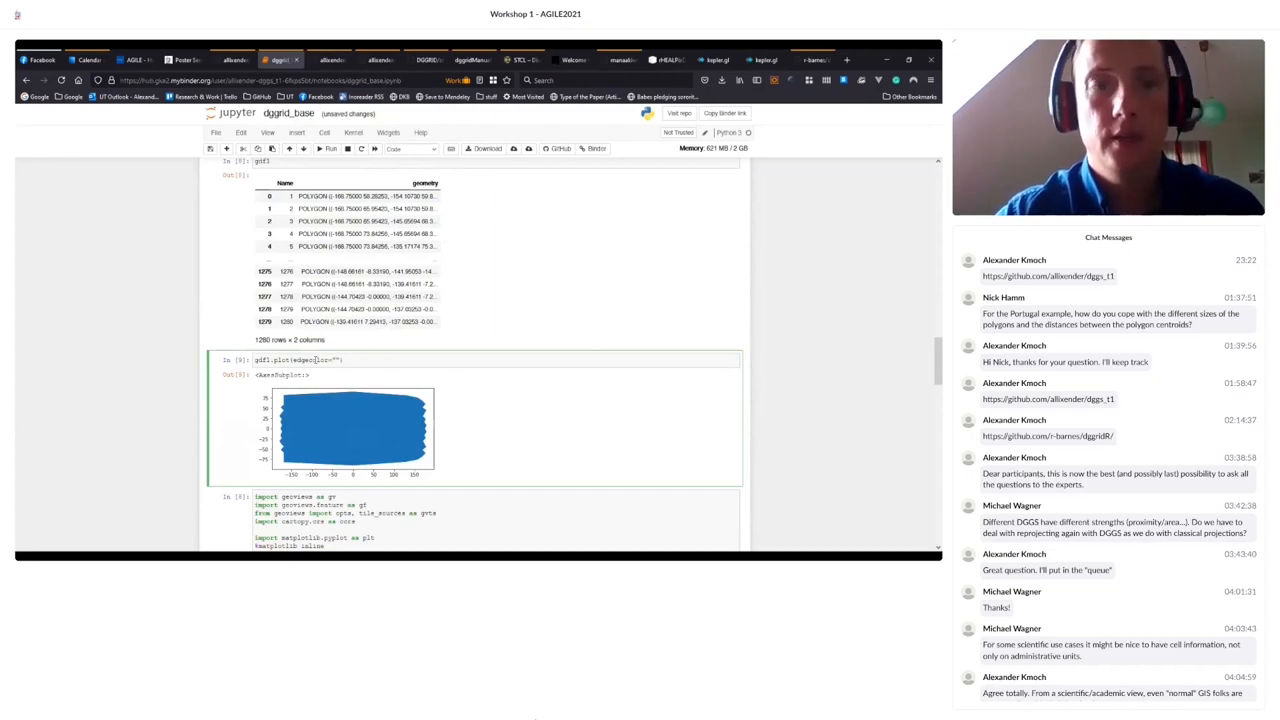
key("BackSpace")
key("BackSpace")
key("BackSpace")
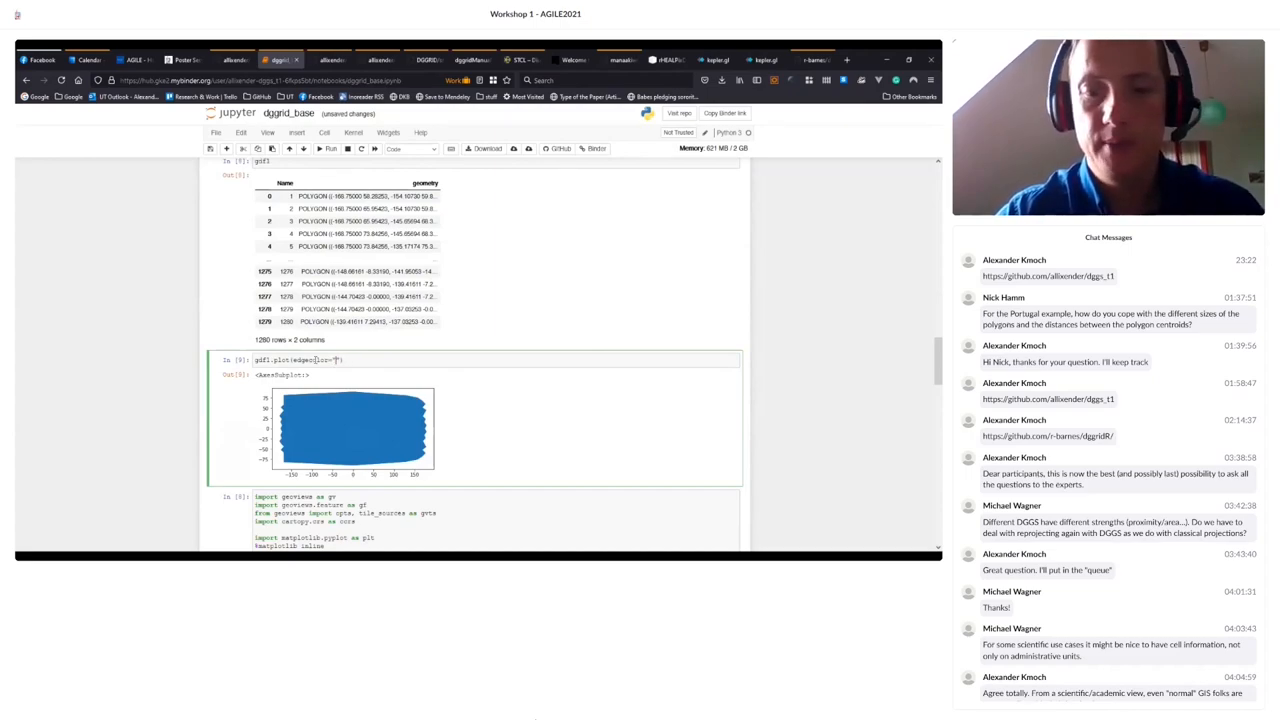
type("black")
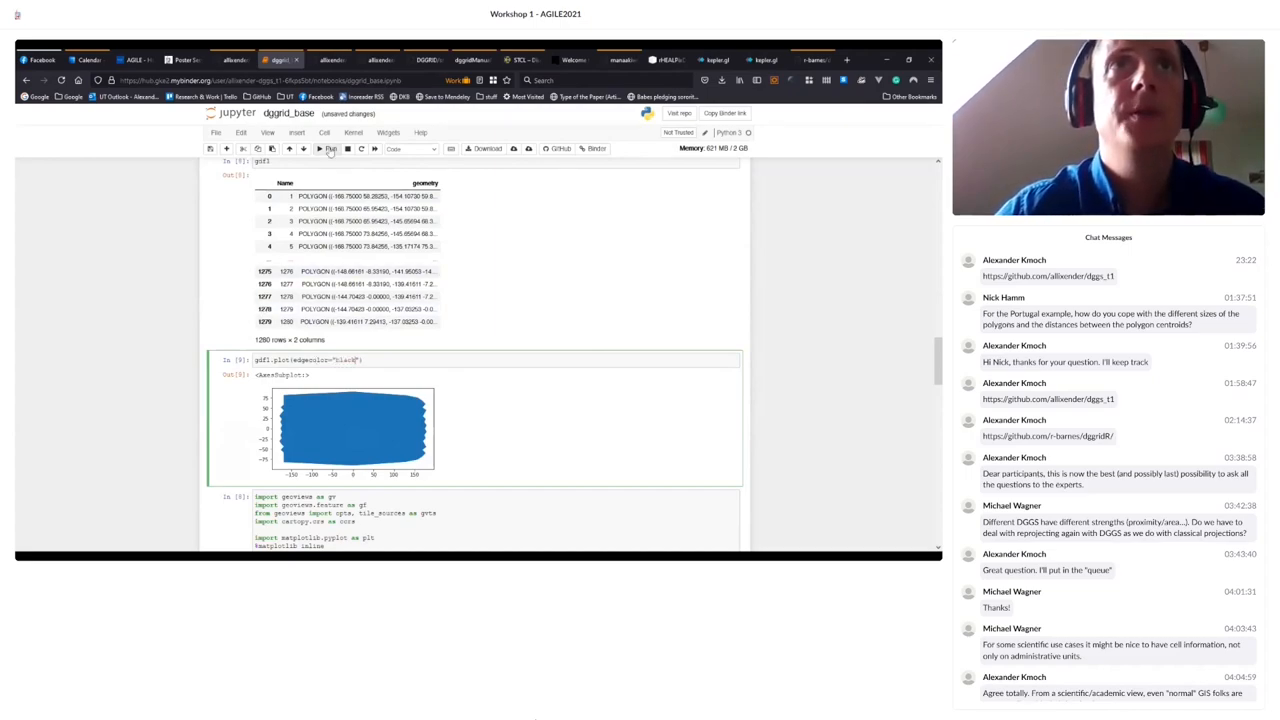
key("shift+Return")
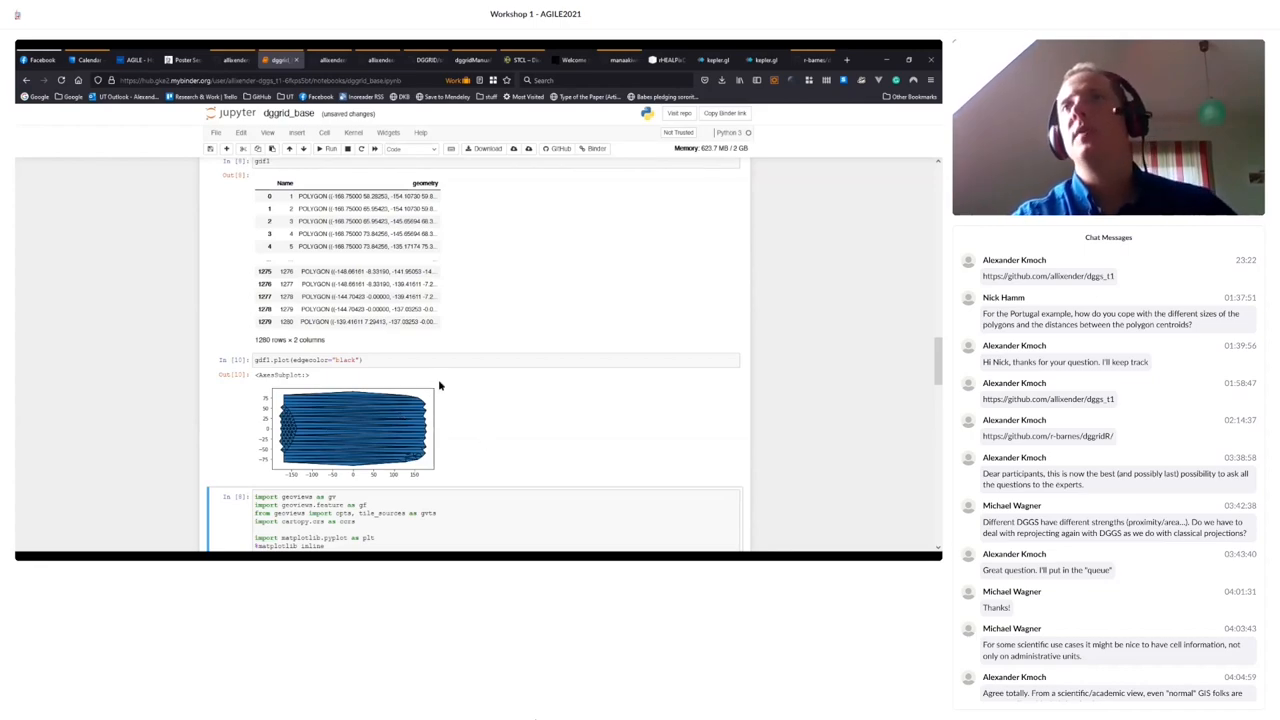
scroll(442, 376, "down", 2)
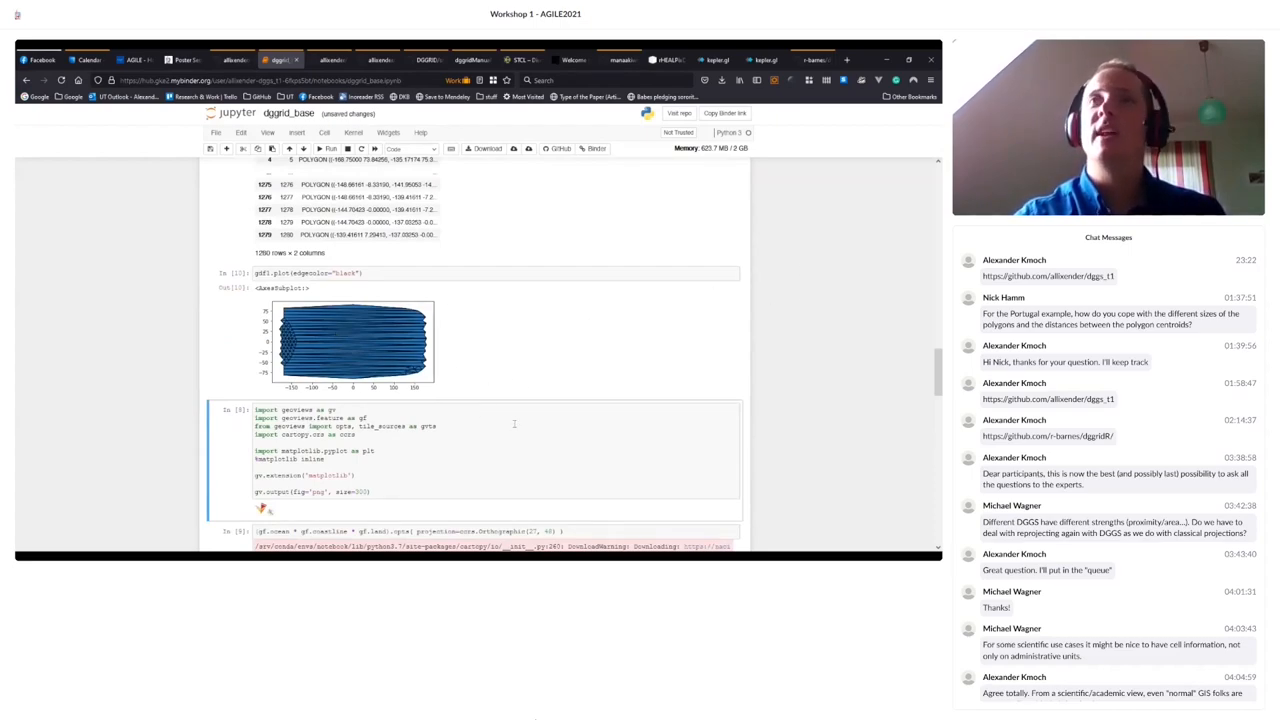
scroll(436, 415, "down", 1)
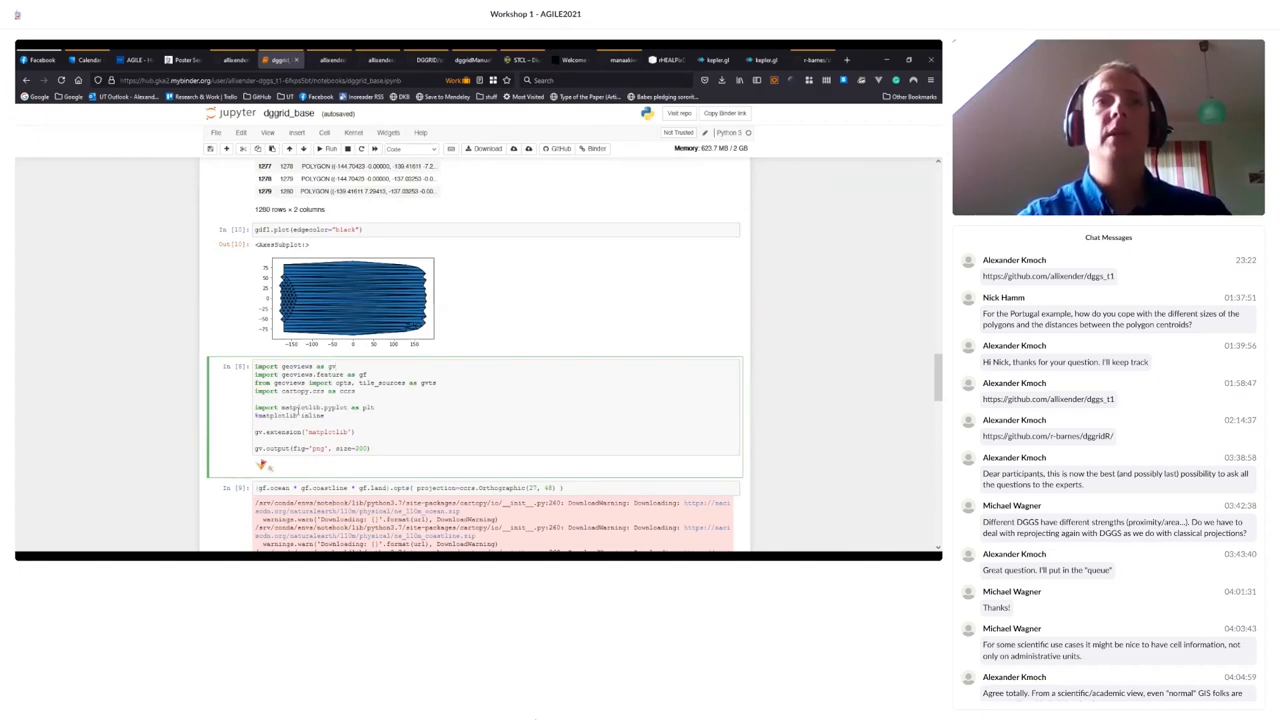
- Check the matplotlib backend and png output settings, then run the GeoViews/cartopy import cell
double_click(313, 431)
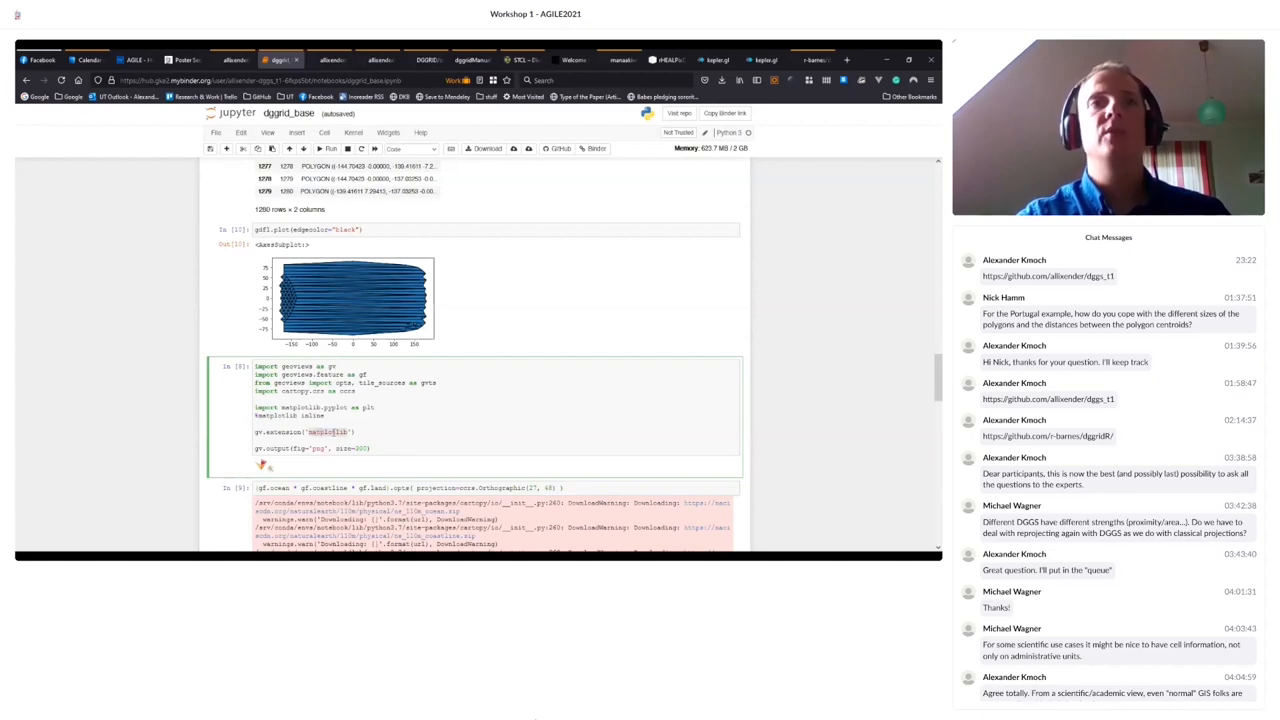
double_click(318, 448)
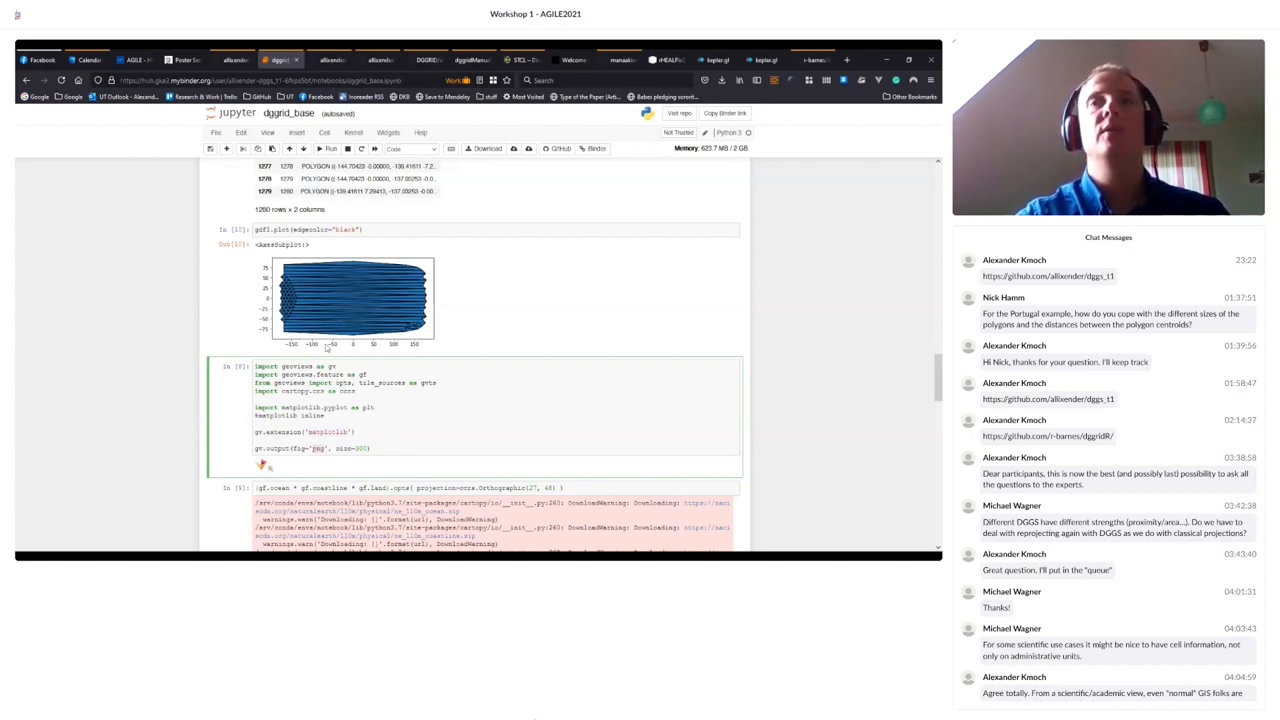
double_click(300, 373)
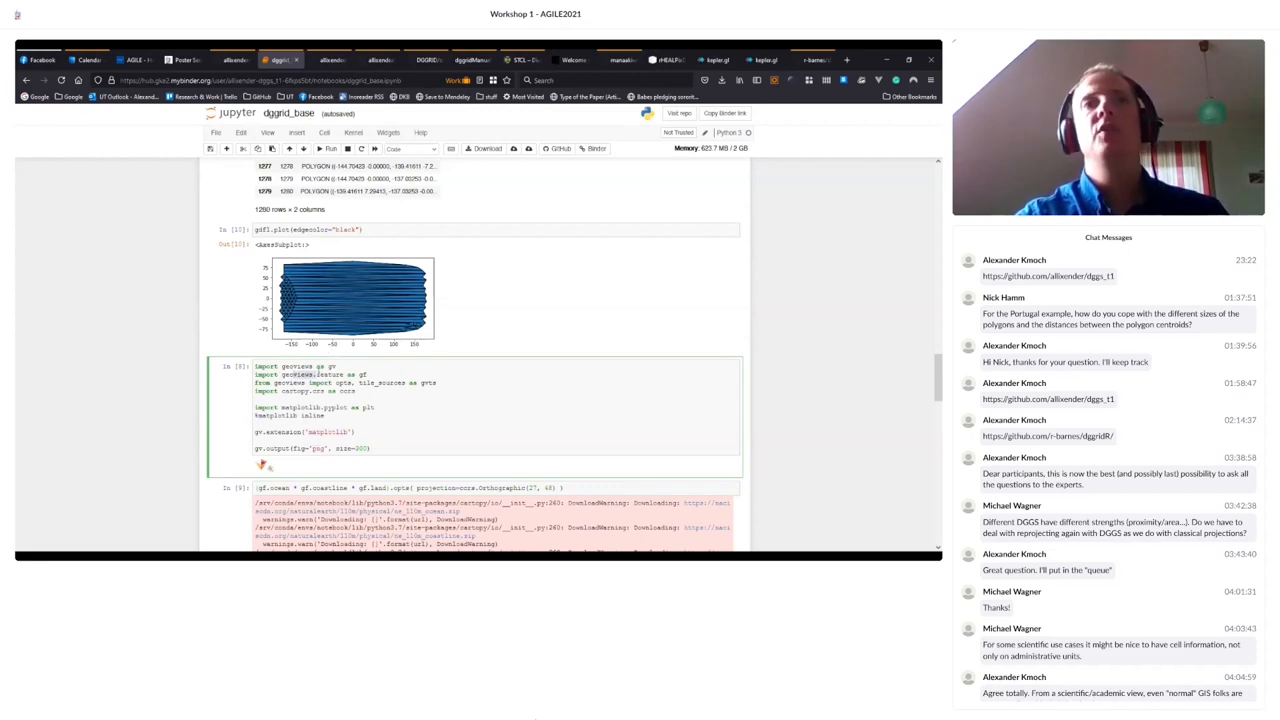
left_click(337, 371)
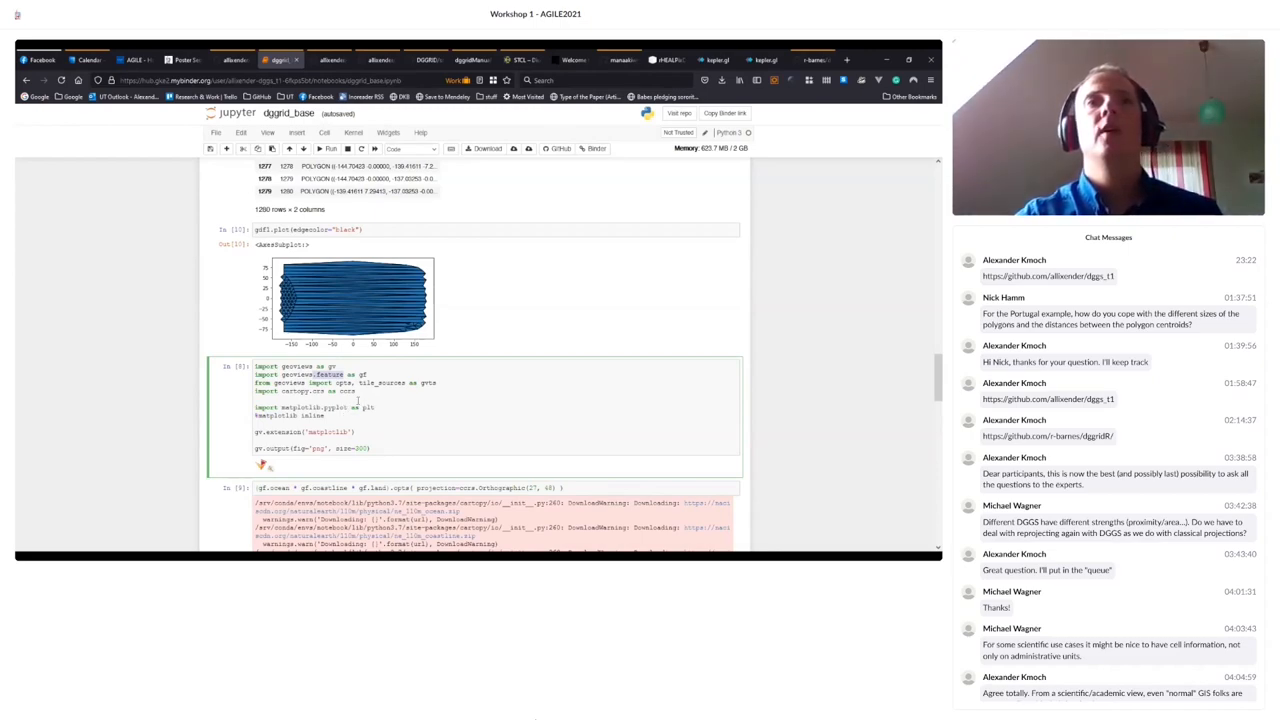
key("shift+Return")
key("shift+Return")
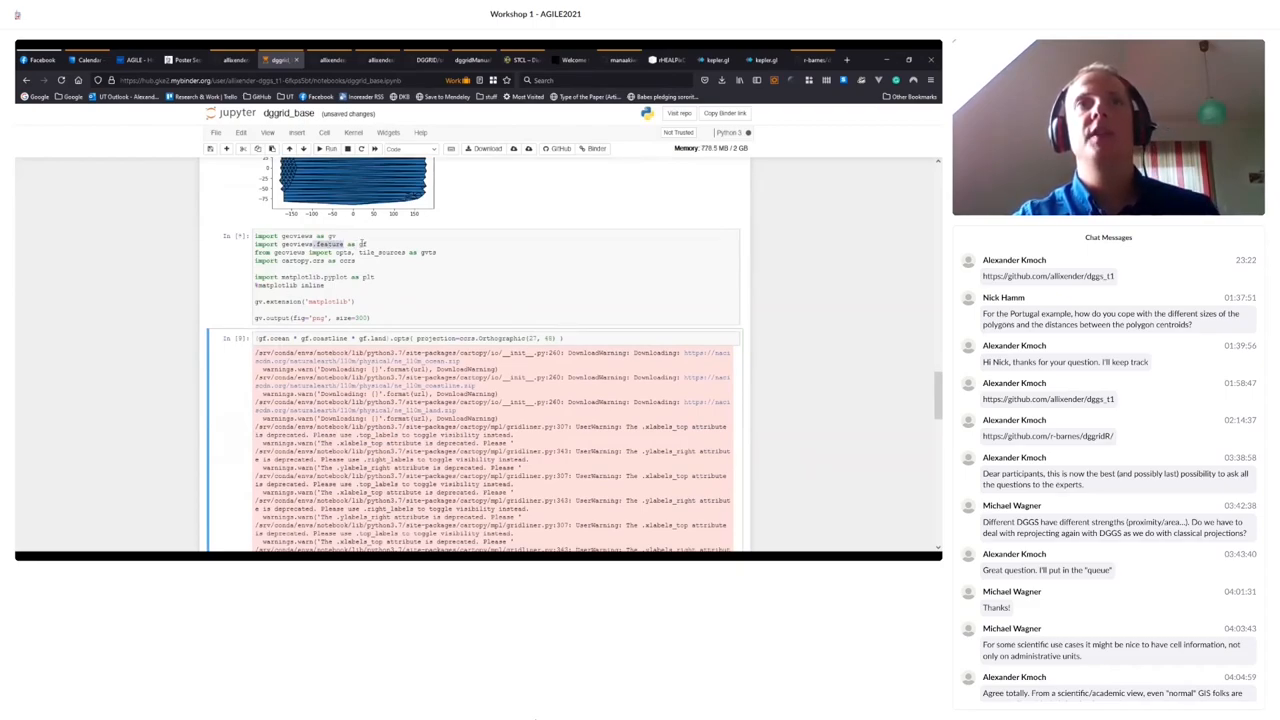
- Run the gf.ocean * gf.coastline * gf.land cell to render the orthographic globe
left_click(362, 243)
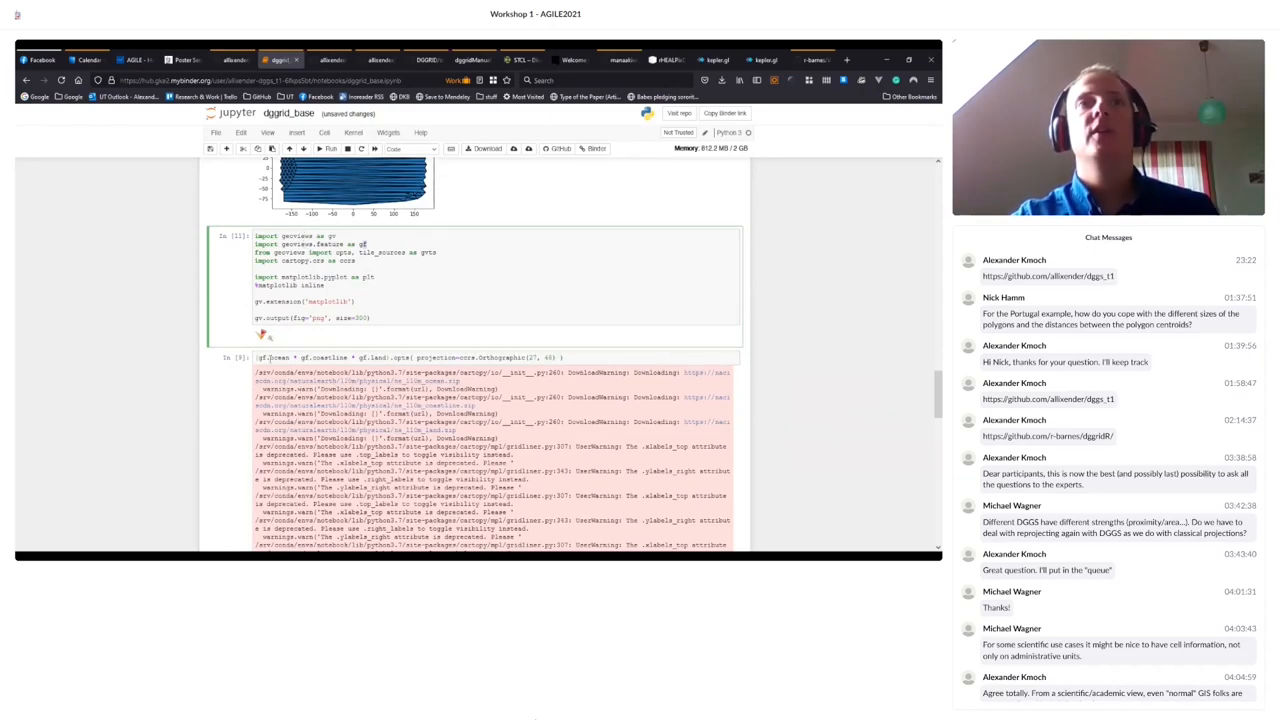
left_click(328, 148)
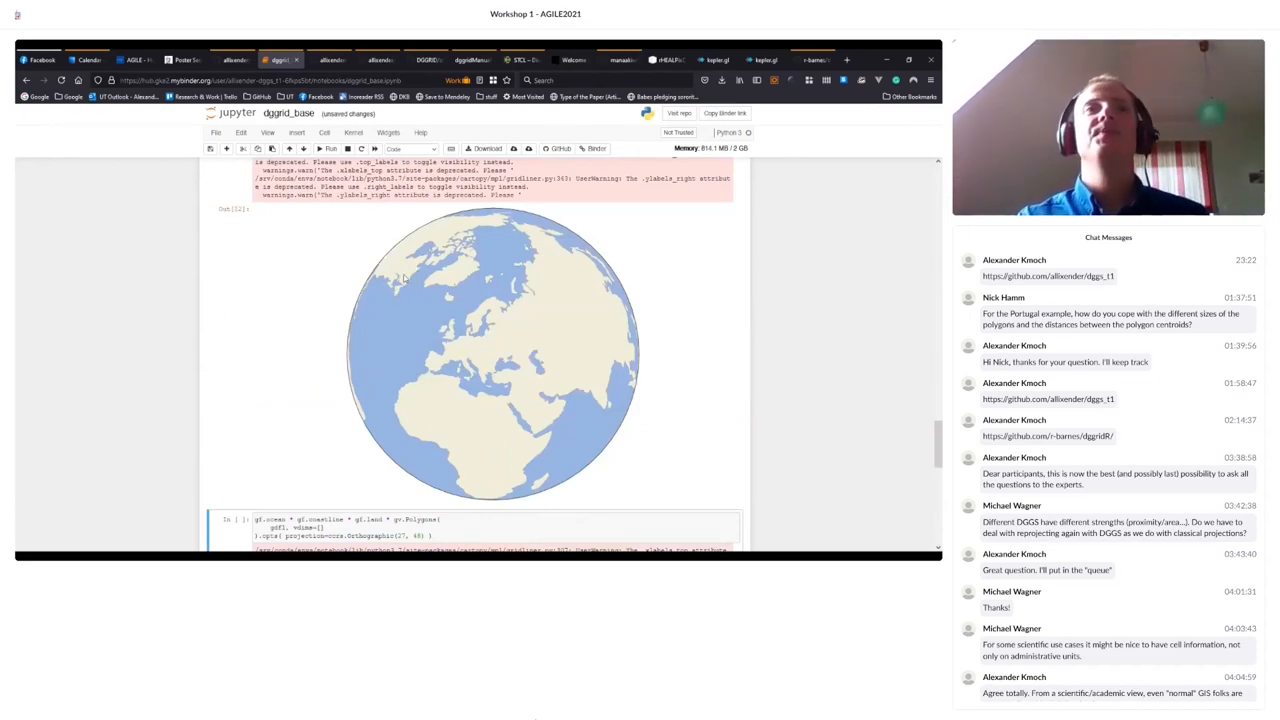
scroll(400, 280, "up", 5)
scroll(393, 270, "up", 1)
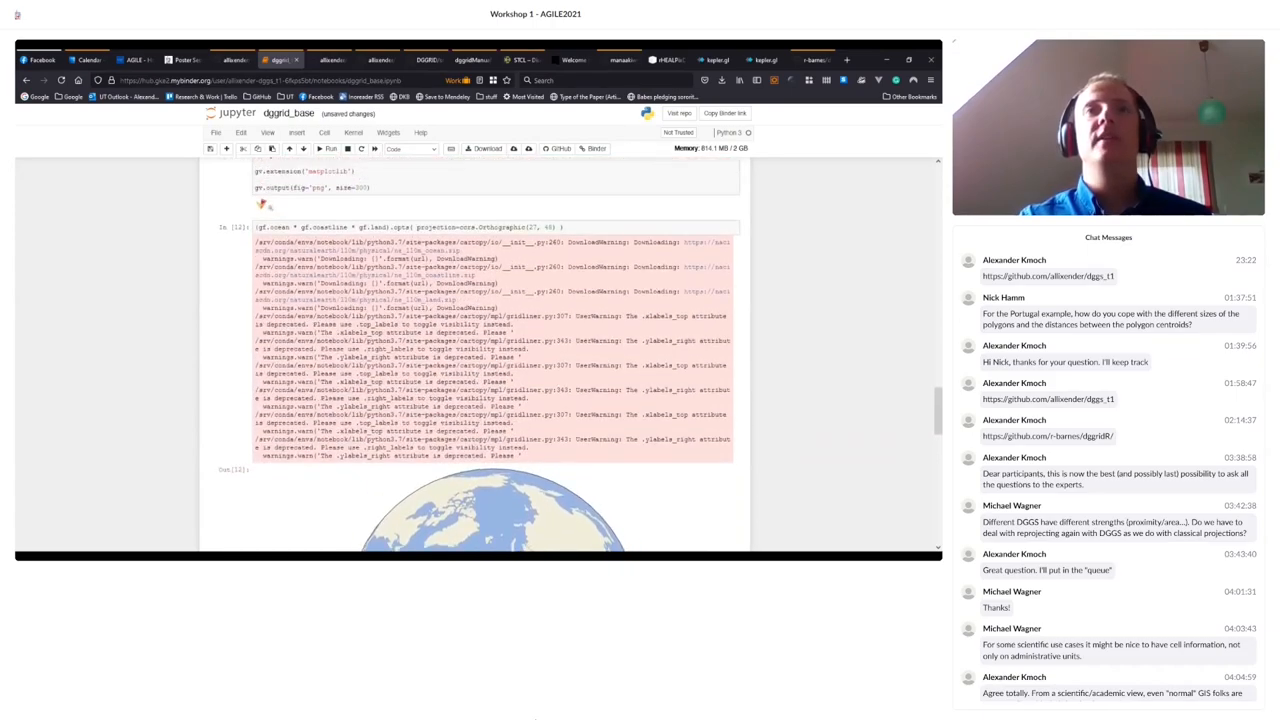
double_click(275, 227)
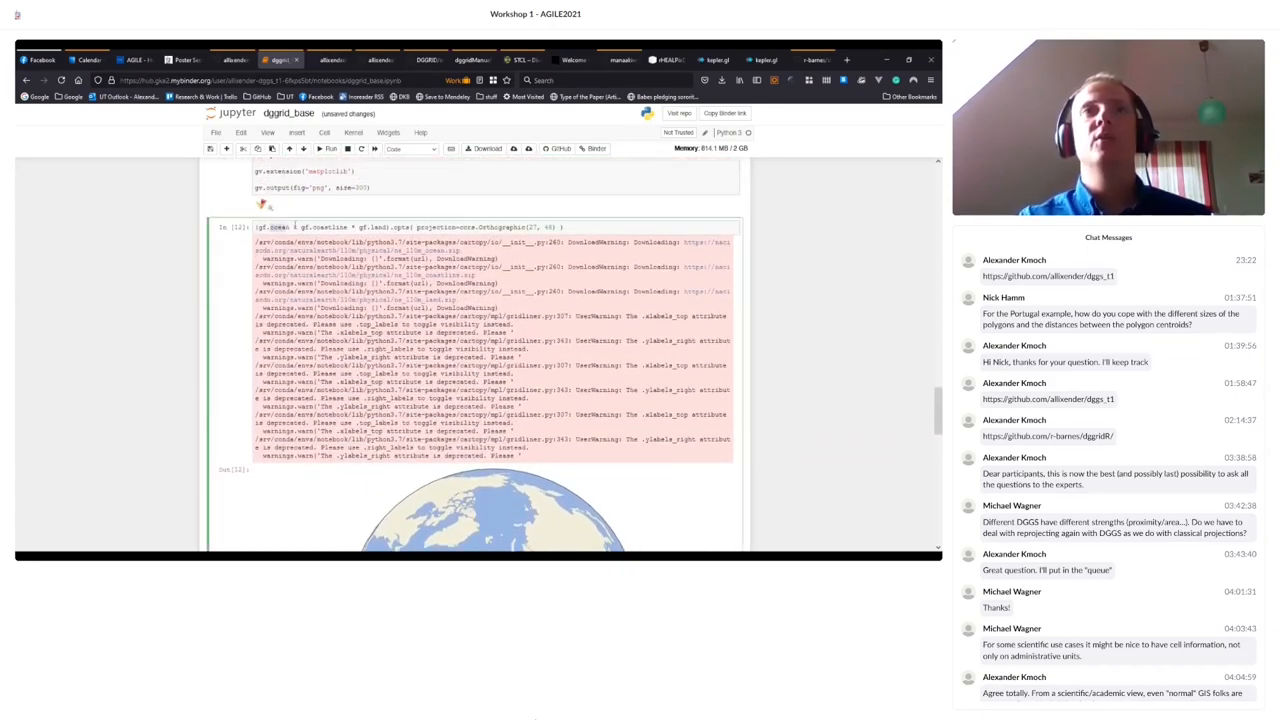
double_click(322, 227)
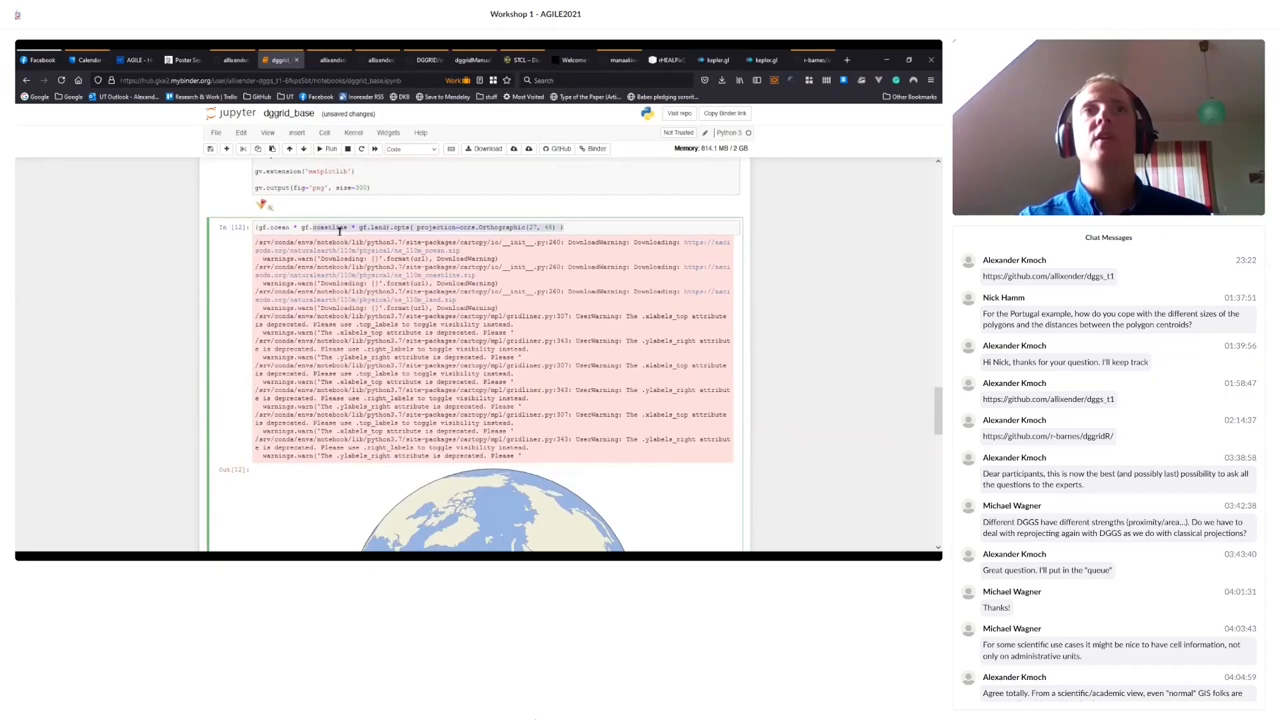
scroll(385, 227, "up", 3)
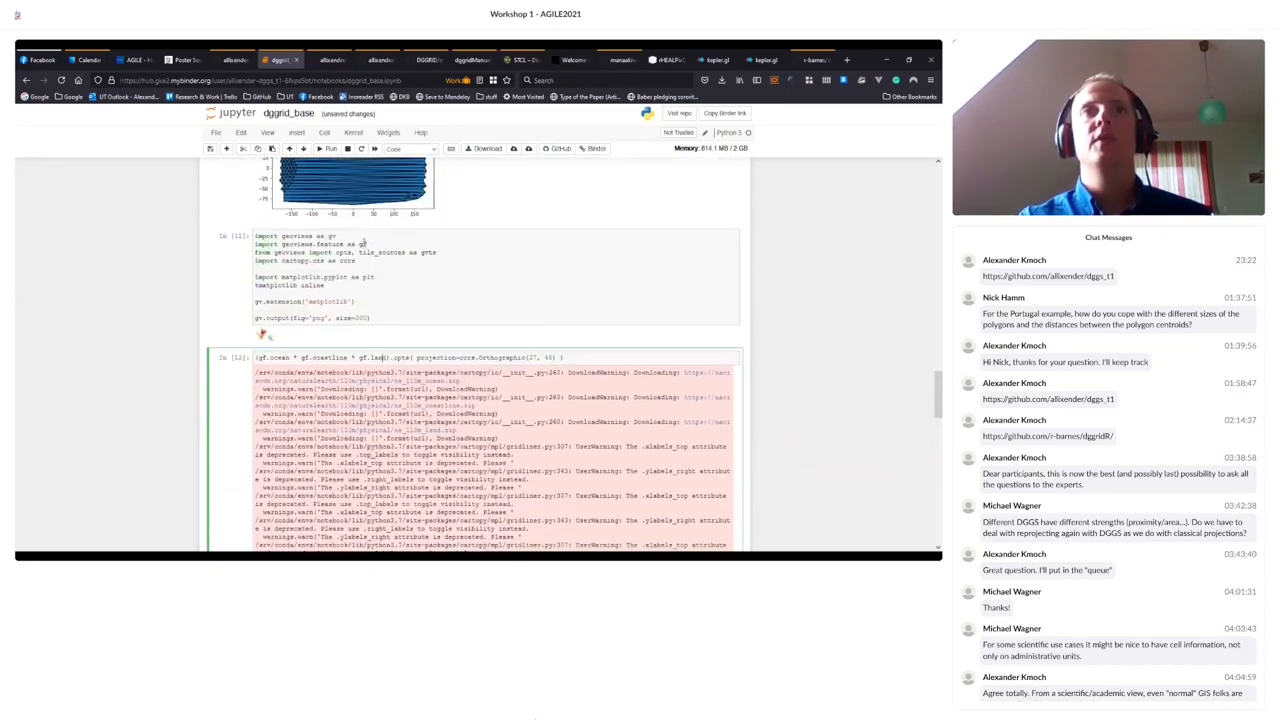
scroll(536, 345, "down", 4)
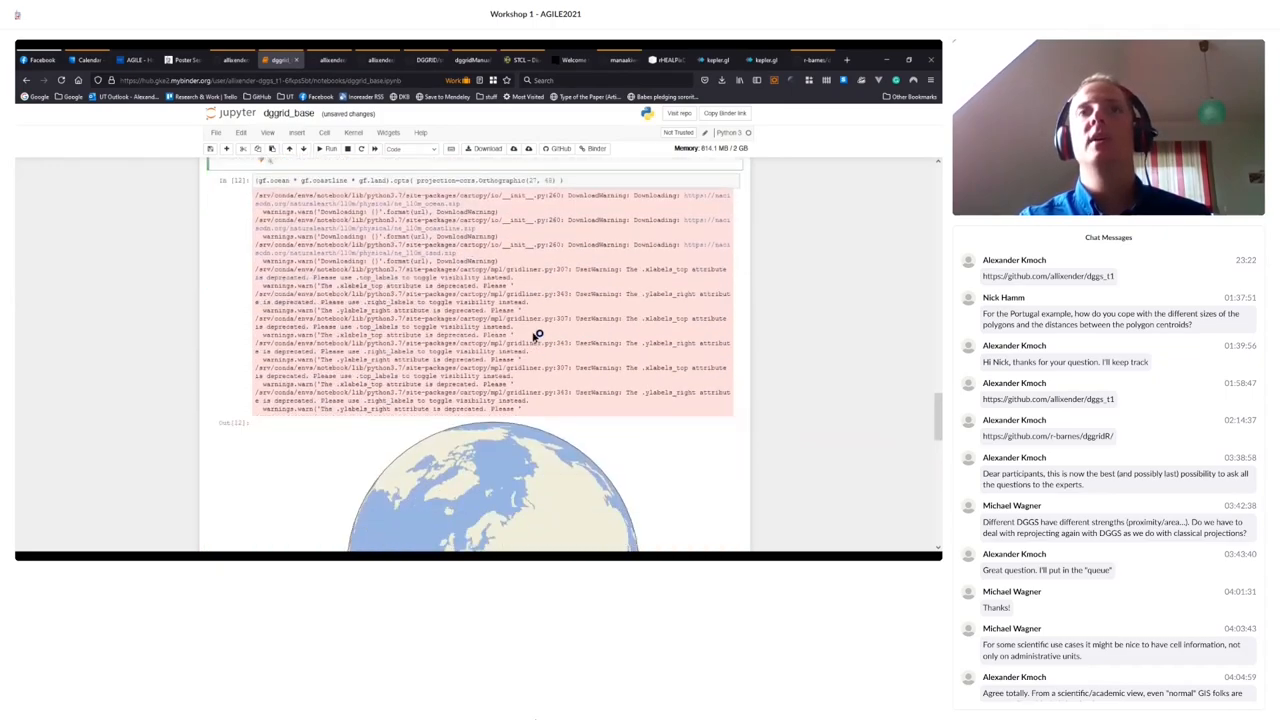
scroll(536, 335, "down", 4)
scroll(536, 335, "down", 2)
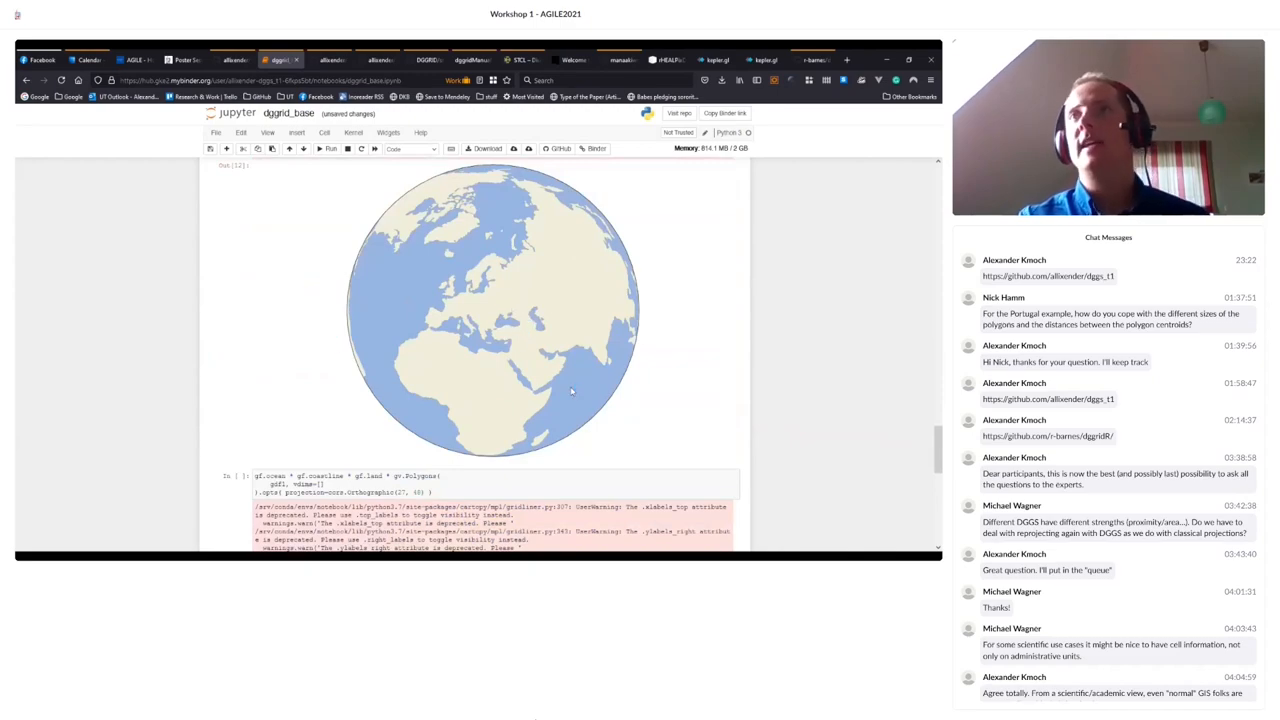
scroll(500, 450, "down", 5)
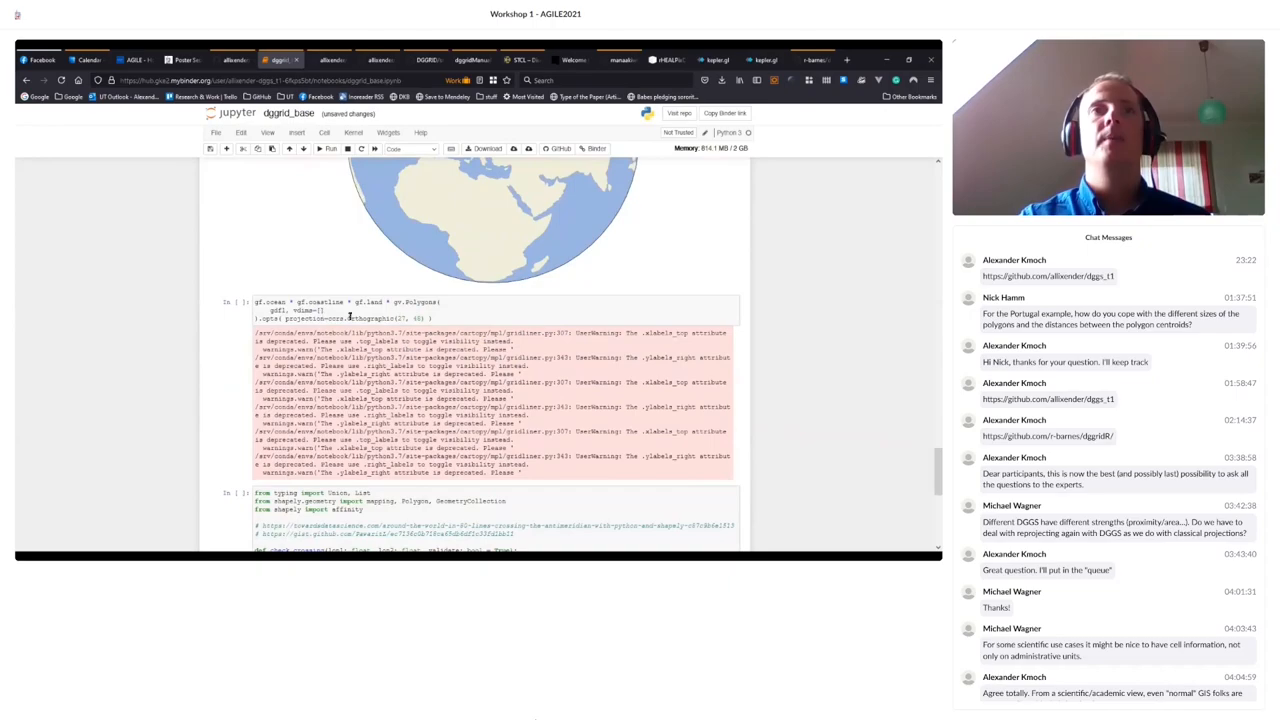
- Review the next cell's gv.Polygons(gdf1, vdims) call with crs.Orthographic centred at (27, 40)
double_click(408, 303)
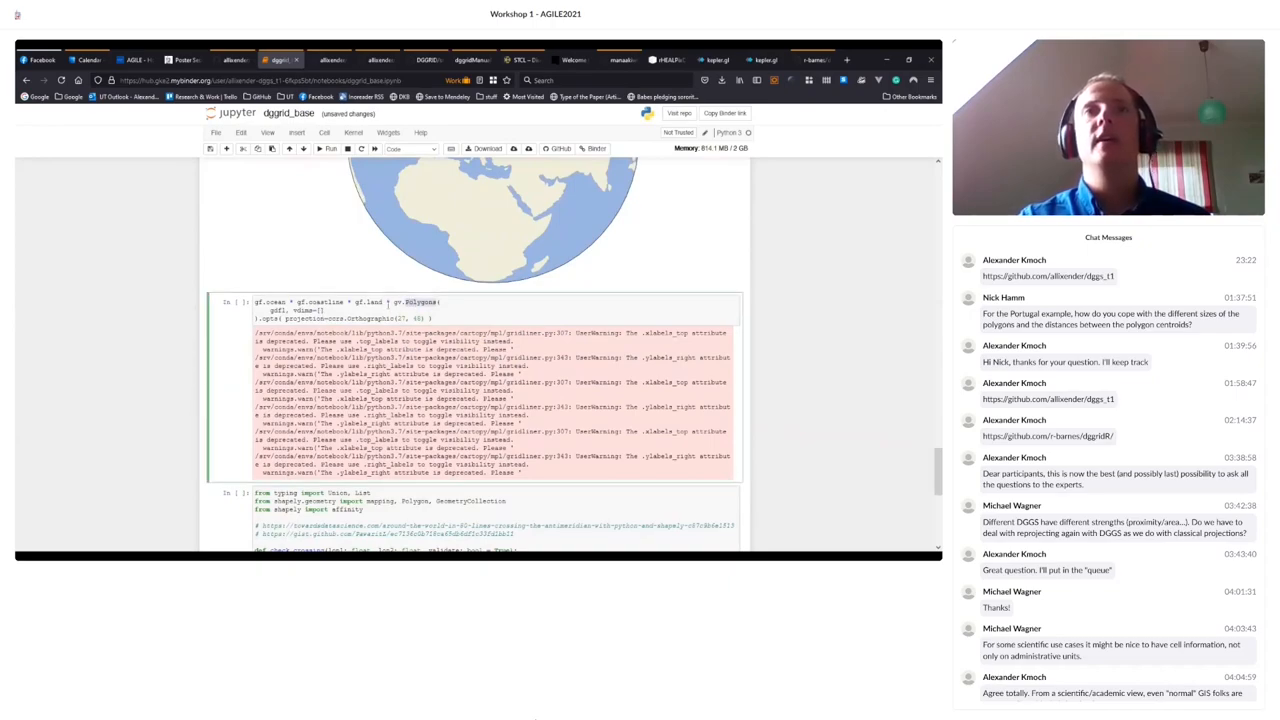
scroll(470, 350, "up", 5)
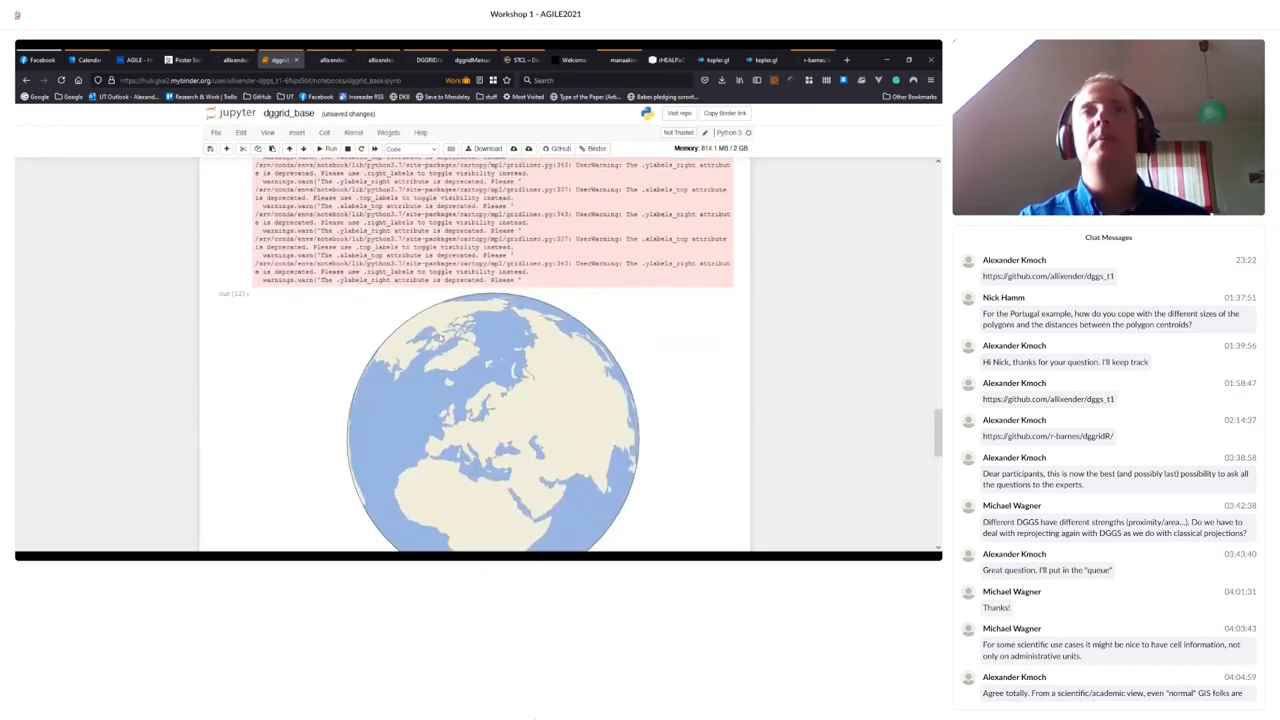
scroll(470, 350, "up", 5)
scroll(438, 333, "up", 3)
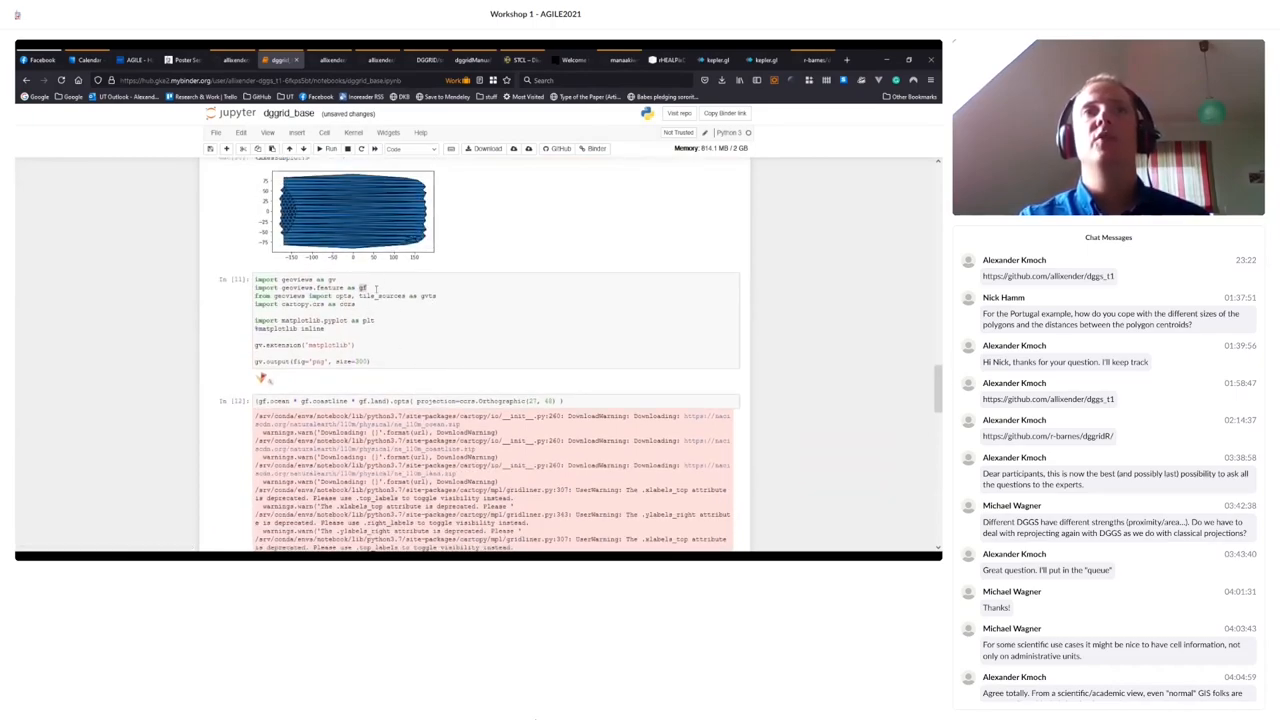
left_click_drag(282, 279, 340, 279)
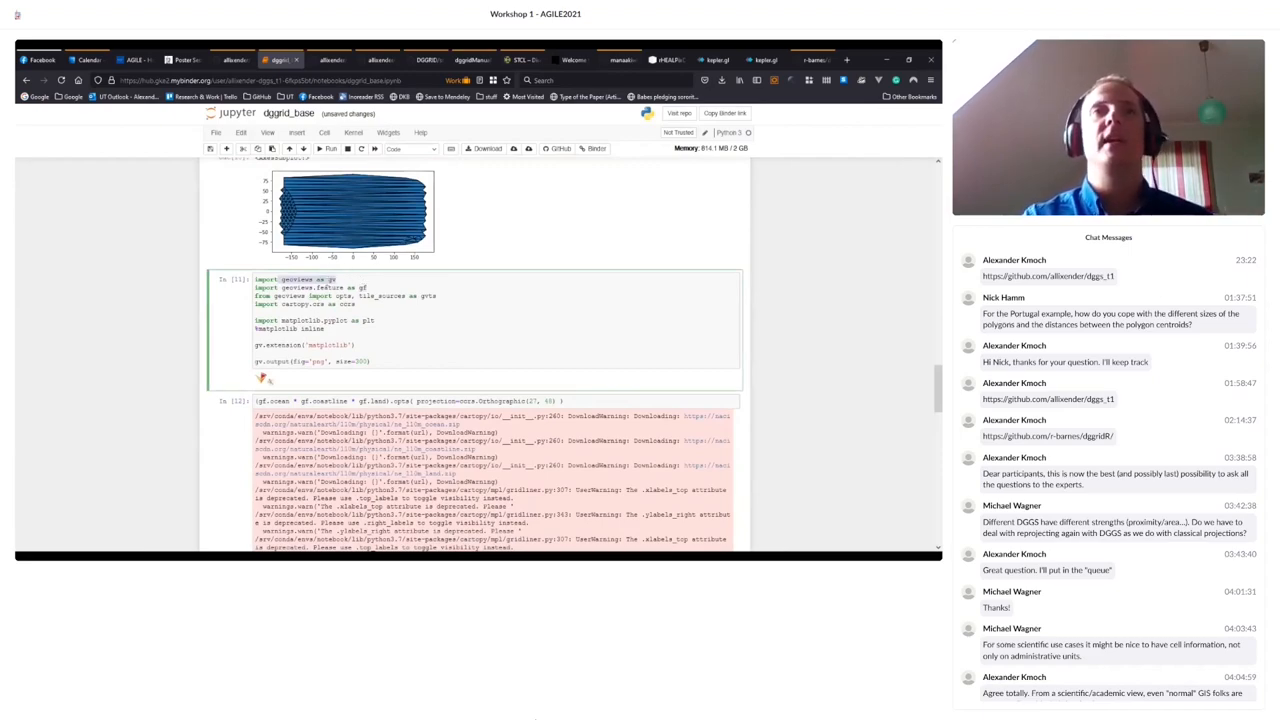
scroll(322, 383, "down", 5)
scroll(322, 383, "down", 5)
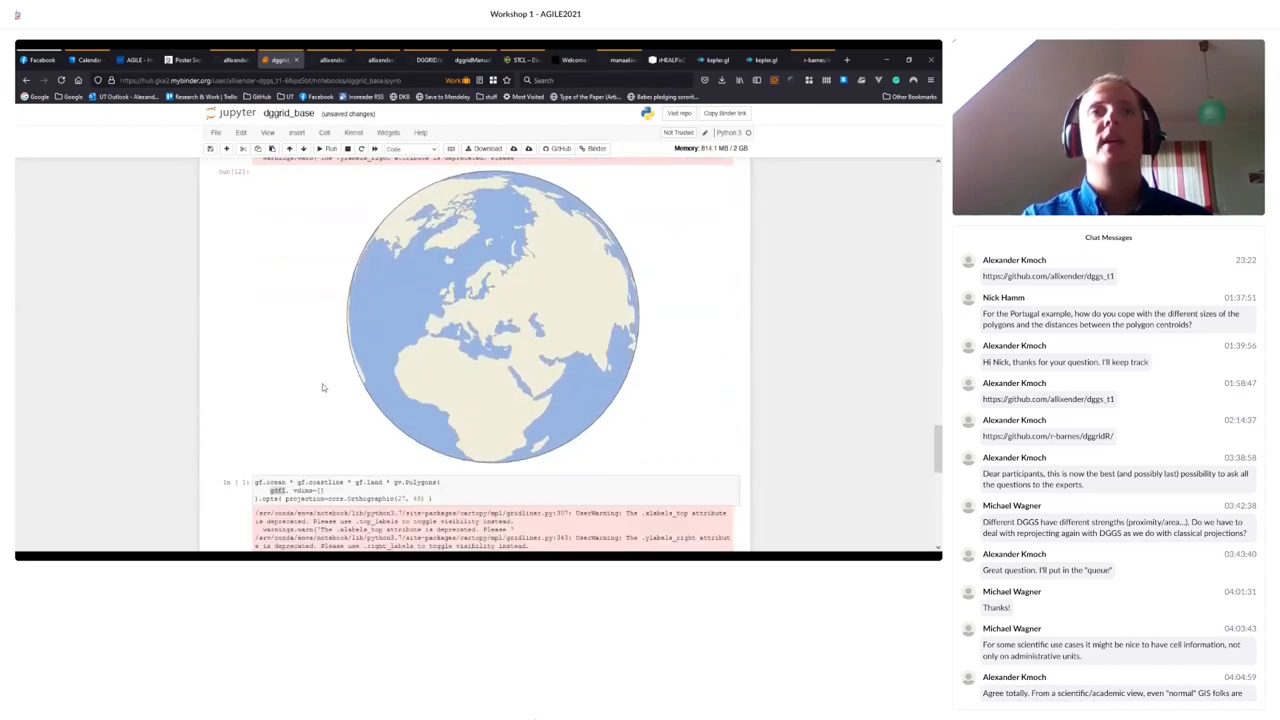
scroll(322, 383, "down", 2)
double_click(408, 432)
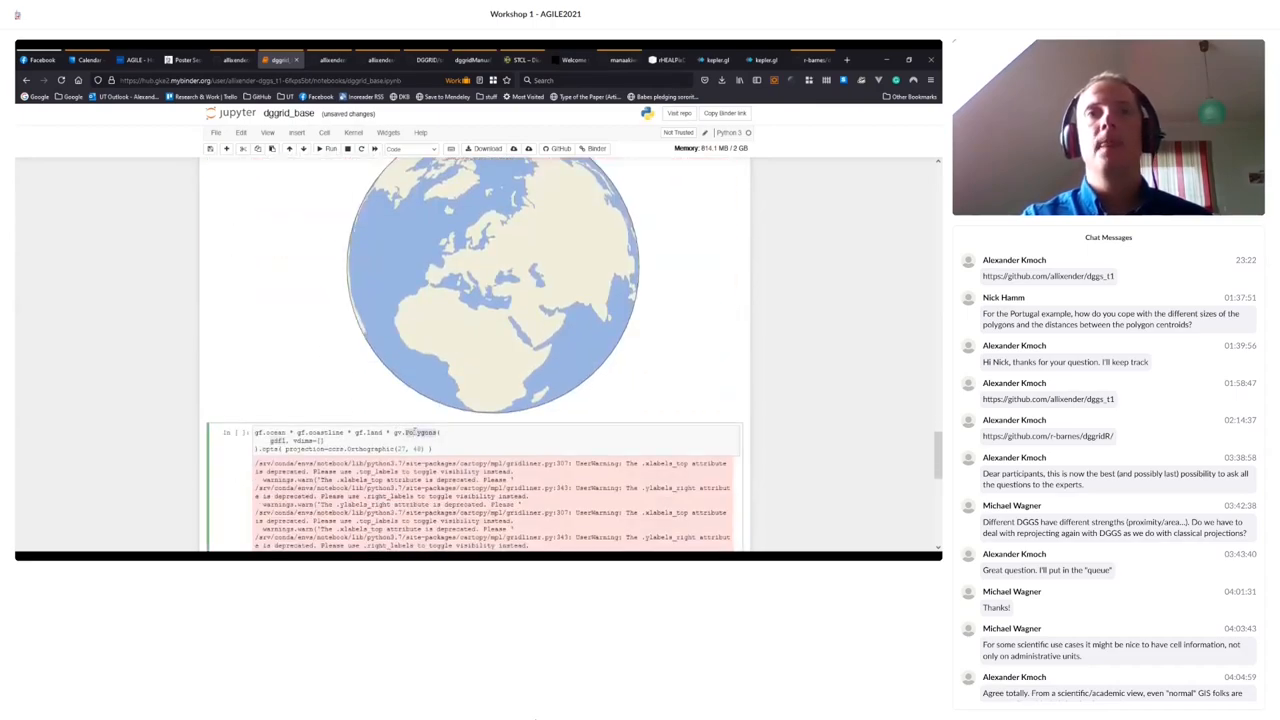
left_click_drag(394, 432, 436, 432)
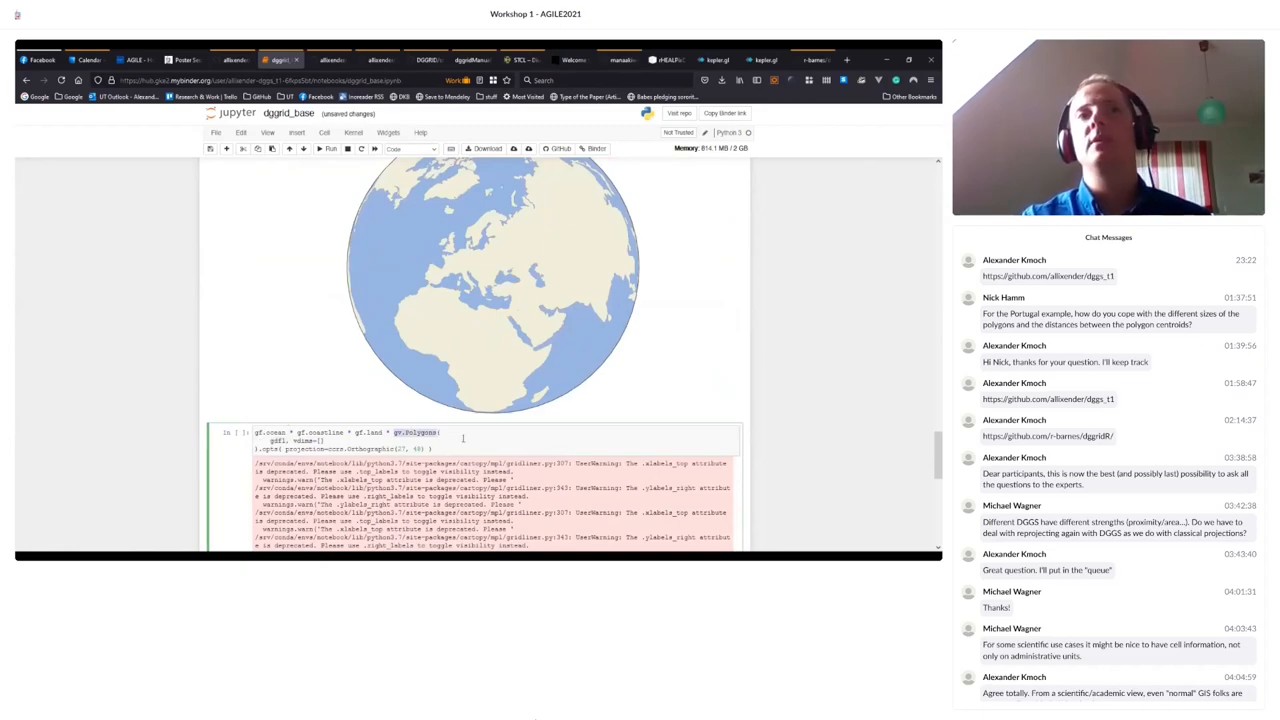
double_click(275, 441)
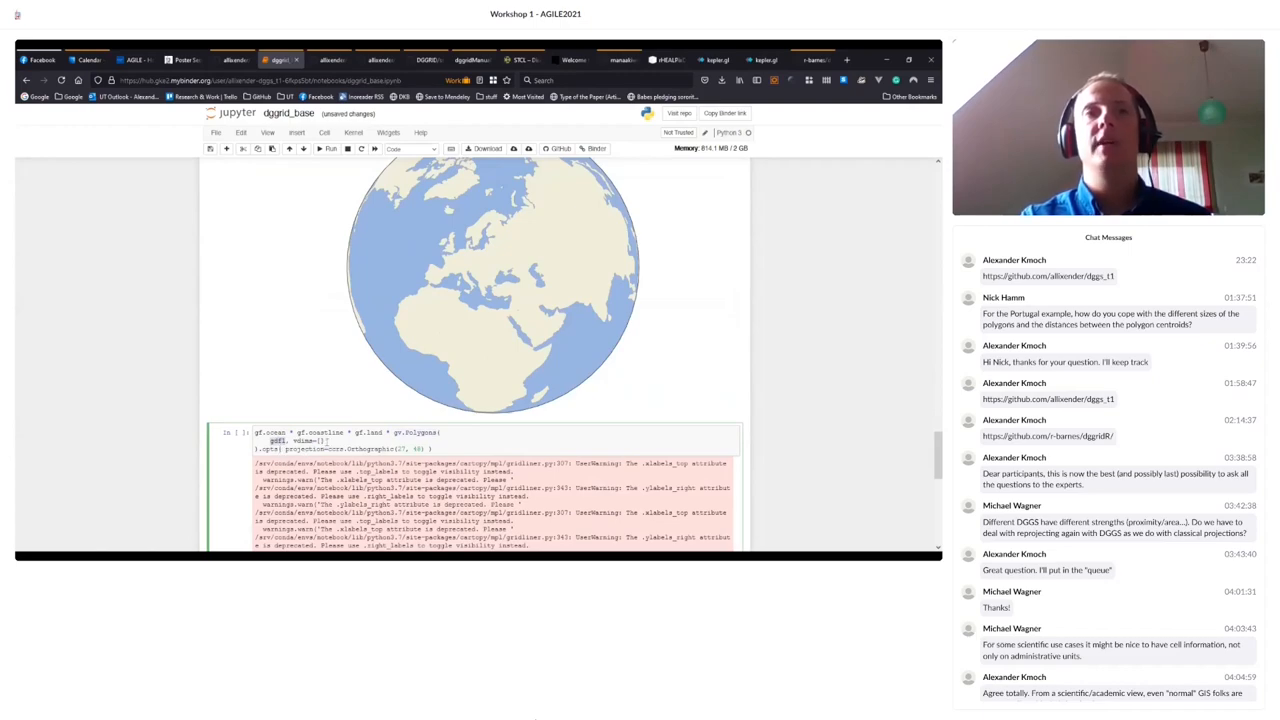
left_click_drag(275, 441, 325, 441)
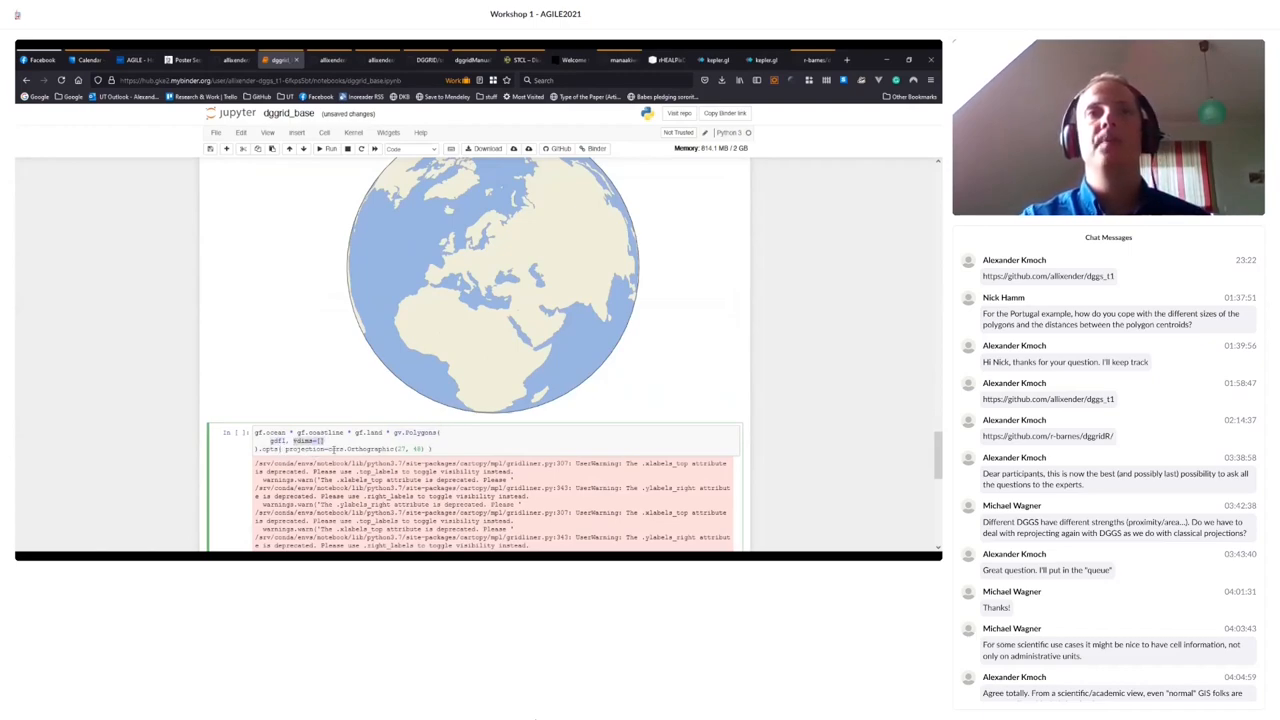
left_click_drag(330, 449, 396, 449)
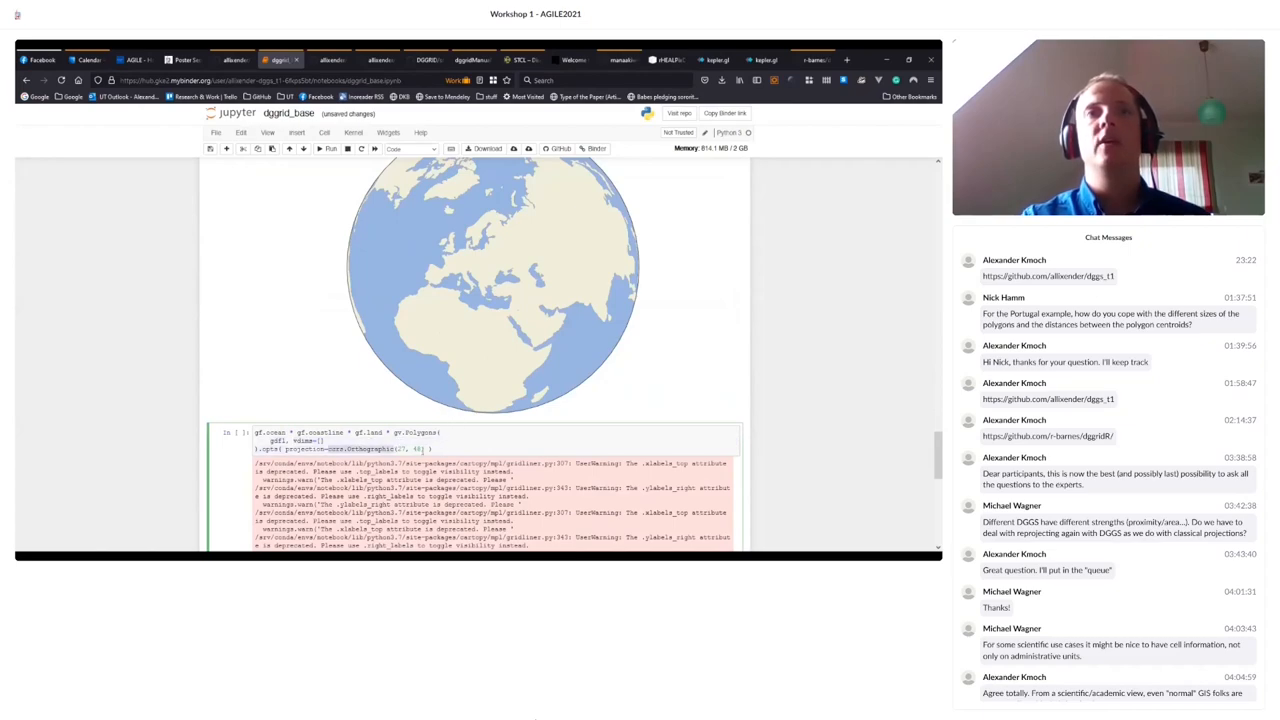
left_click(402, 448)
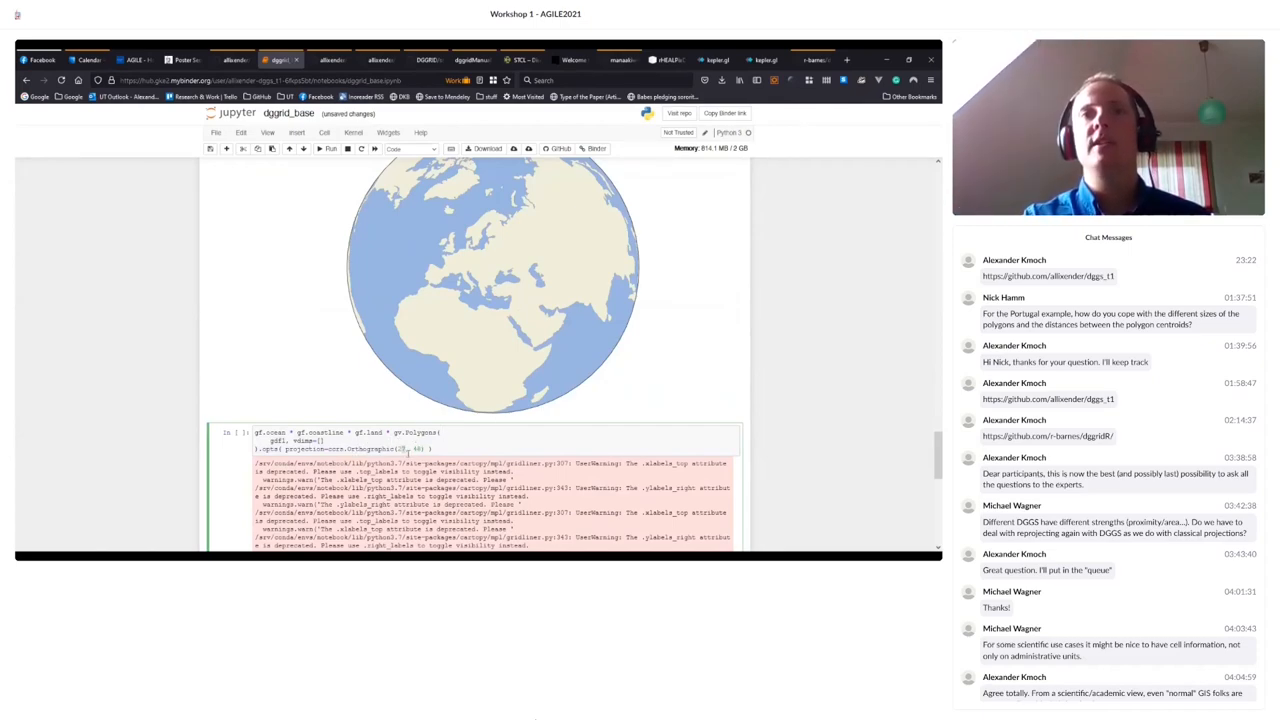
double_click(402, 448)
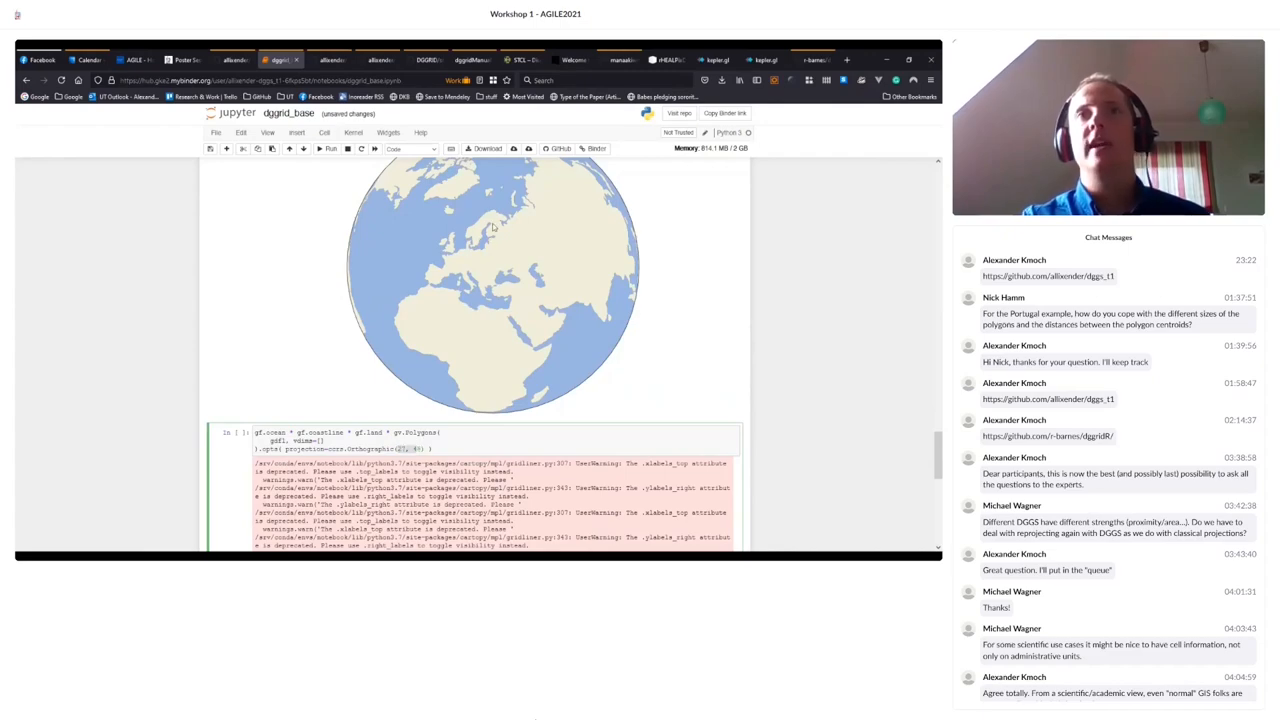
- Open Google Maps in a new tab and search for Crete
left_click(846, 60)
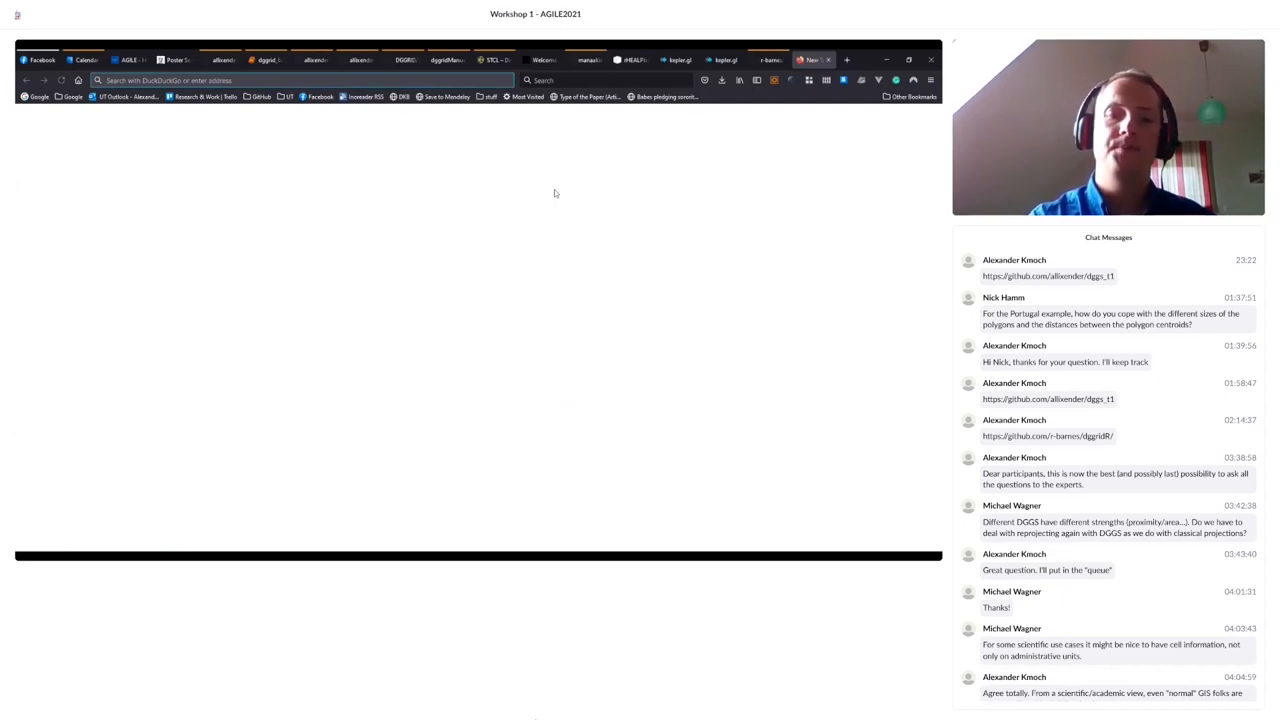
type("maps.google.com/")
key("Return")
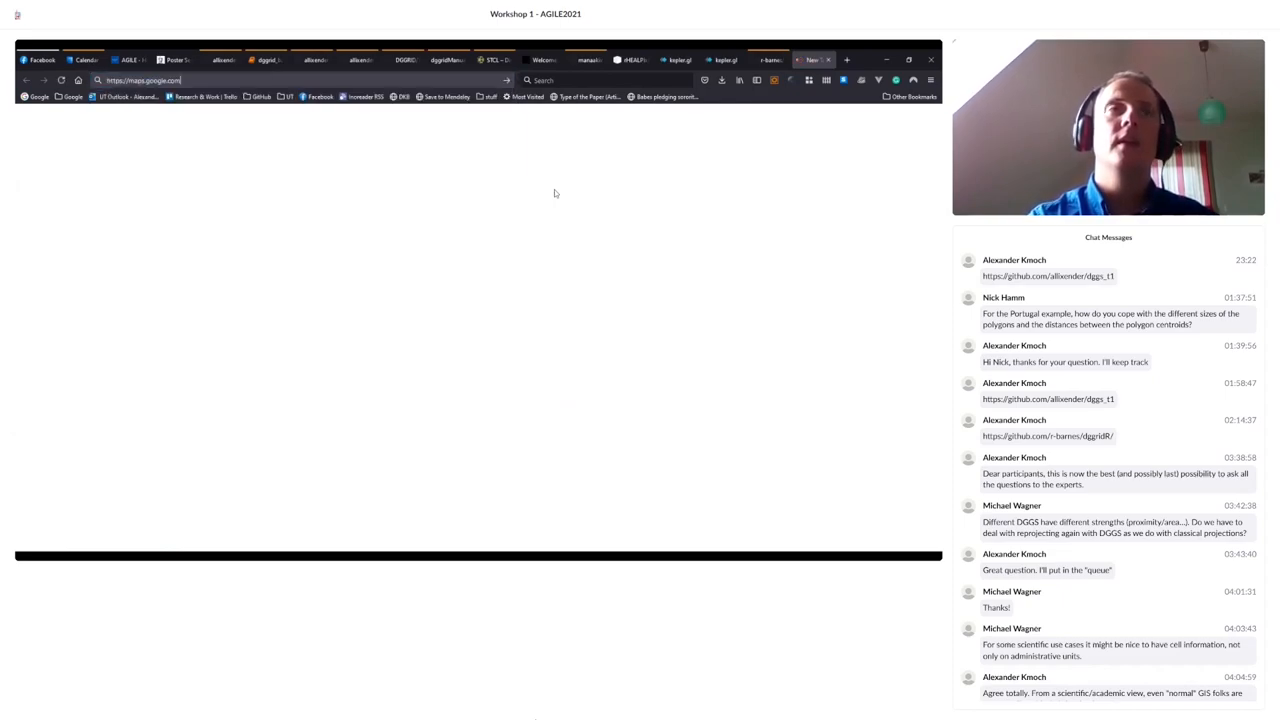
left_click(554, 393)
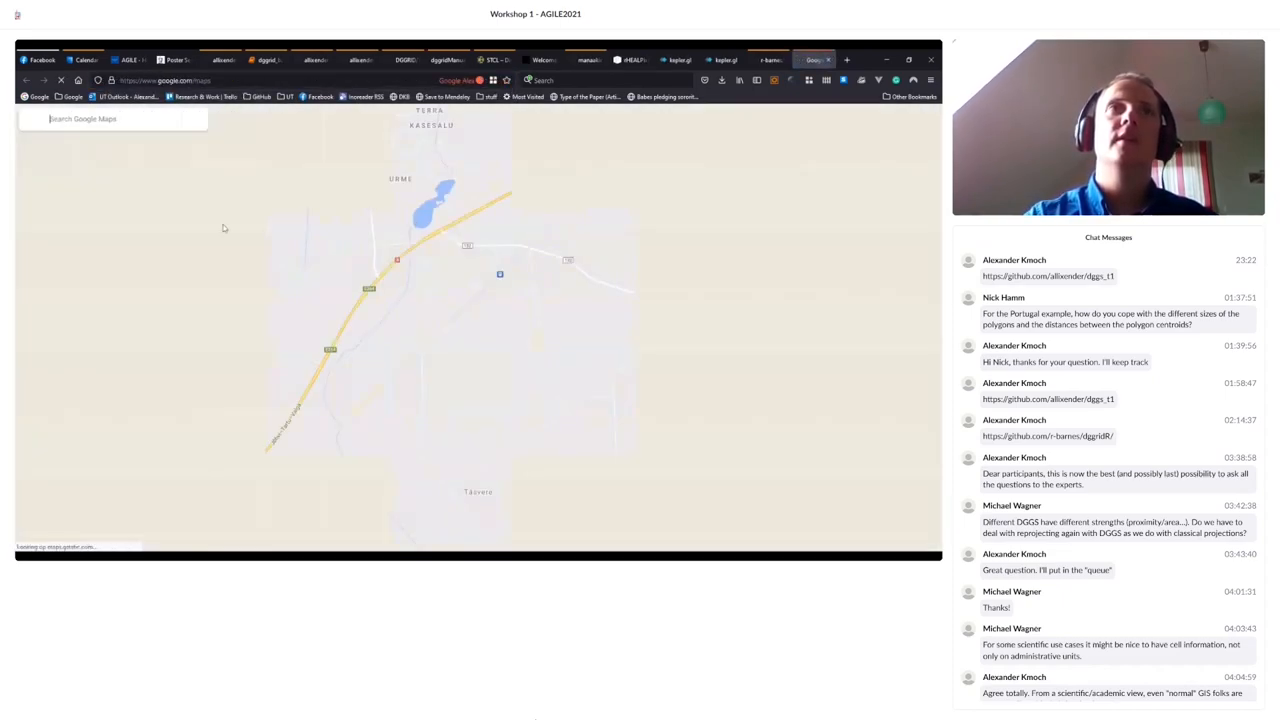
left_click(87, 119)
type("arhen")
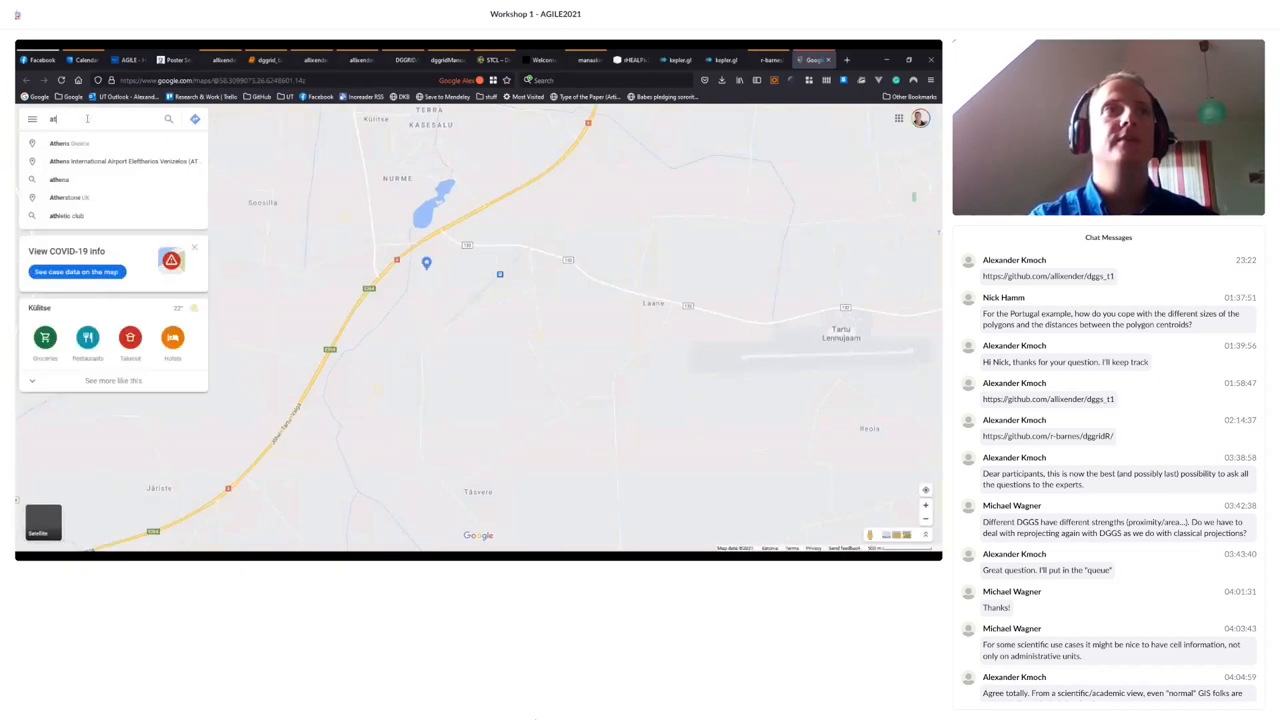
type("creat")
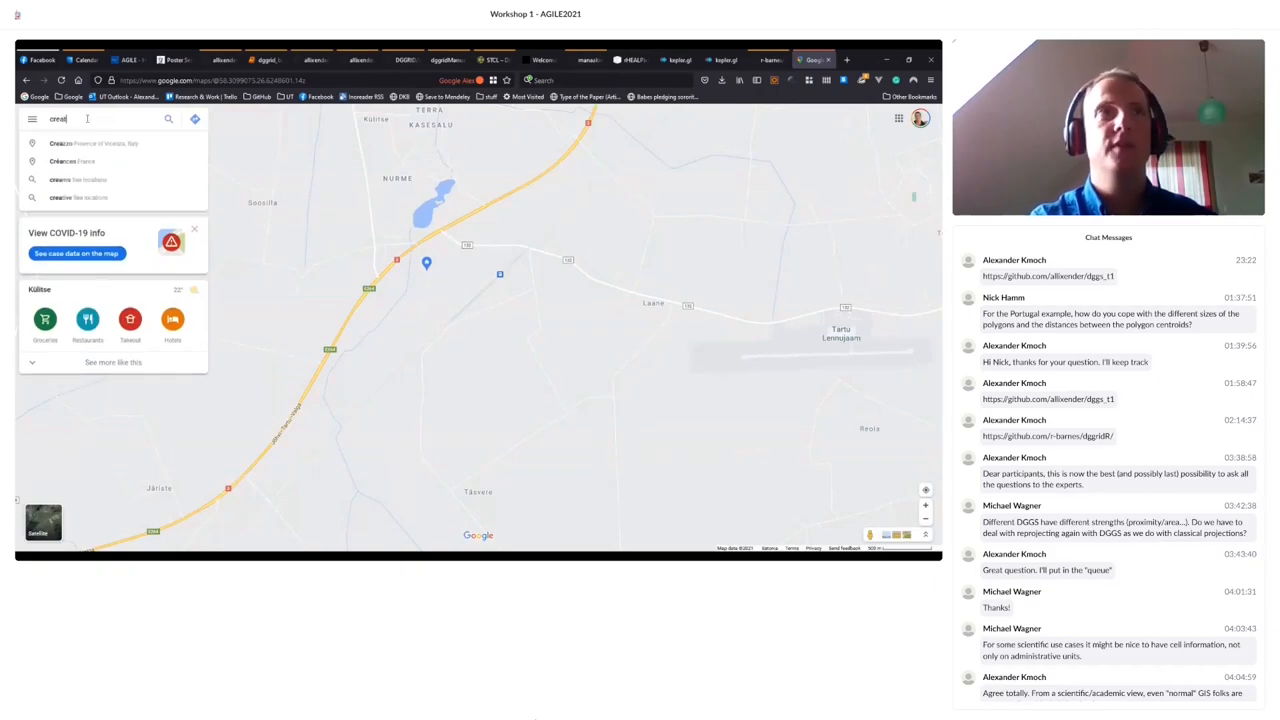
key("BackSpace")
key("BackSpace")
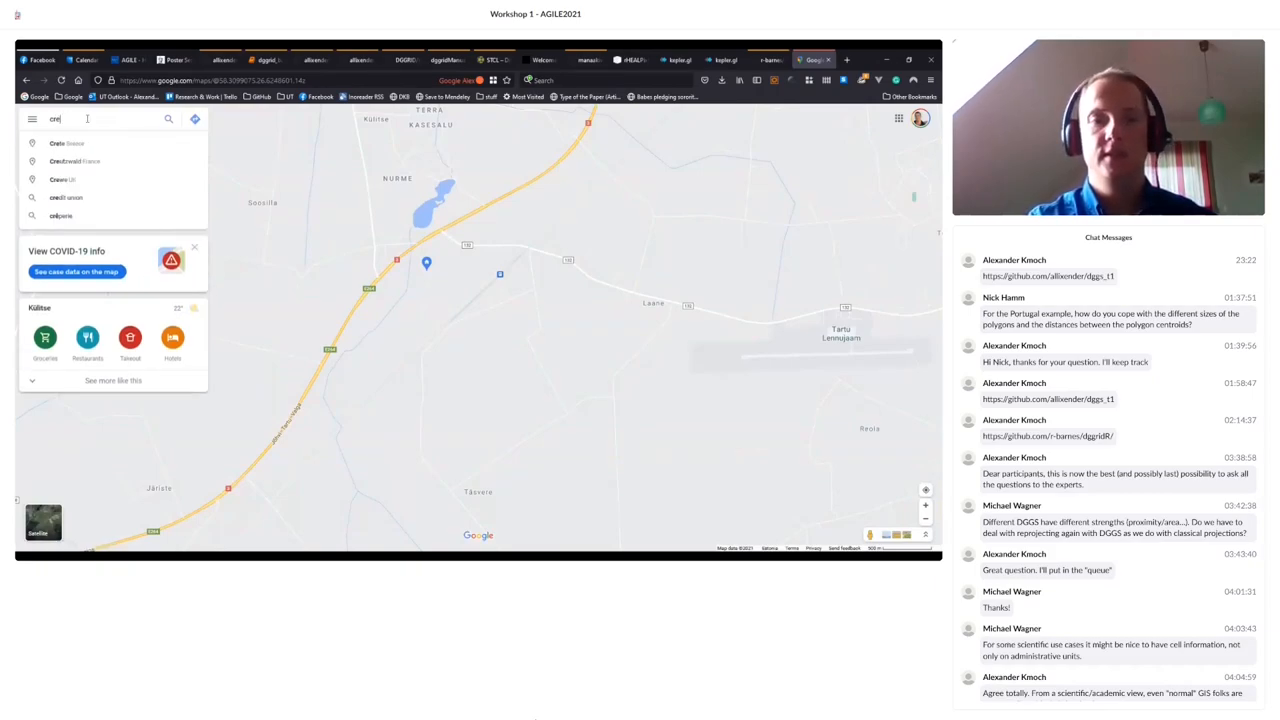
type("te")
key("Return")
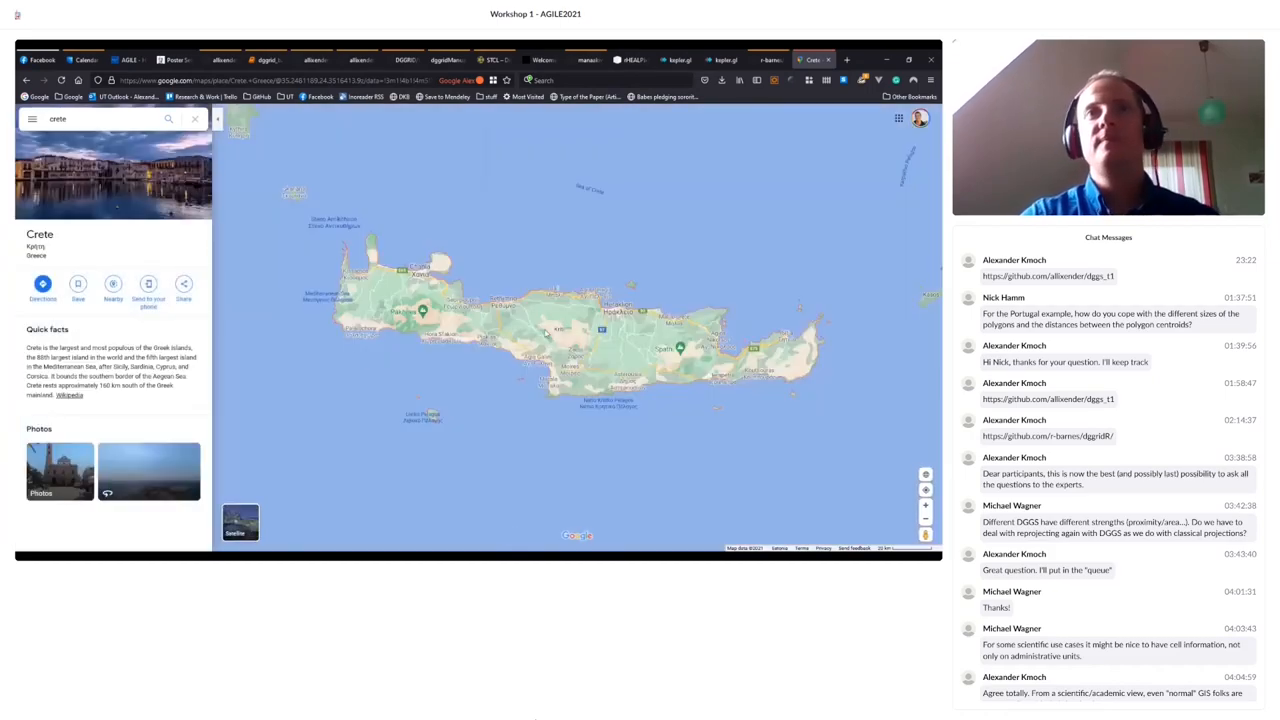
- Copy the coordinates of a point in central Crete (about 35.26, 24.74) and return to the notebook
right_click(548, 327)
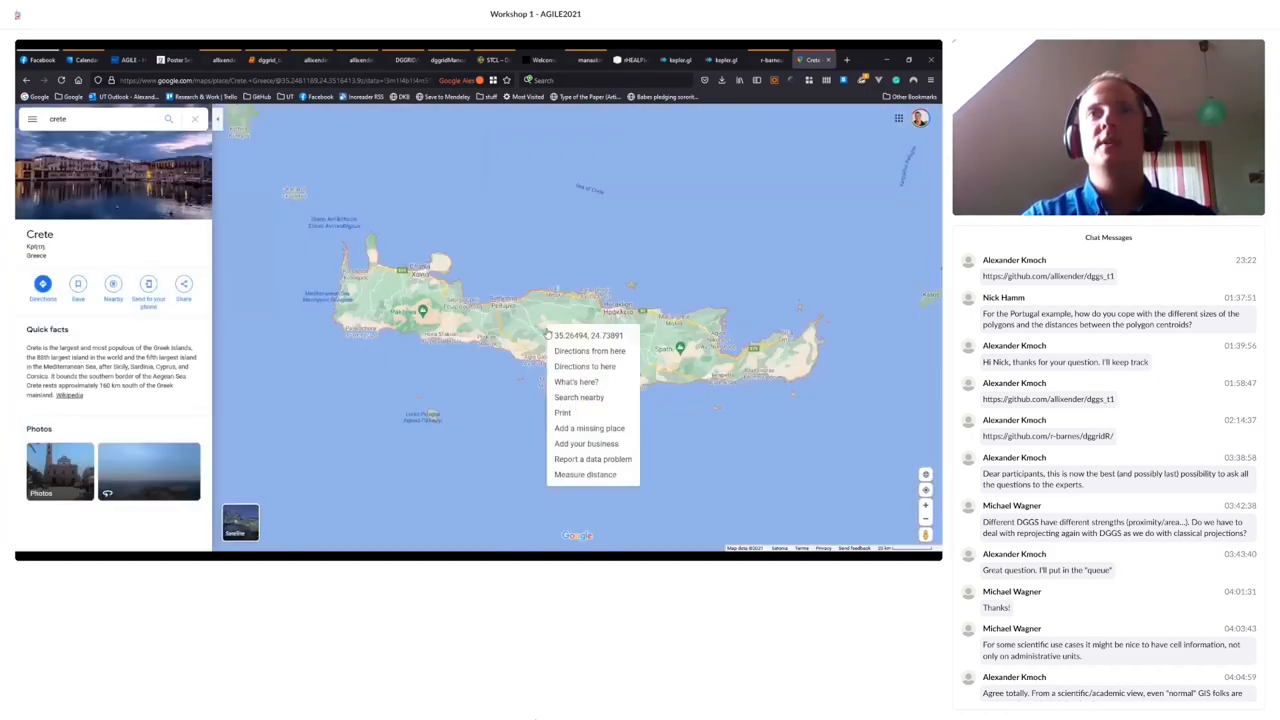
left_click(566, 340)
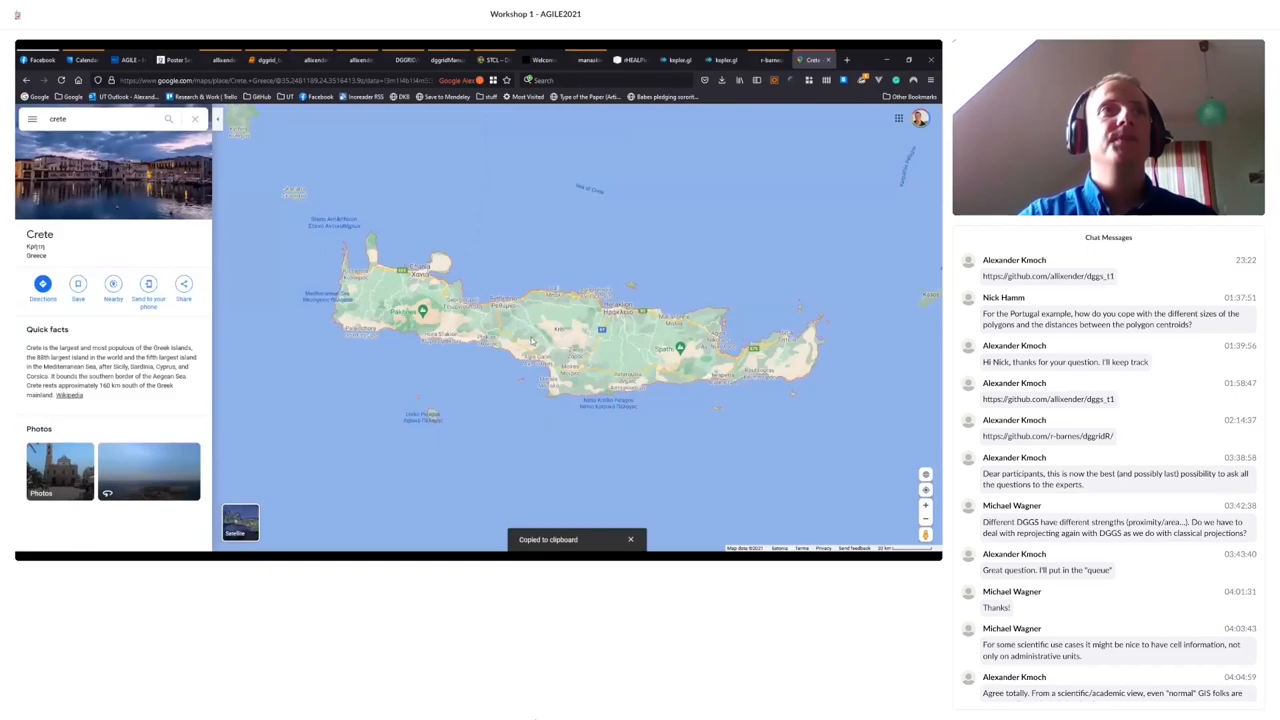
right_click(580, 348)
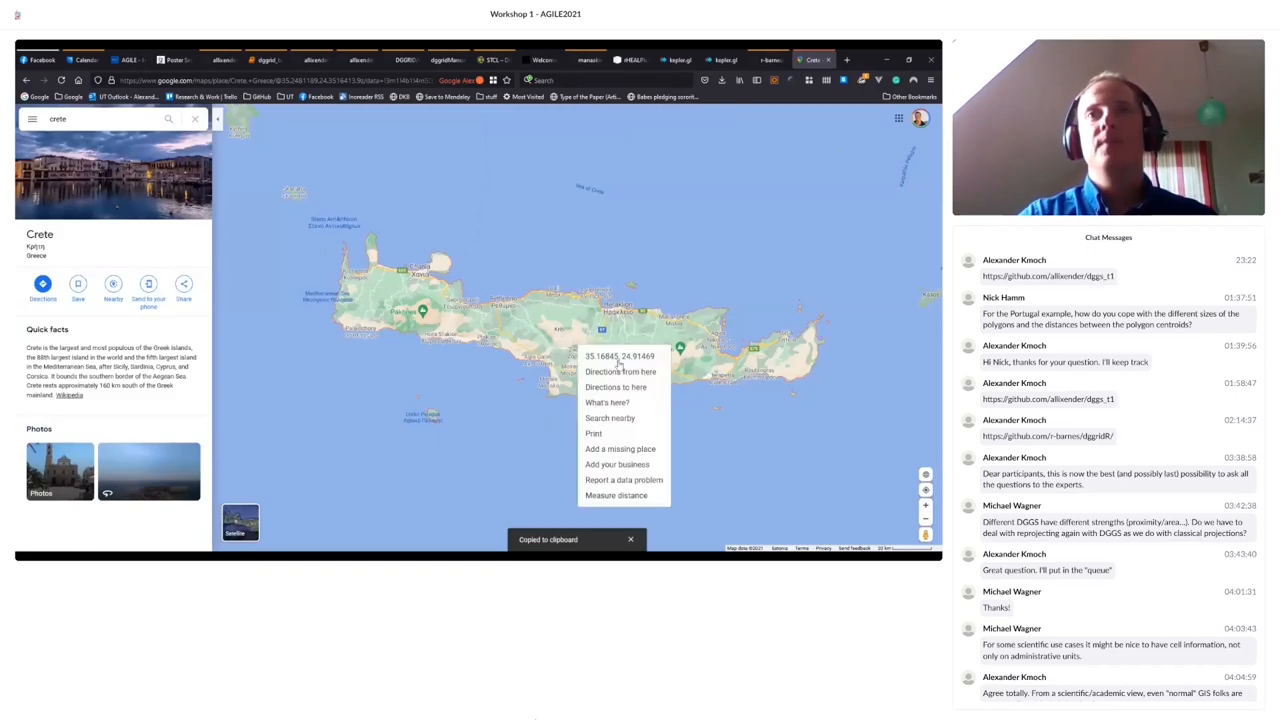
left_click(607, 402)
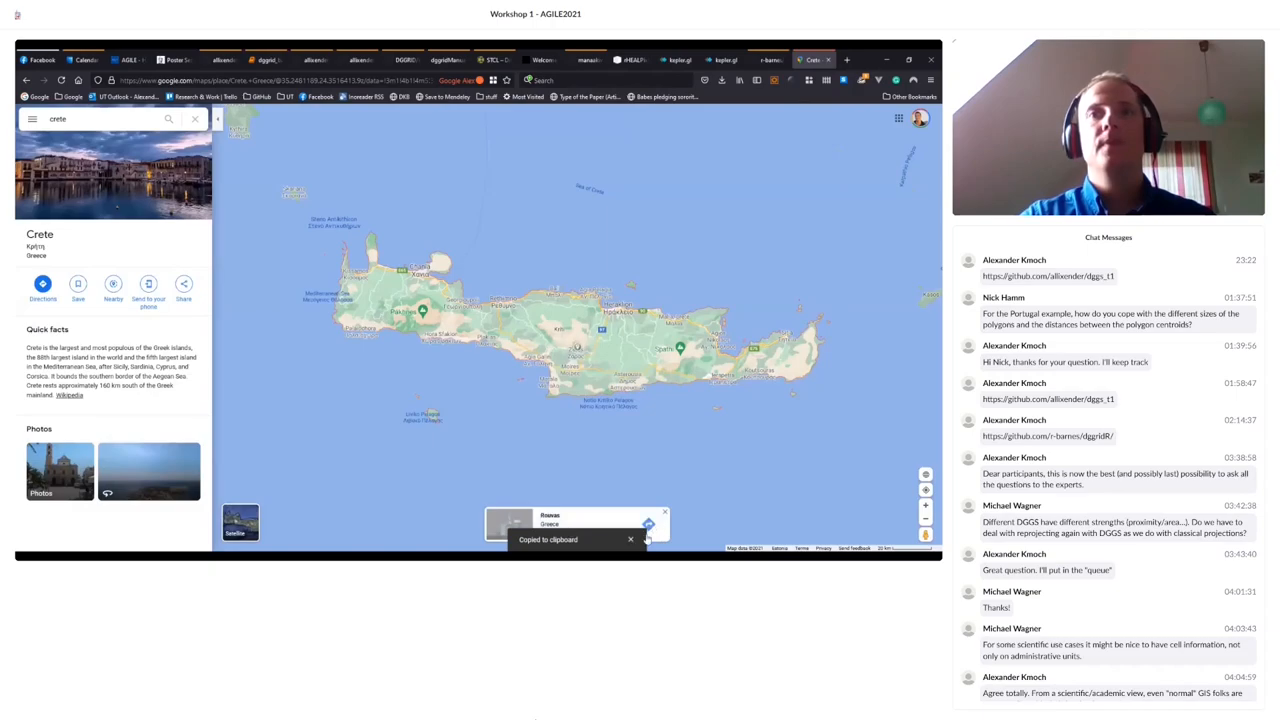
left_click(92, 119)
key("ctrl+a")
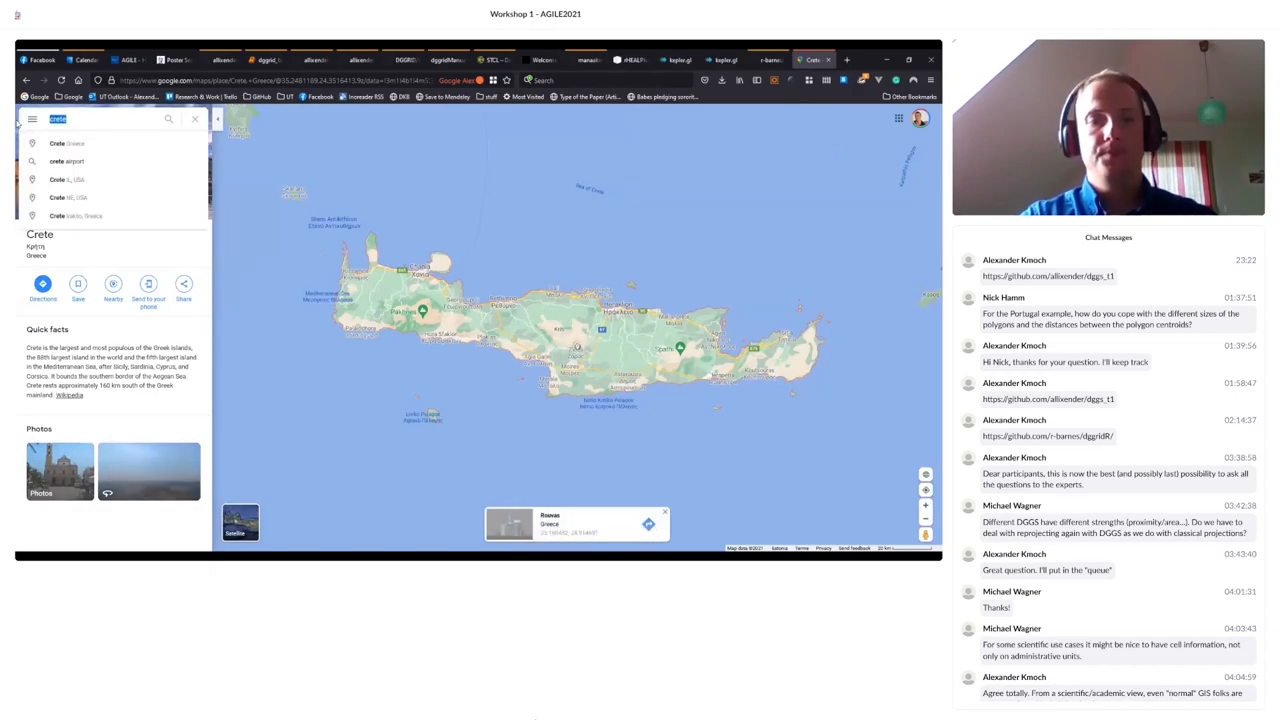
key("ctrl+v")
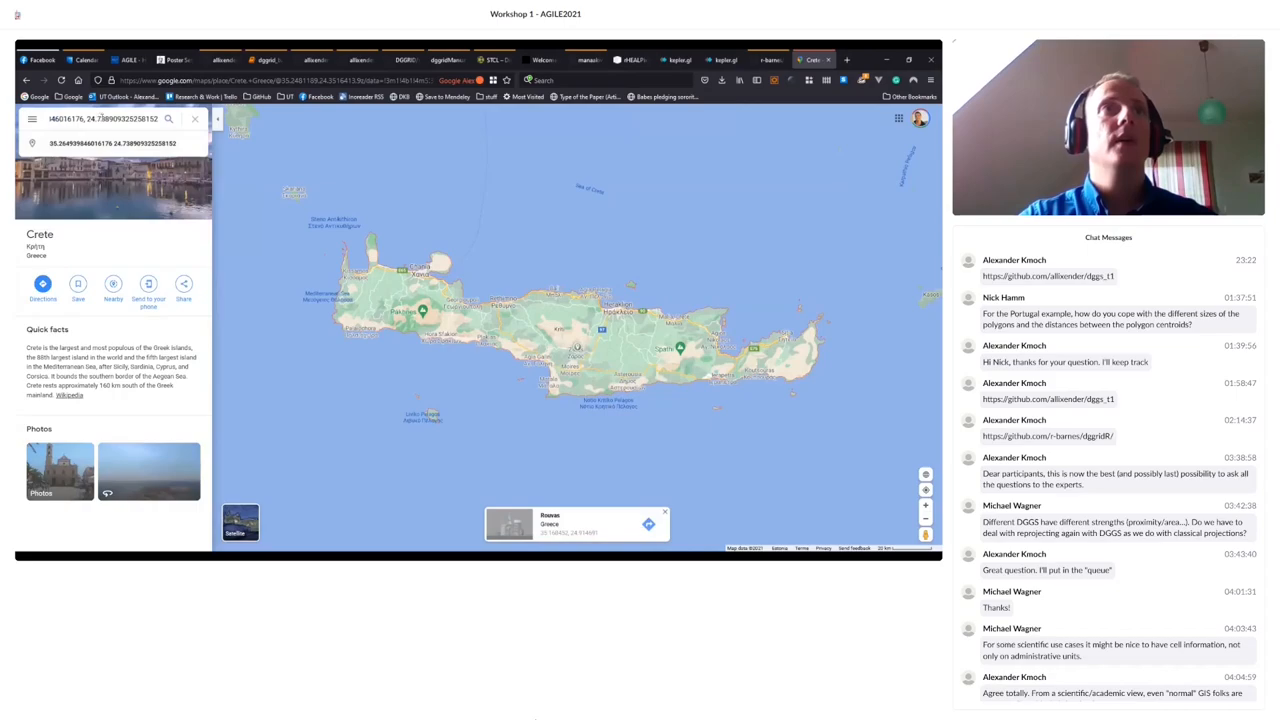
key("ctrl+a")
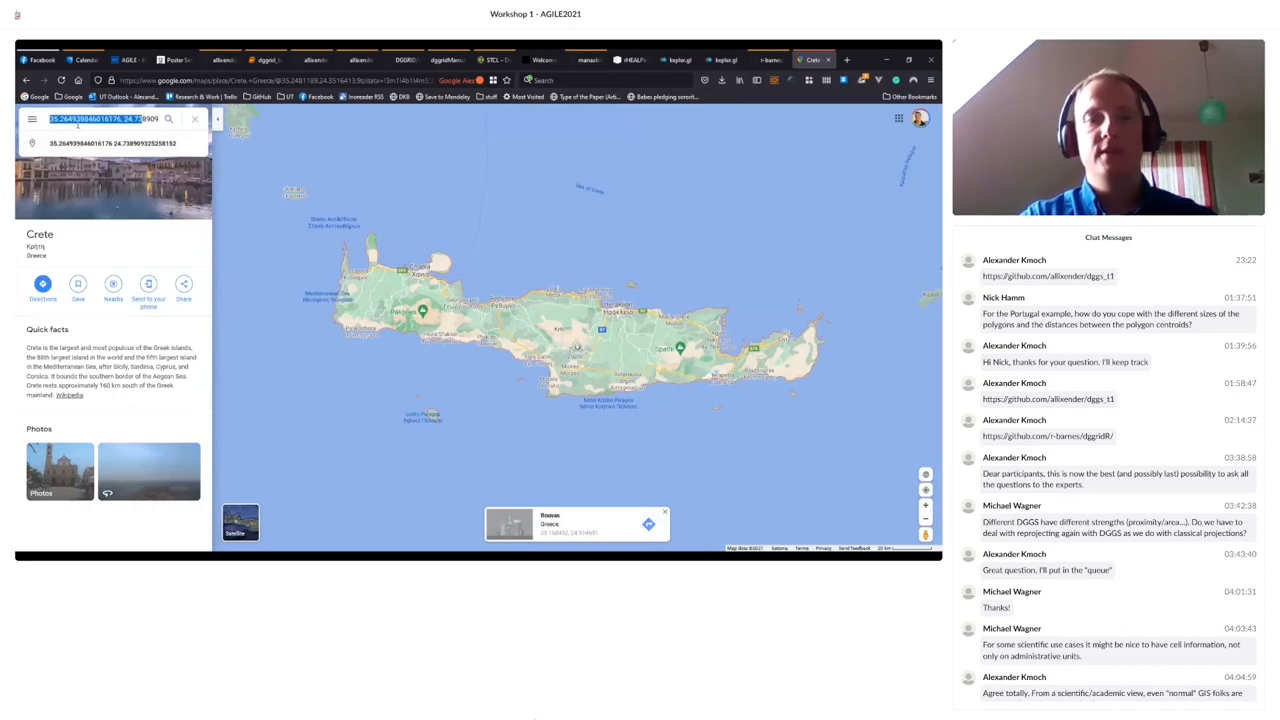
left_click(265, 60)
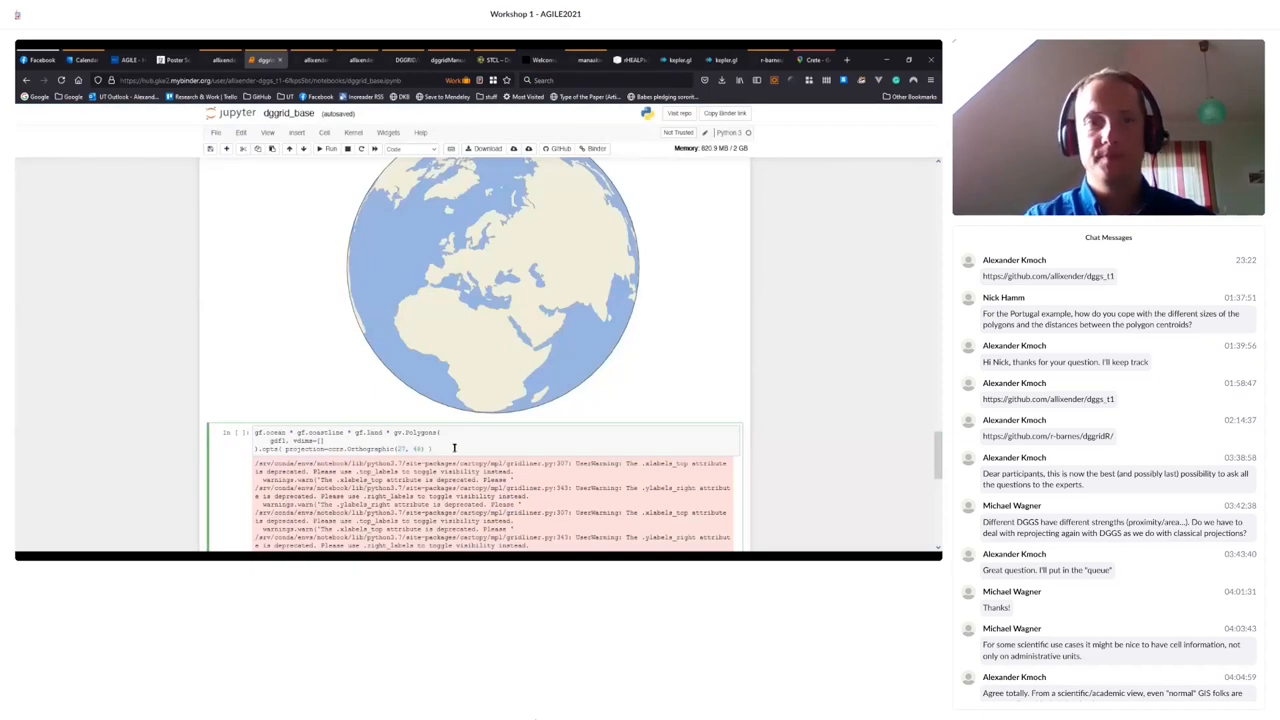
- Paste the Crete coordinates as a comment, change the globe centre longitude to 24.73, and rerun the cell
key("Return")
type("#")
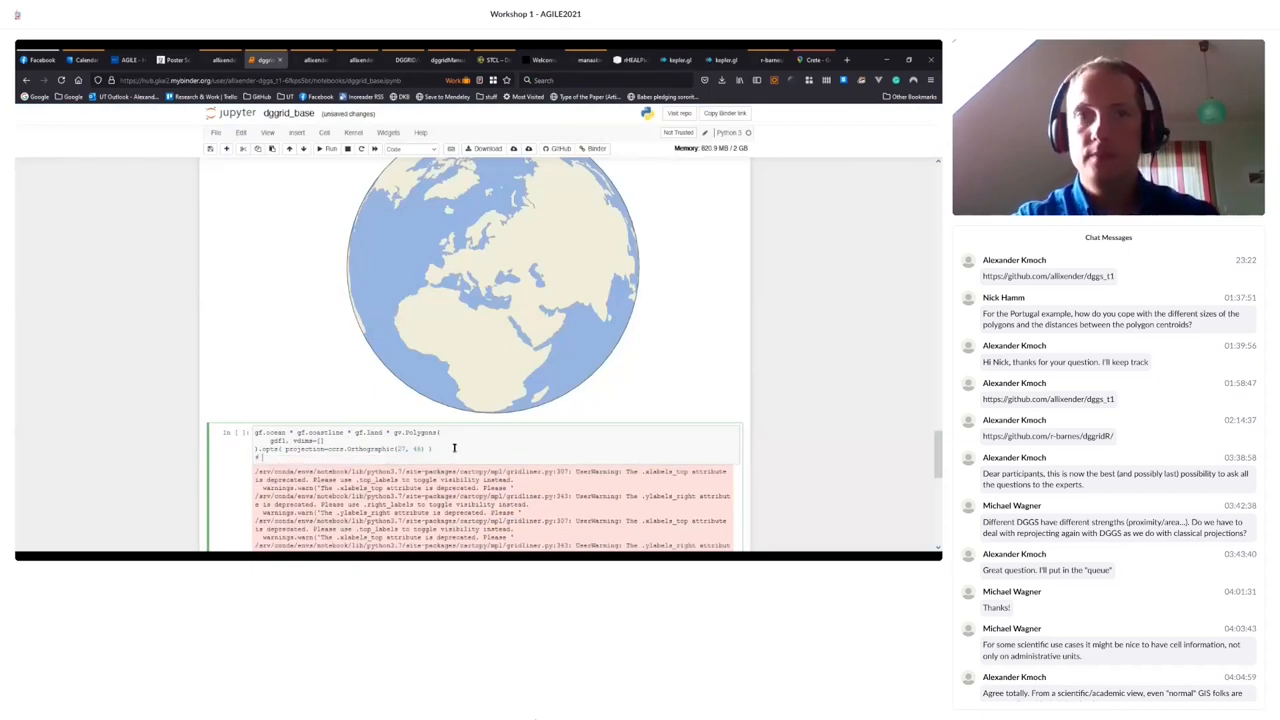
key("ctrl+v")
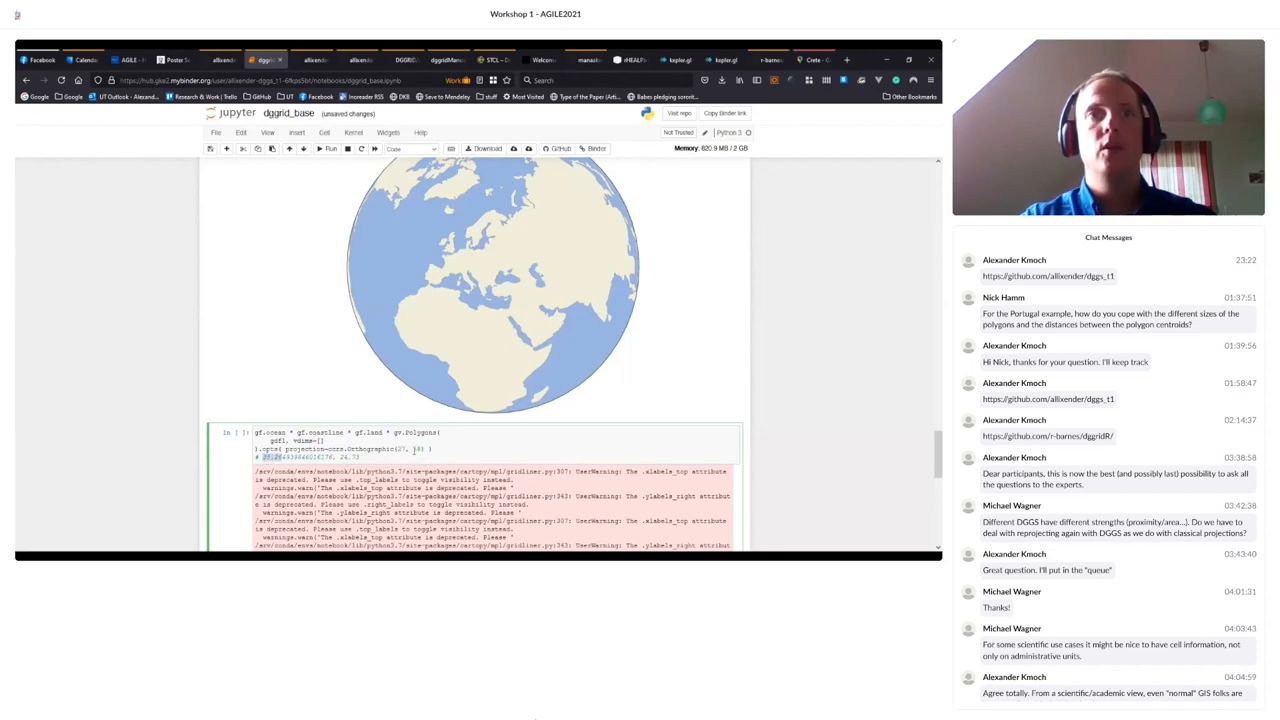
type("6, ")
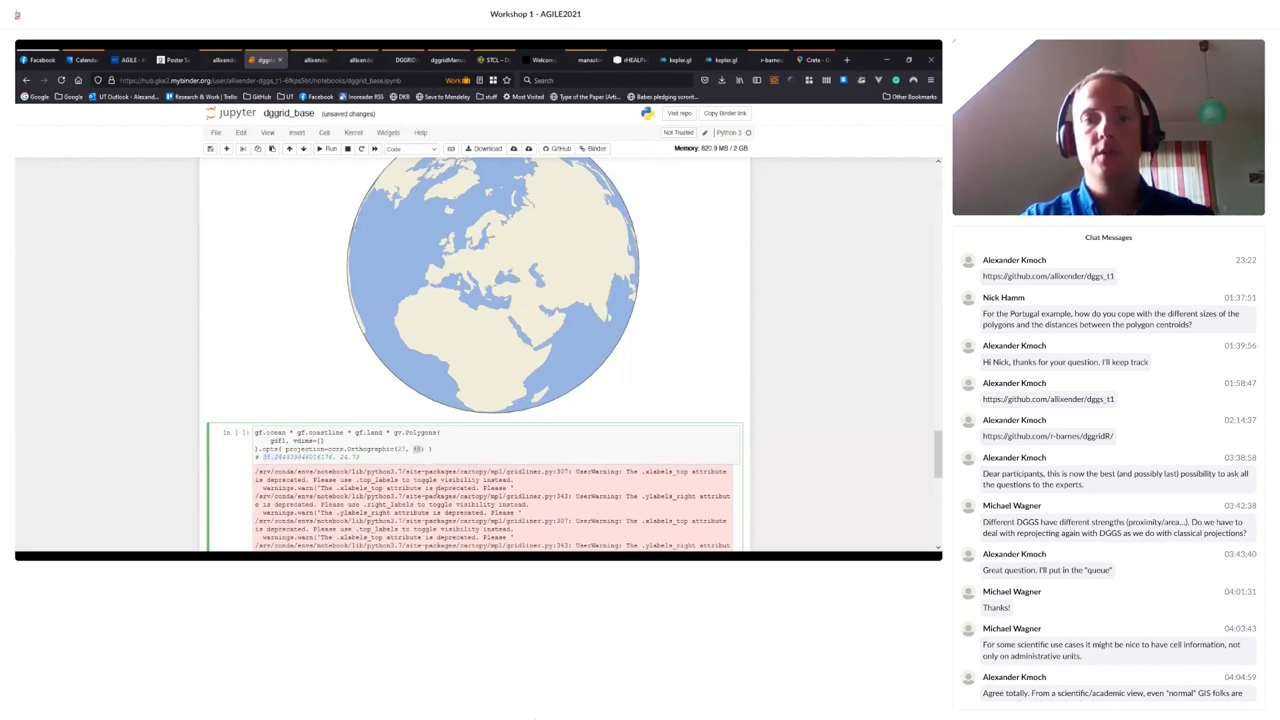
type("35.24")
double_click(347, 456)
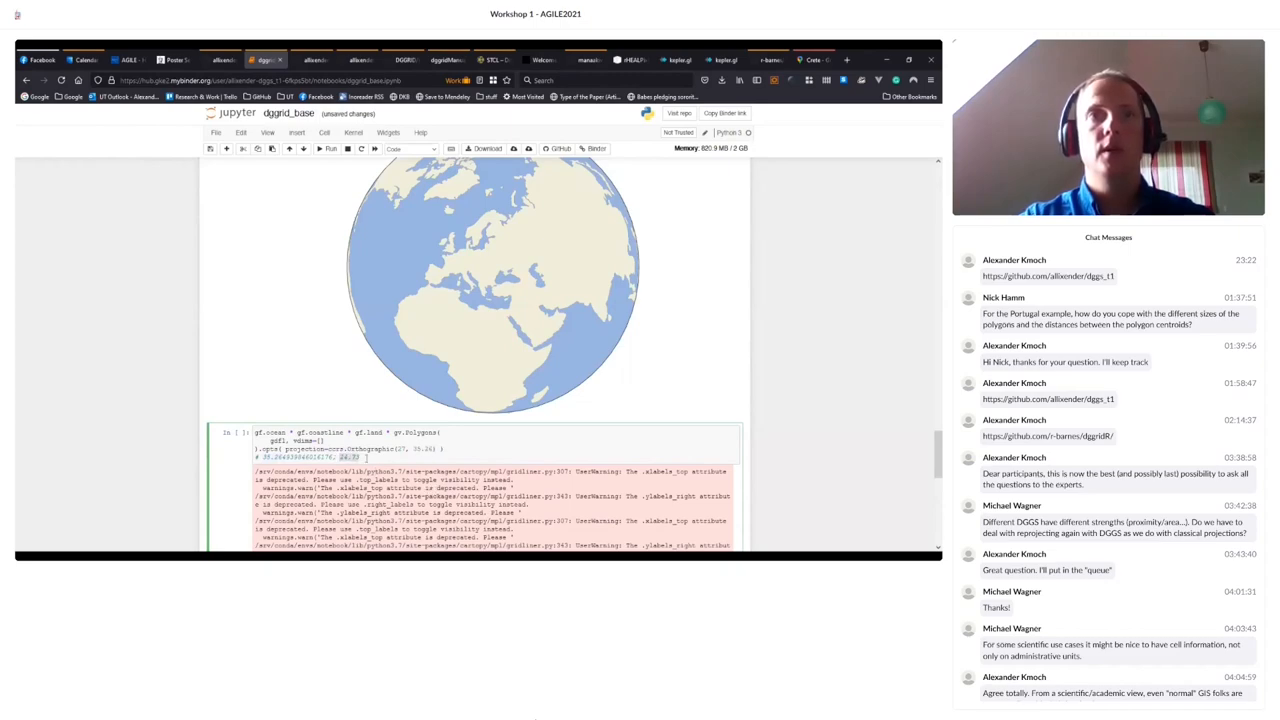
double_click(400, 449)
type("64.57")
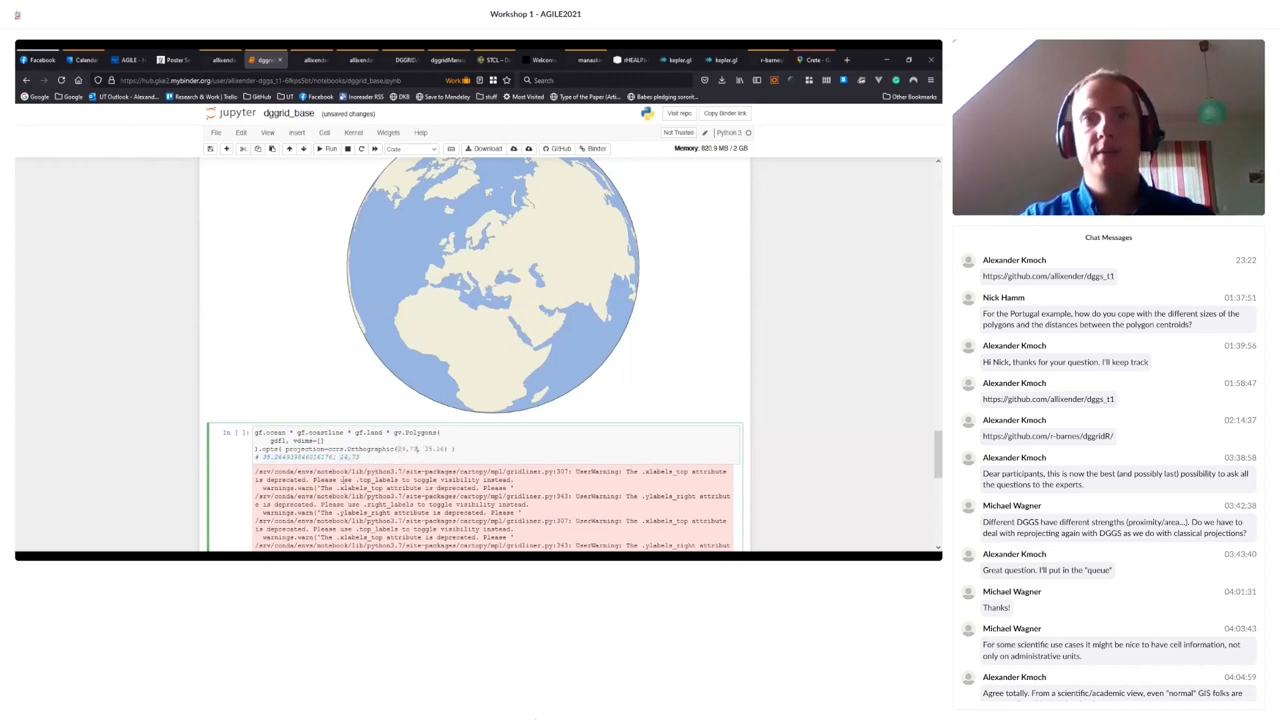
left_click(328, 148)
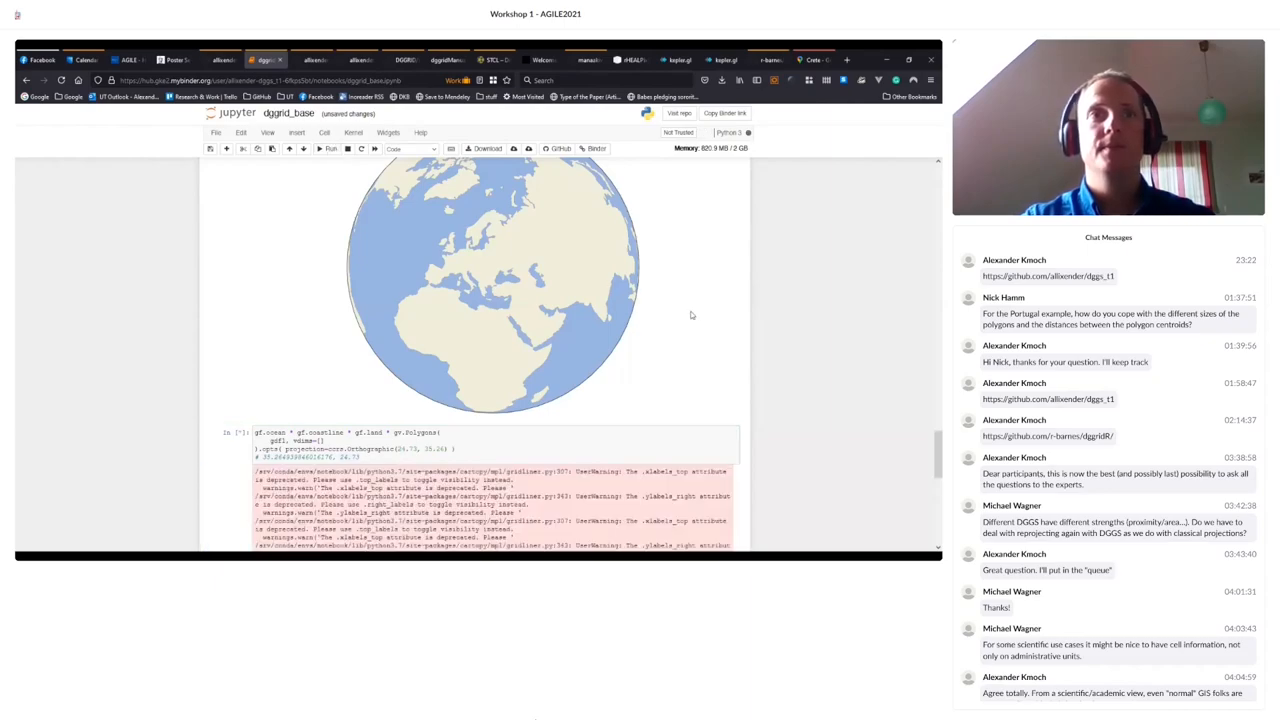
scroll(680, 327, "down", 2)
scroll(680, 327, "down", 3)
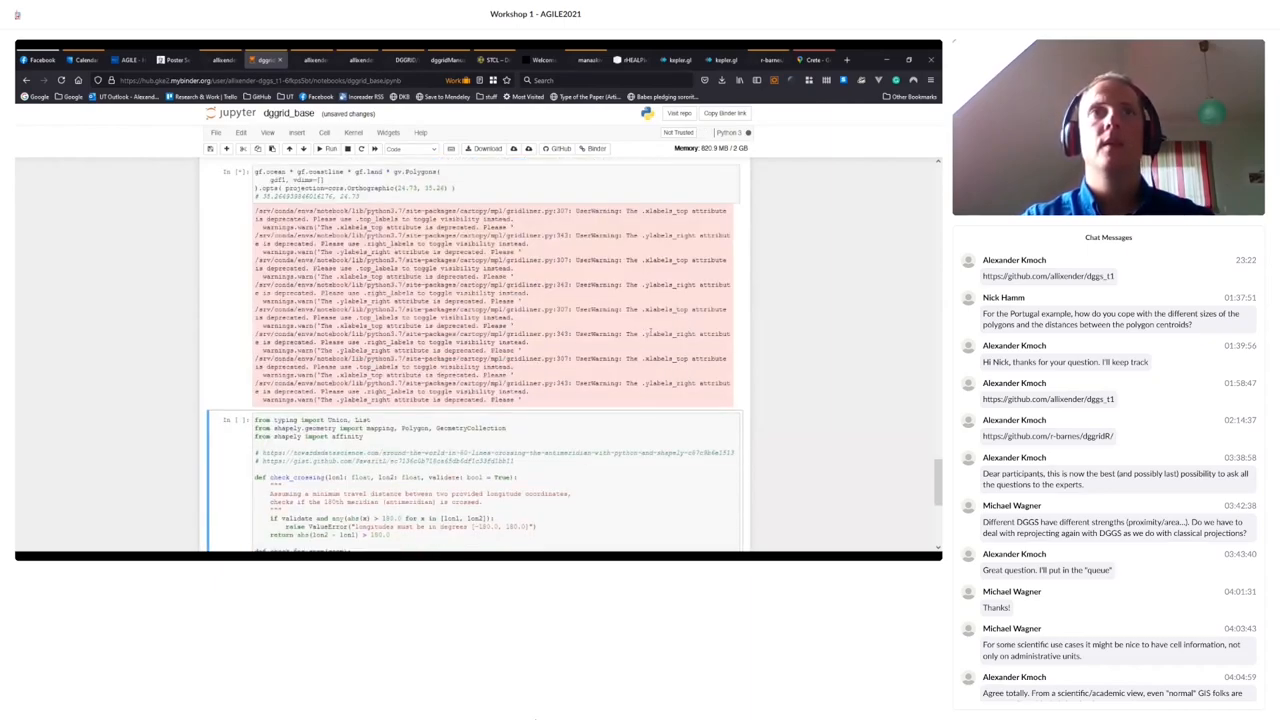
scroll(600, 365, "down", 3)
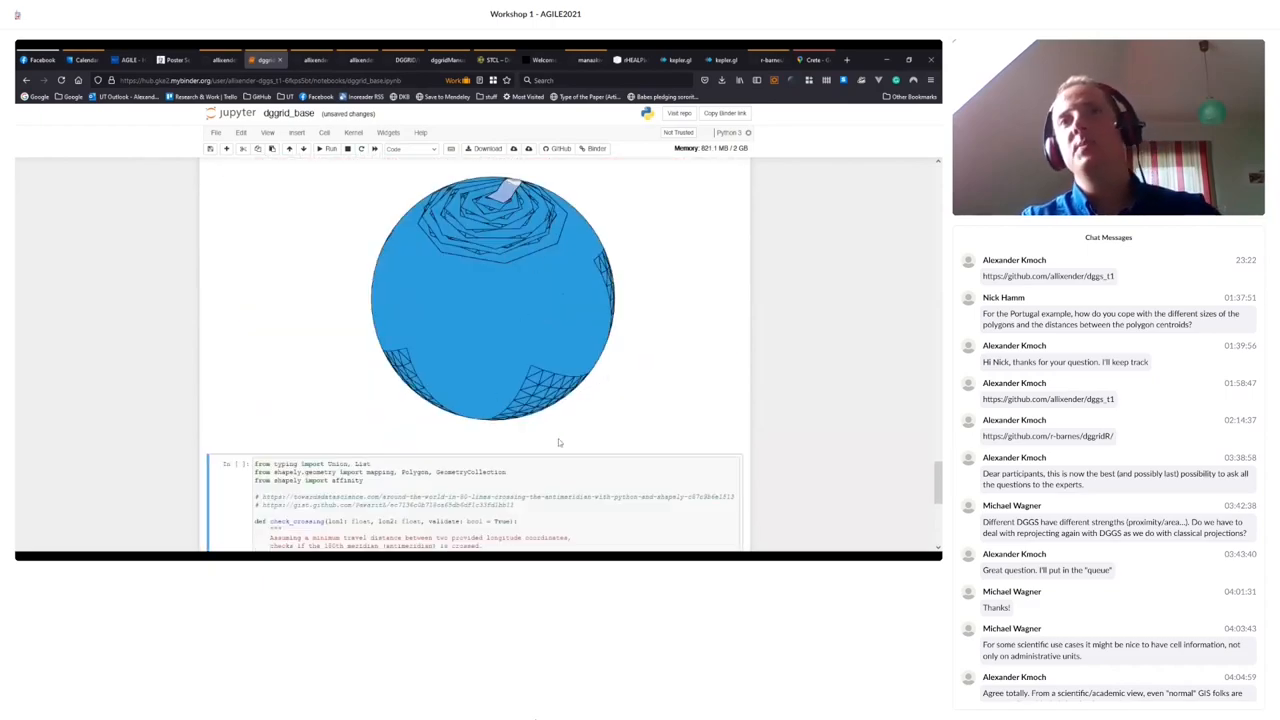
scroll(506, 326, "up", 5)
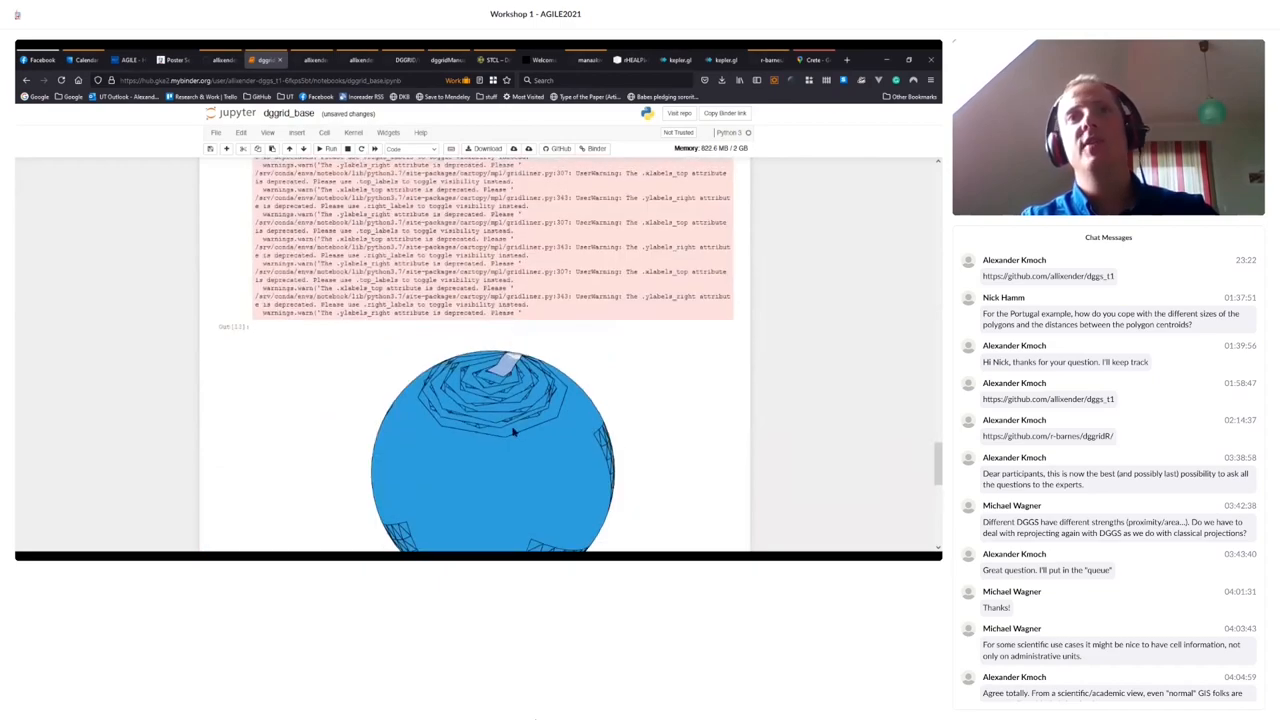
scroll(500, 420, "down", 2)
scroll(487, 466, "down", 2)
scroll(487, 466, "up", 5)
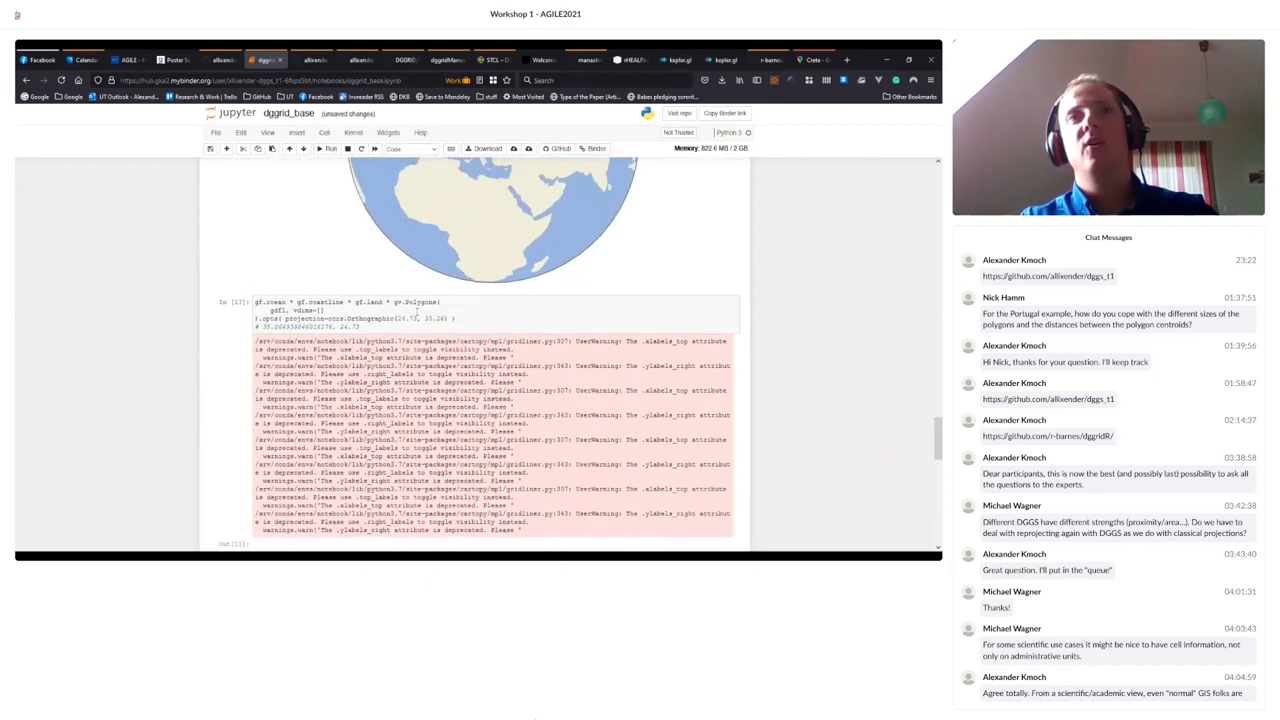
scroll(500, 400, "down", 6)
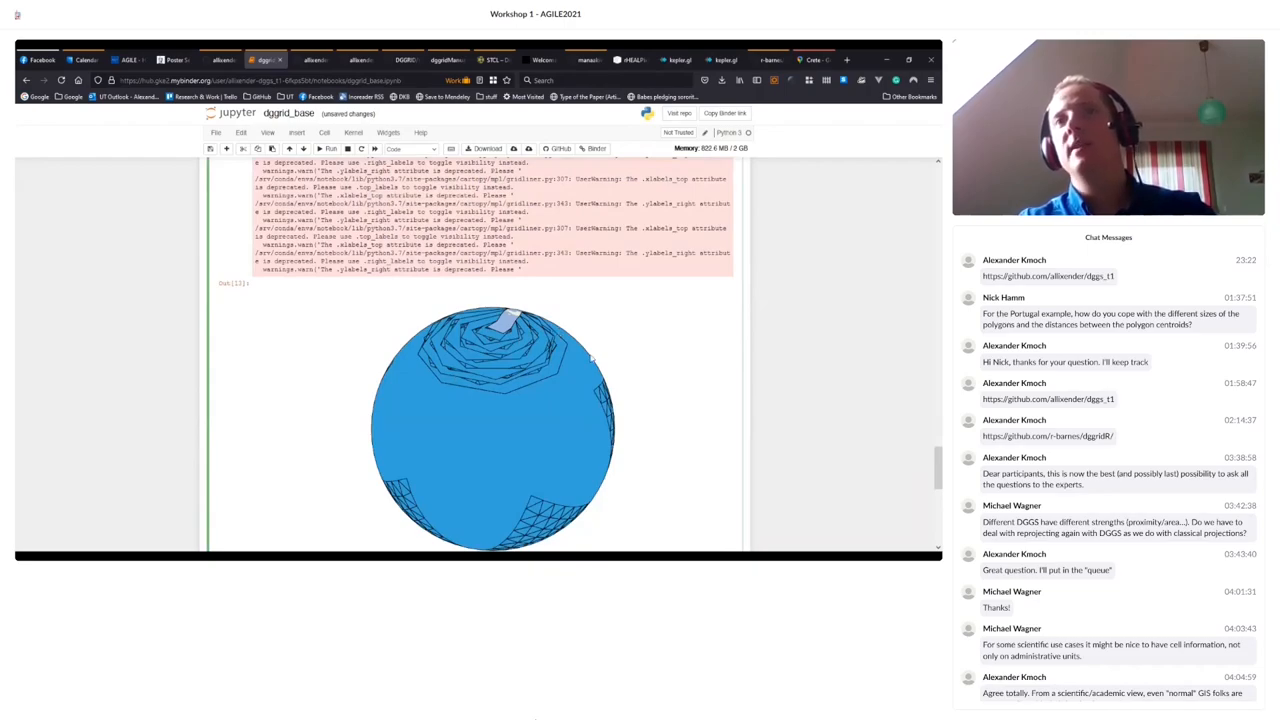
scroll(365, 405, "up", 8)
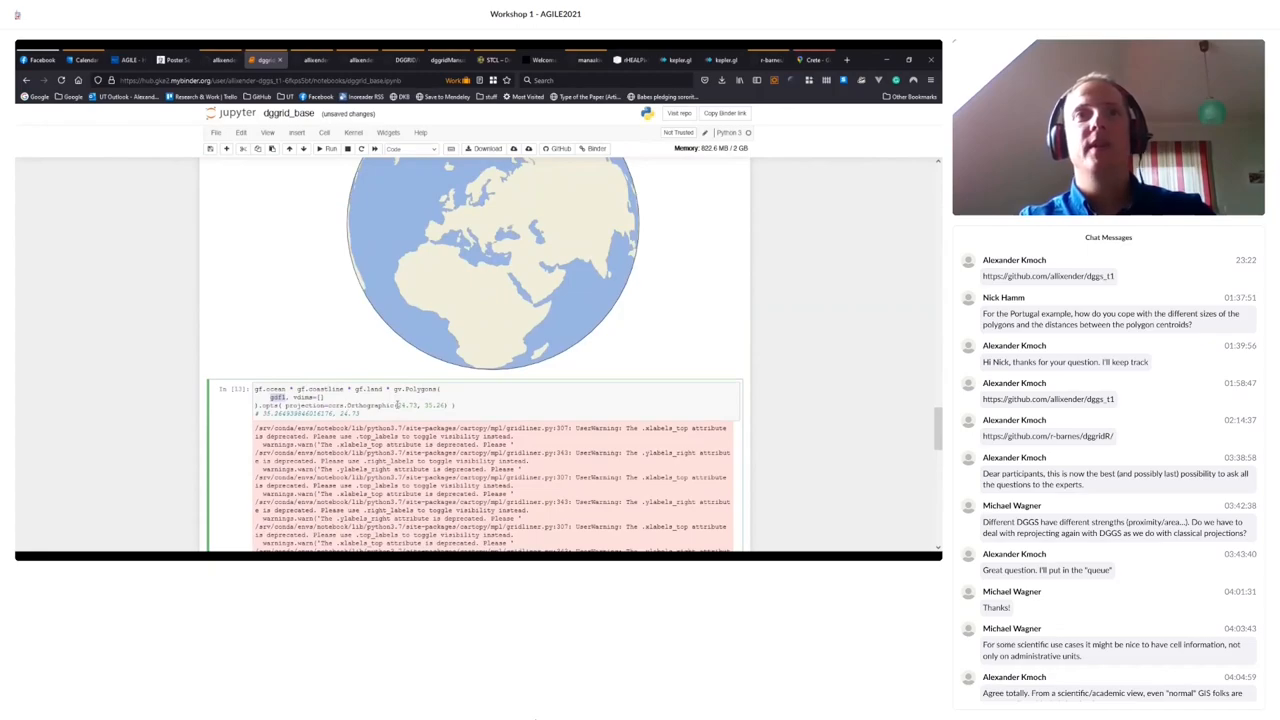
- Replace the first globe's Orthographic centre 0, 45 with 24.73, 35.24 and redraw it
left_click_drag(397, 405, 446, 405)
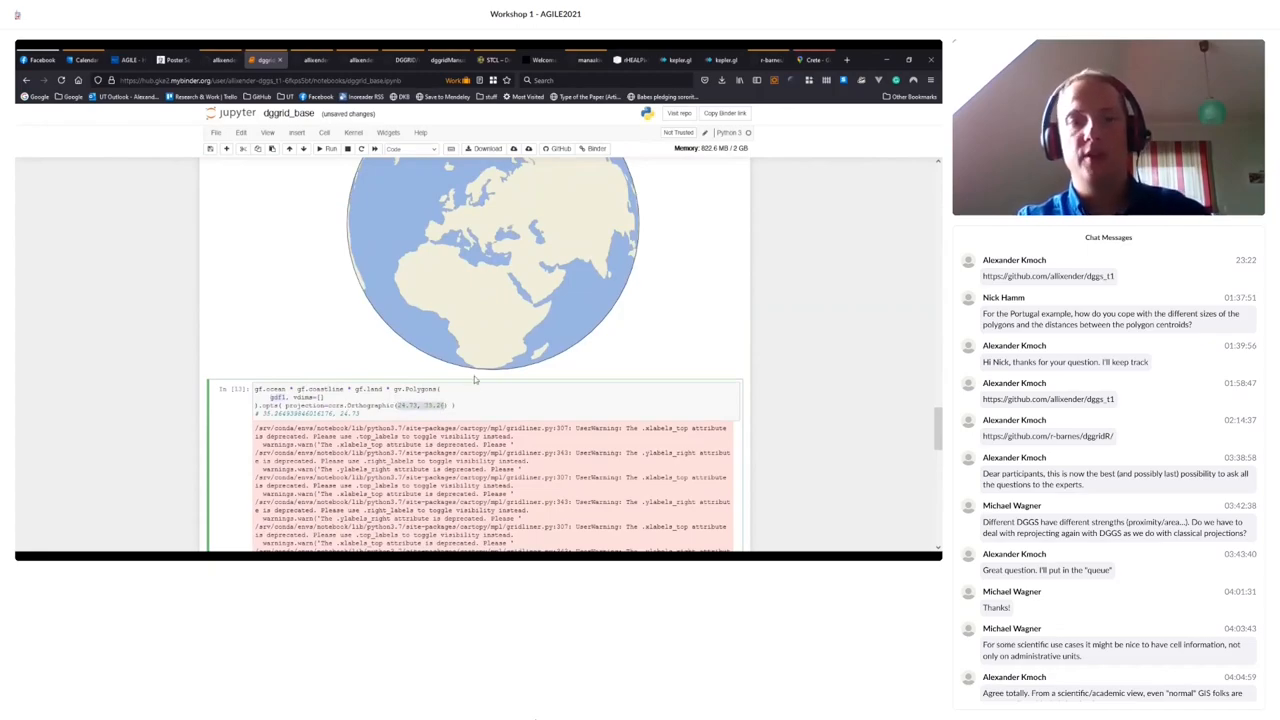
scroll(476, 380, "up", 5)
scroll(514, 236, "up", 5)
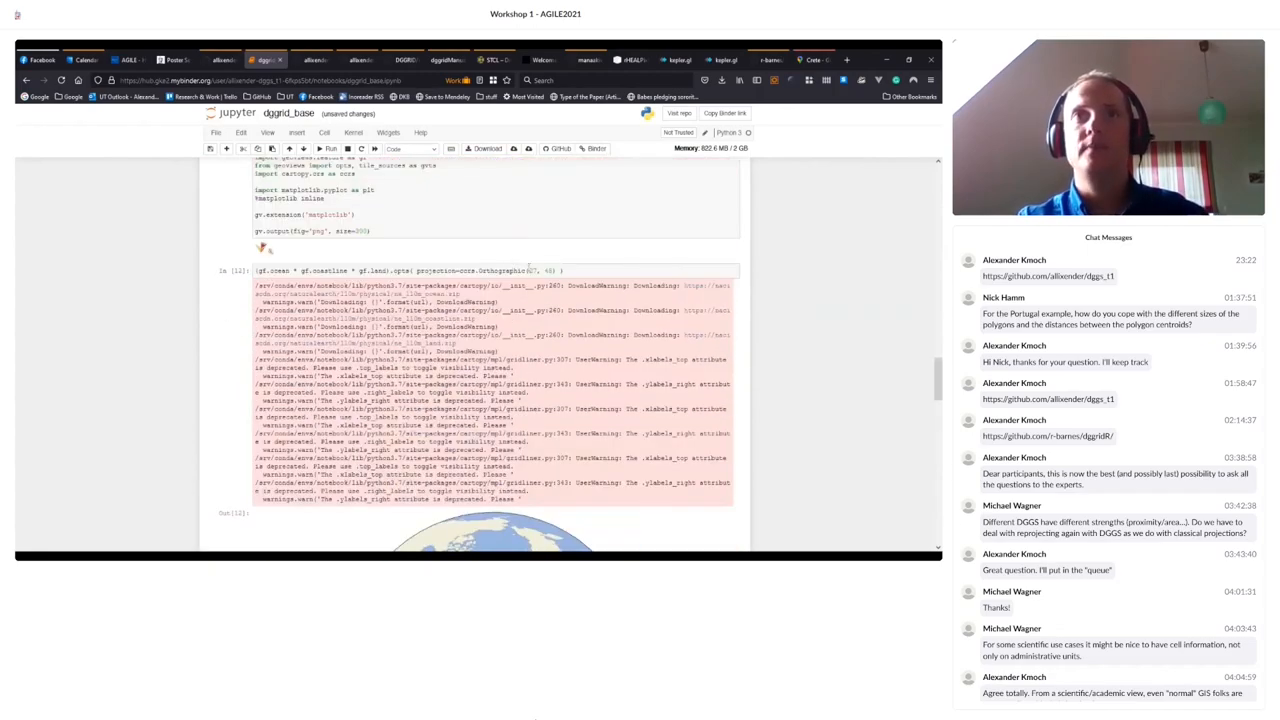
left_click_drag(529, 270, 550, 271)
type("24.73, 35.24")
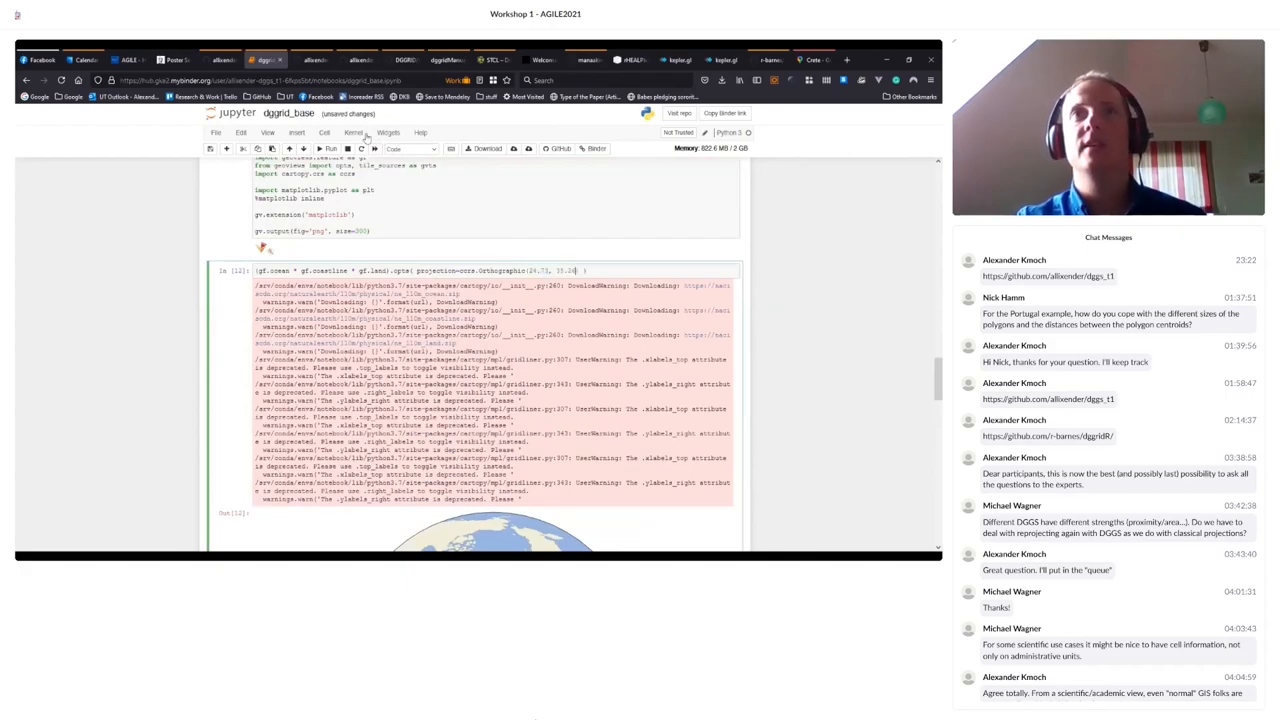
key("shift+Return")
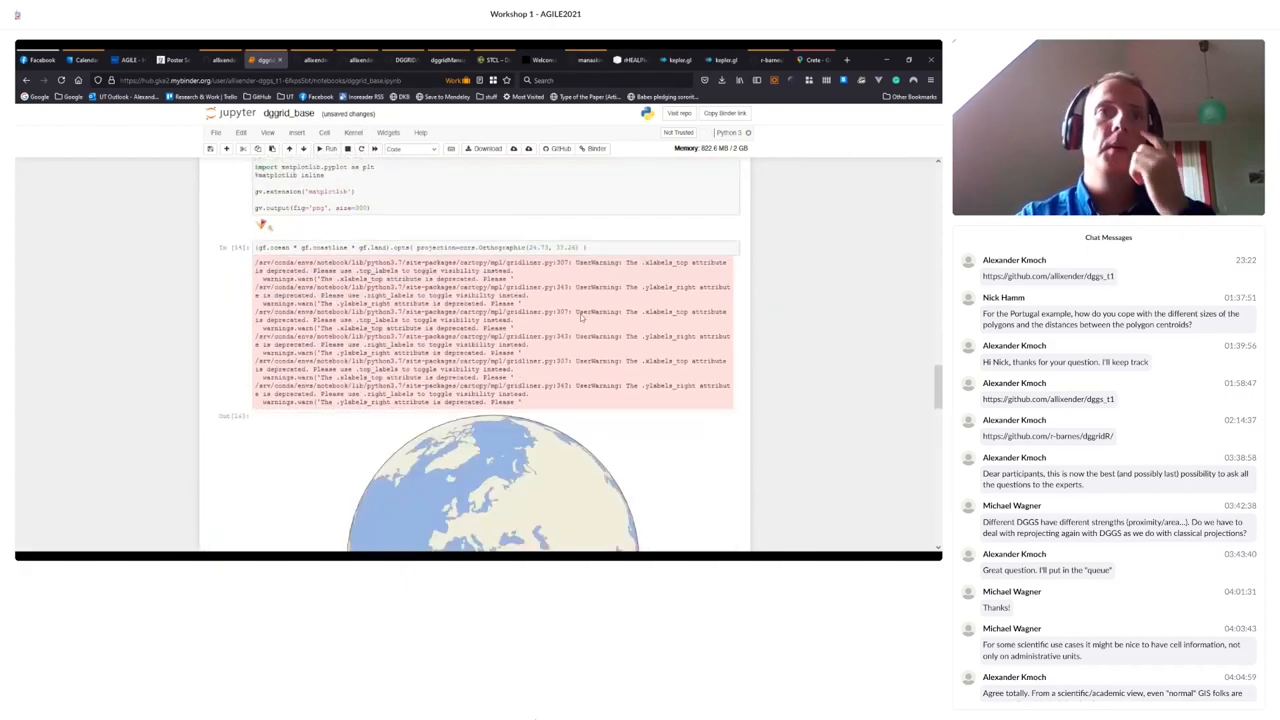
scroll(512, 368, "down", 5)
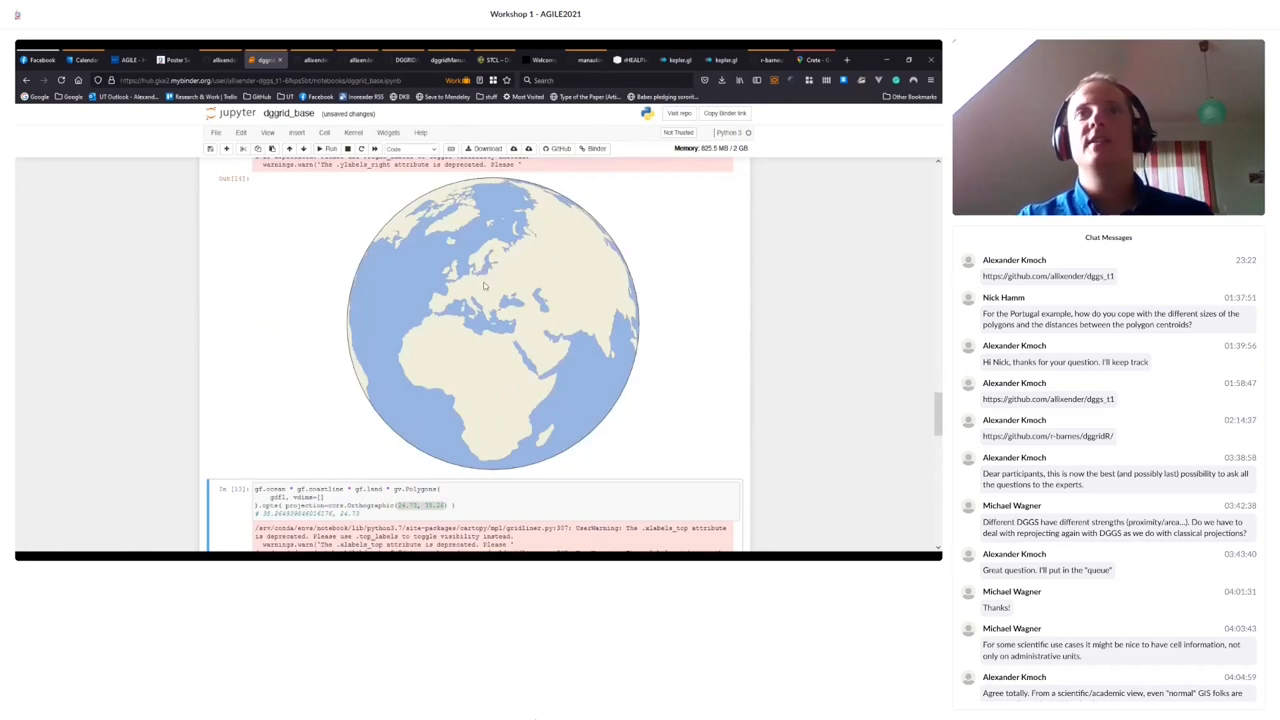
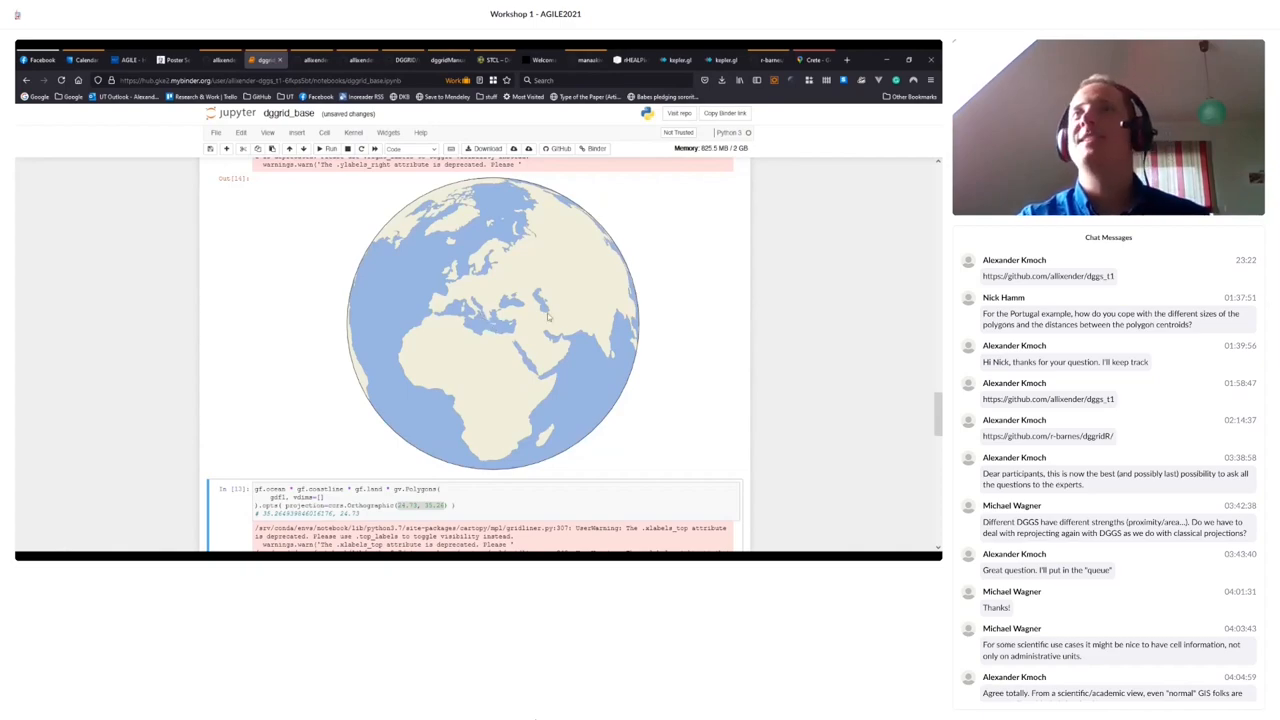
scroll(442, 357, "down", 5)
scroll(442, 357, "down", 5)
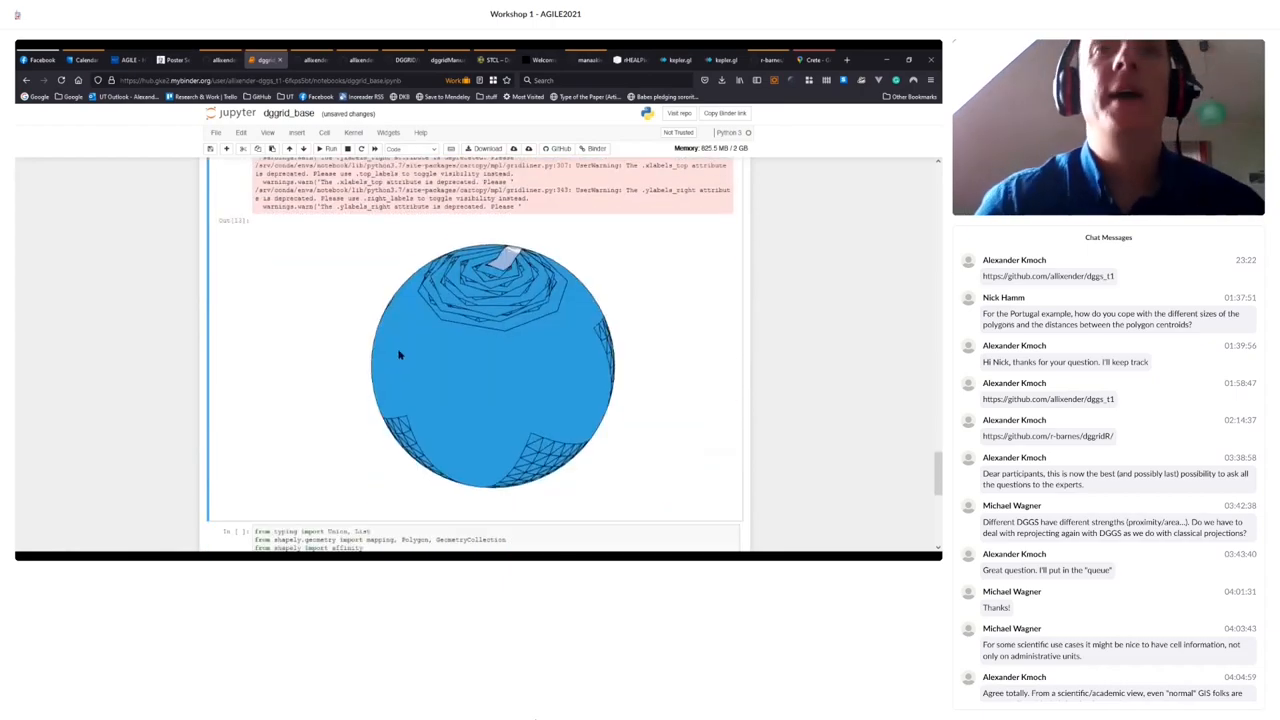
scroll(442, 357, "down", 5)
scroll(400, 353, "up", 3)
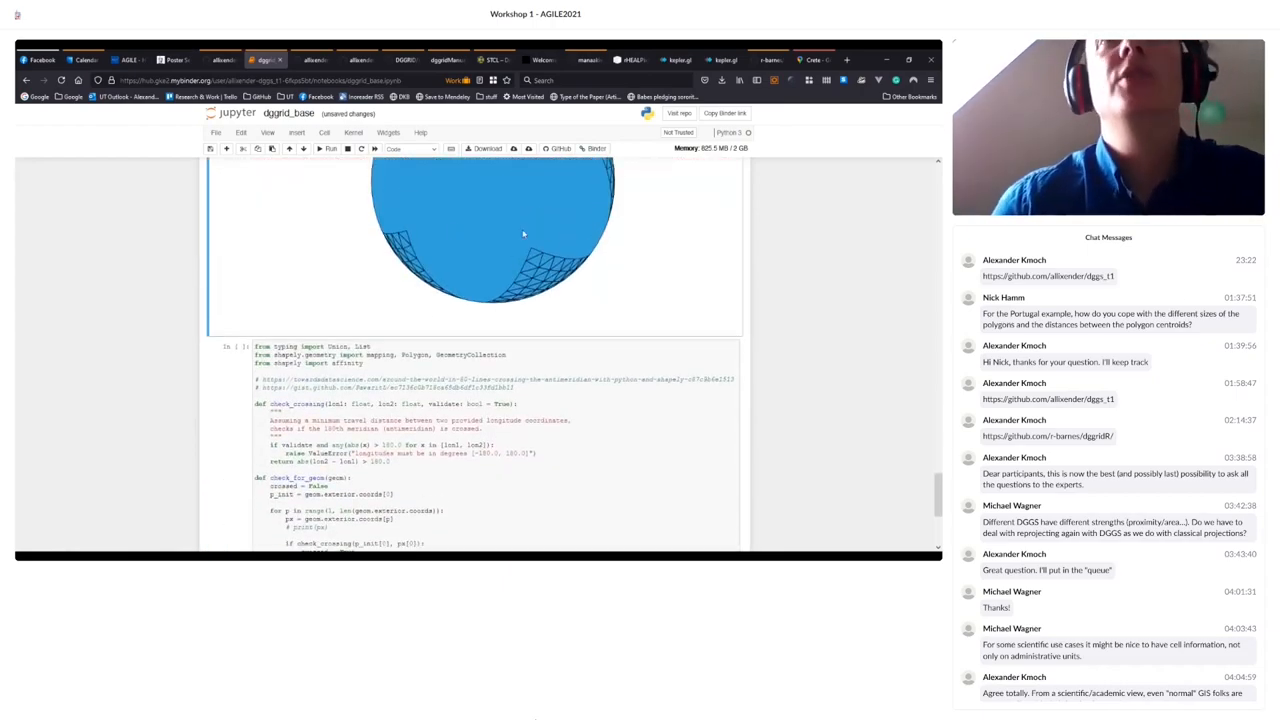
scroll(543, 229, "up", 2)
scroll(543, 229, "up", 3)
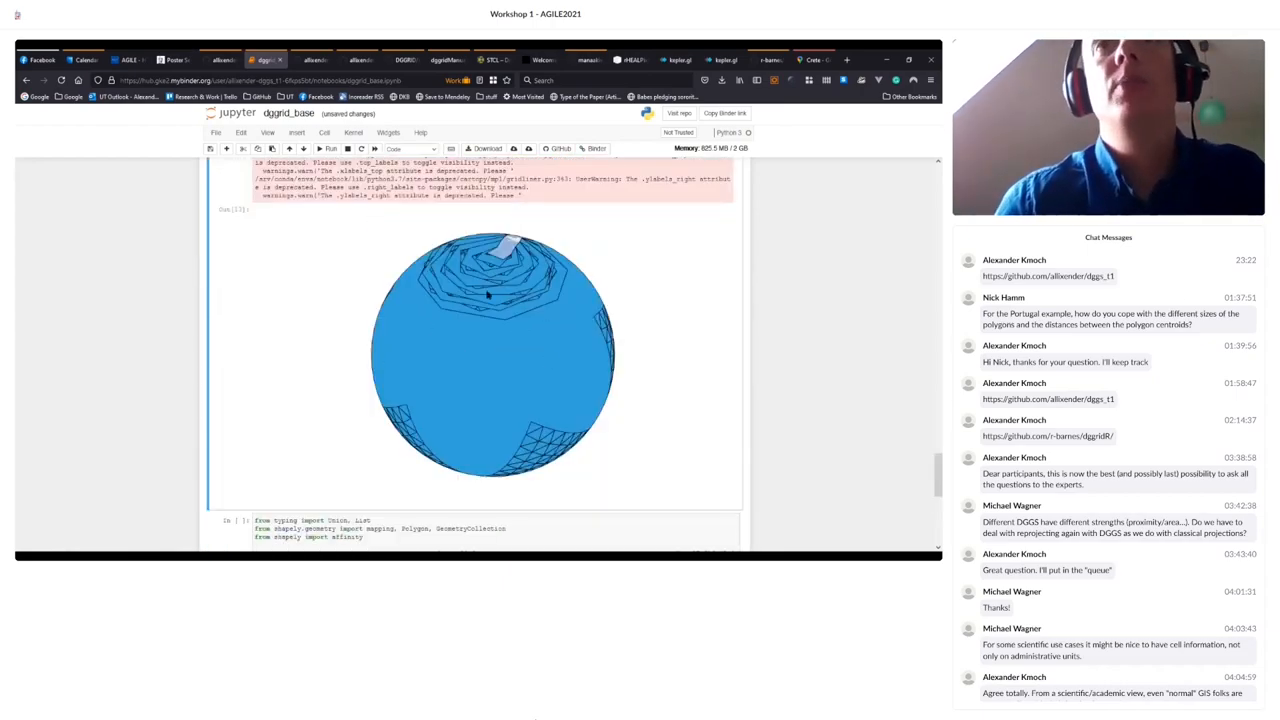
scroll(493, 265, "down", 3)
scroll(493, 265, "down", 1)
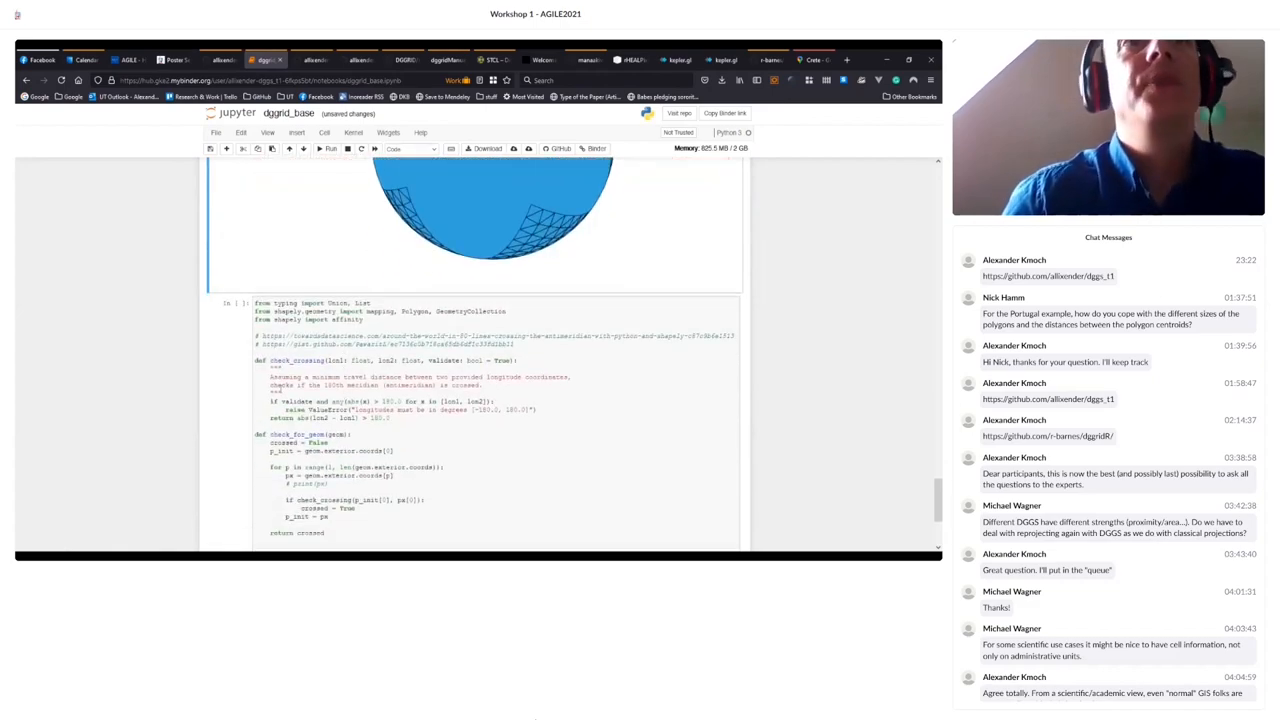
- Define the check_crossing functions and compute the antimeridian 'crossed' flag for every grid cell
double_click(293, 360)
scroll(293, 360, "down", 3)
scroll(293, 300, "down", 2)
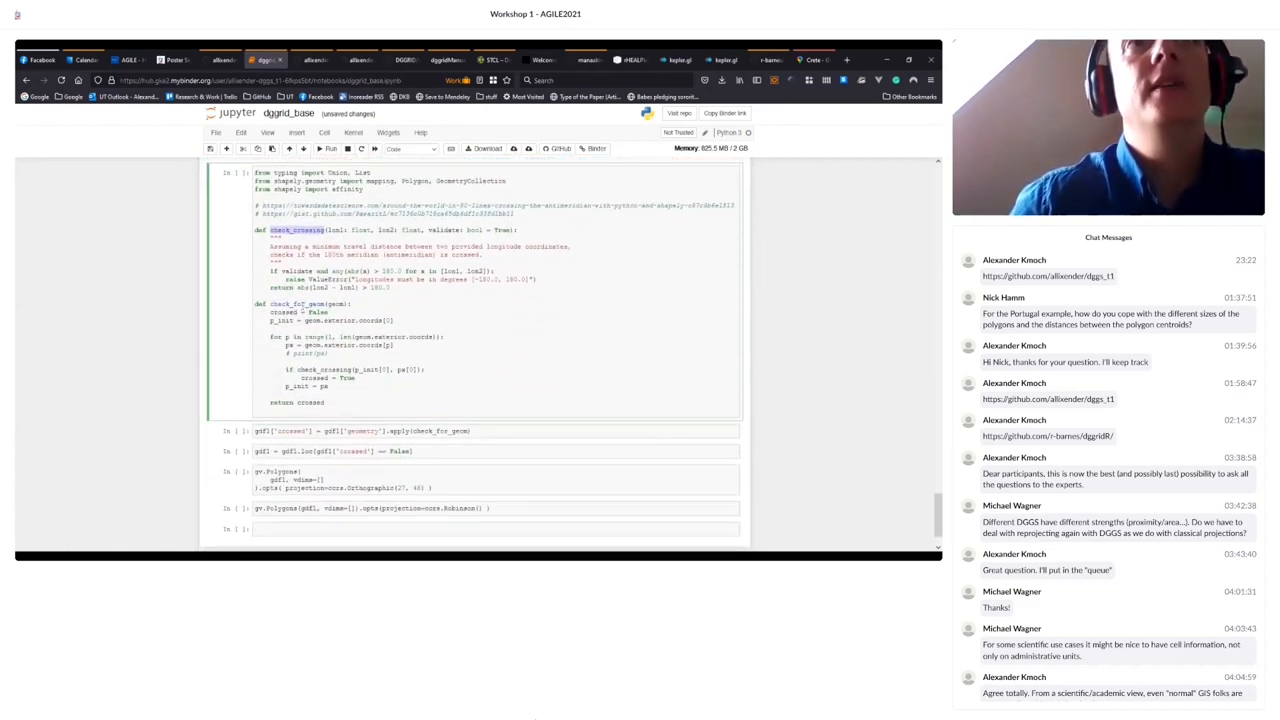
scroll(390, 244, "up", 3)
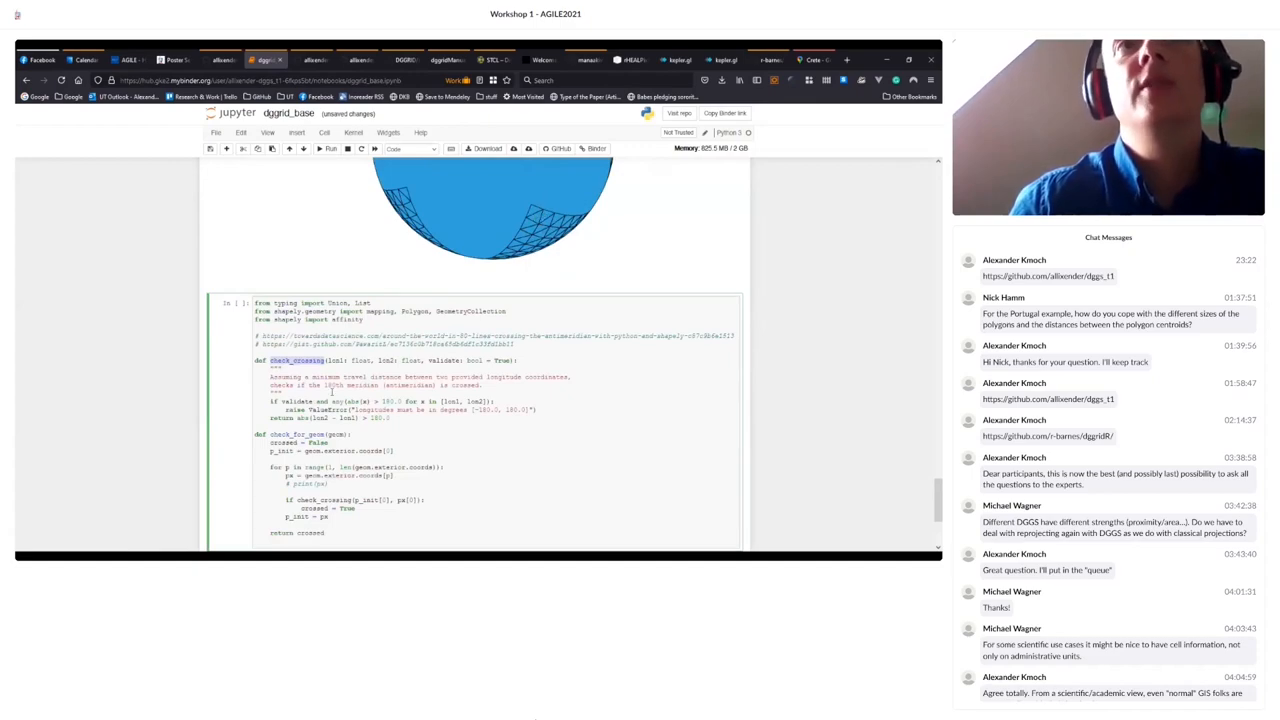
scroll(335, 373, "down", 3)
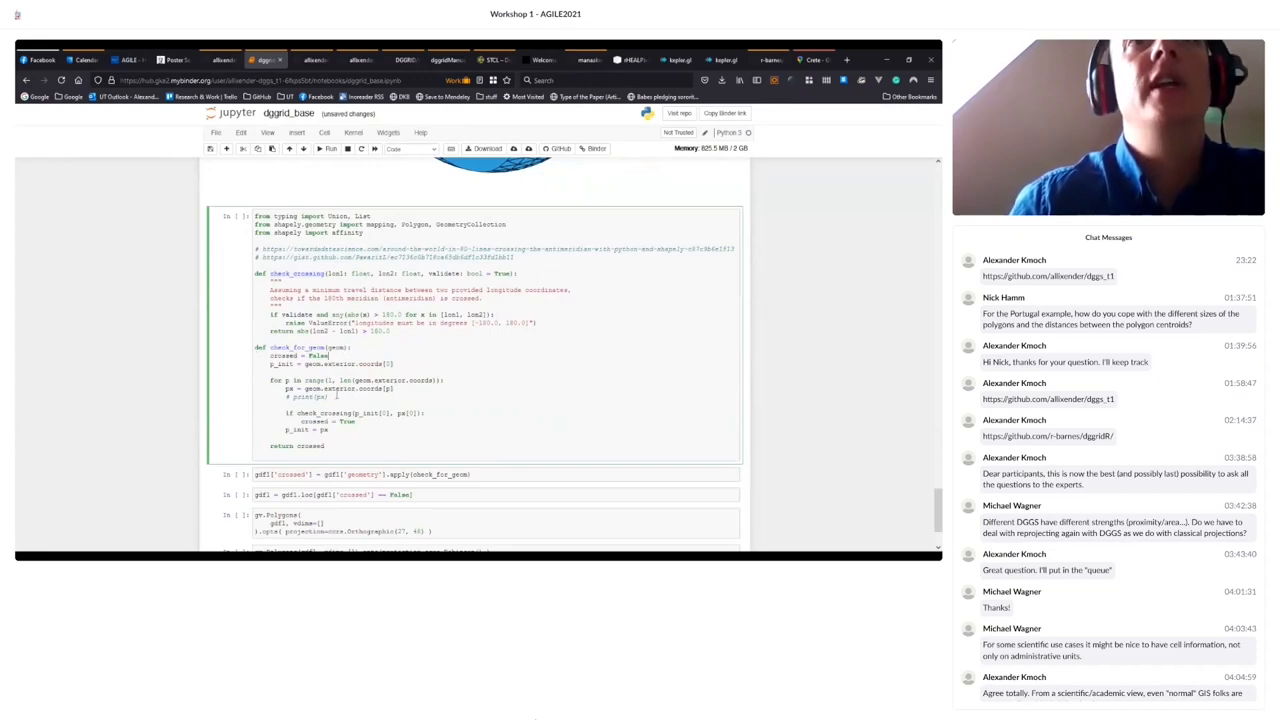
scroll(335, 397, "up", 3)
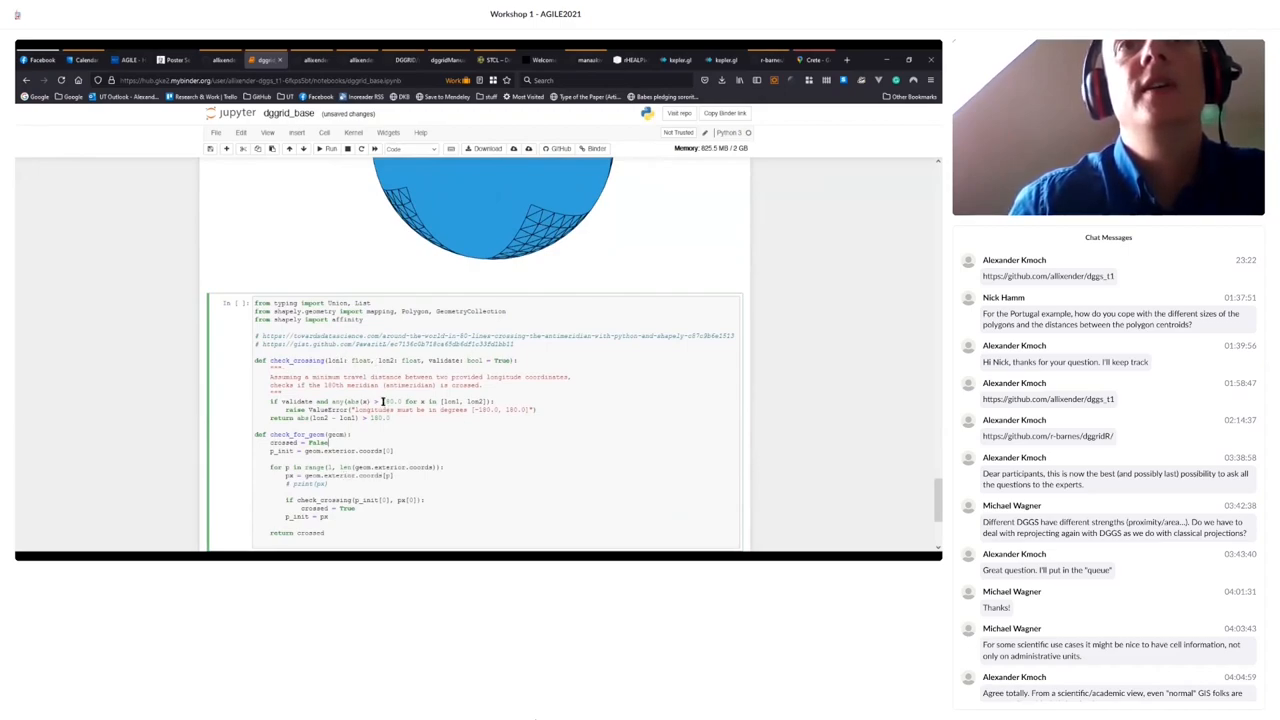
left_click_drag(367, 401, 421, 401)
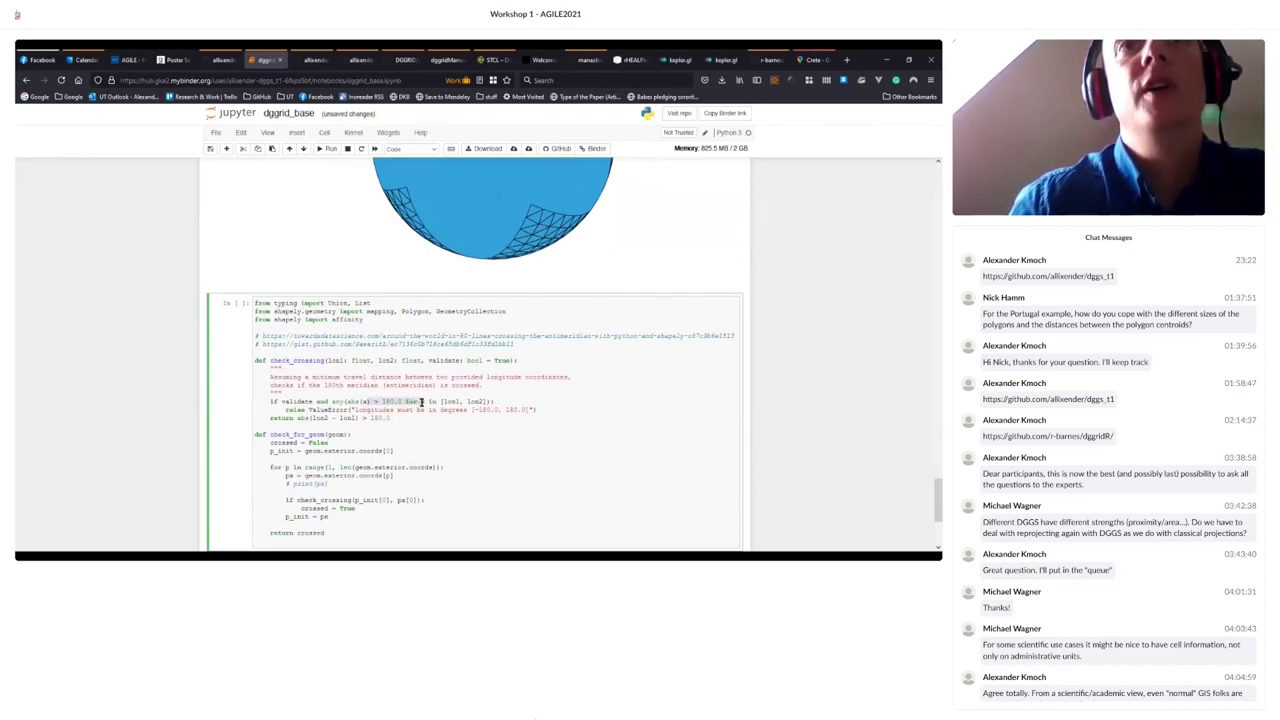
left_click(330, 148)
scroll(470, 370, "down", 4)
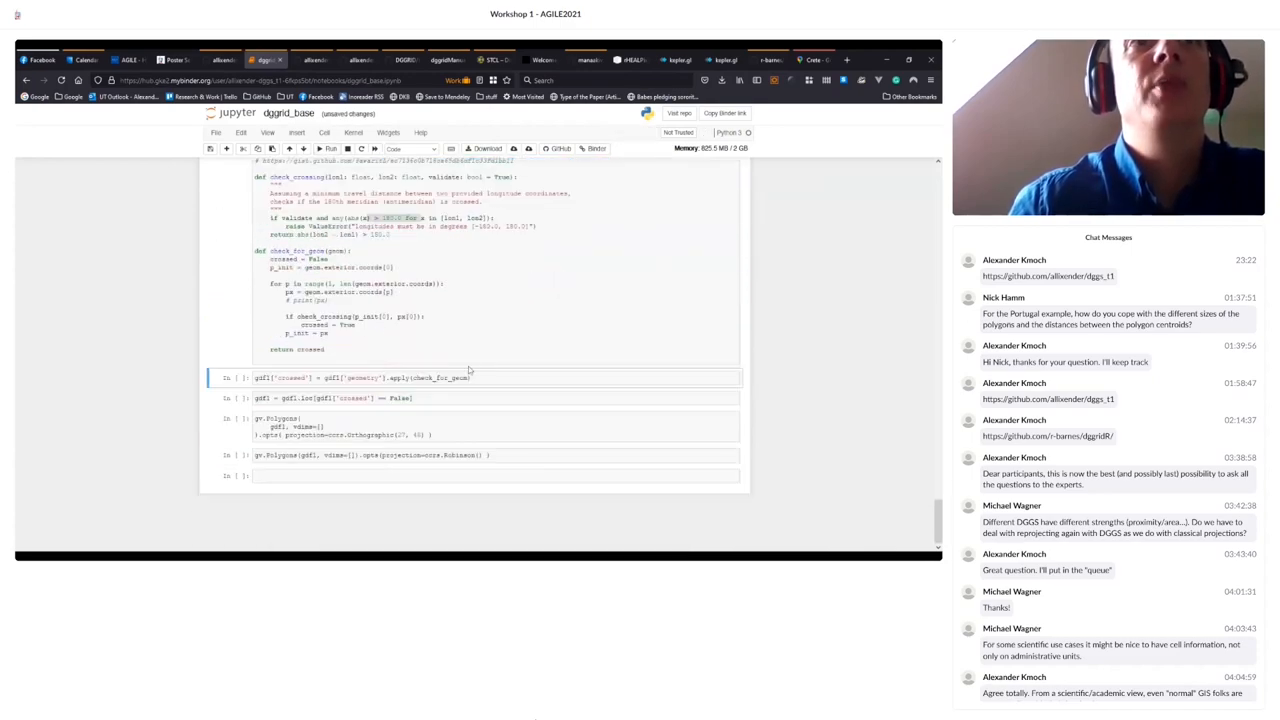
left_click(330, 148)
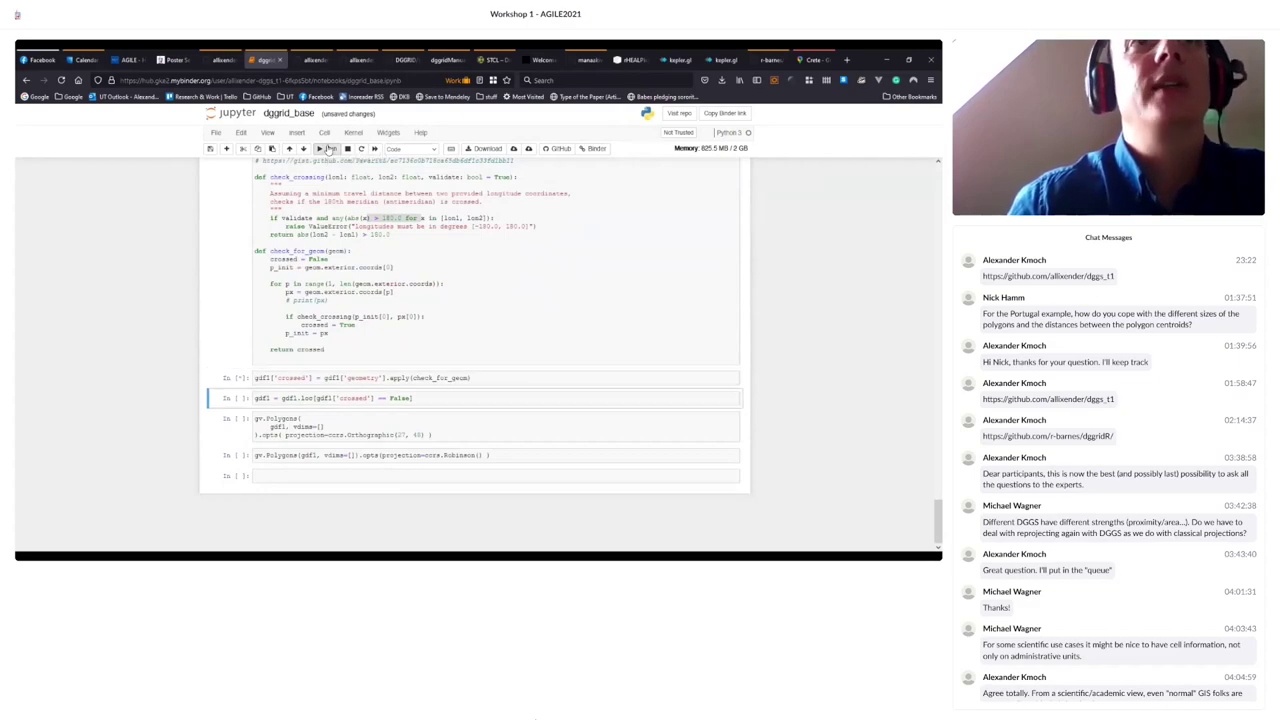
double_click(440, 378)
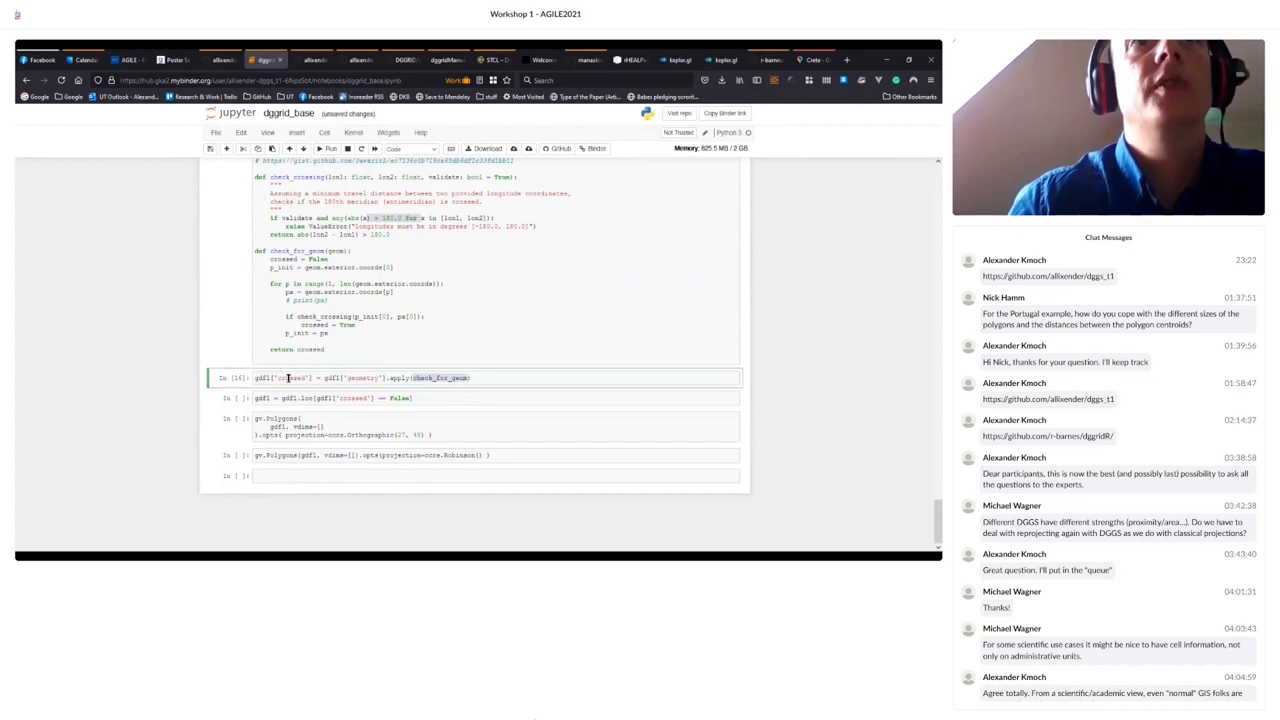
left_click(330, 148)
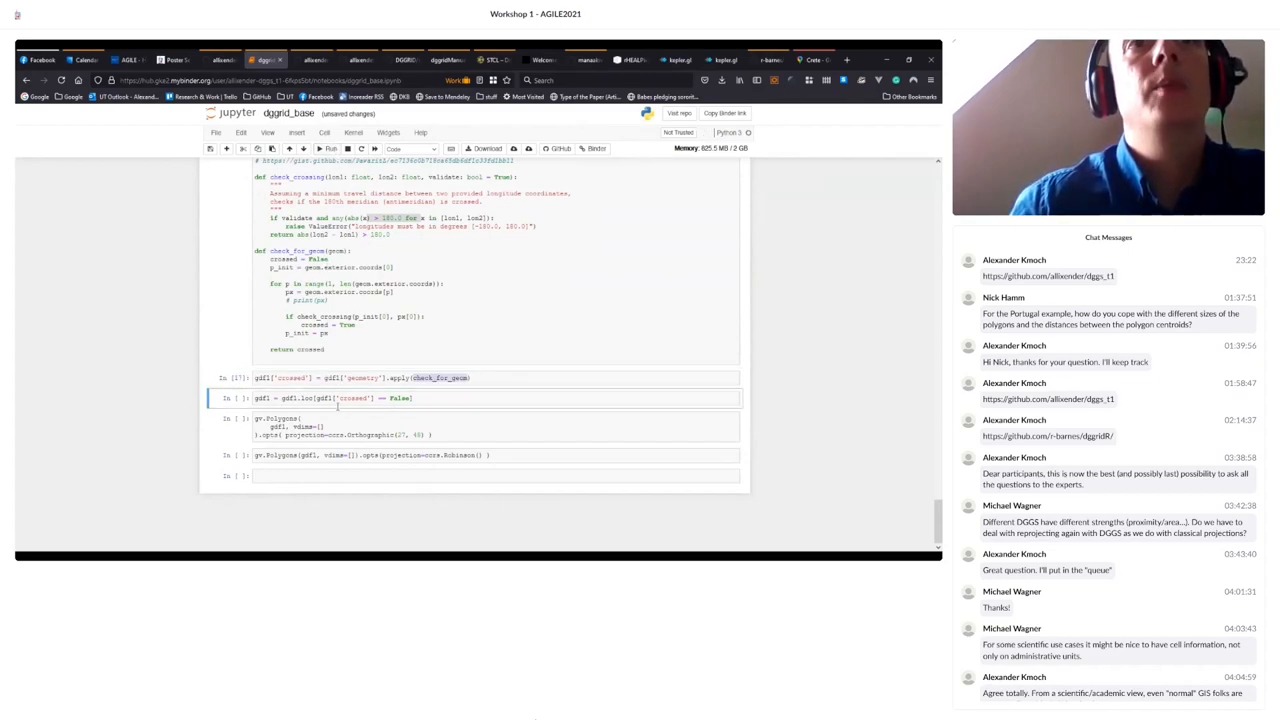
- Keep only uncrossed cells with gdf1.loc and plot them on the orthographic globe
left_click_drag(283, 398, 413, 400)
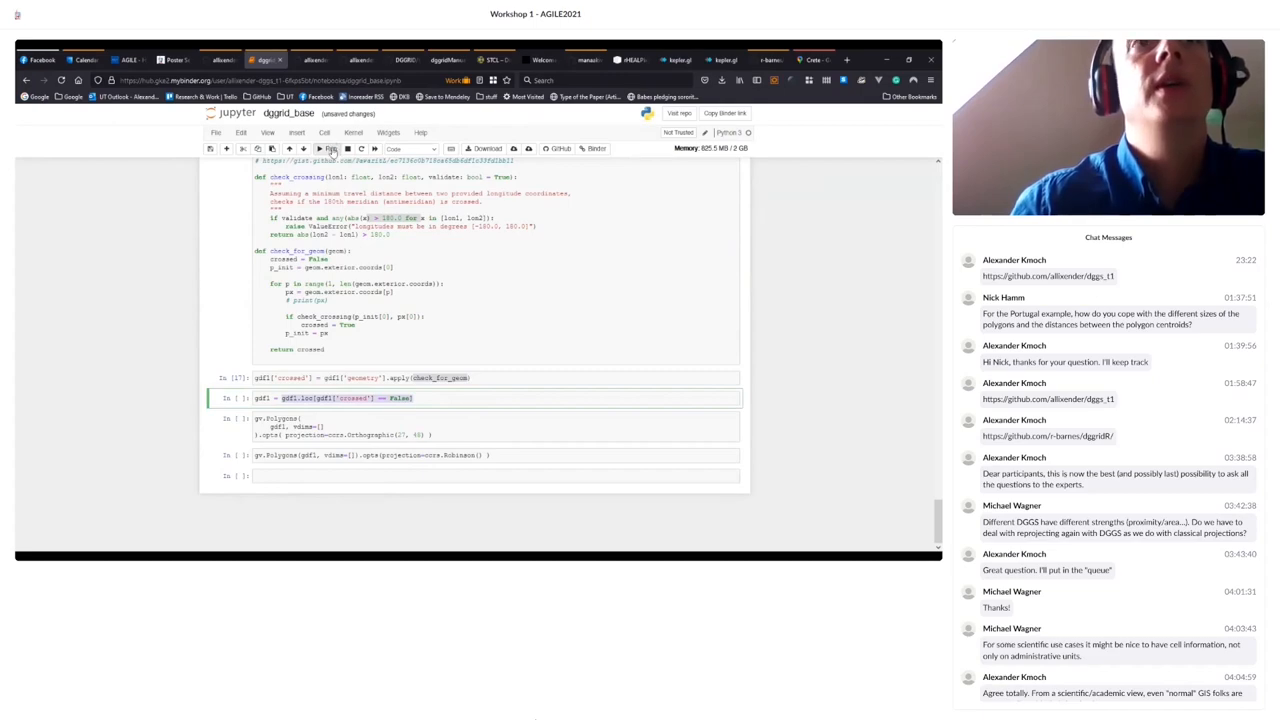
left_click(333, 150)
left_click(419, 398)
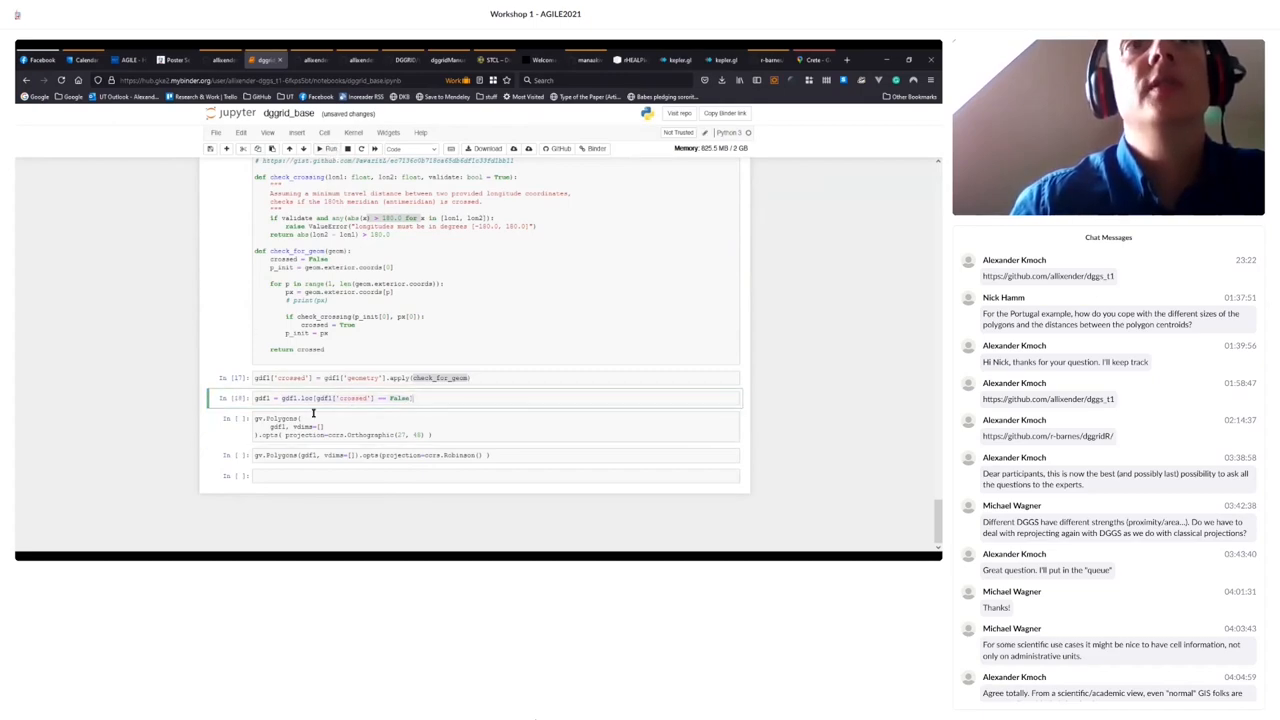
left_click(325, 426)
left_click(330, 149)
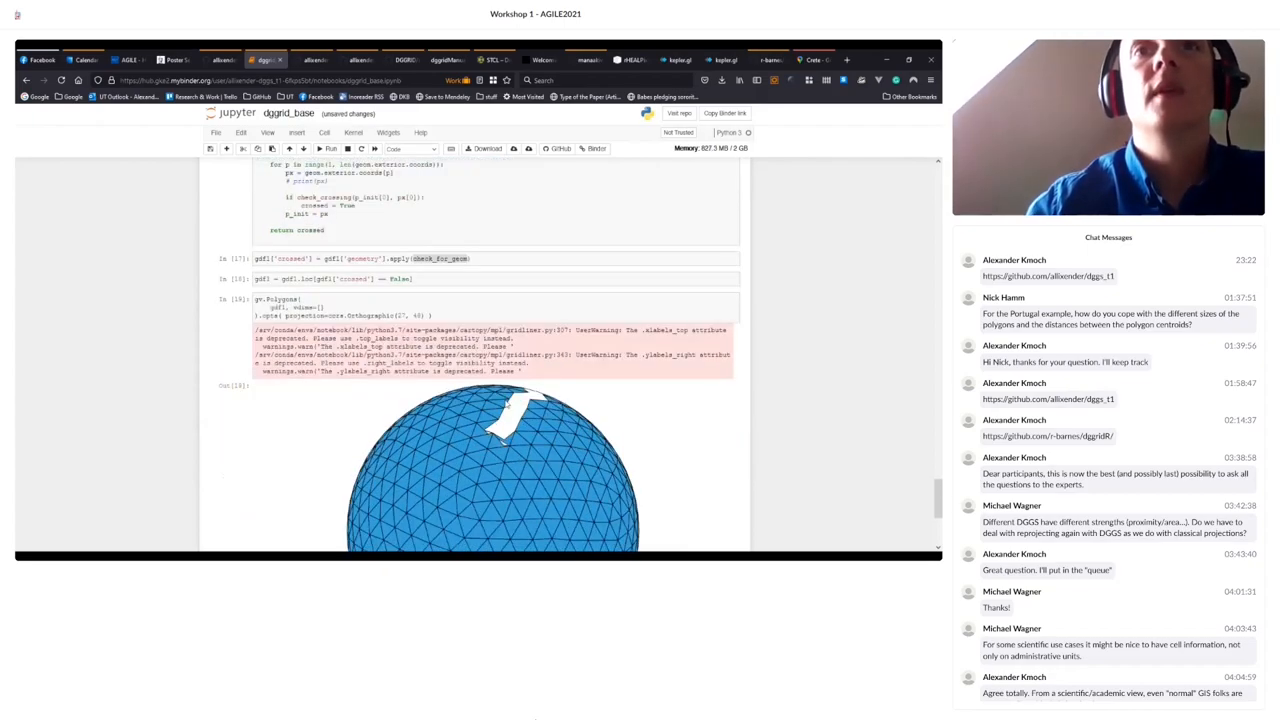
scroll(507, 398, "down", 3)
scroll(510, 350, "down", 2)
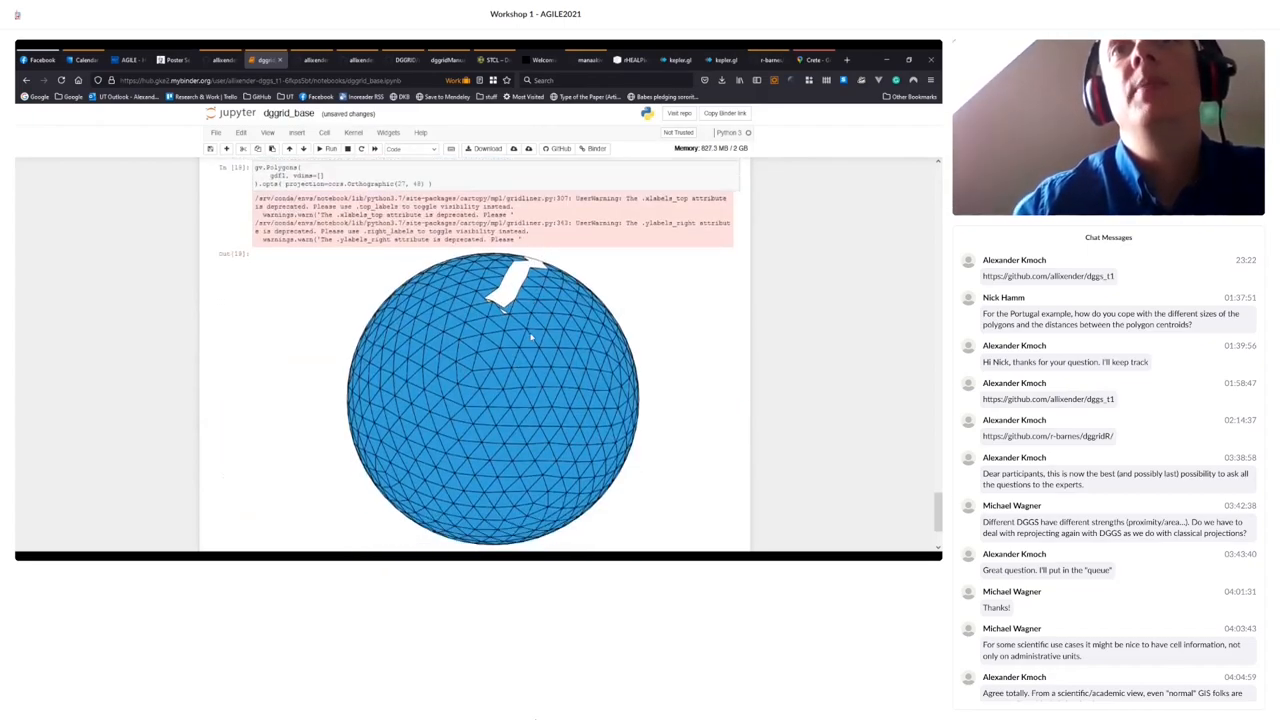
scroll(546, 280, "down", 2)
scroll(510, 258, "up", 2)
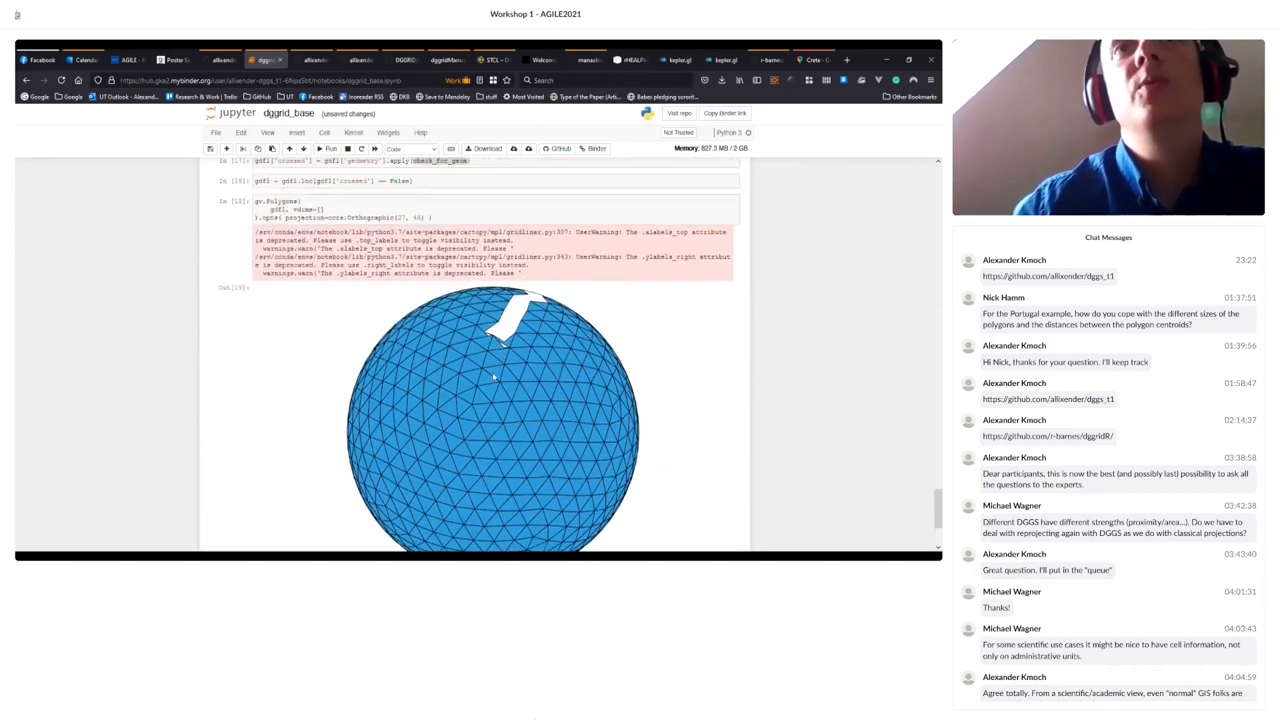
scroll(493, 377, "up", 1)
scroll(506, 361, "down", 3)
scroll(478, 310, "up", 3)
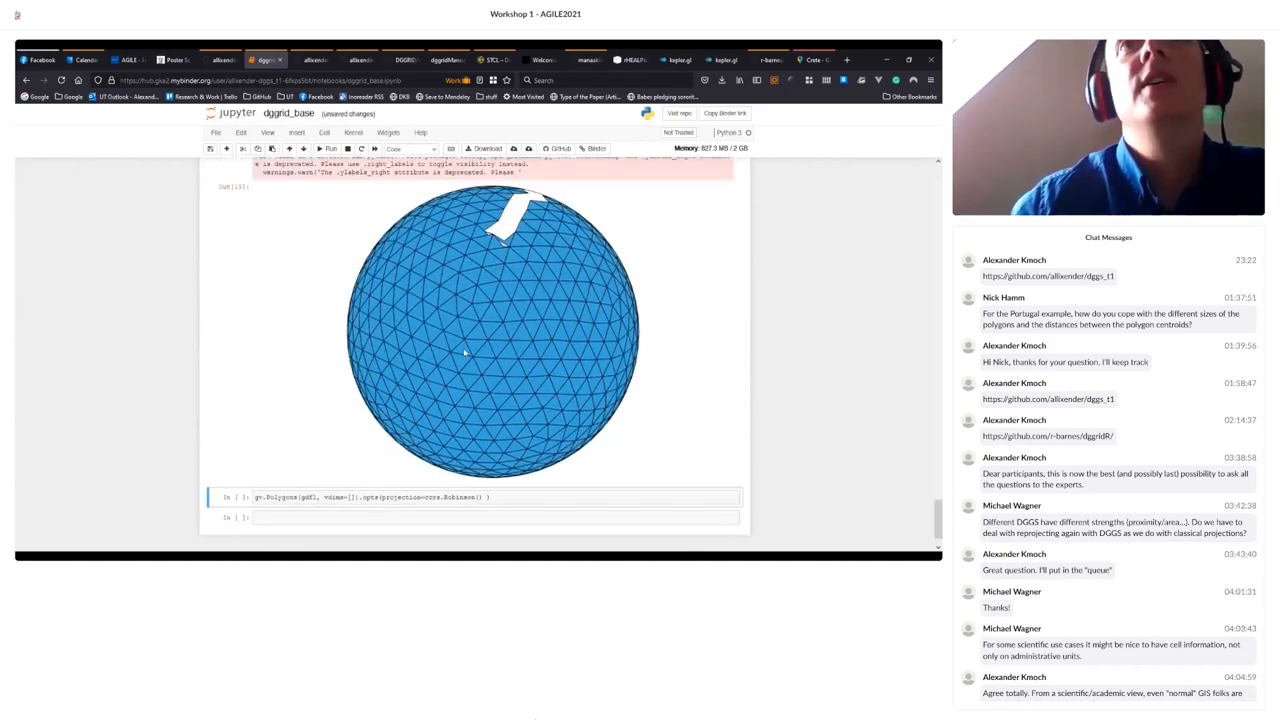
scroll(478, 310, "up", 2)
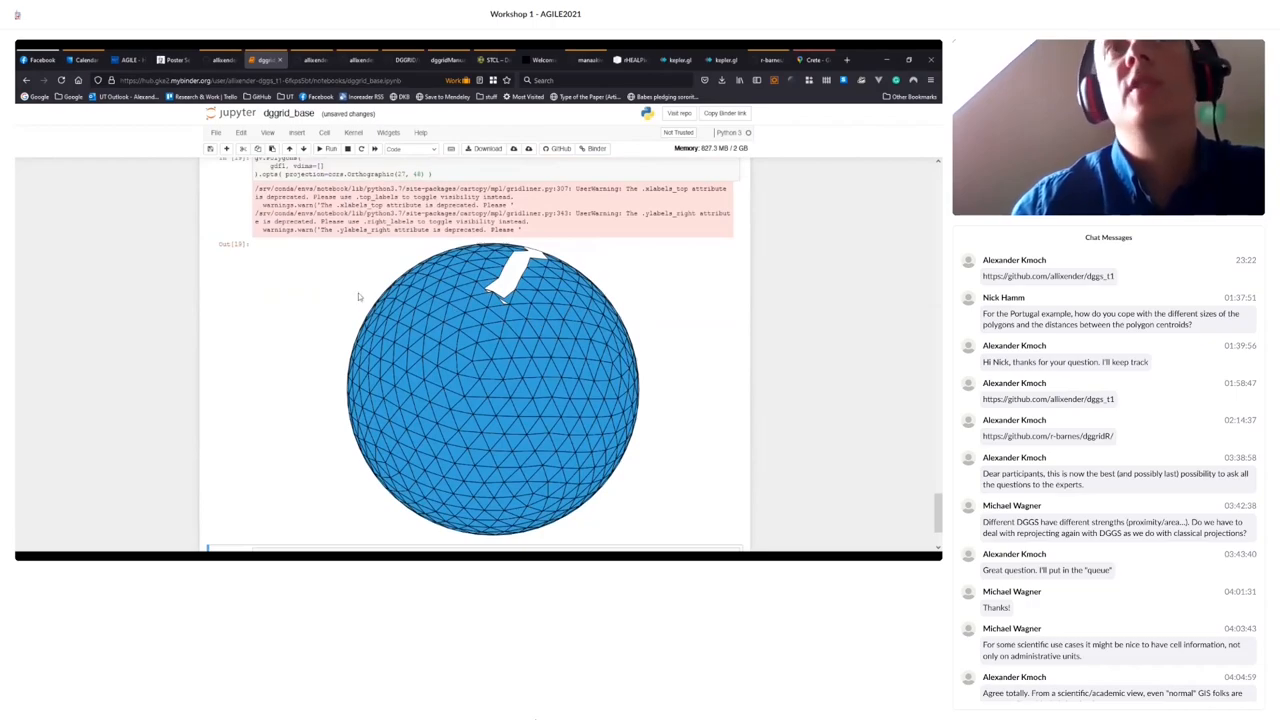
scroll(500, 350, "up", 3)
scroll(460, 400, "up", 2)
scroll(478, 484, "down", 2)
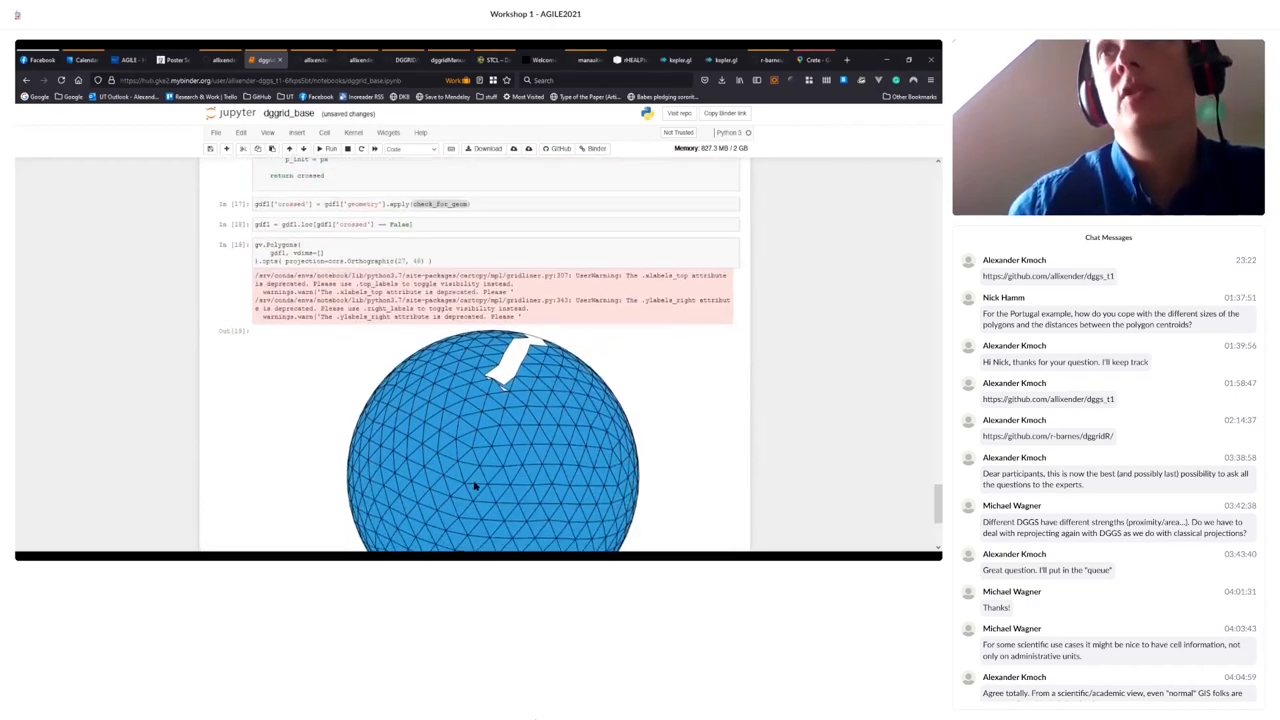
scroll(459, 443, "down", 3)
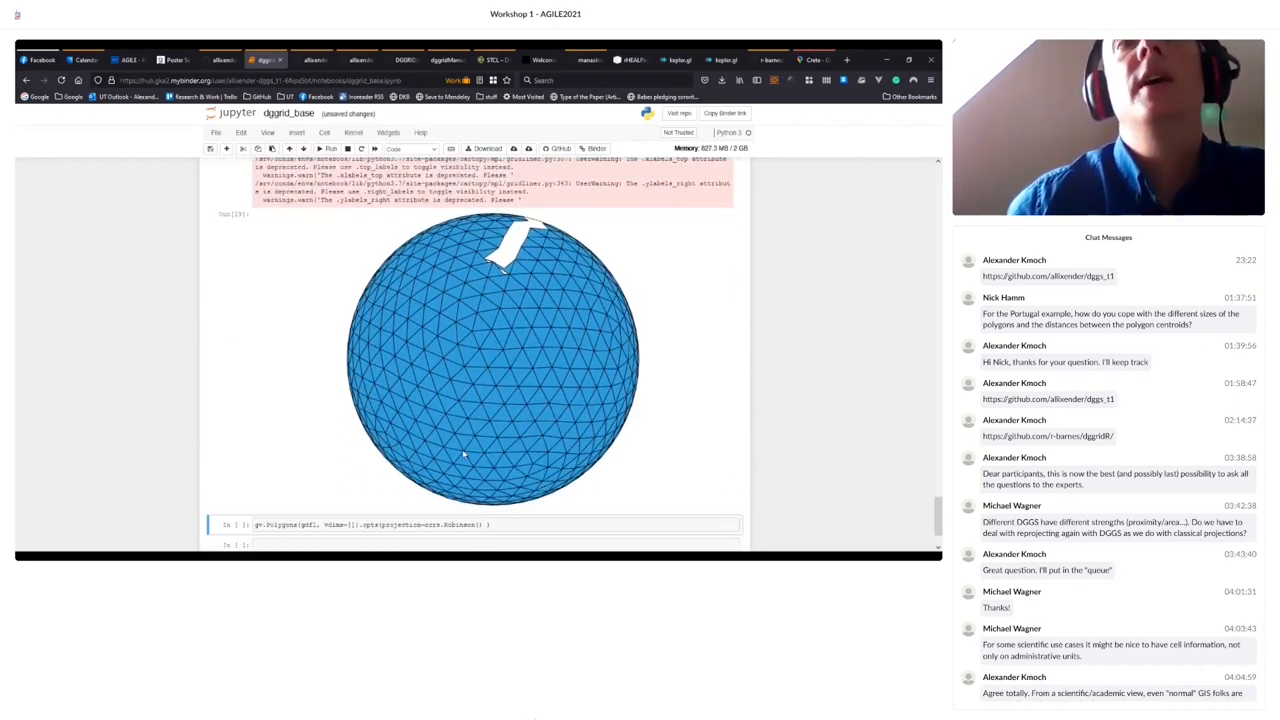
scroll(459, 443, "down", 2)
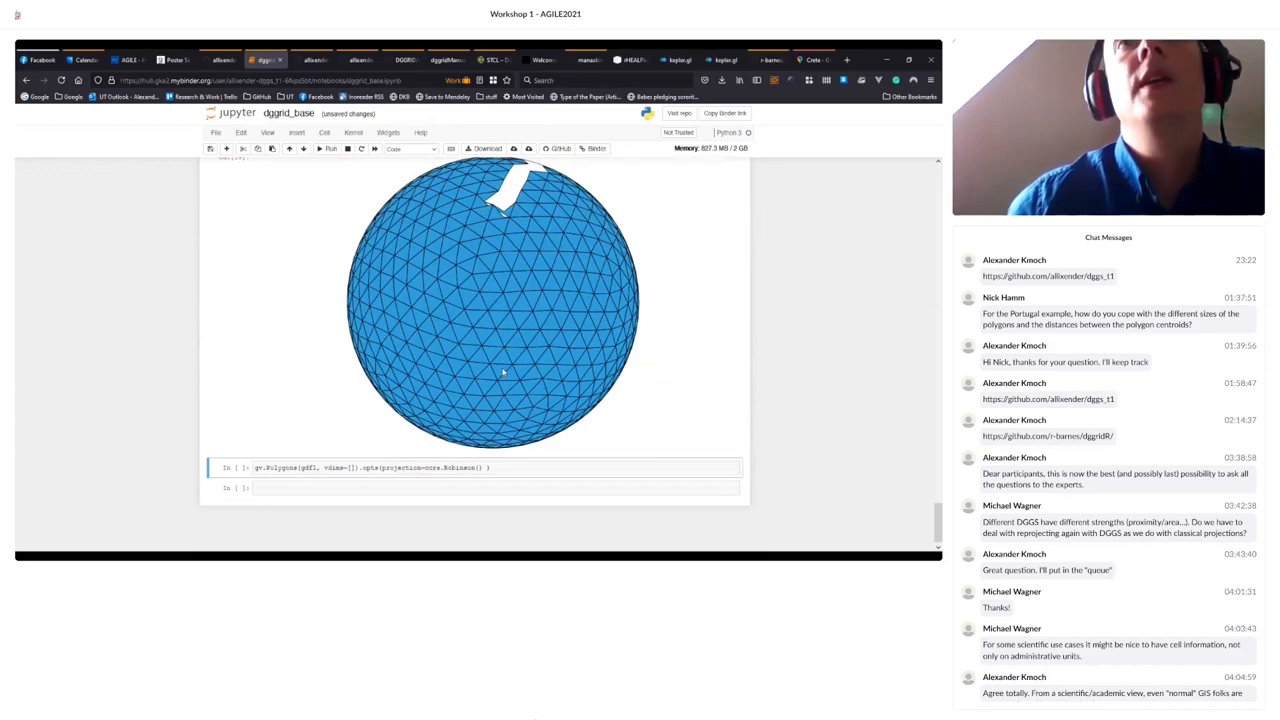
scroll(503, 373, "up", 1)
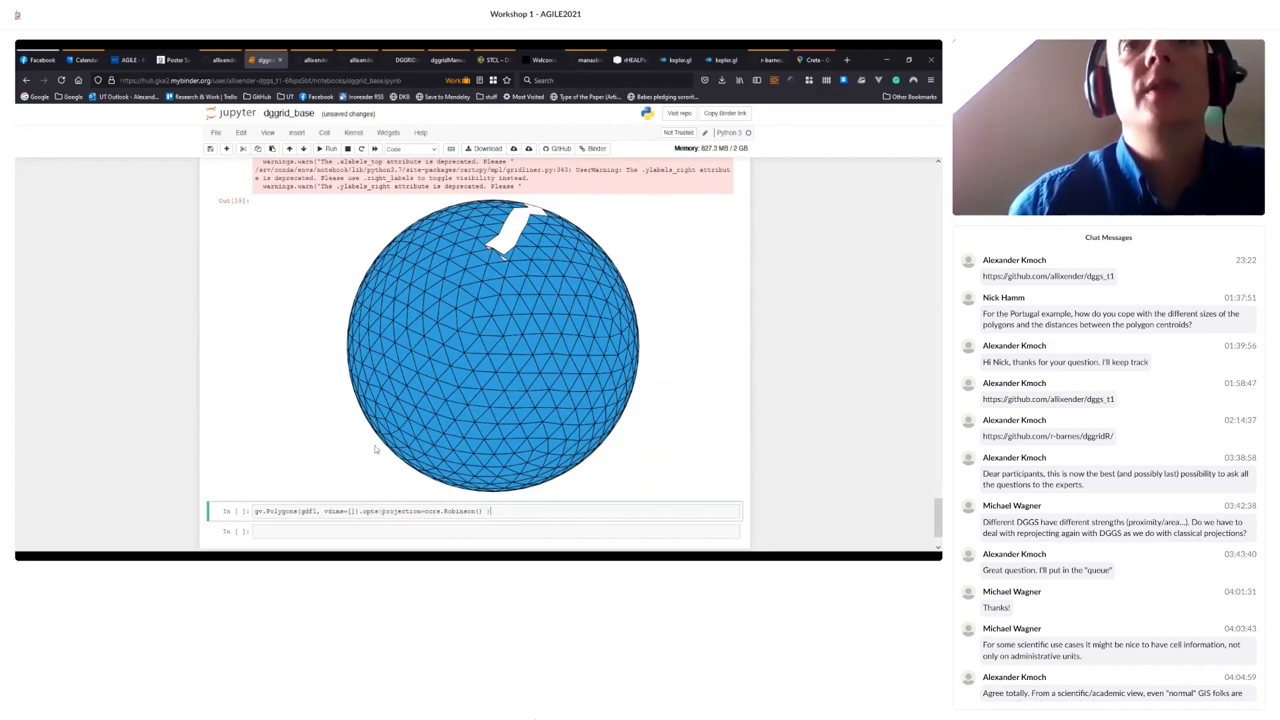
- Plot the filtered grid in a Robinson projection below the globe
left_click(327, 148)
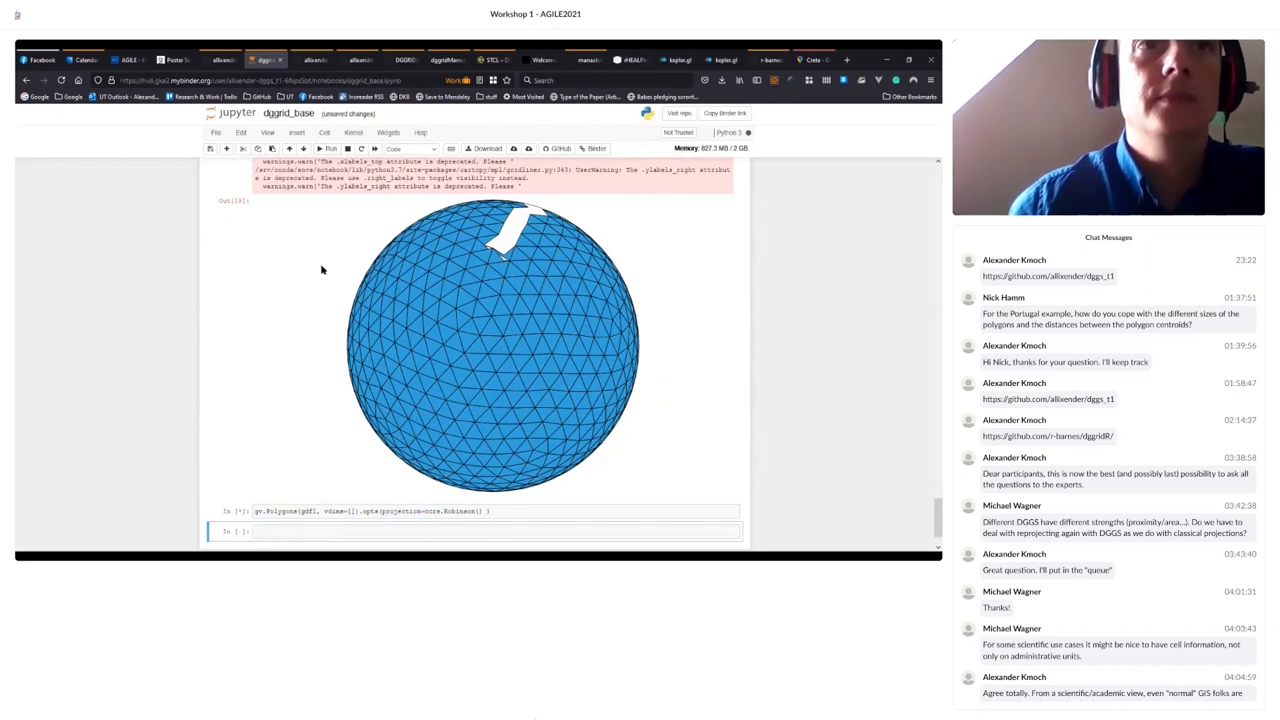
scroll(322, 271, "down", 2)
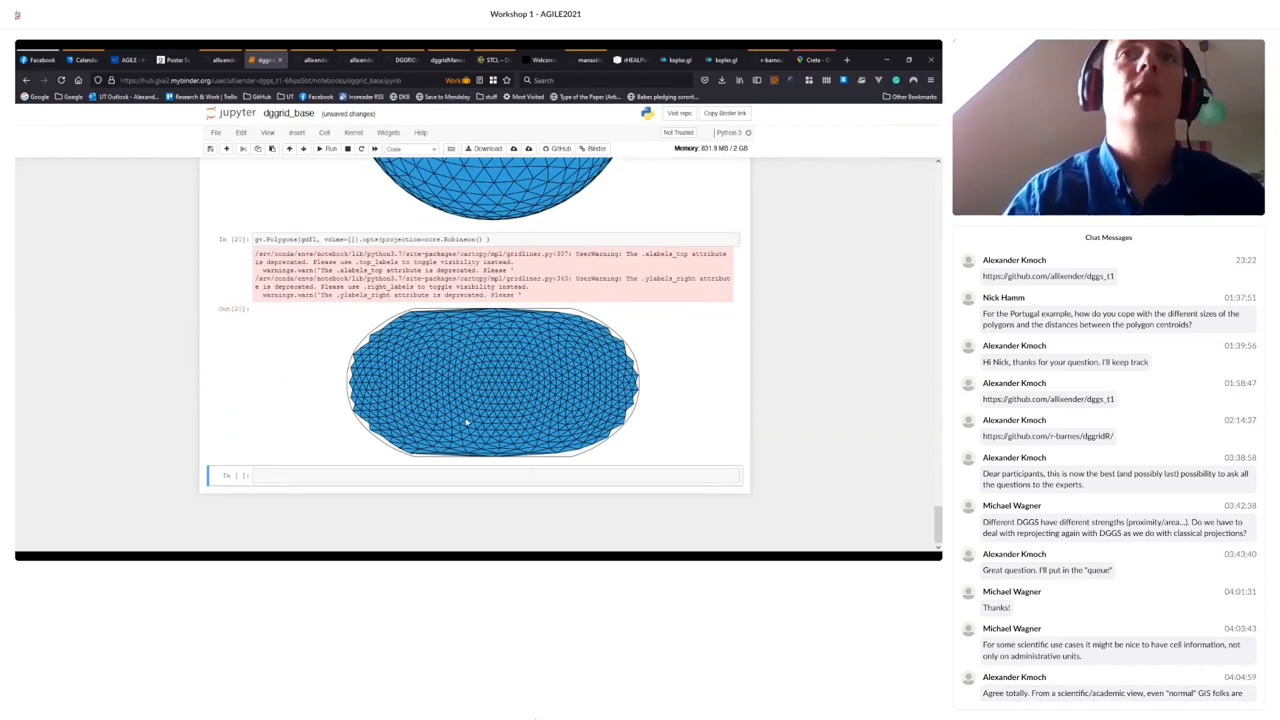
scroll(466, 422, "up", 1)
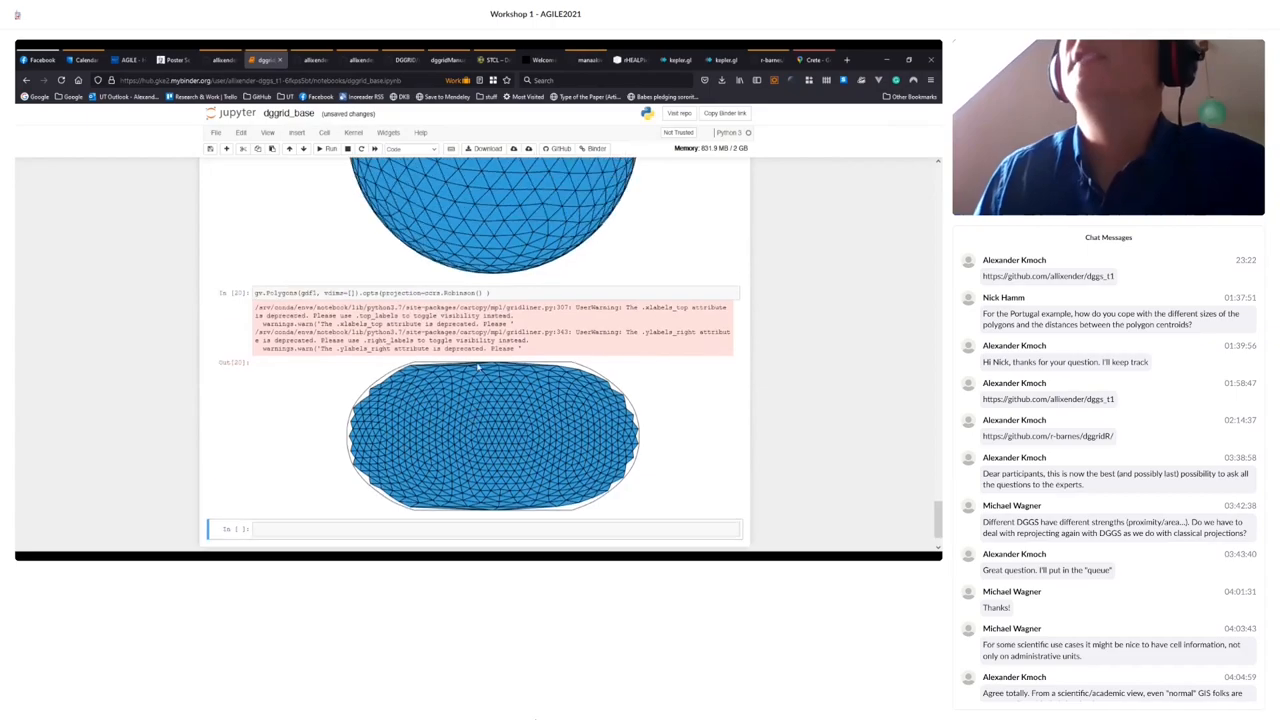
scroll(478, 367, "up", 2)
scroll(478, 367, "up", 1)
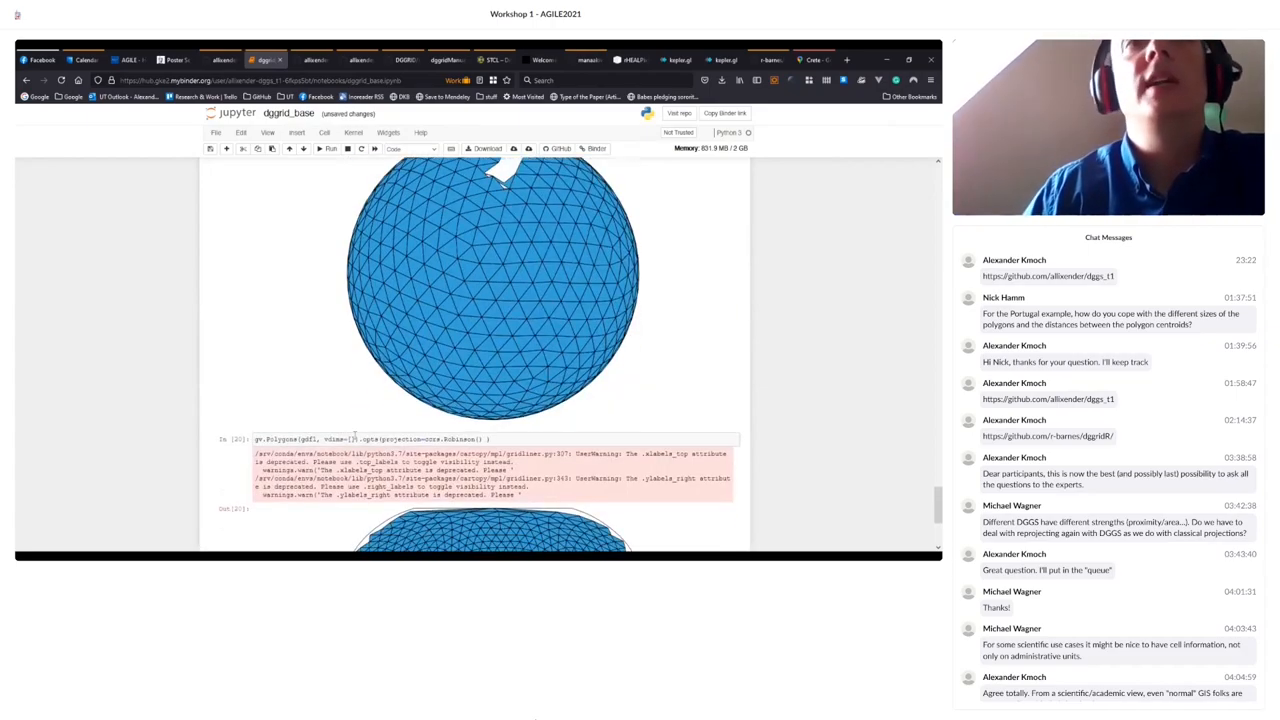
scroll(355, 435, "down", 1)
left_click(345, 368)
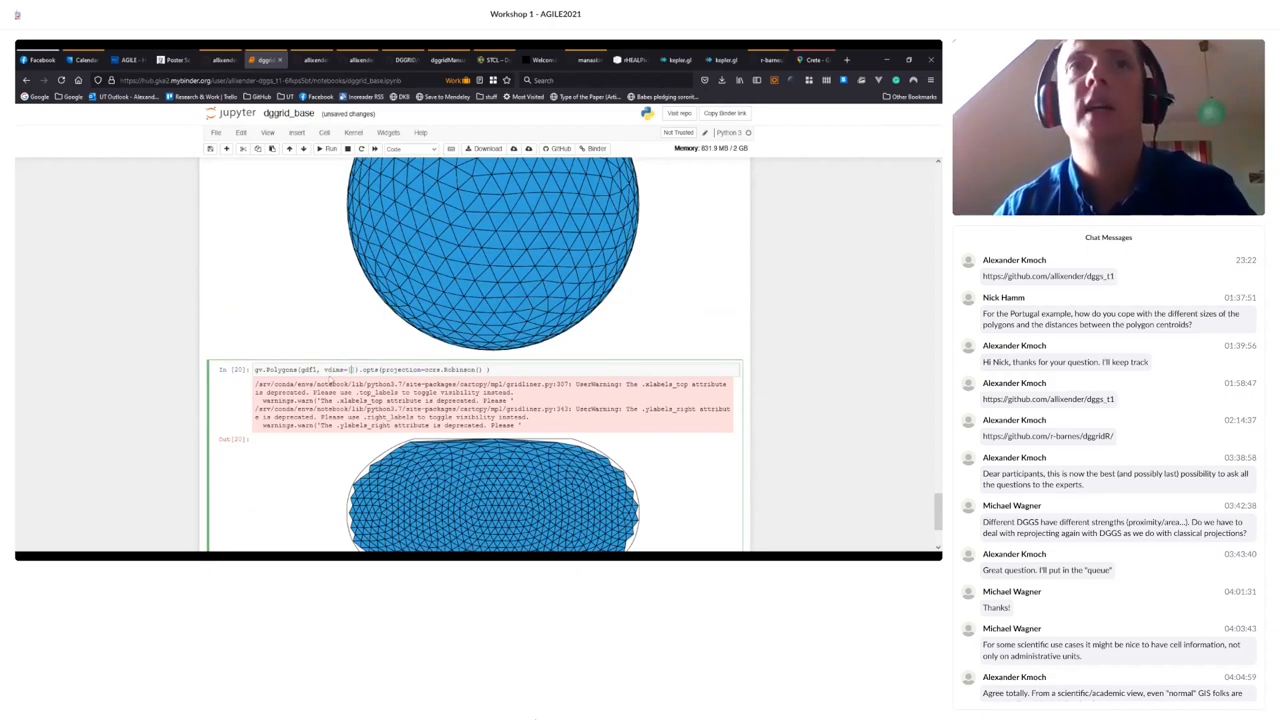
scroll(453, 338, "up", 5)
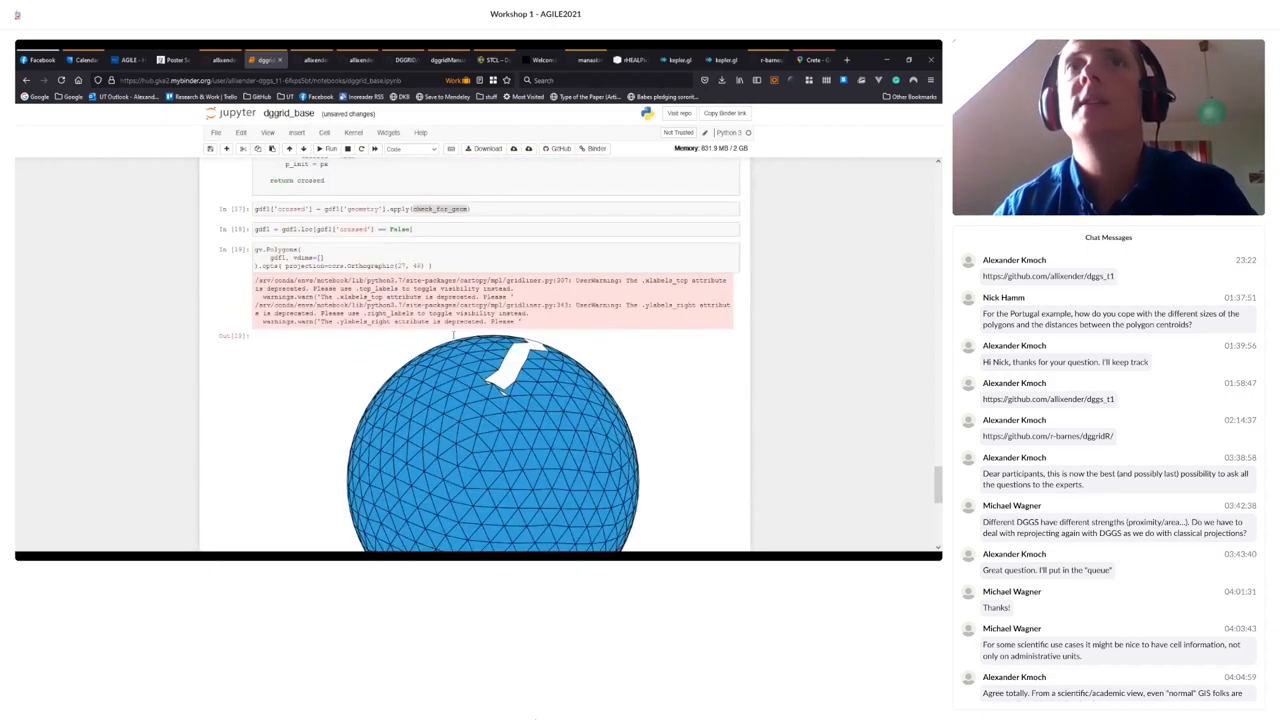
scroll(453, 338, "up", 5)
scroll(453, 338, "up", 6)
scroll(530, 330, "up", 6)
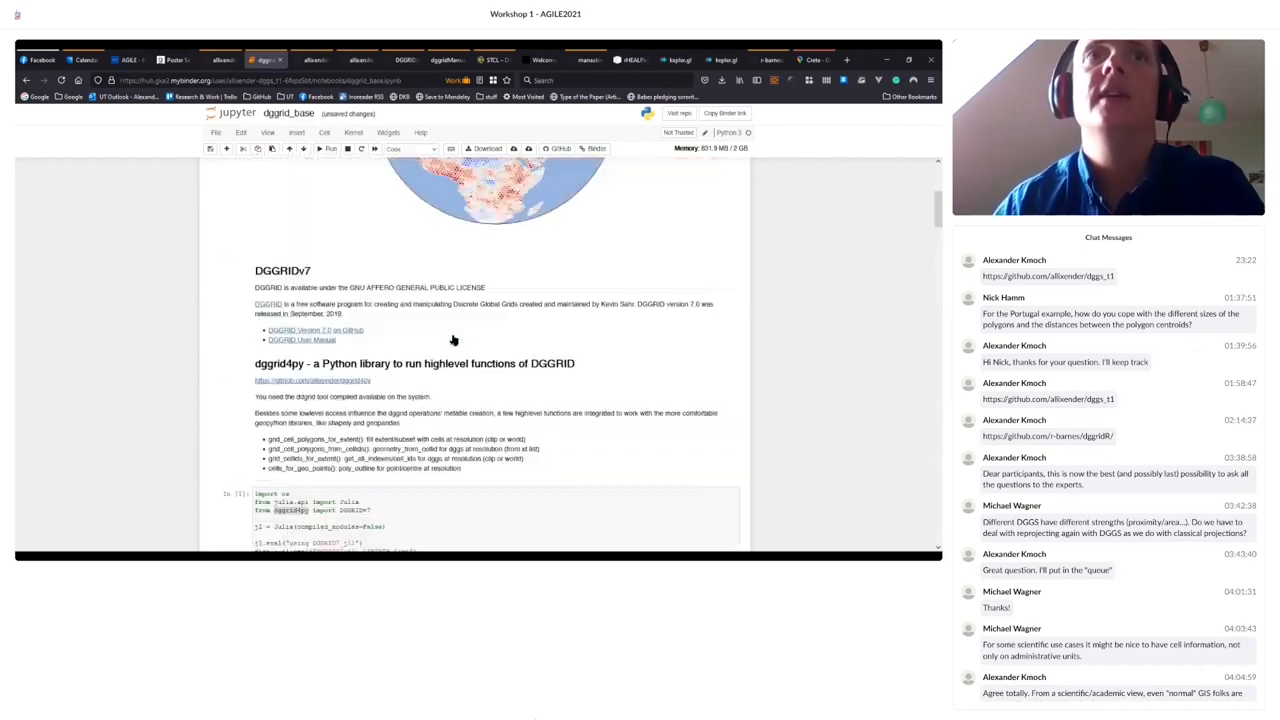
scroll(530, 330, "up", 6)
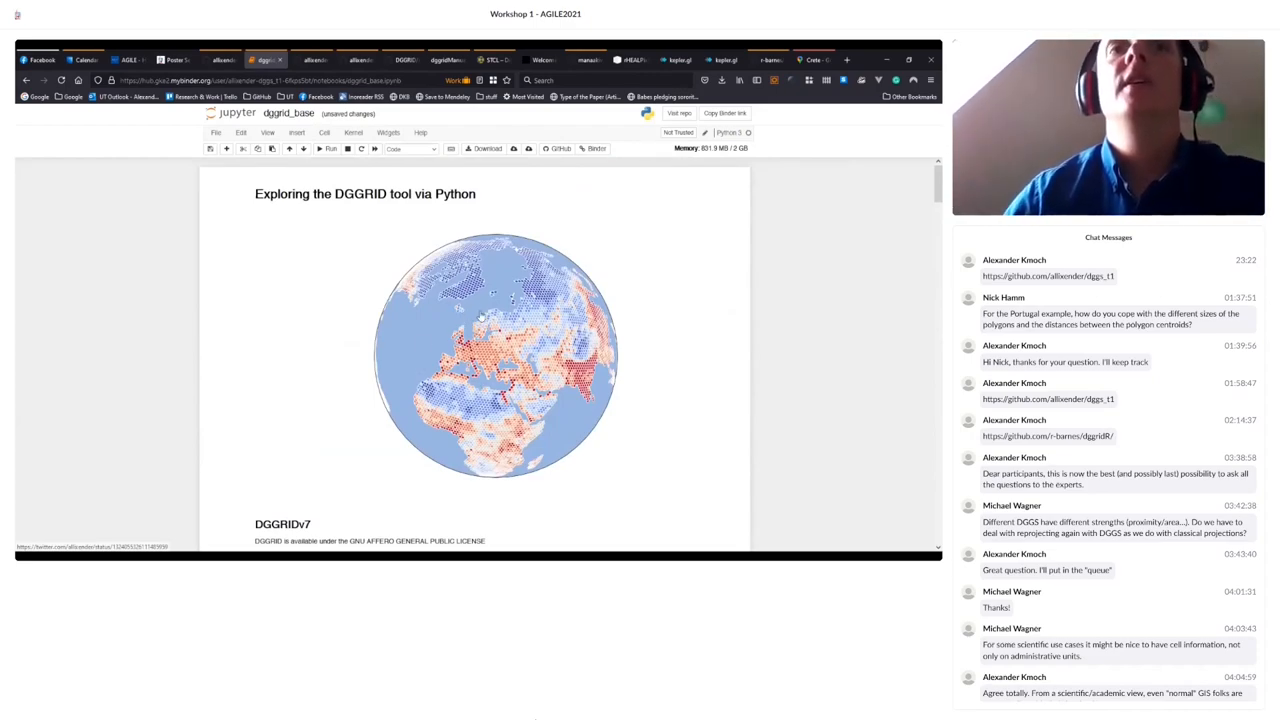
scroll(480, 316, "down", 2)
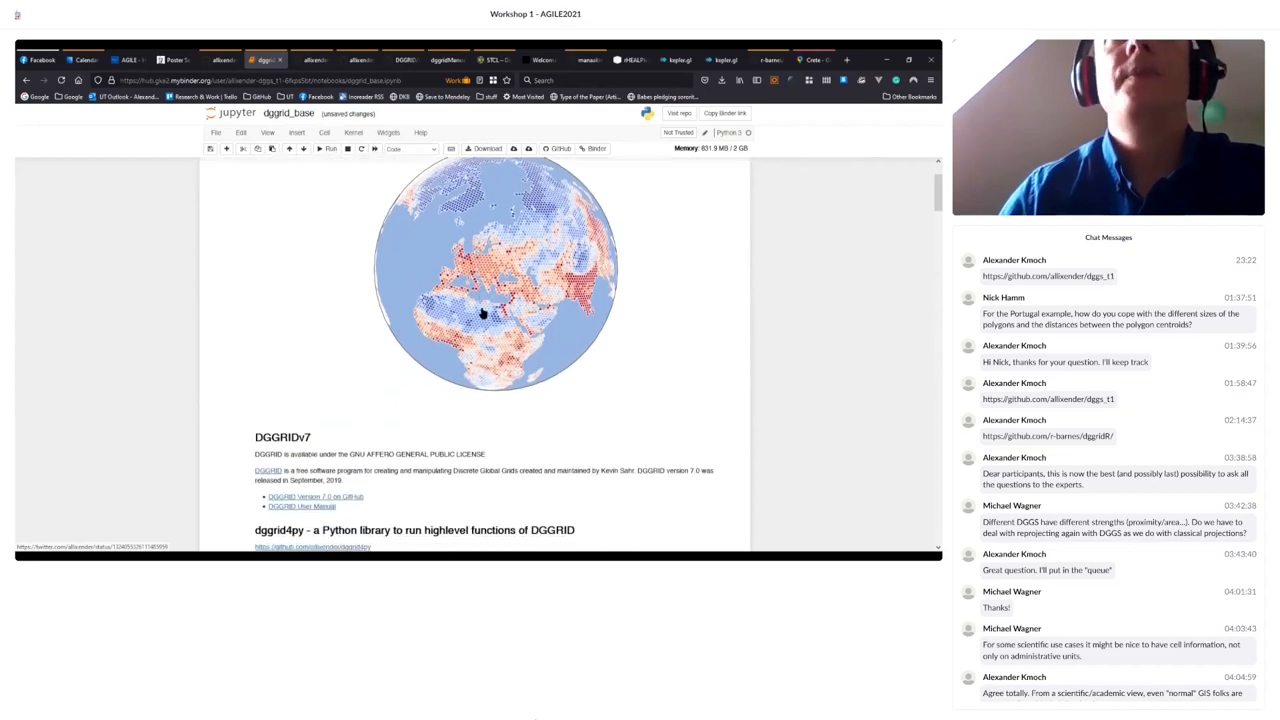
scroll(483, 314, "up", 2)
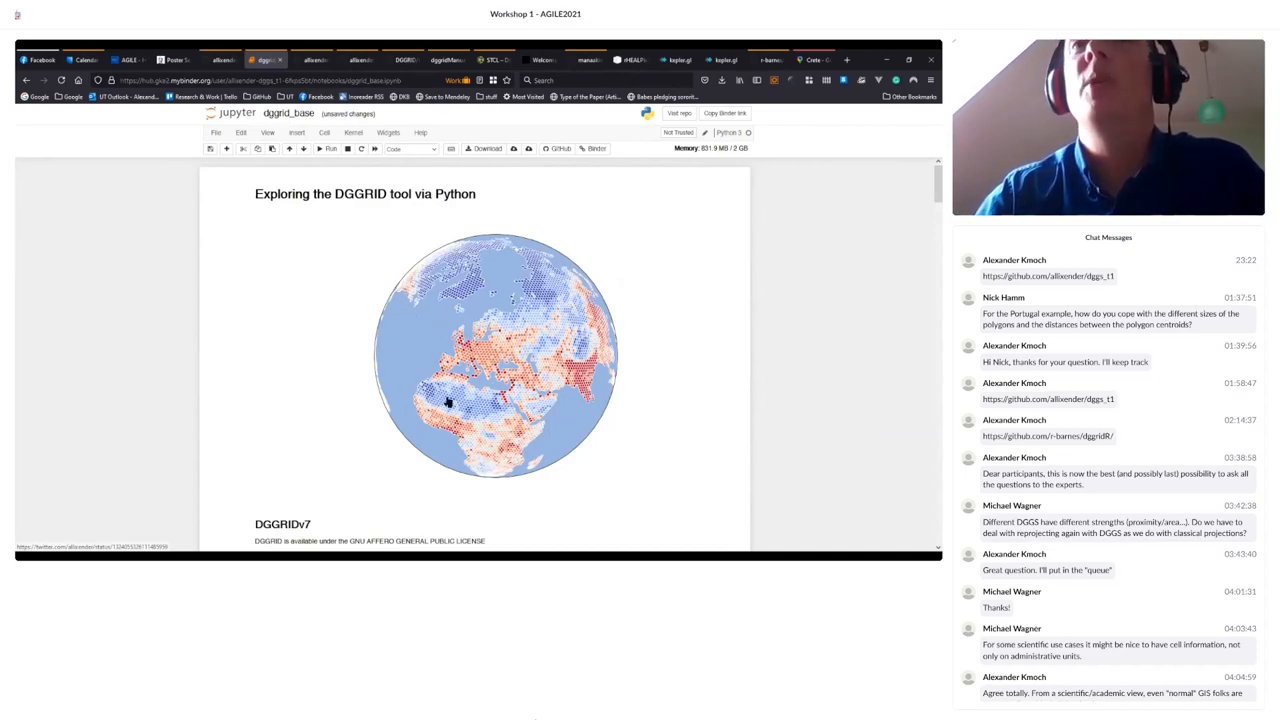
scroll(450, 380, "down", 10)
scroll(455, 390, "down", 10)
scroll(462, 393, "up", 8)
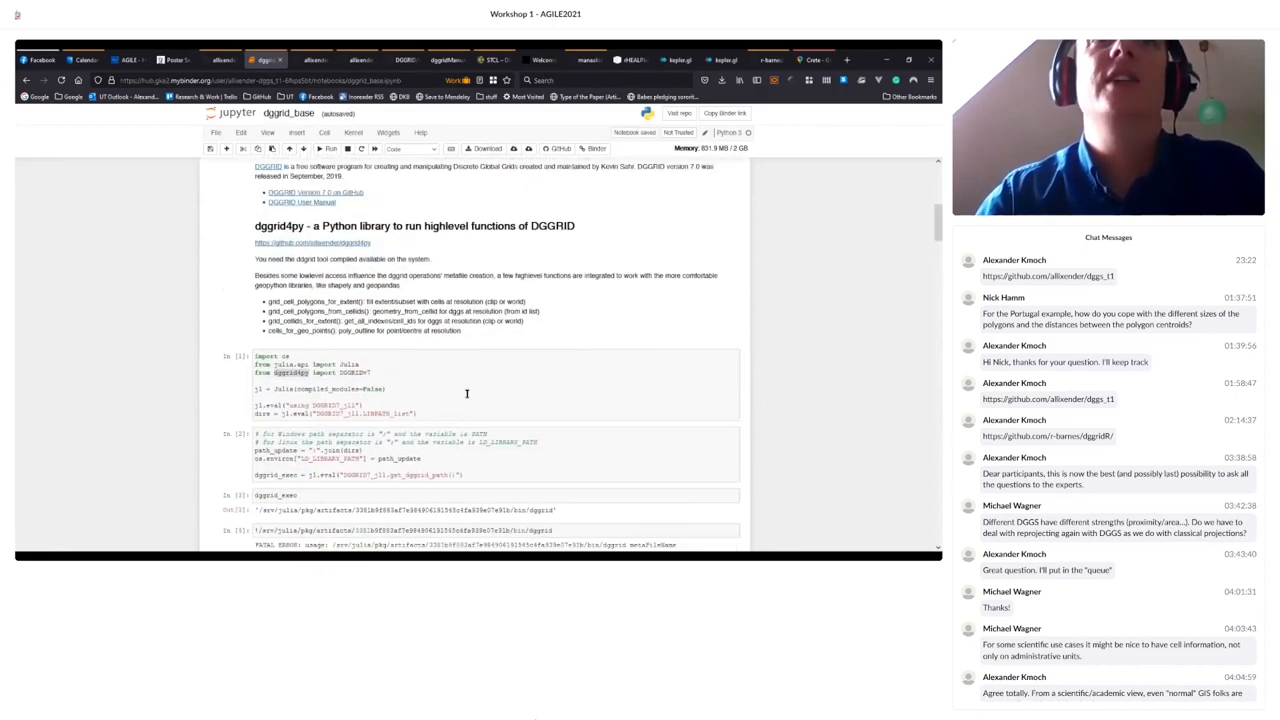
scroll(470, 385, "up", 3)
scroll(486, 380, "up", 4)
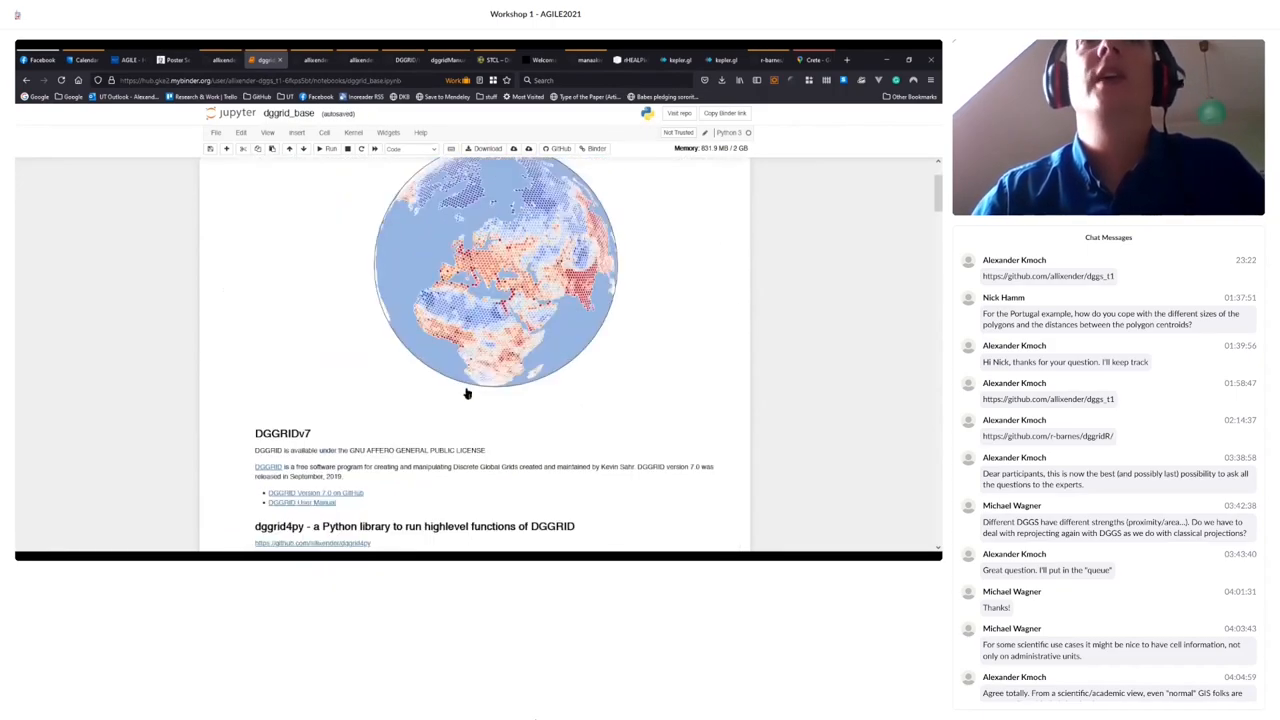
scroll(455, 395, "down", 6)
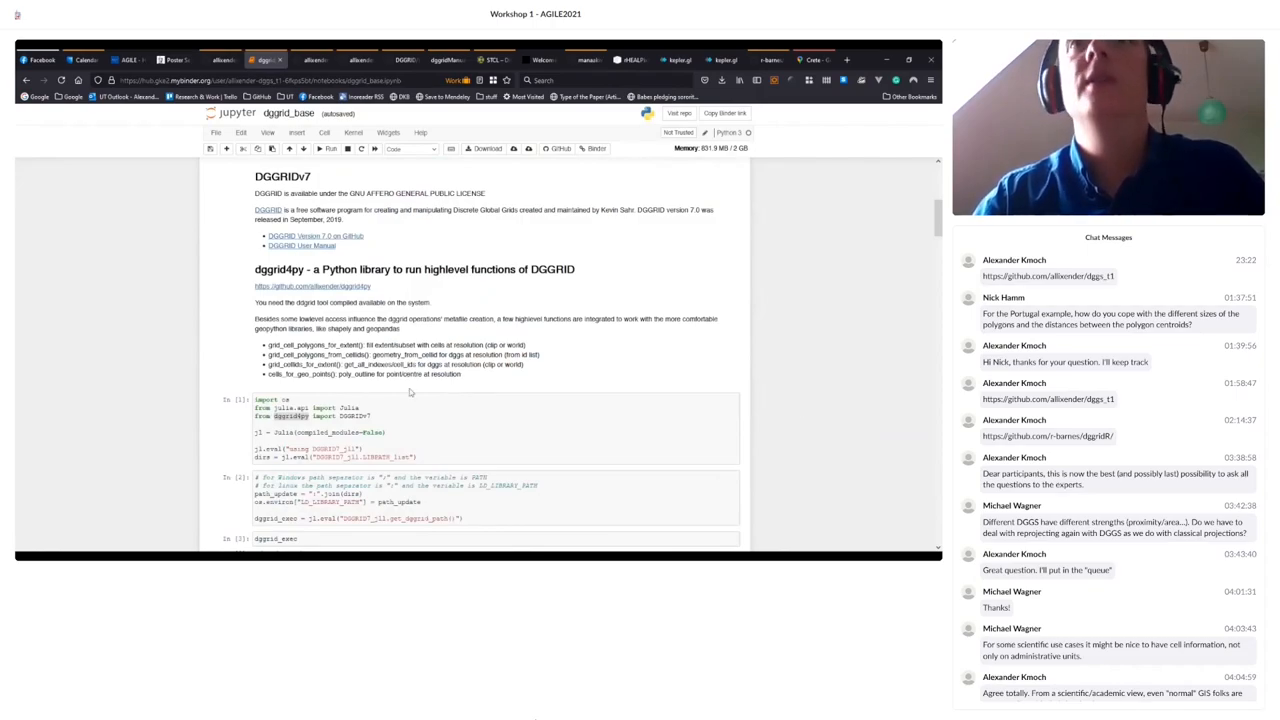
scroll(410, 392, "down", 2)
scroll(463, 354, "down", 5)
scroll(463, 354, "up", 8)
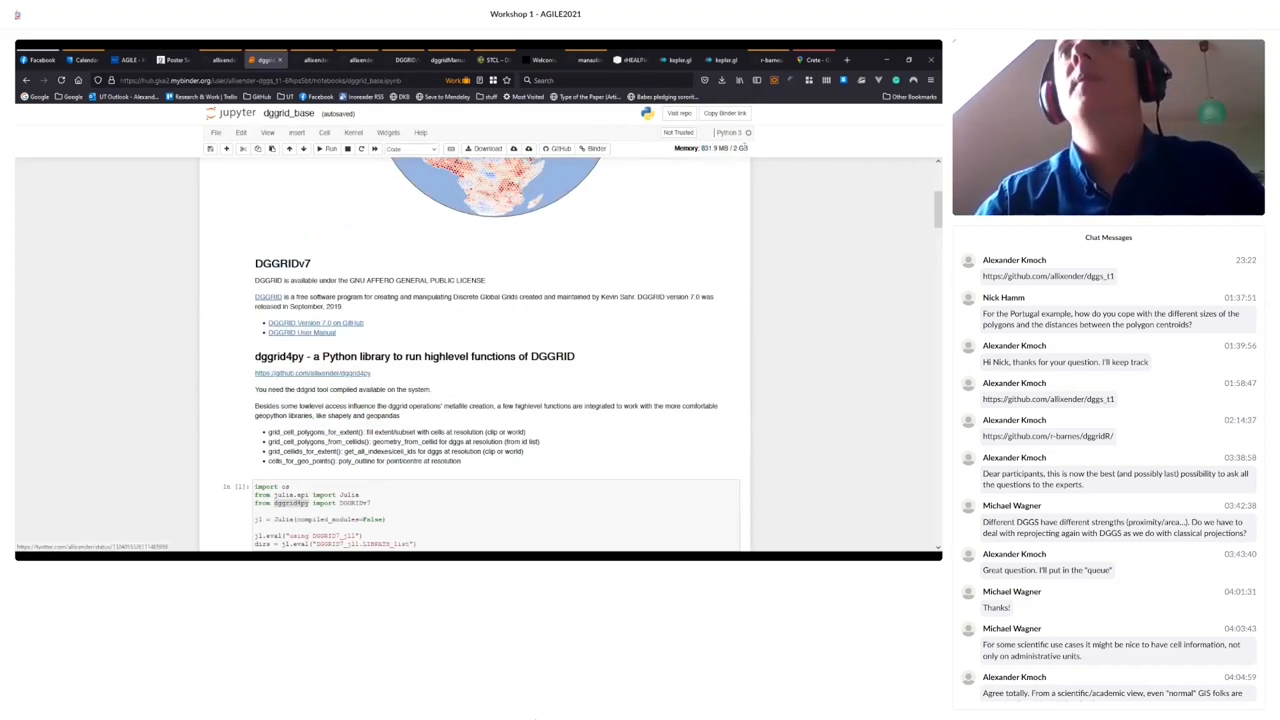
- Point out the notebook's memory usage figure, then switch to the dggs_t1 GitHub repository tab
left_click_drag(748, 147, 705, 147)
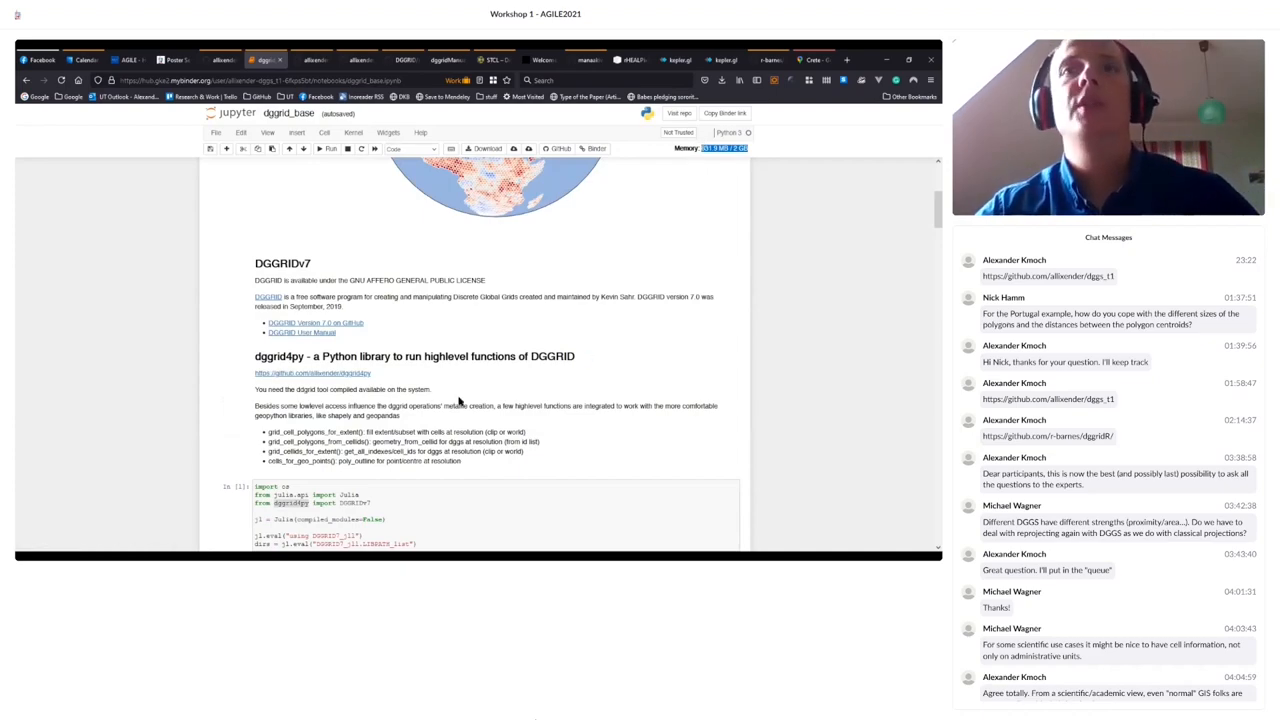
scroll(460, 400, "up", 5)
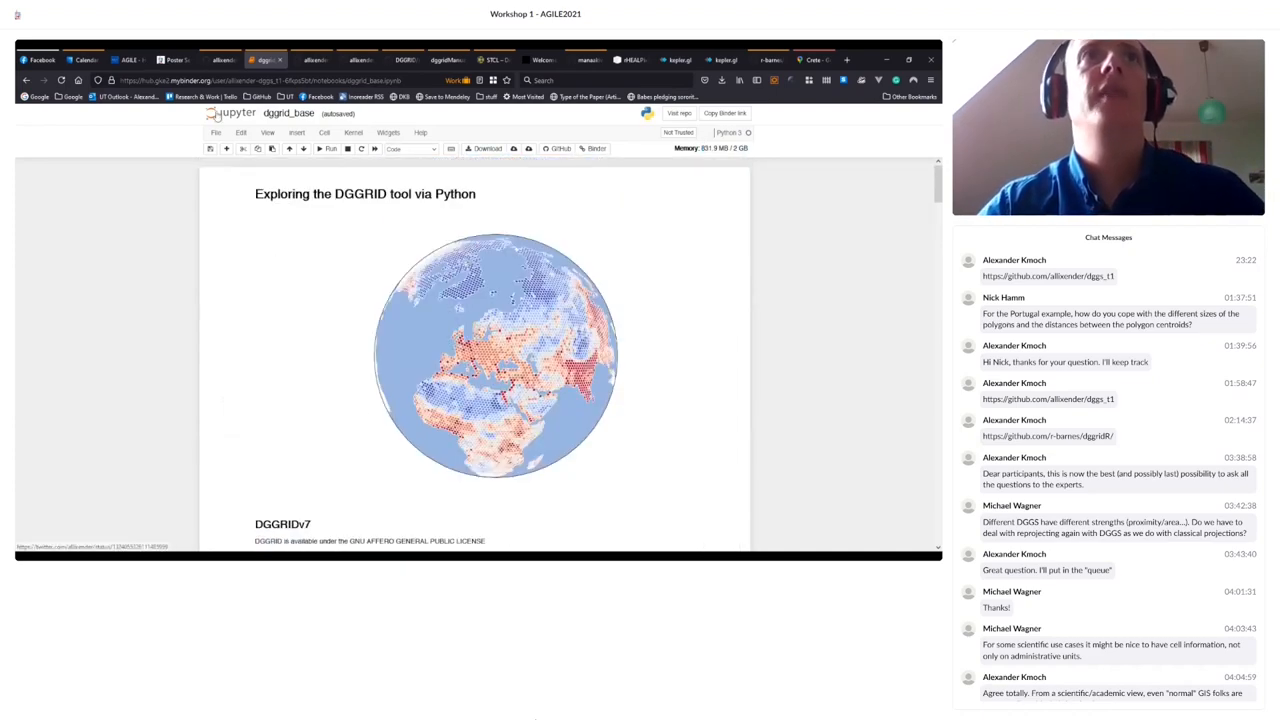
left_click(222, 60)
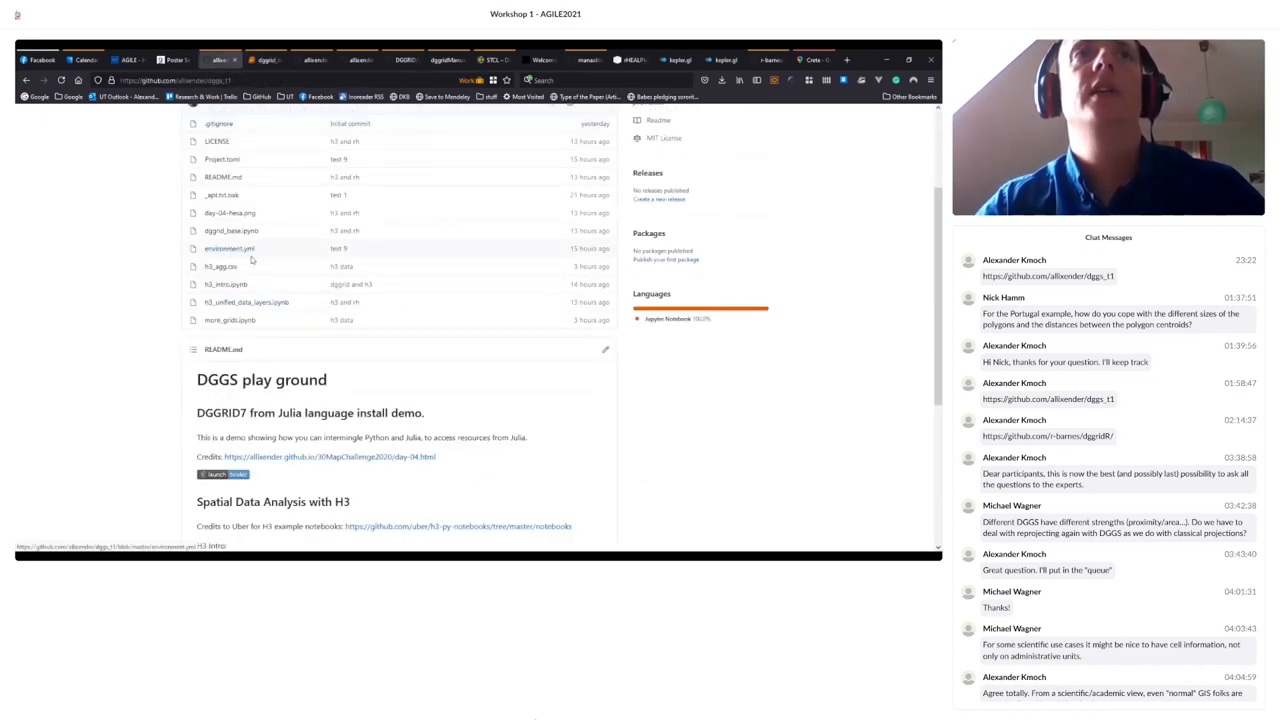
scroll(252, 258, "up", 4)
scroll(115, 155, "down", 1)
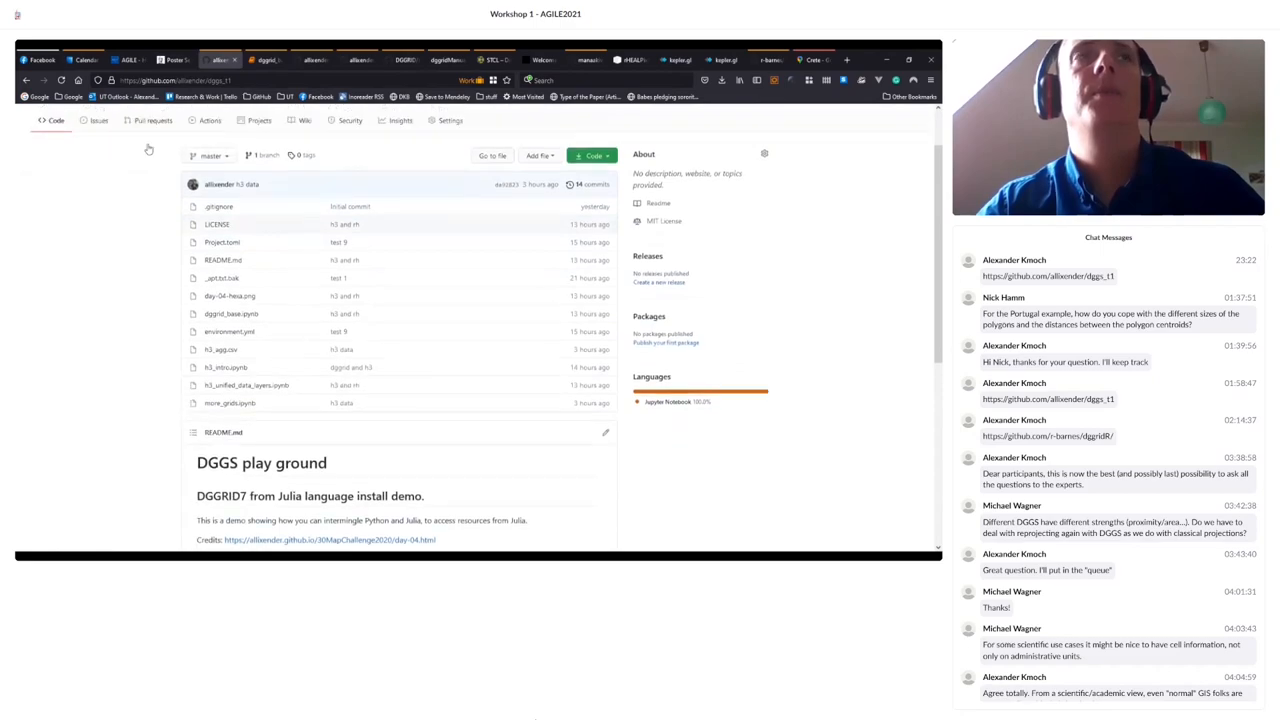
scroll(165, 148, "up", 1)
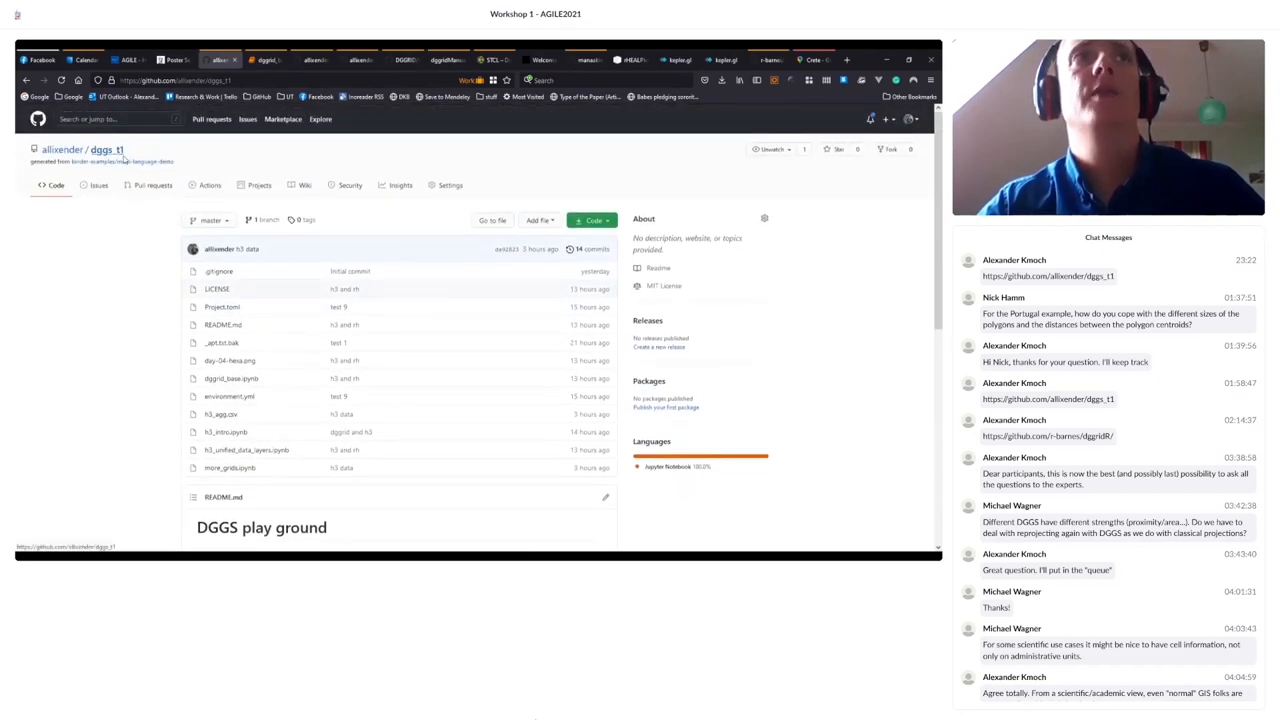
scroll(228, 372, "down", 1)
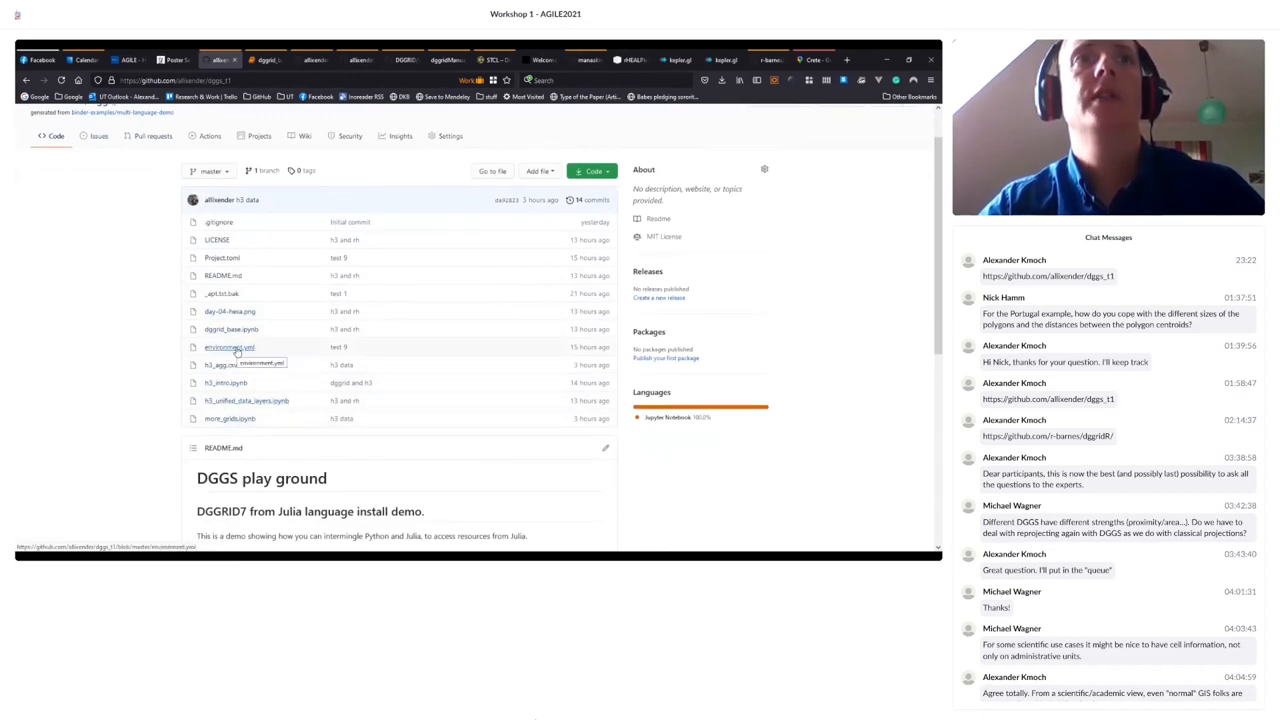
- Open environment.yml and point out the geopandas, h3-py, dggrid4py, julia and last pip dependencies
left_click(230, 347)
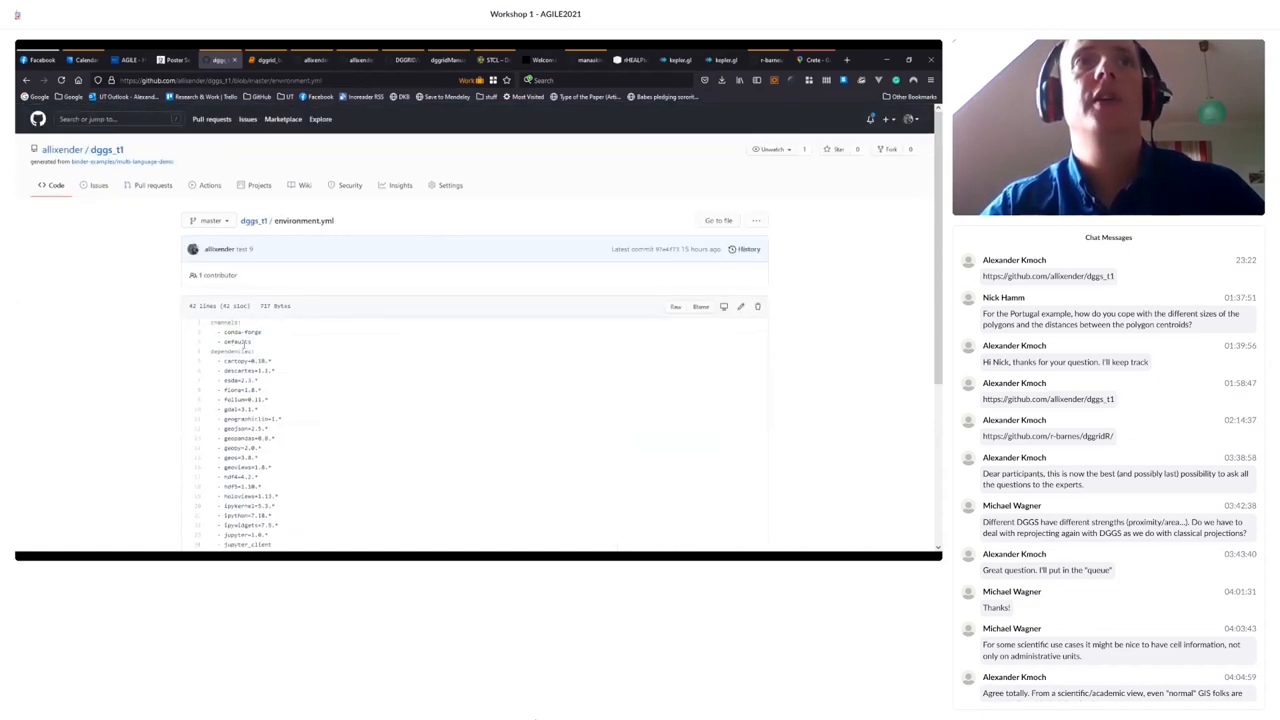
scroll(245, 347, "down", 3)
scroll(240, 285, "down", 2)
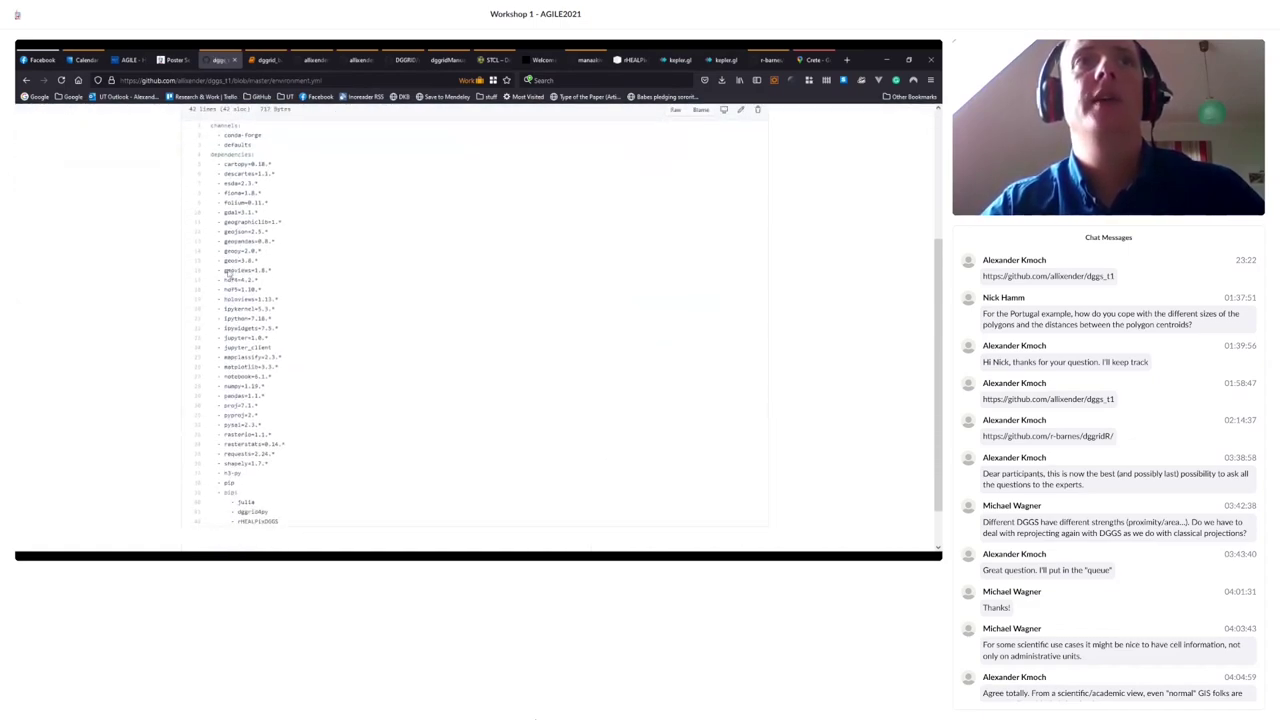
double_click(238, 241)
scroll(235, 337, "down", 2)
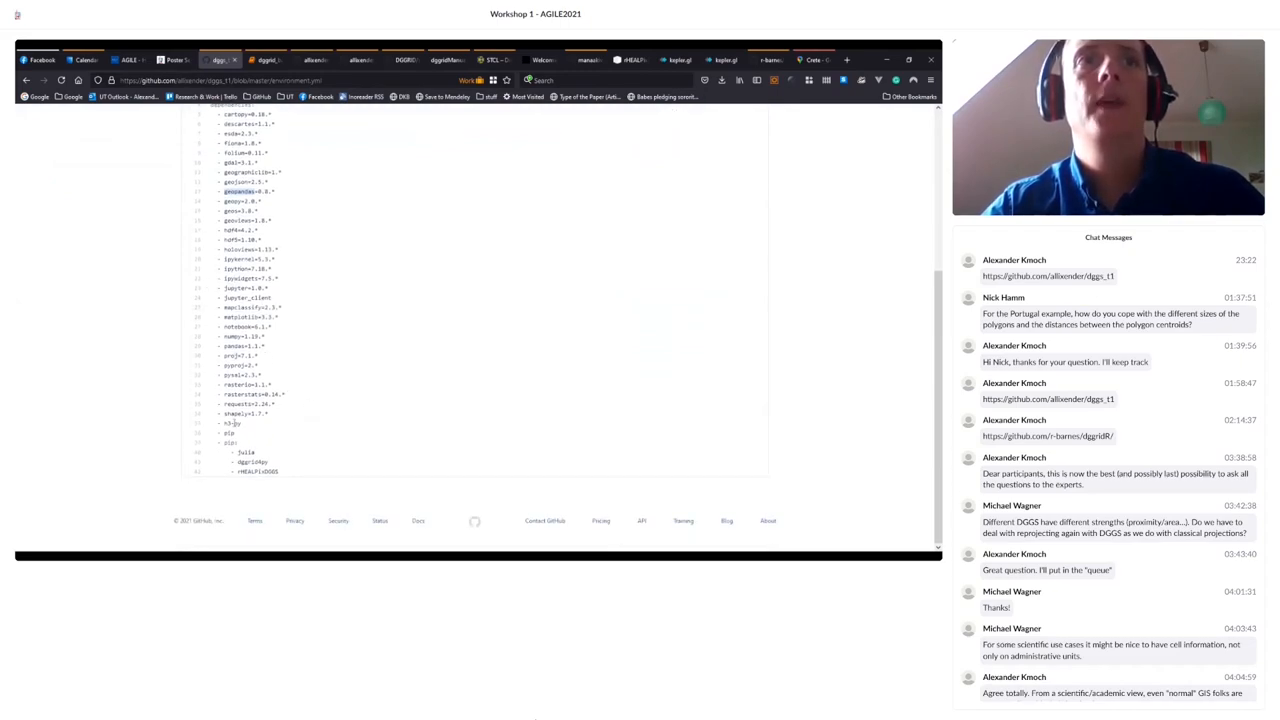
double_click(236, 423)
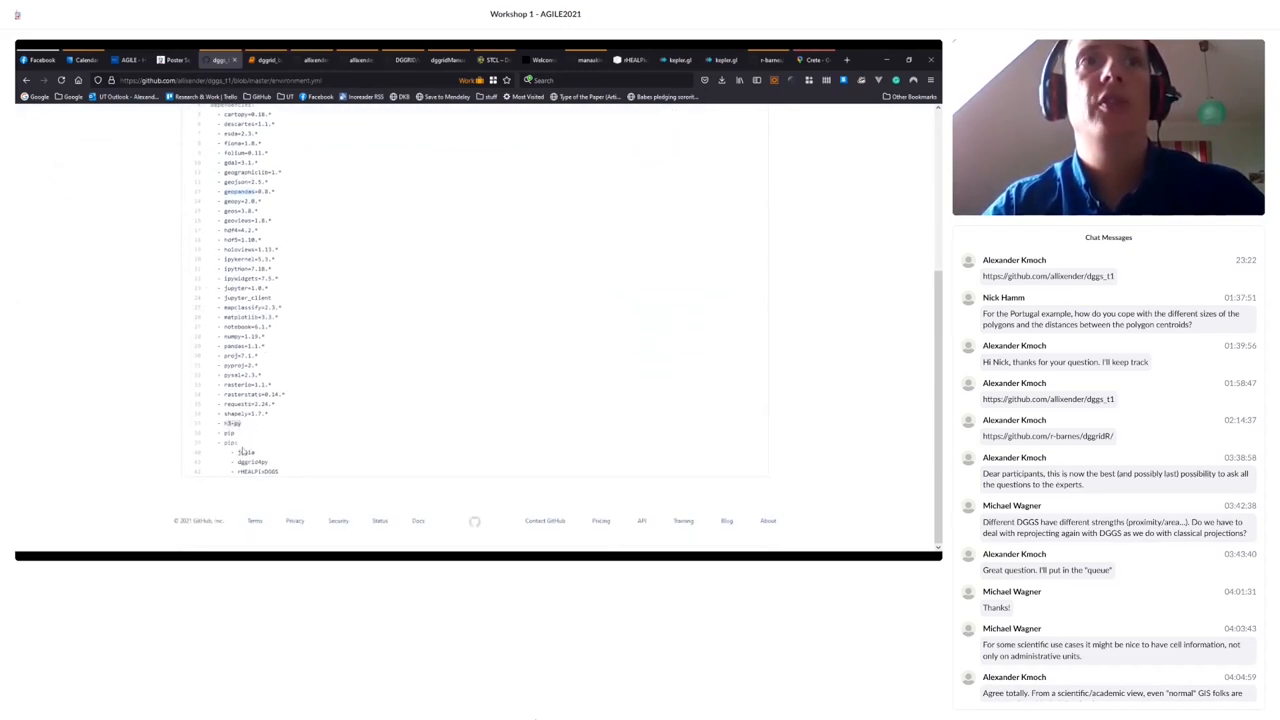
double_click(242, 461)
double_click(255, 471)
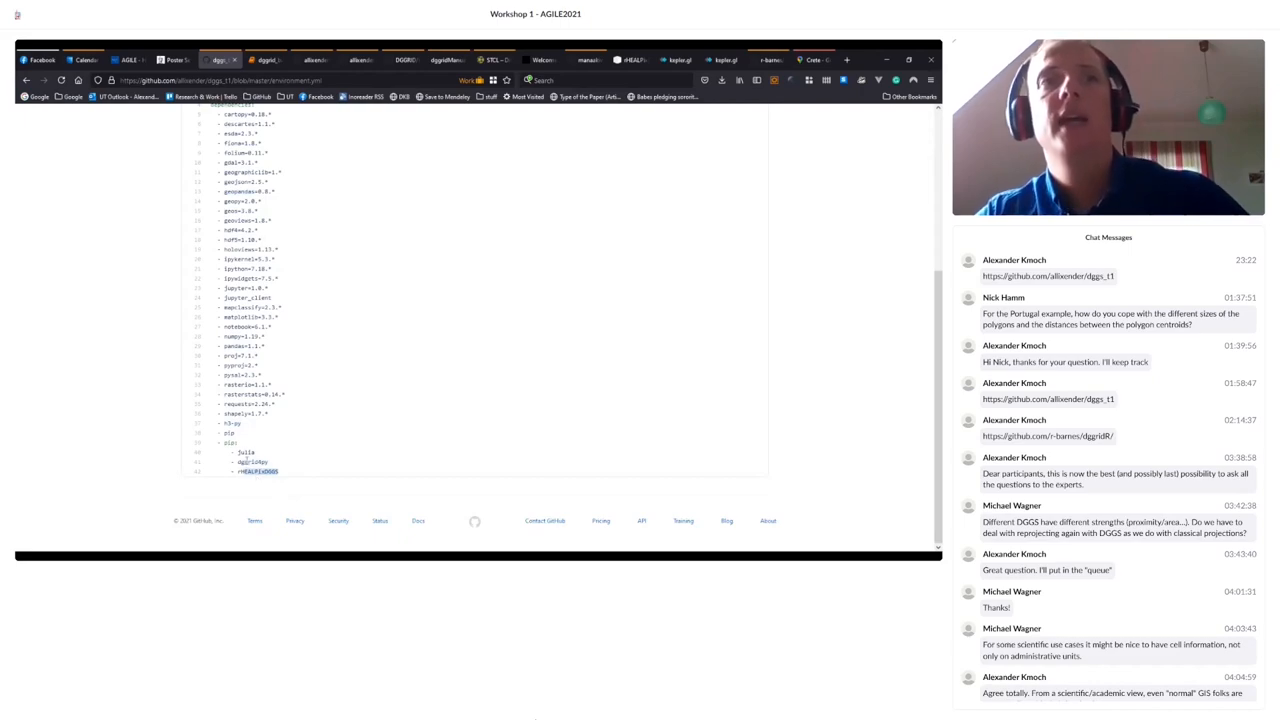
double_click(246, 452)
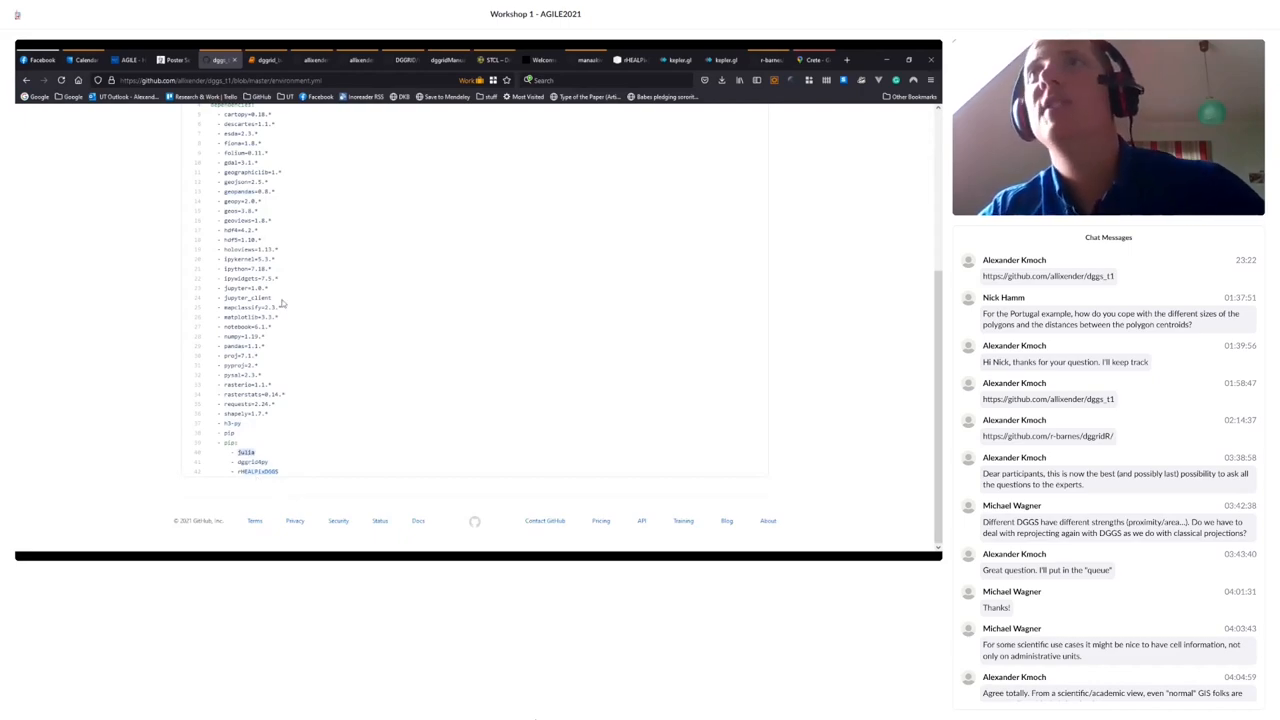
scroll(294, 398, "up", 6)
- Return to the dggs_t1 file listing, view Project.toml, then go back to the repository main page
left_click(254, 221)
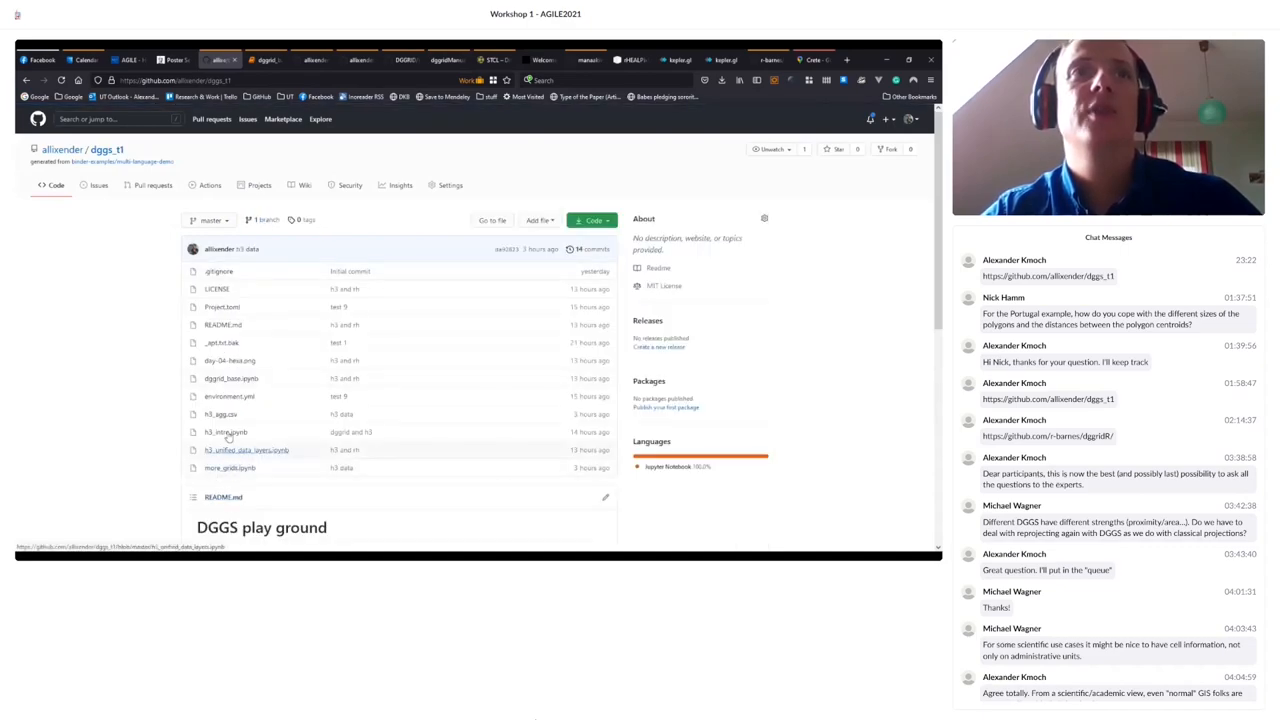
left_click(222, 307)
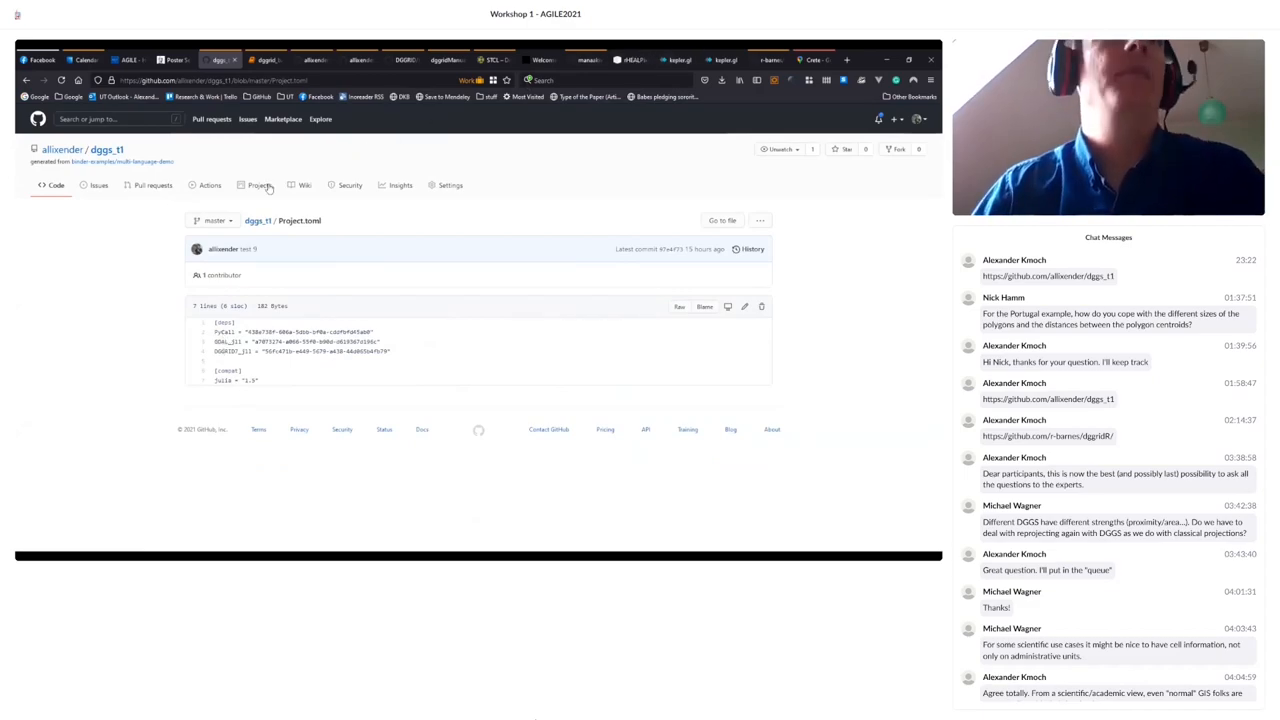
left_click(107, 149)
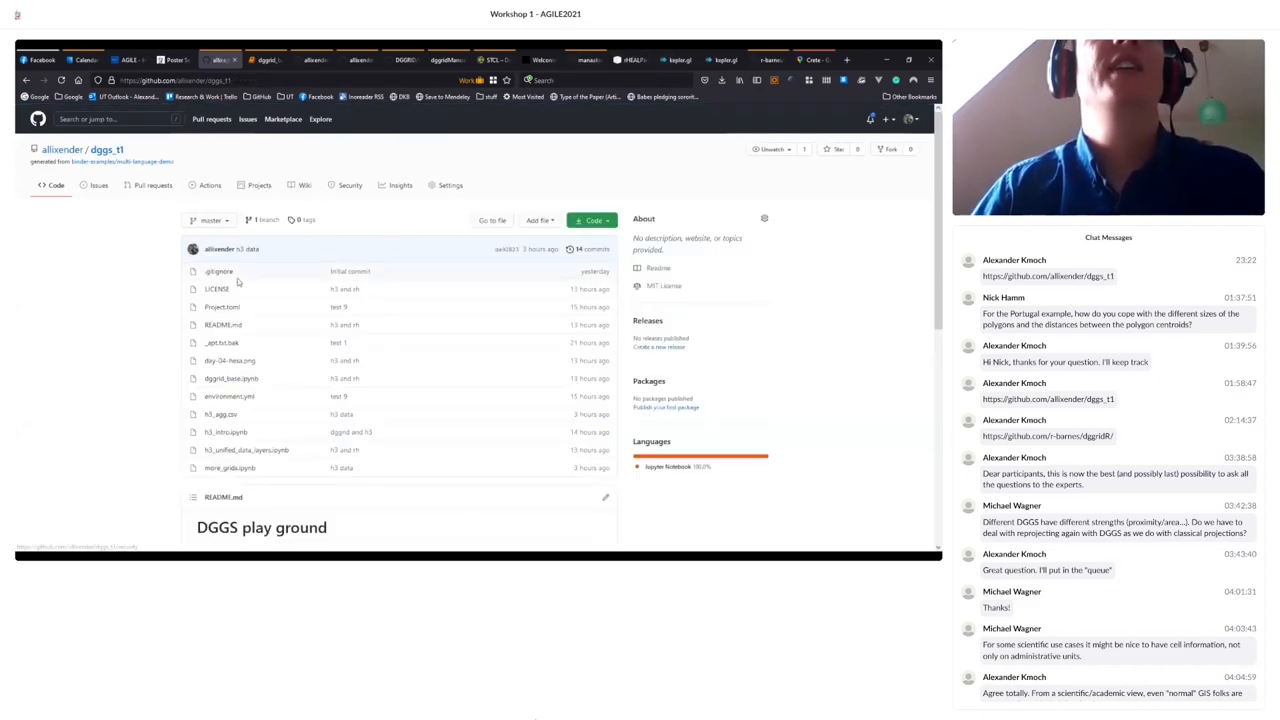
scroll(45, 219, "down", 5)
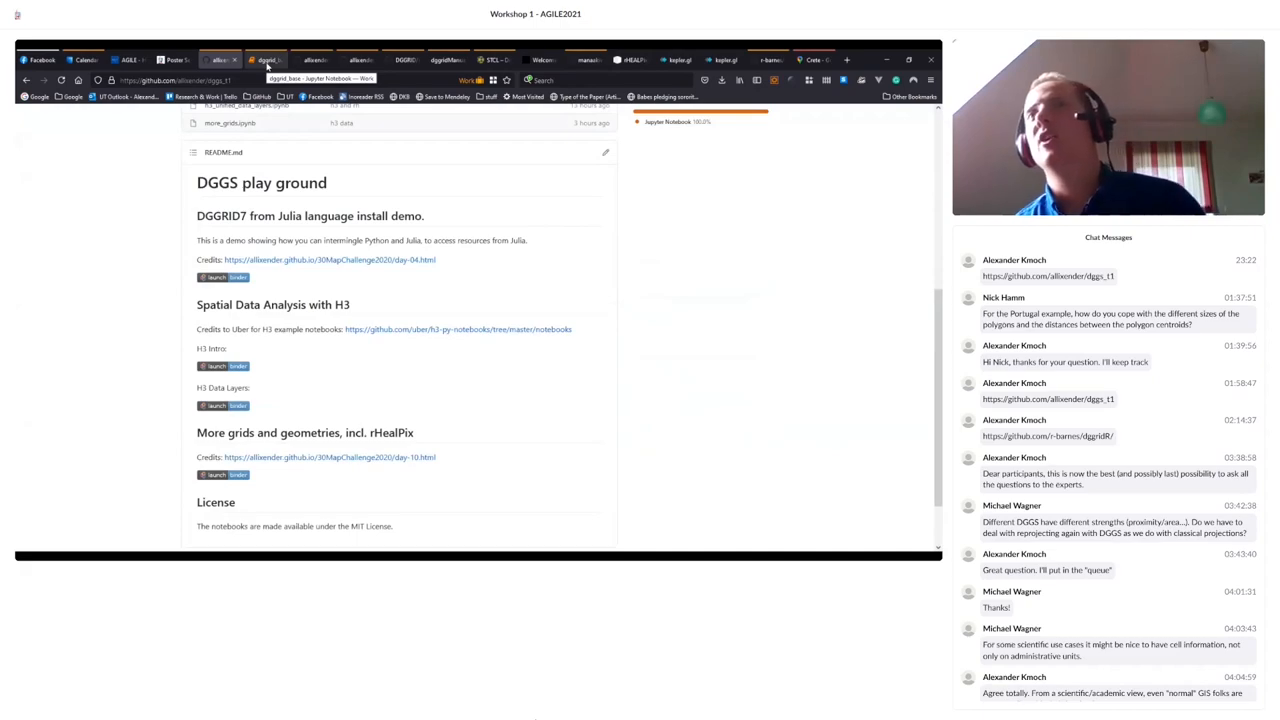
- Switch to dggrid_base and edit the call to grid_cell_polygons_for_extent('ISEA7H', 4)
left_click(260, 60)
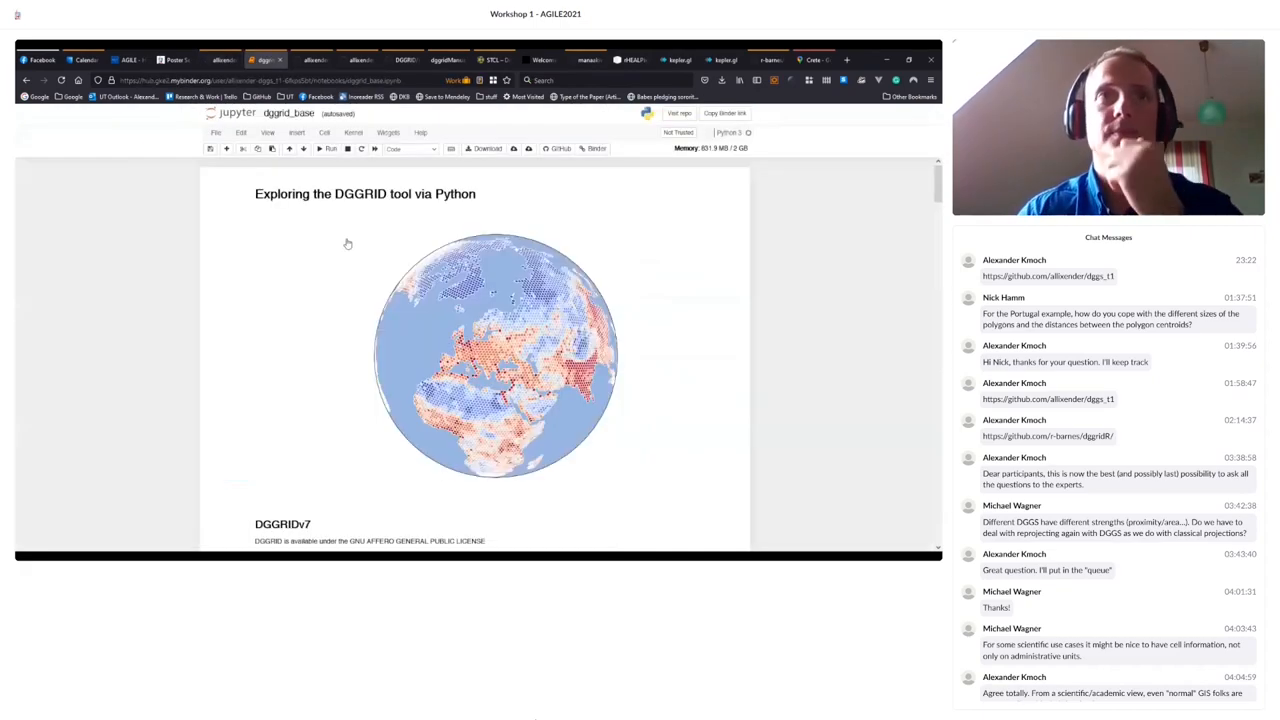
scroll(358, 243, "down", 8)
scroll(358, 243, "down", 5)
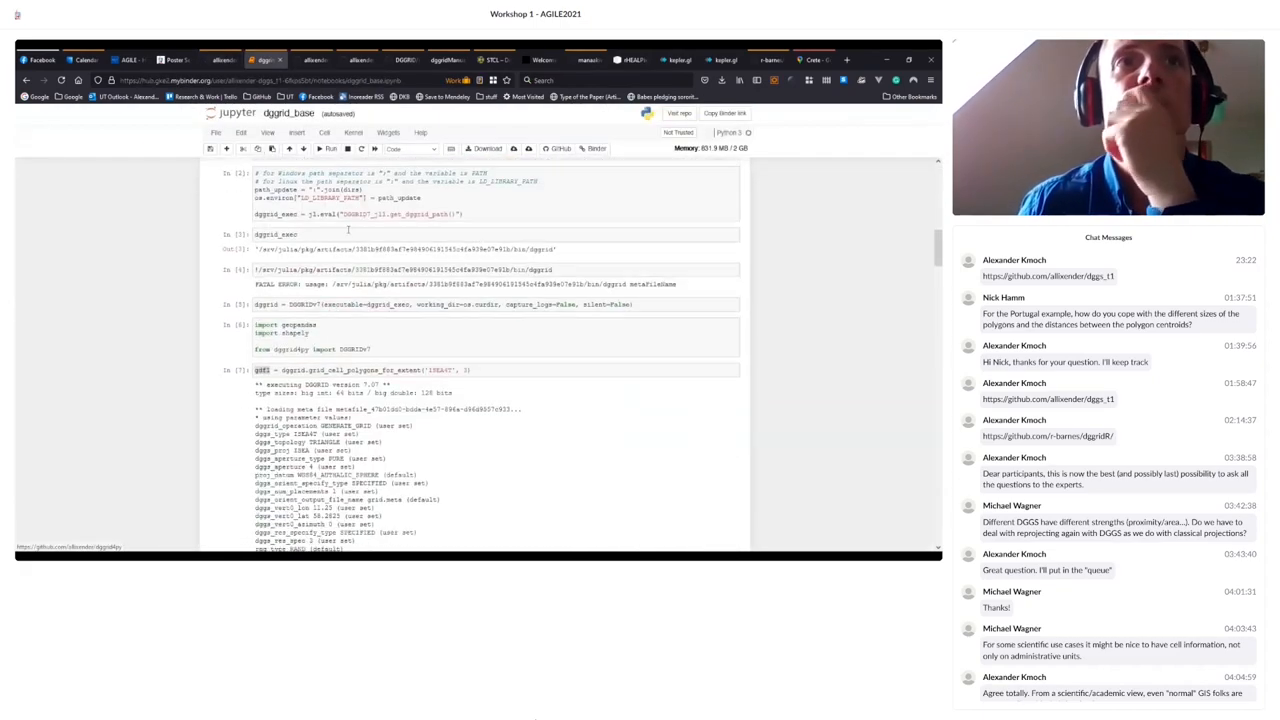
scroll(358, 262, "down", 3)
scroll(385, 275, "down", 5)
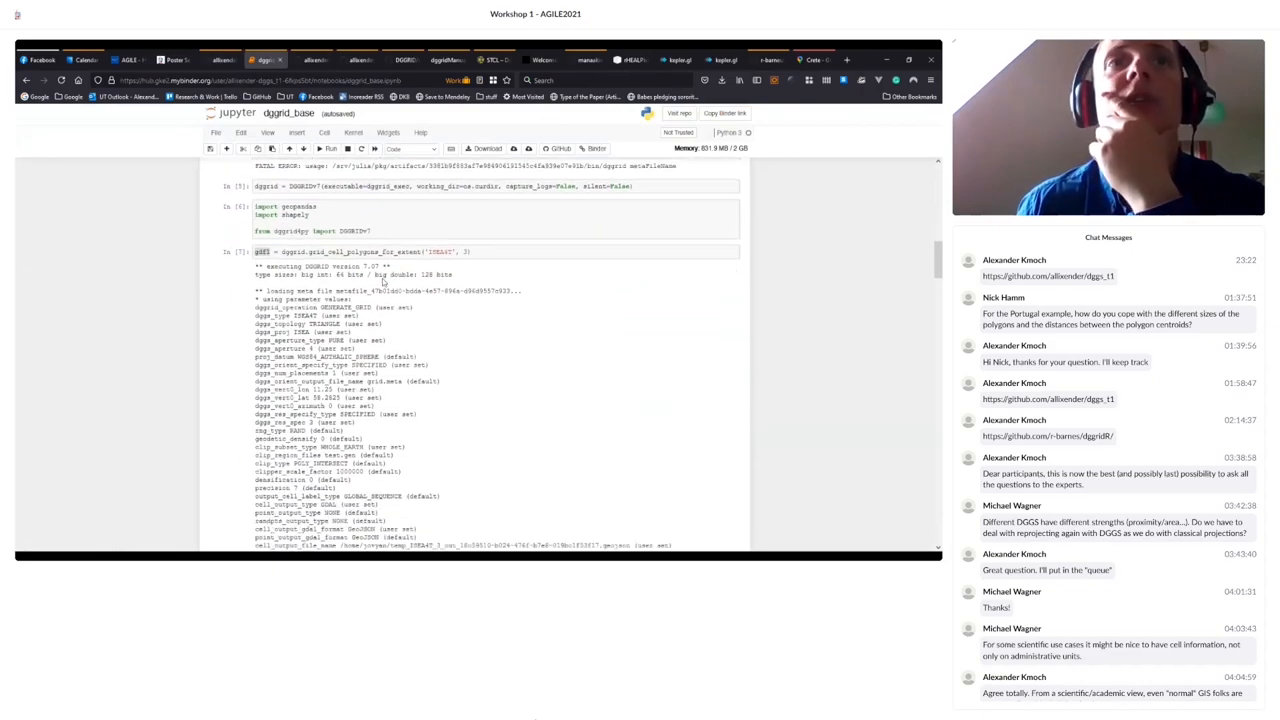
scroll(420, 260, "down", 5)
scroll(455, 242, "up", 4)
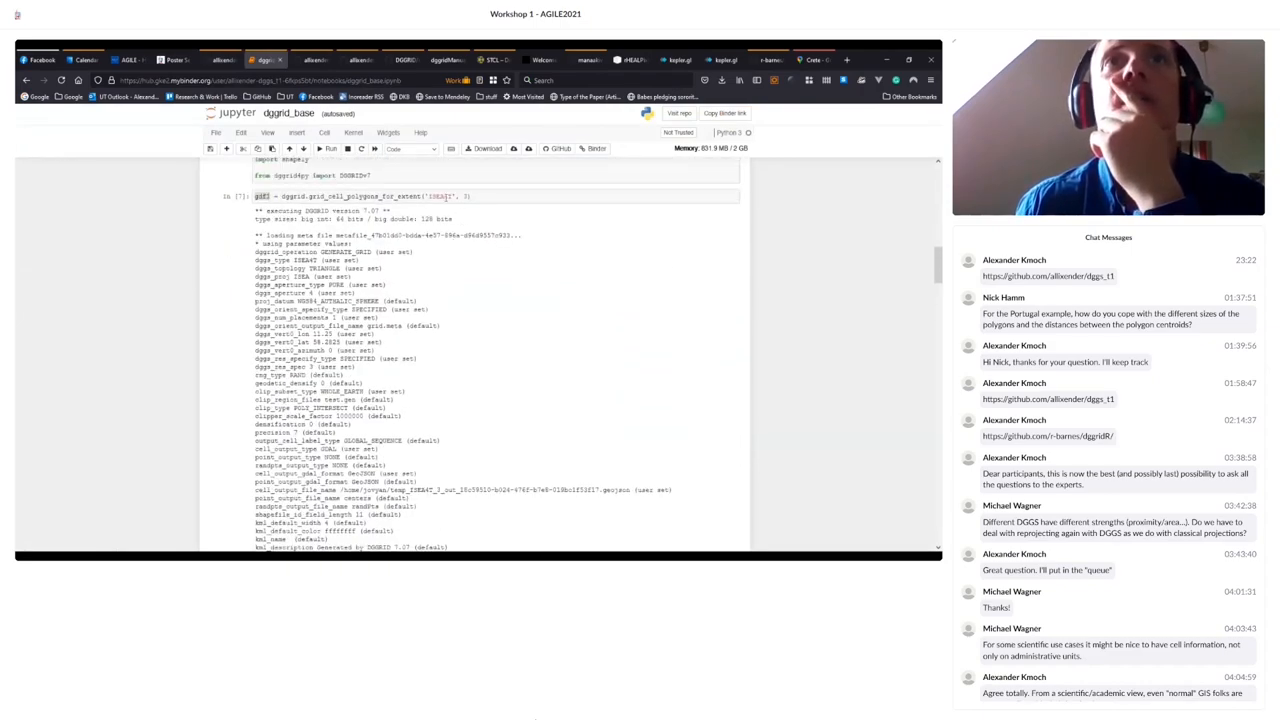
left_click(470, 196)
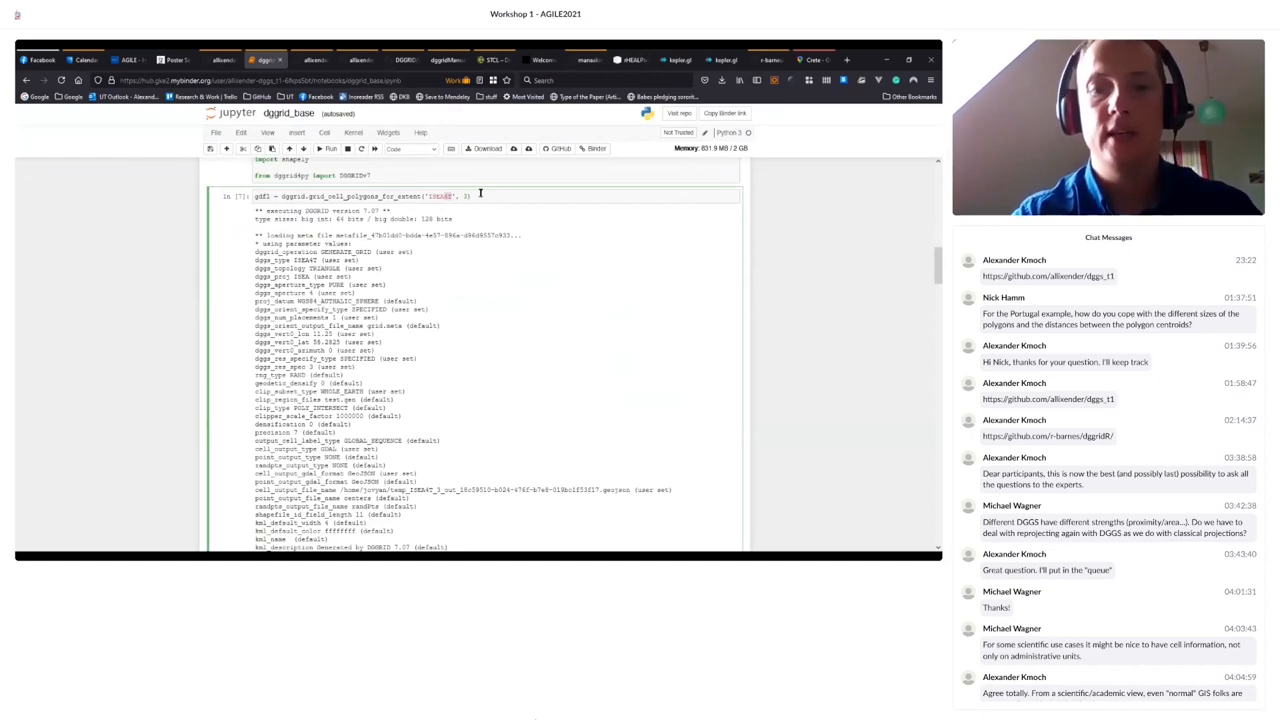
type("7H")
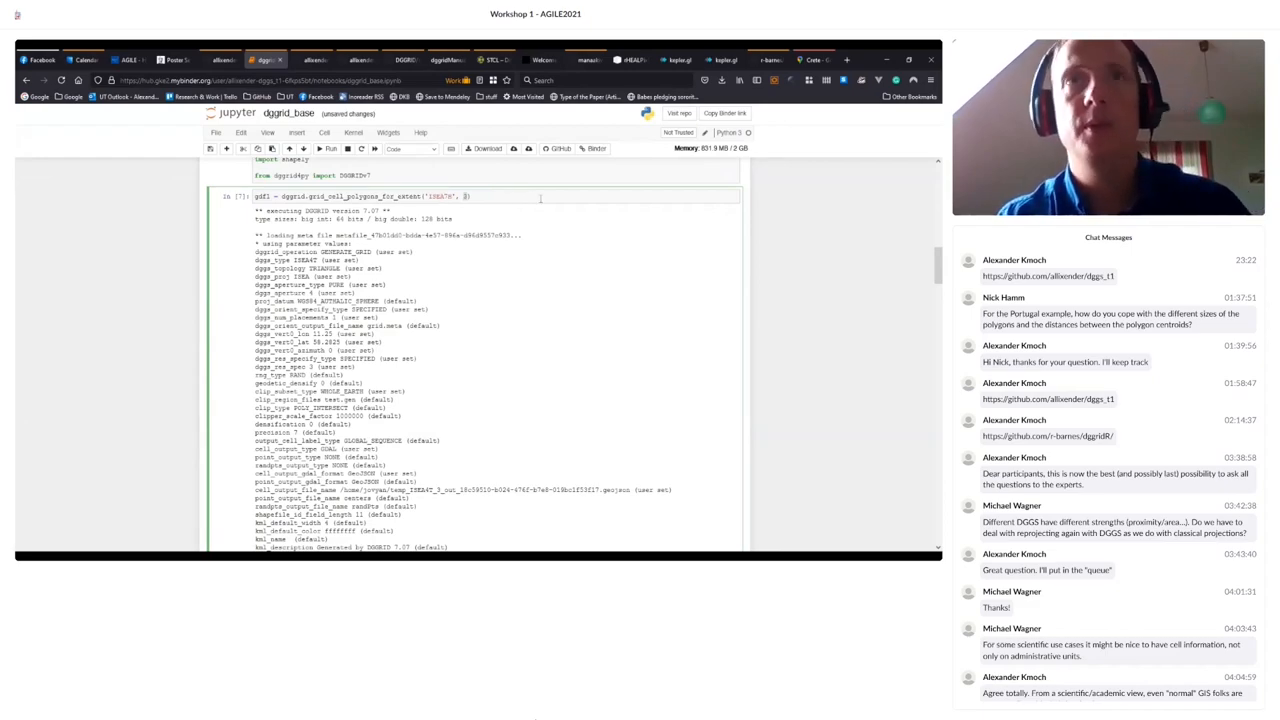
type("4")
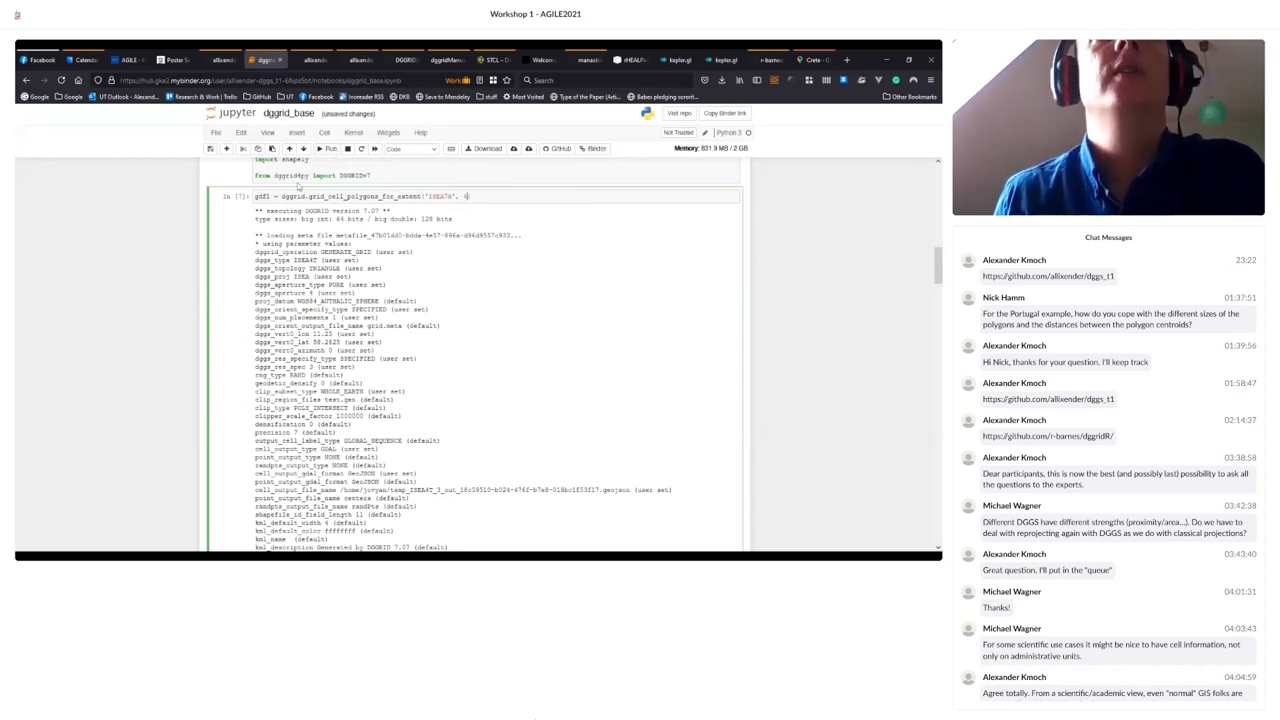
- Regenerate the 24012-cell ISEA7H grid, refresh the gdf1 table, redraw the flat plot and the orthographic basemap
left_click(329, 148)
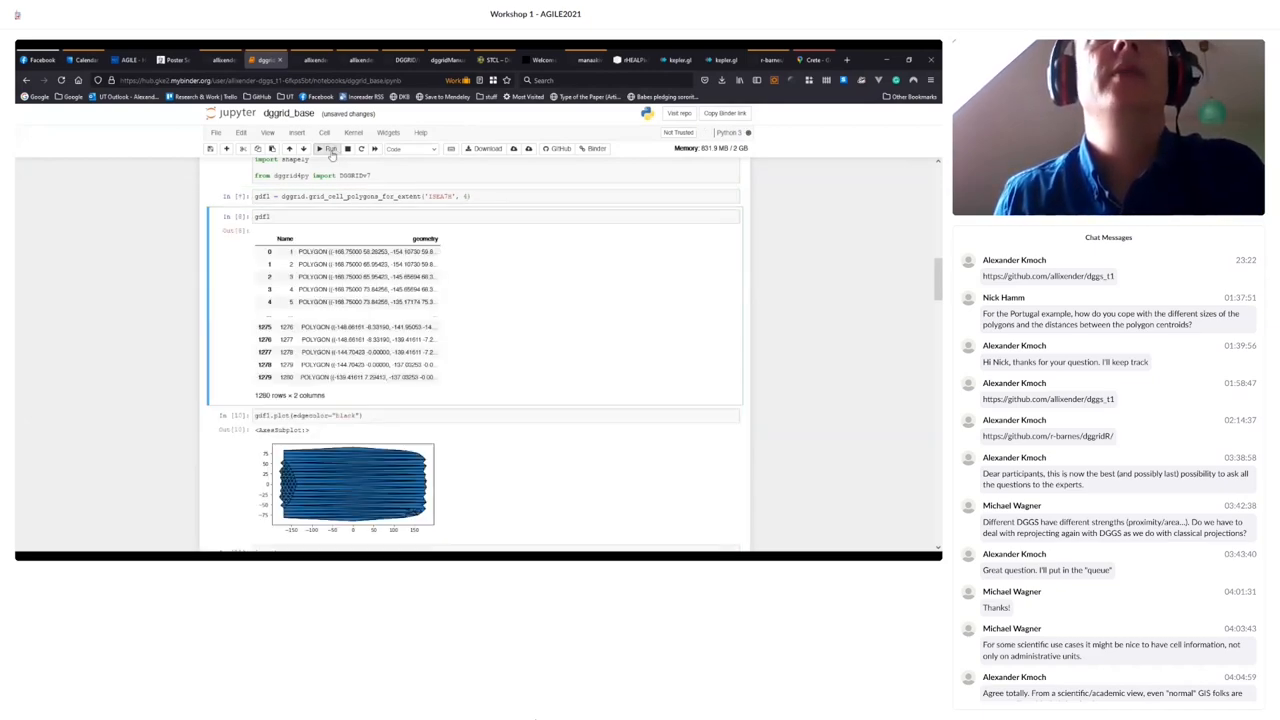
scroll(390, 300, "down", 4)
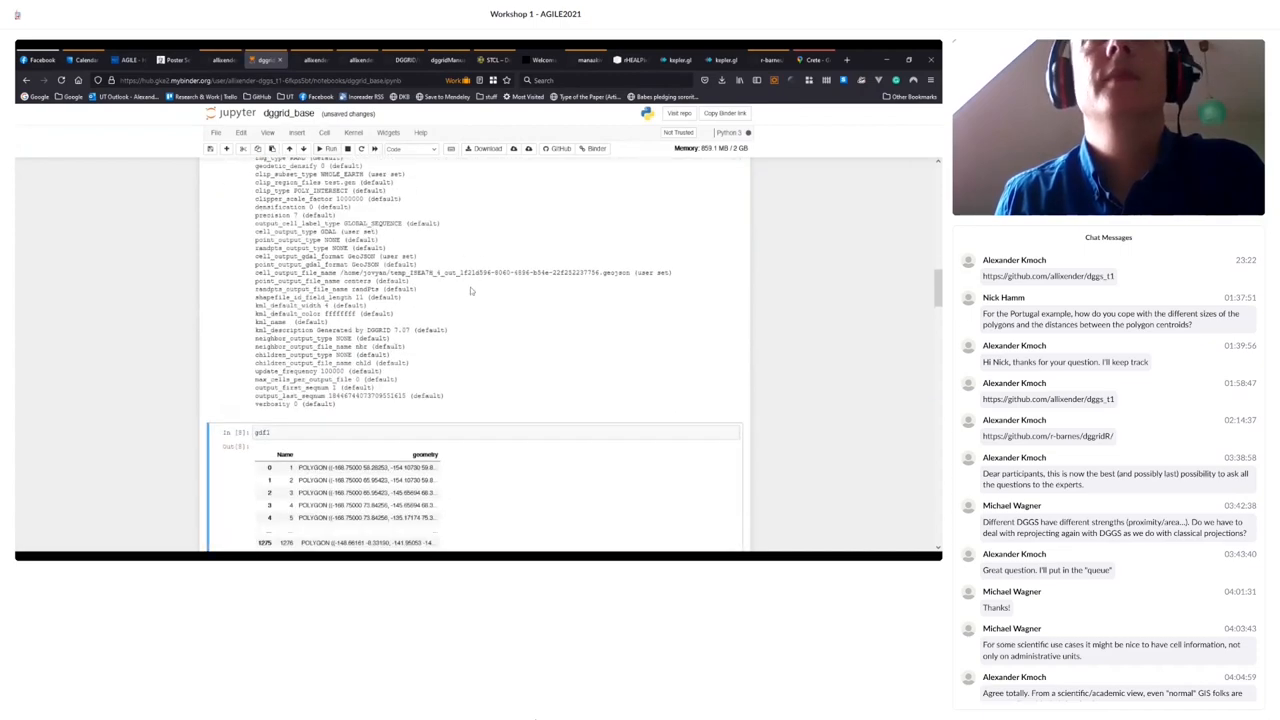
scroll(388, 260, "down", 3)
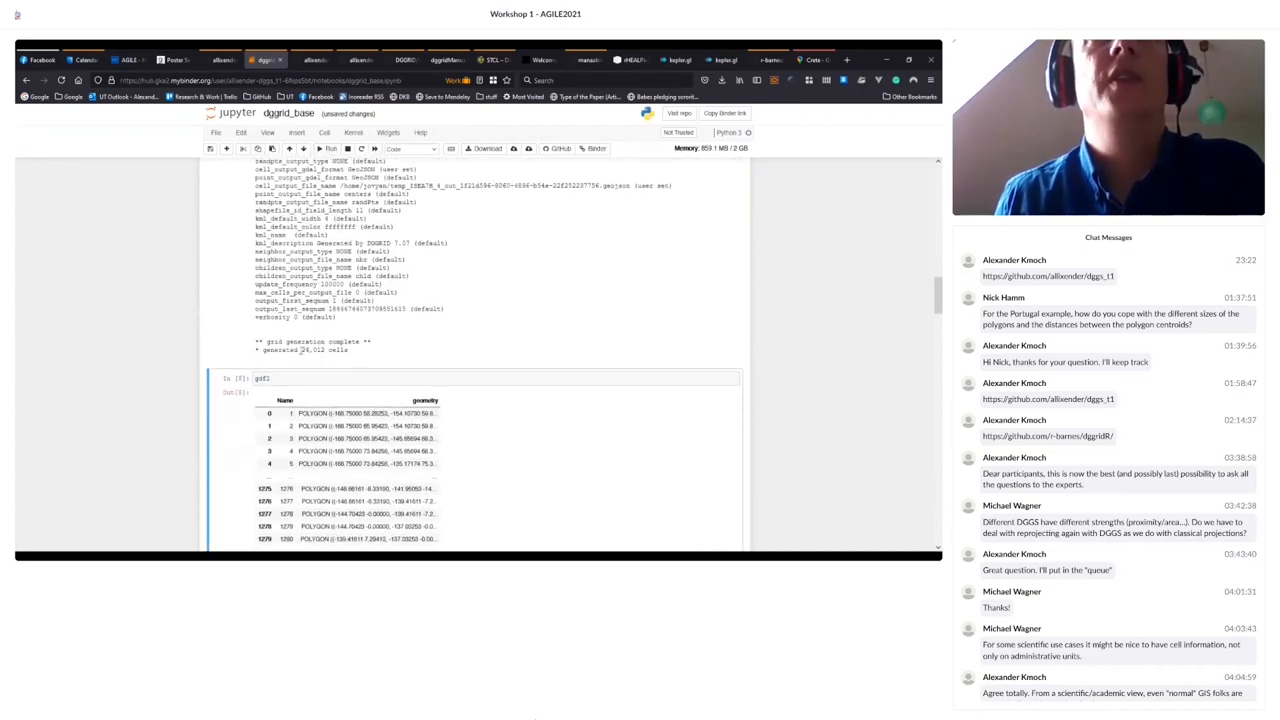
left_click_drag(302, 350, 325, 350)
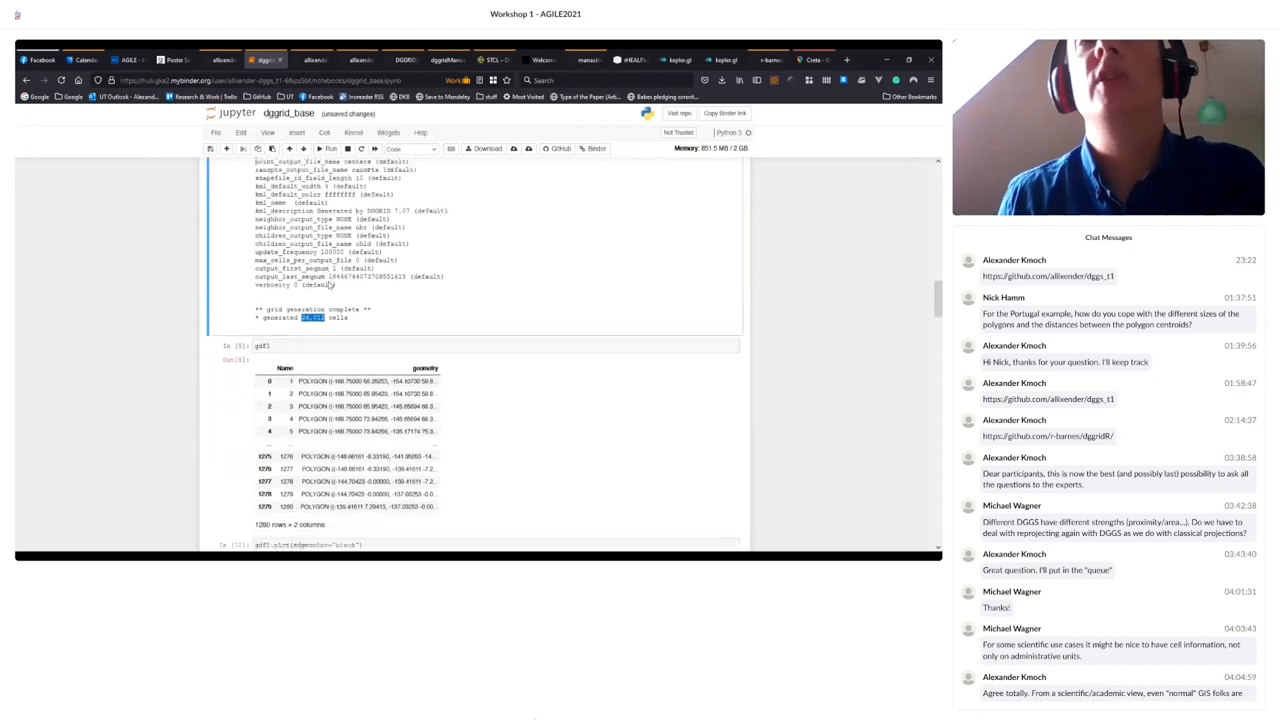
scroll(328, 282, "down", 3)
left_click(262, 247)
left_click(322, 149)
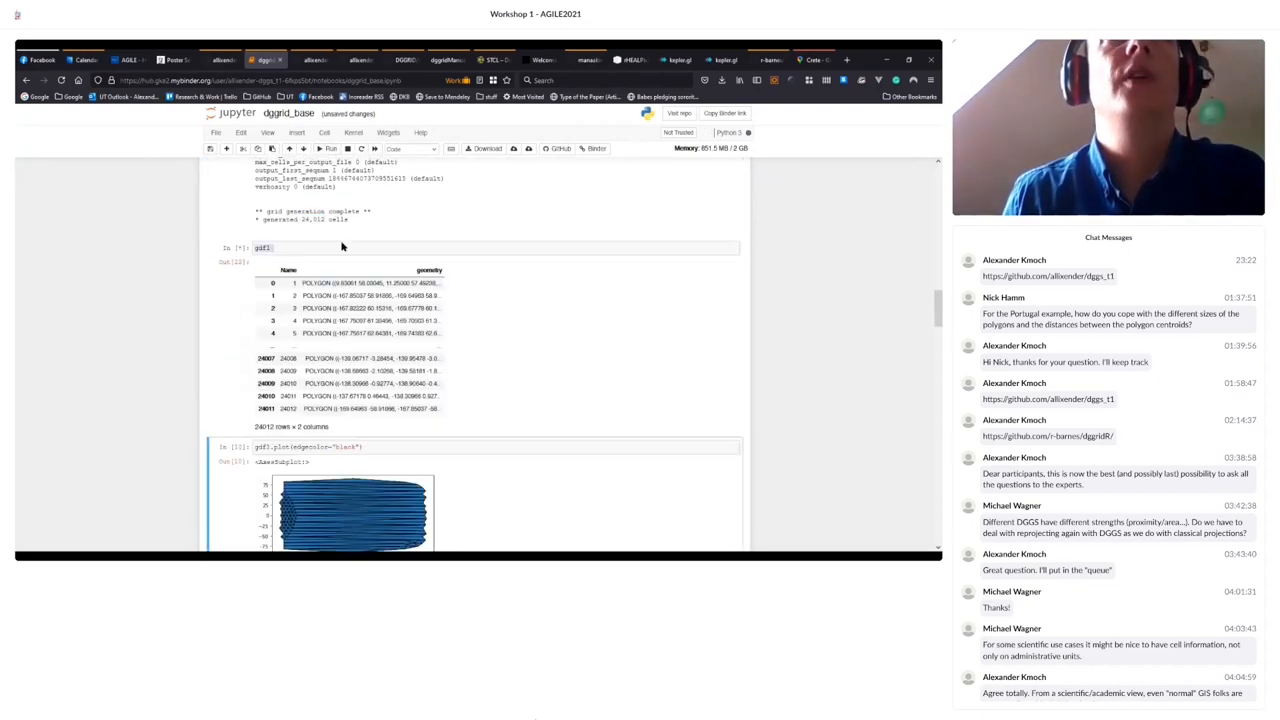
left_click(318, 149)
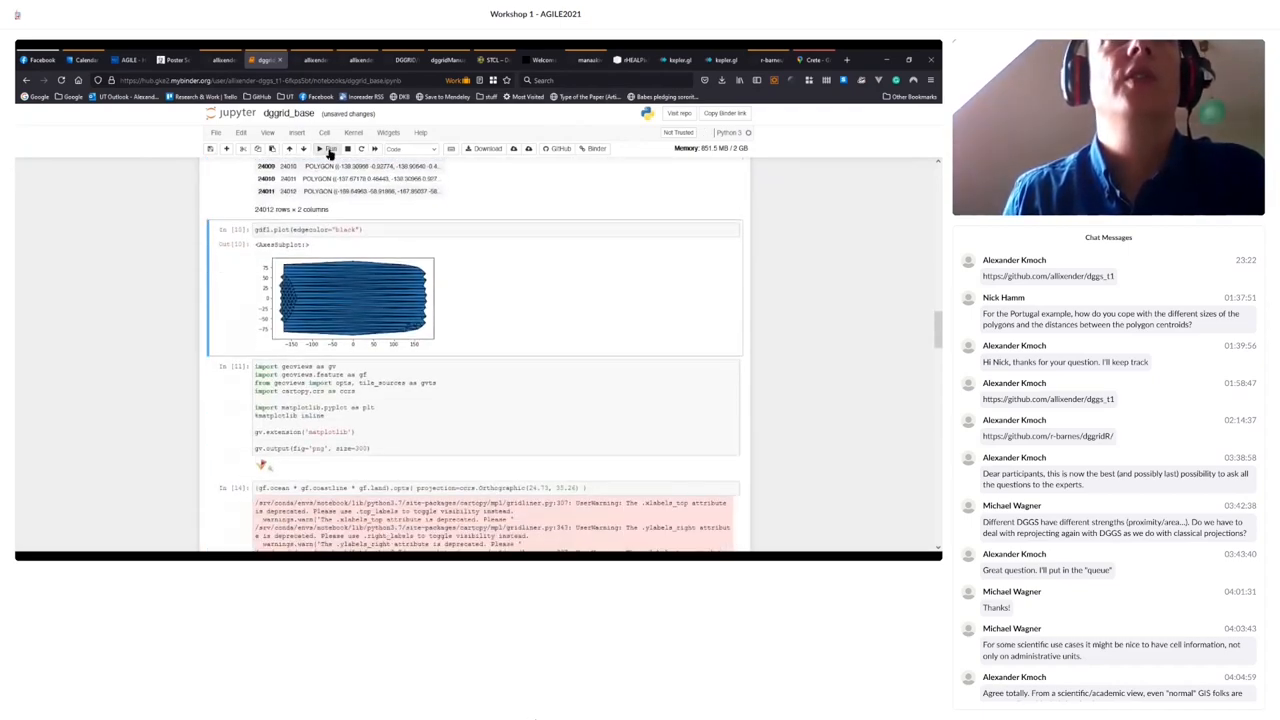
left_click(330, 150)
left_click(330, 150)
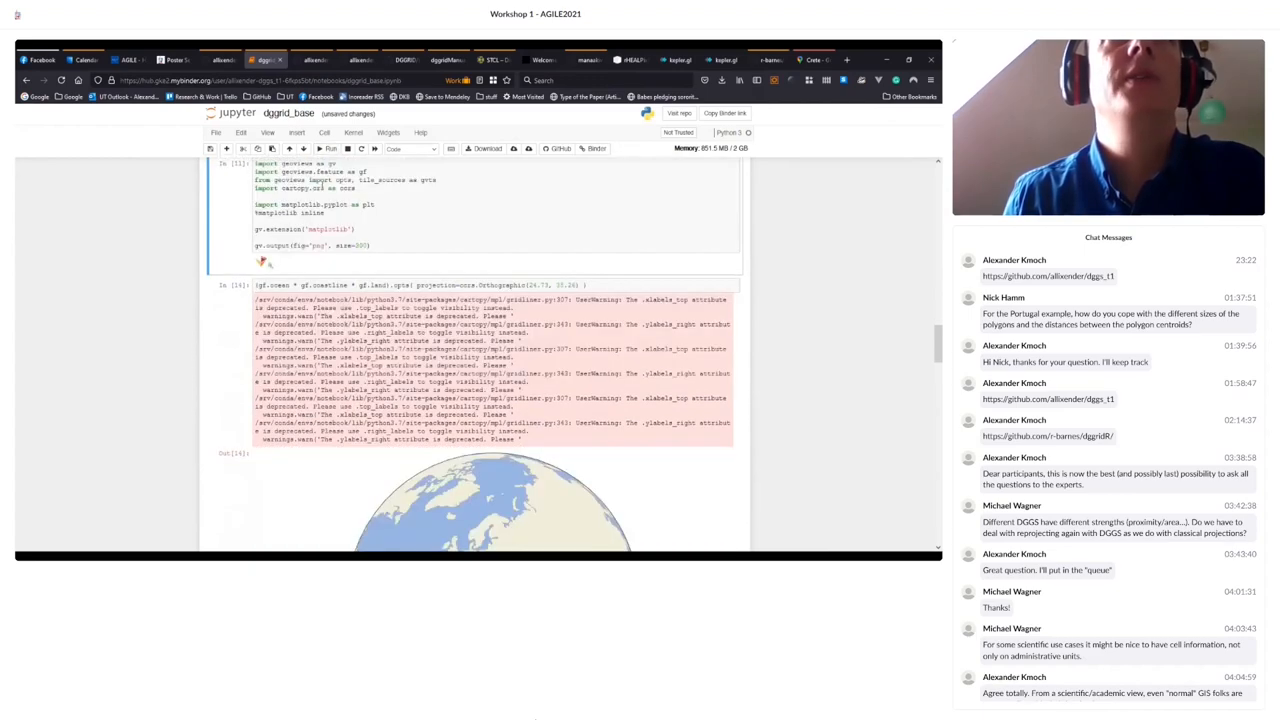
scroll(367, 347, "up", 3)
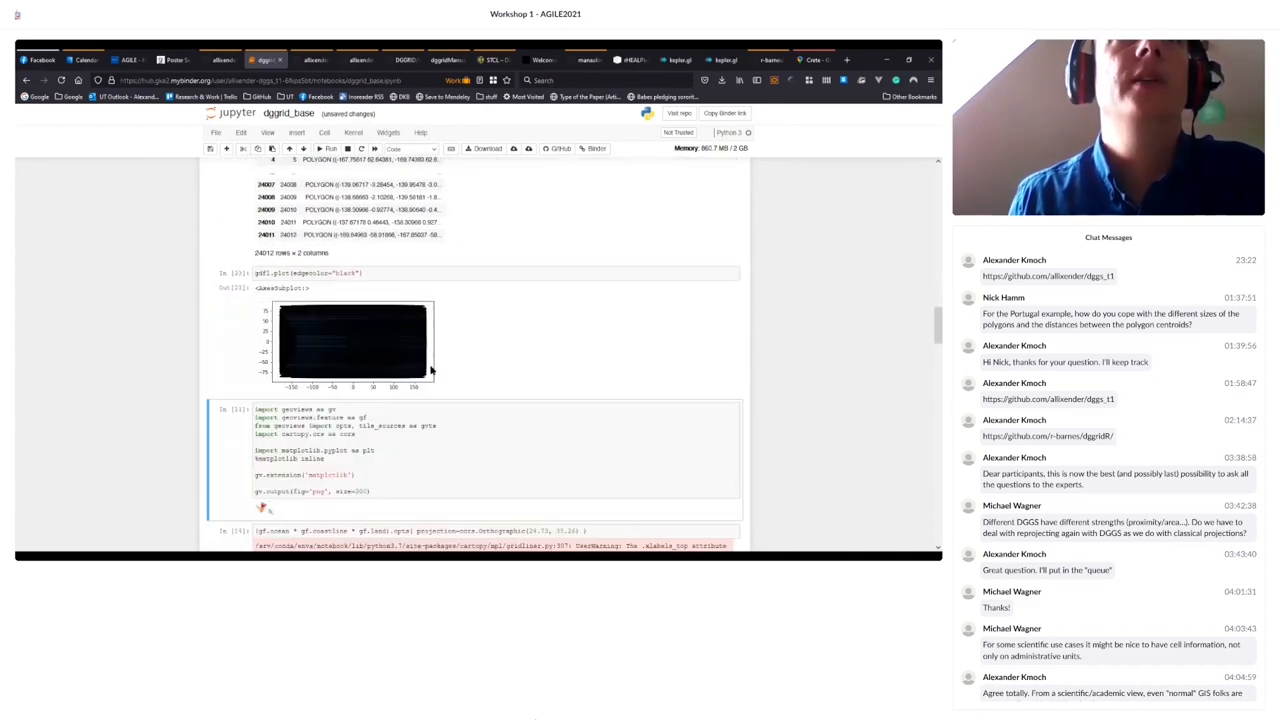
scroll(420, 427, "down", 3)
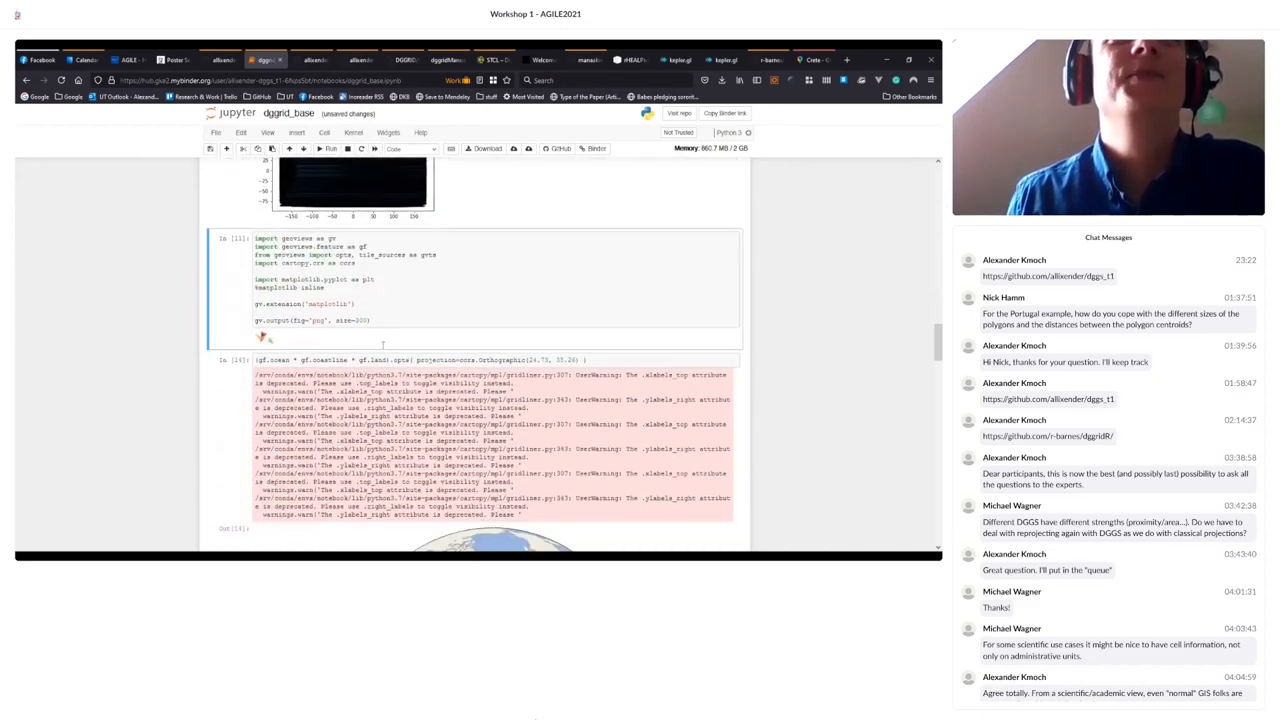
scroll(420, 427, "down", 3)
scroll(336, 280, "down", 3)
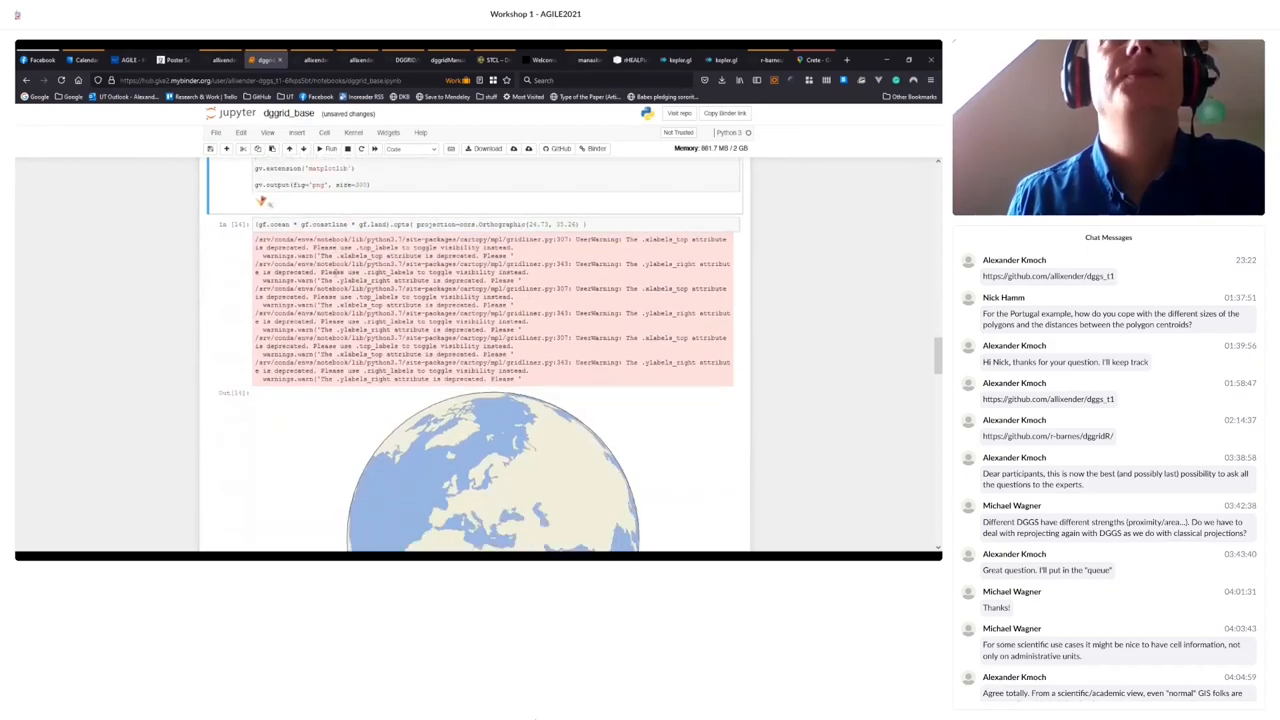
scroll(336, 280, "down", 3)
scroll(336, 280, "down", 3)
scroll(336, 280, "down", 3)
scroll(330, 282, "down", 5)
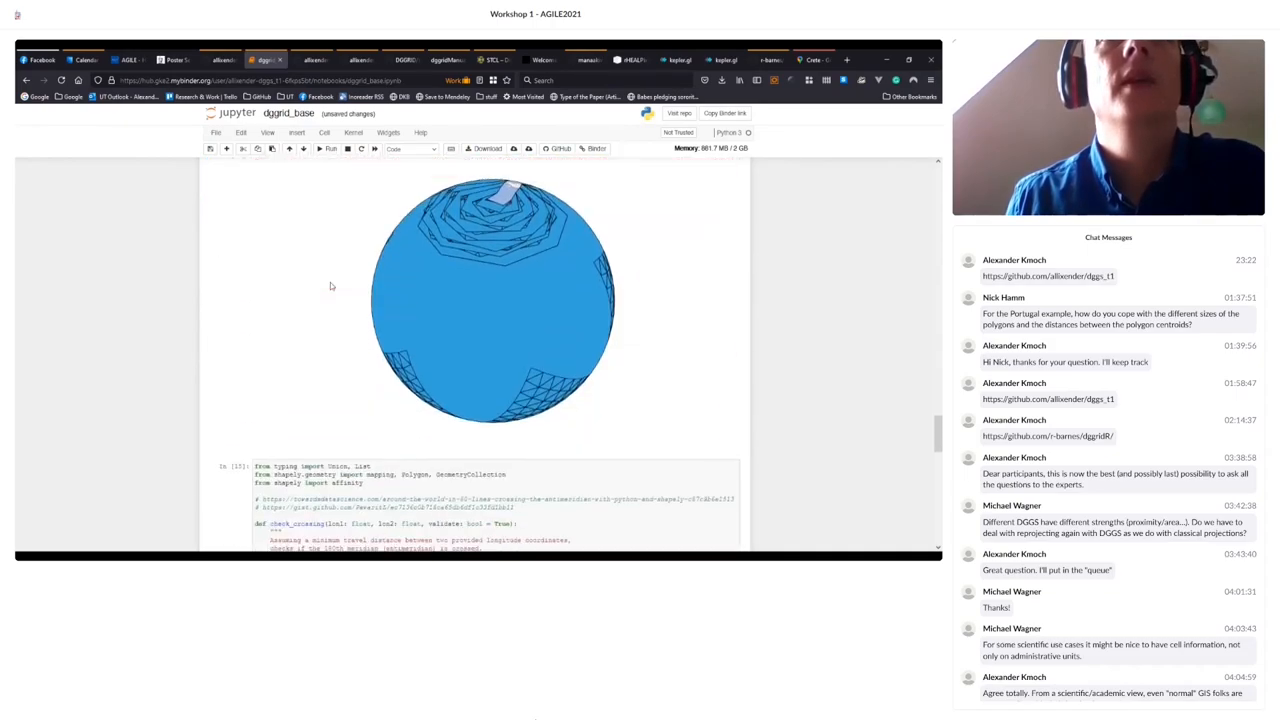
scroll(330, 282, "up", 5)
scroll(330, 282, "up", 3)
scroll(330, 282, "down", 6)
scroll(330, 284, "down", 3)
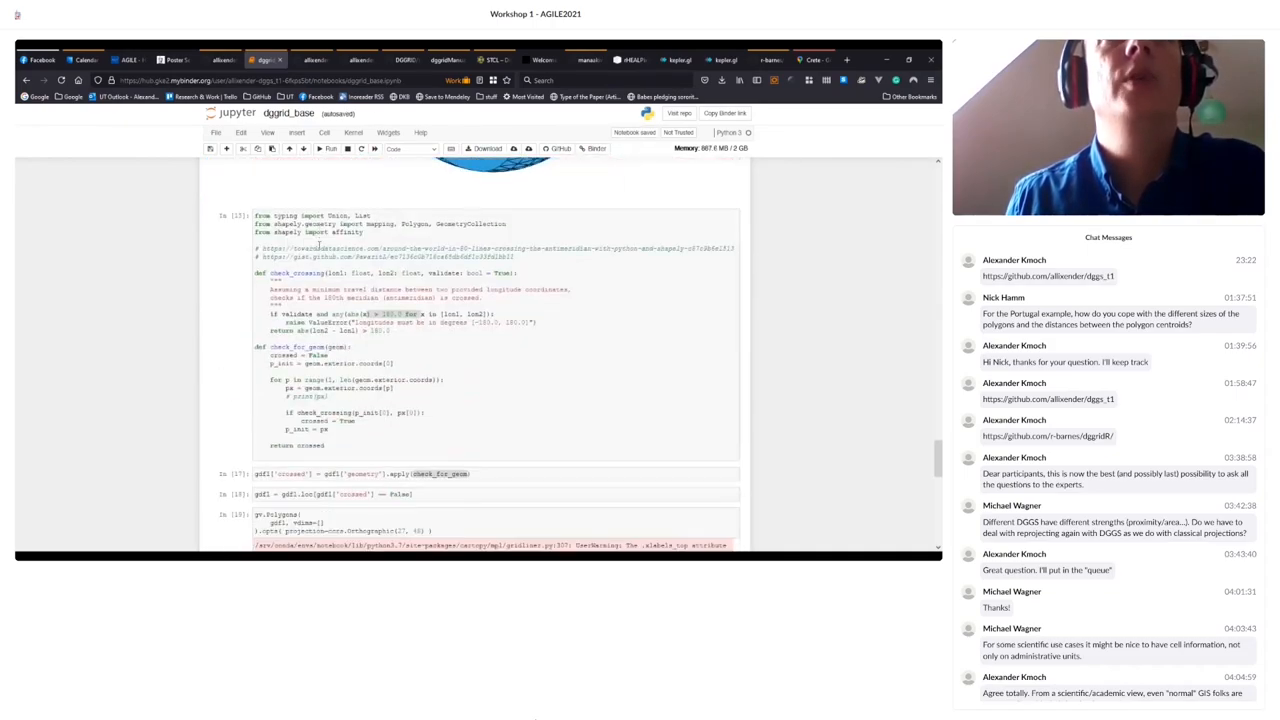
- Flag antimeridian-crossing cells, keep only uncrossed ones and plot them on the orthographic globe
left_click(378, 404)
scroll(320, 300, "down", 3)
scroll(320, 300, "down", 3)
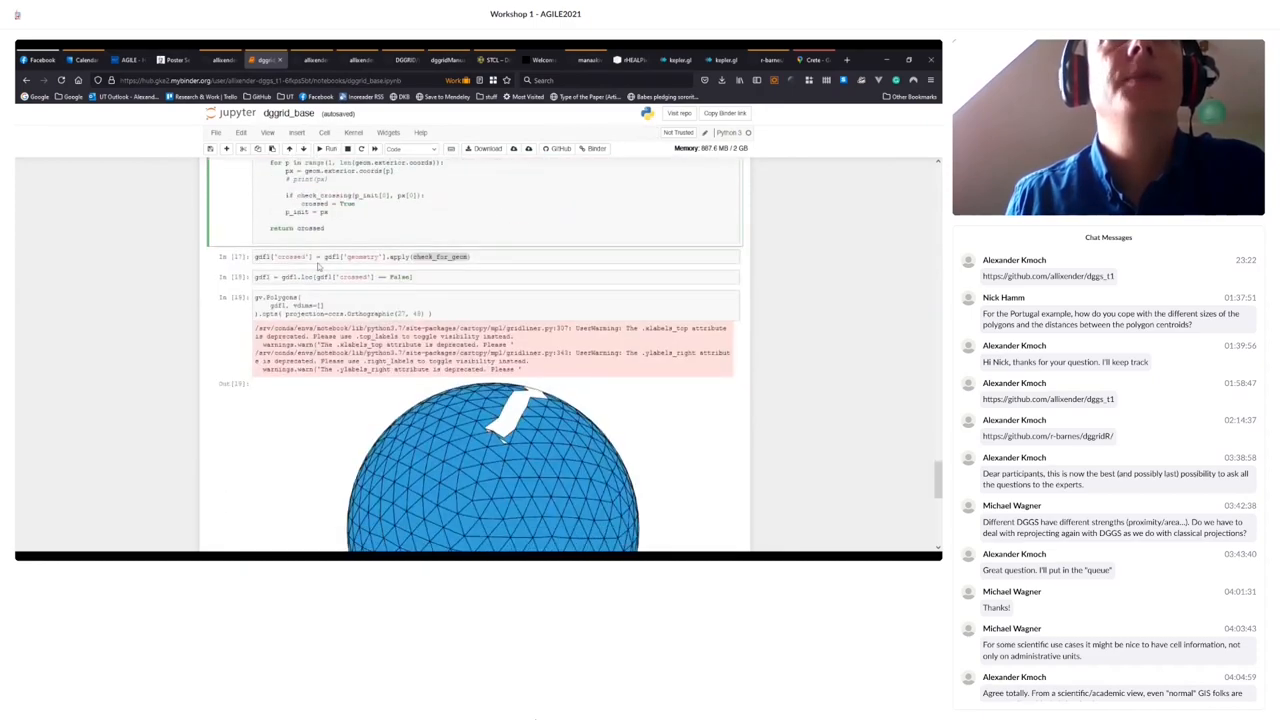
left_click(320, 258)
left_click(330, 148)
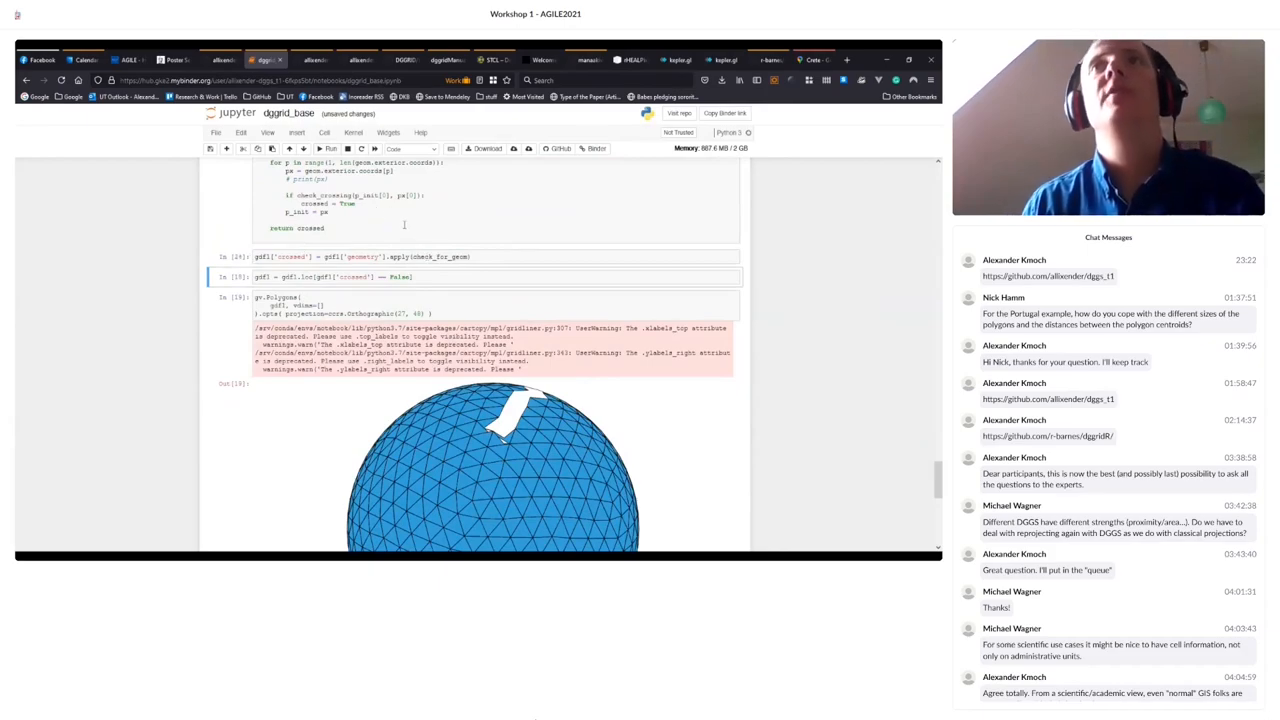
left_click(330, 148)
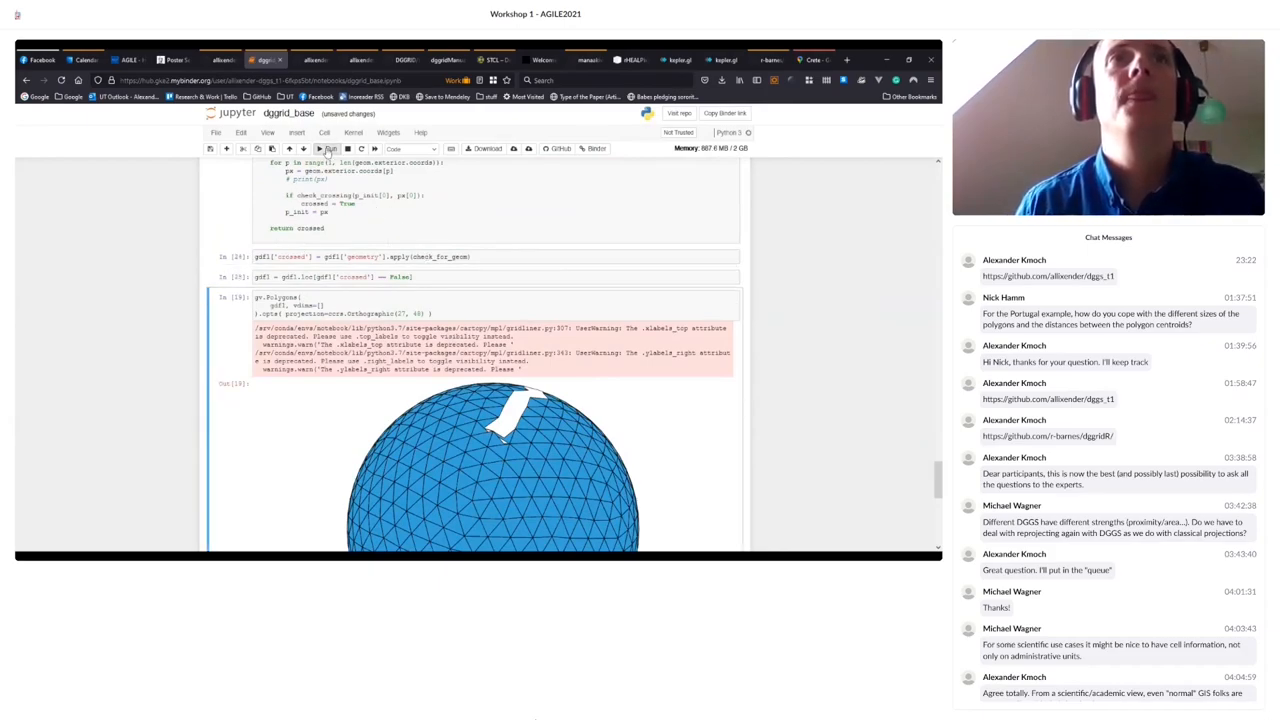
left_click(330, 148)
type("gv.Polygons(gdf1, vdims=[]).opts(projection=ccrs.Robinson() )")
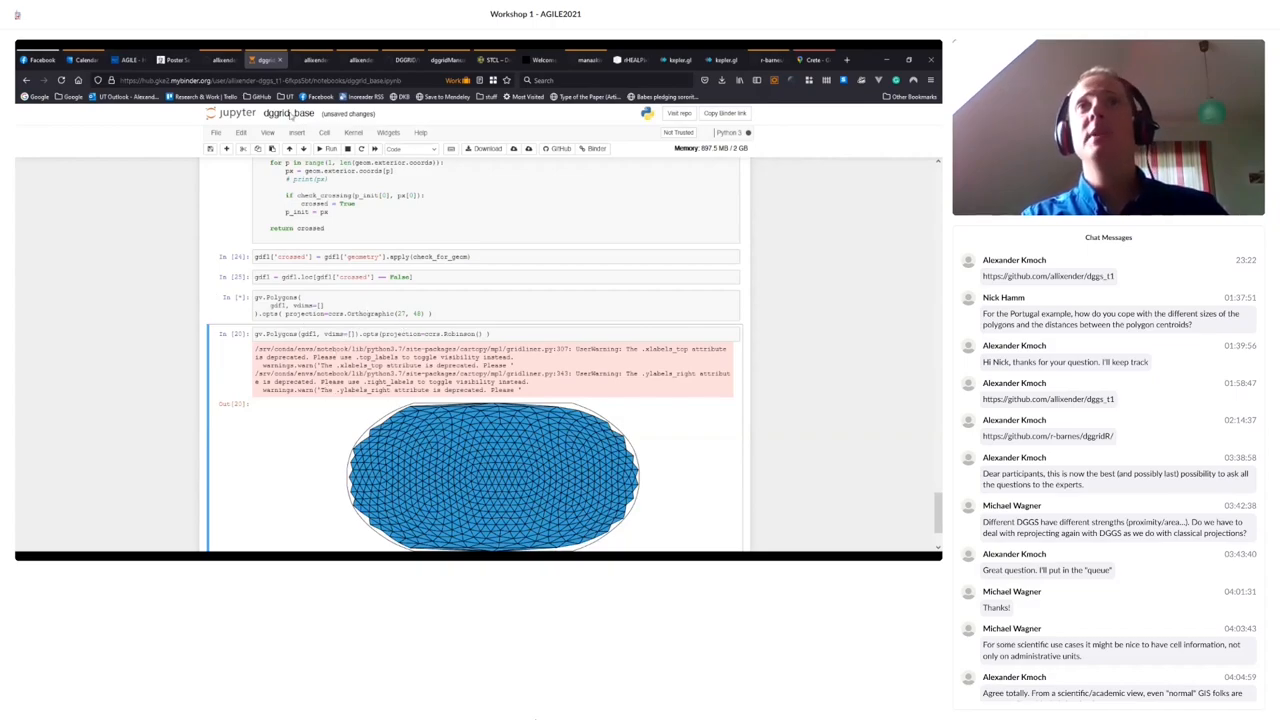
- Open the DGGRID manual's introduction and highlight the Grid Generation and Address Conversion operations
left_click(440, 61)
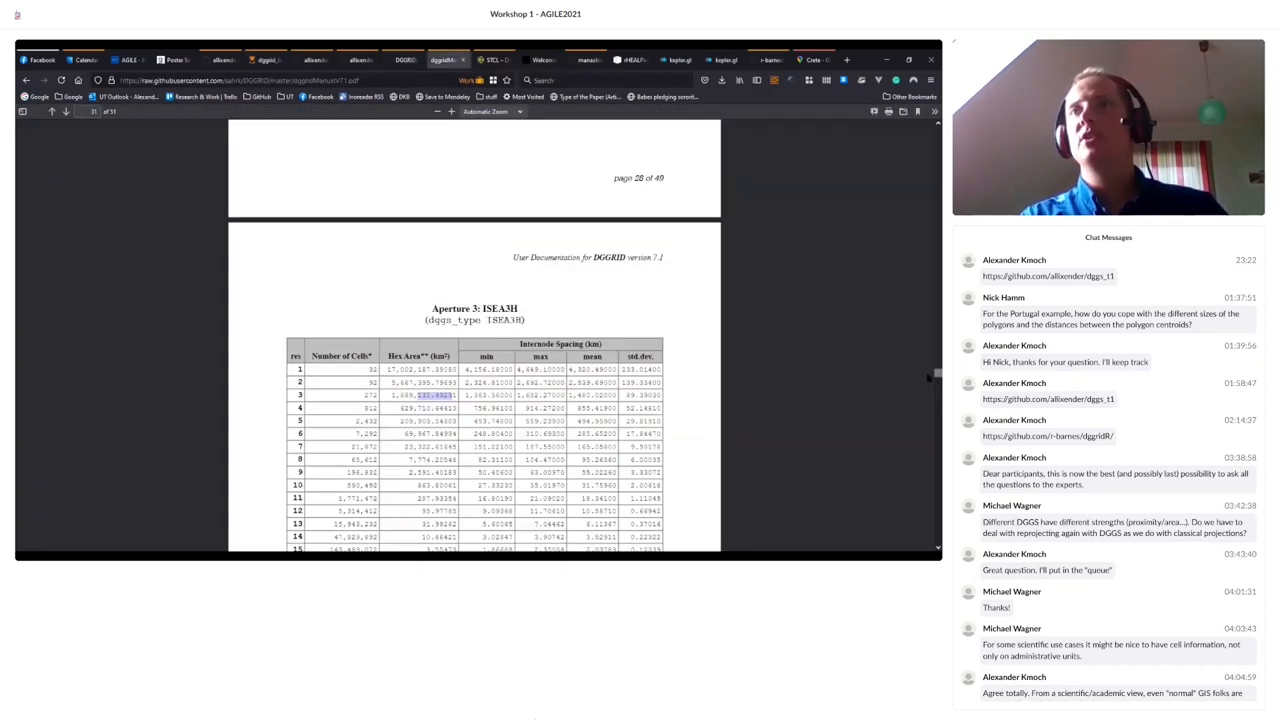
key("Home")
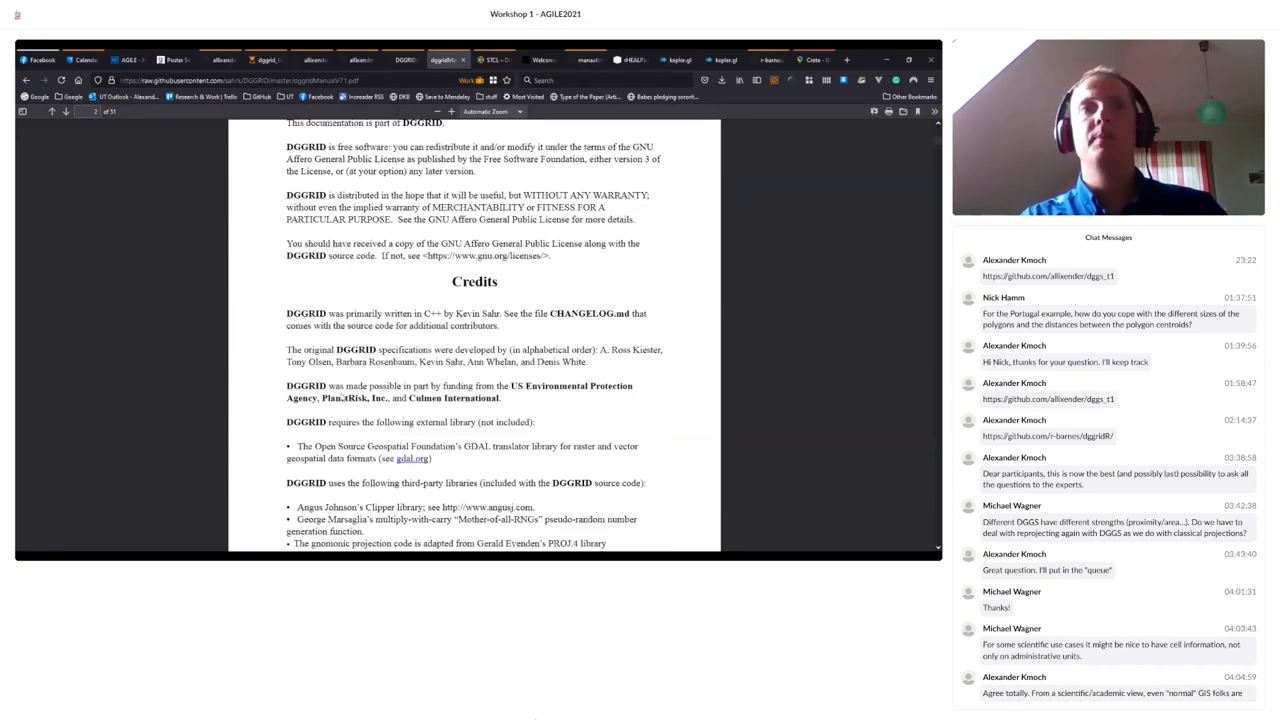
scroll(474, 340, "down", 10)
scroll(474, 340, "down", 5)
scroll(474, 340, "down", 3)
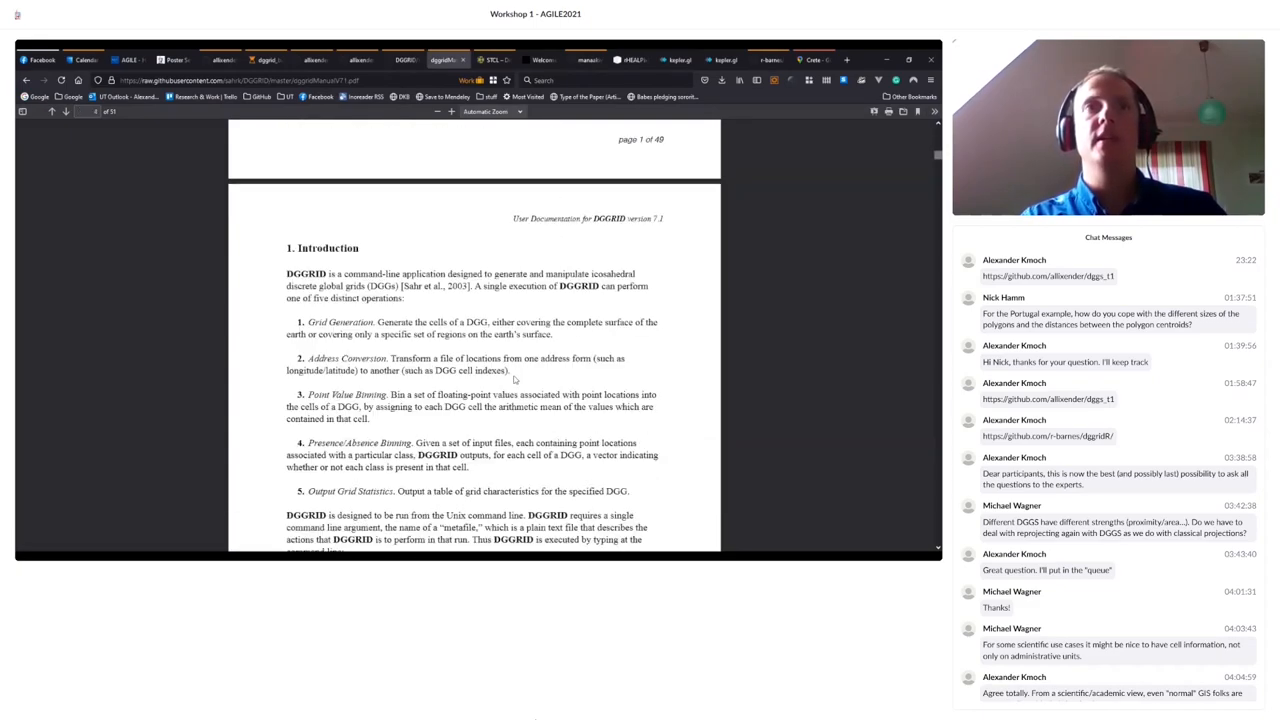
scroll(403, 355, "down", 1)
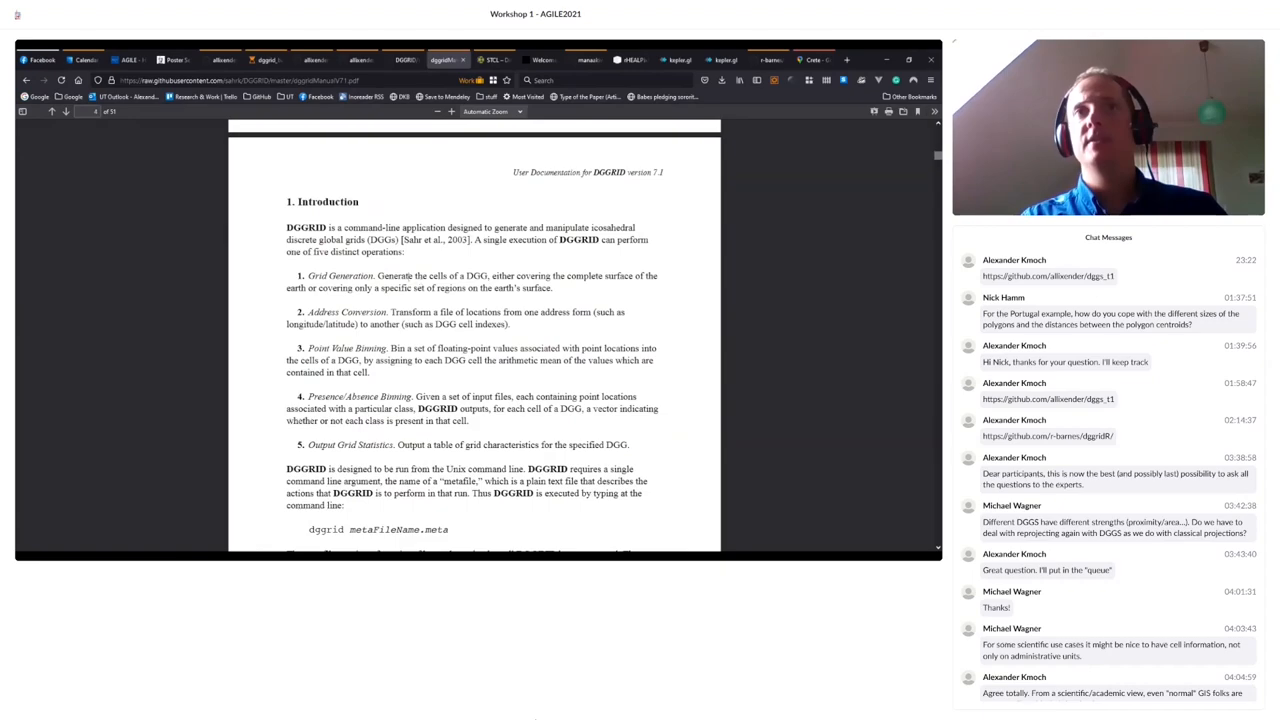
left_click_drag(308, 276, 372, 276)
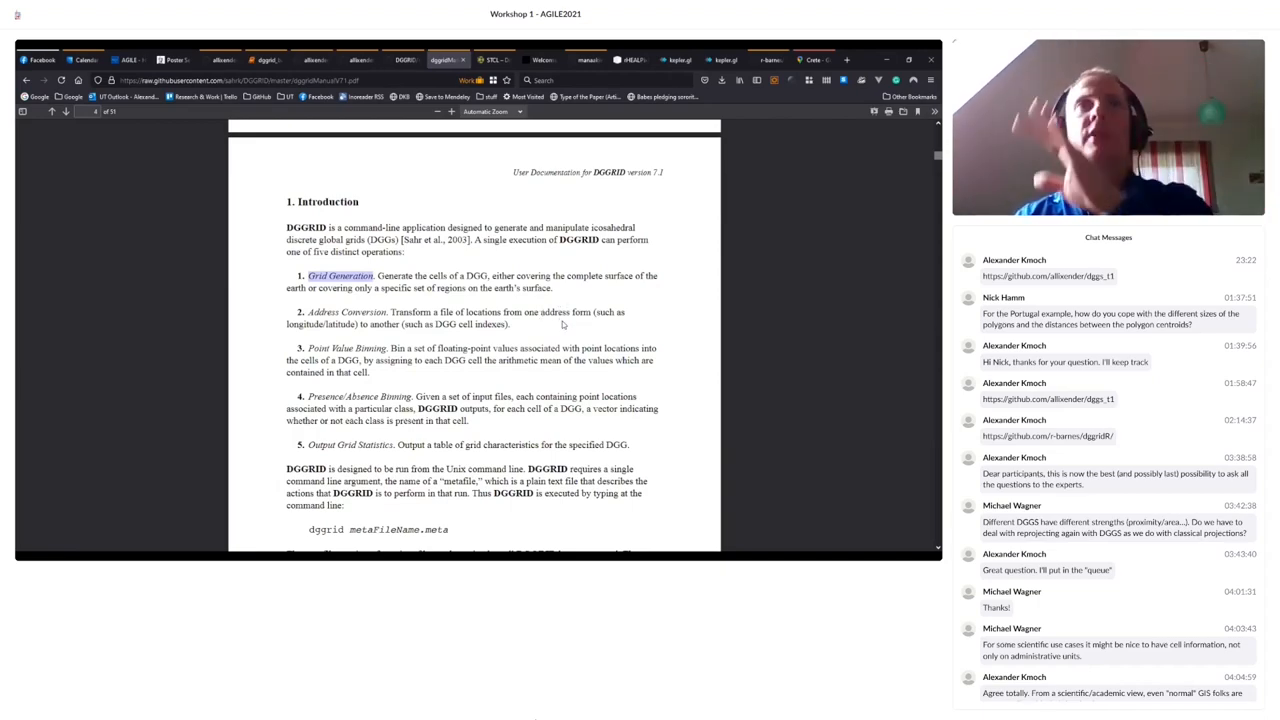
left_click_drag(307, 312, 287, 227)
left_click(307, 312)
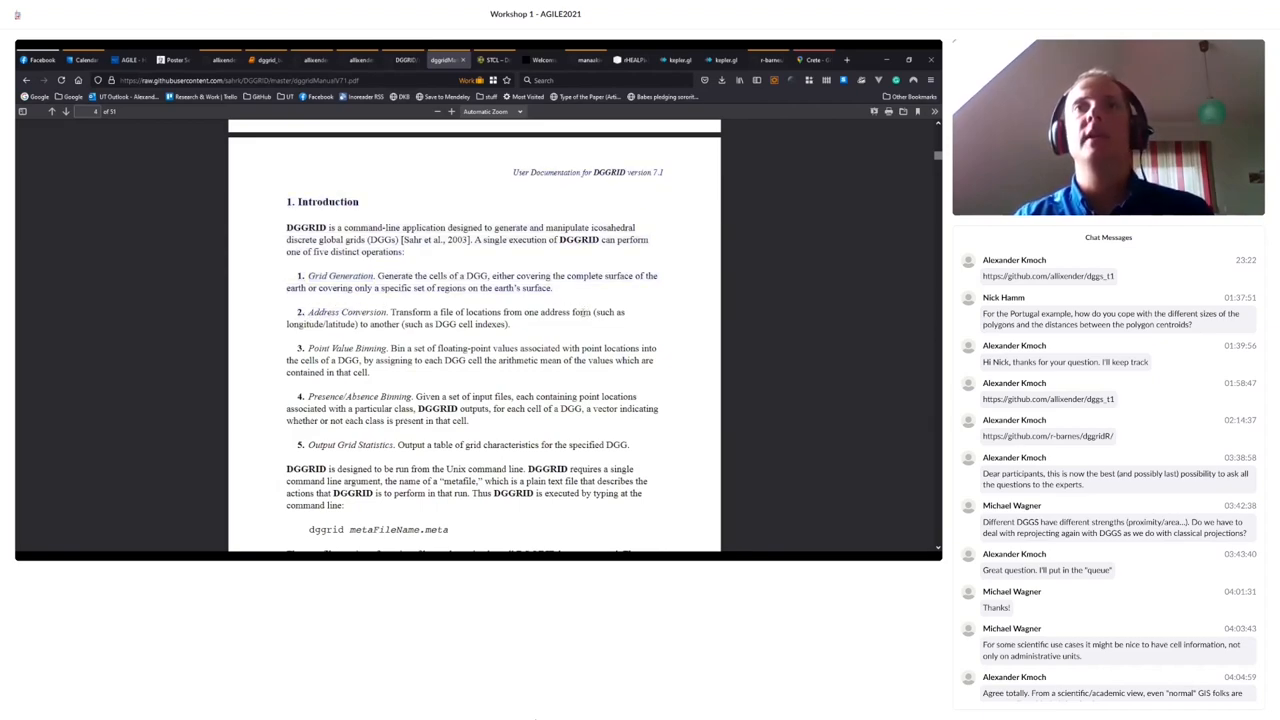
left_click_drag(582, 314, 480, 310)
left_click_drag(338, 324, 300, 324)
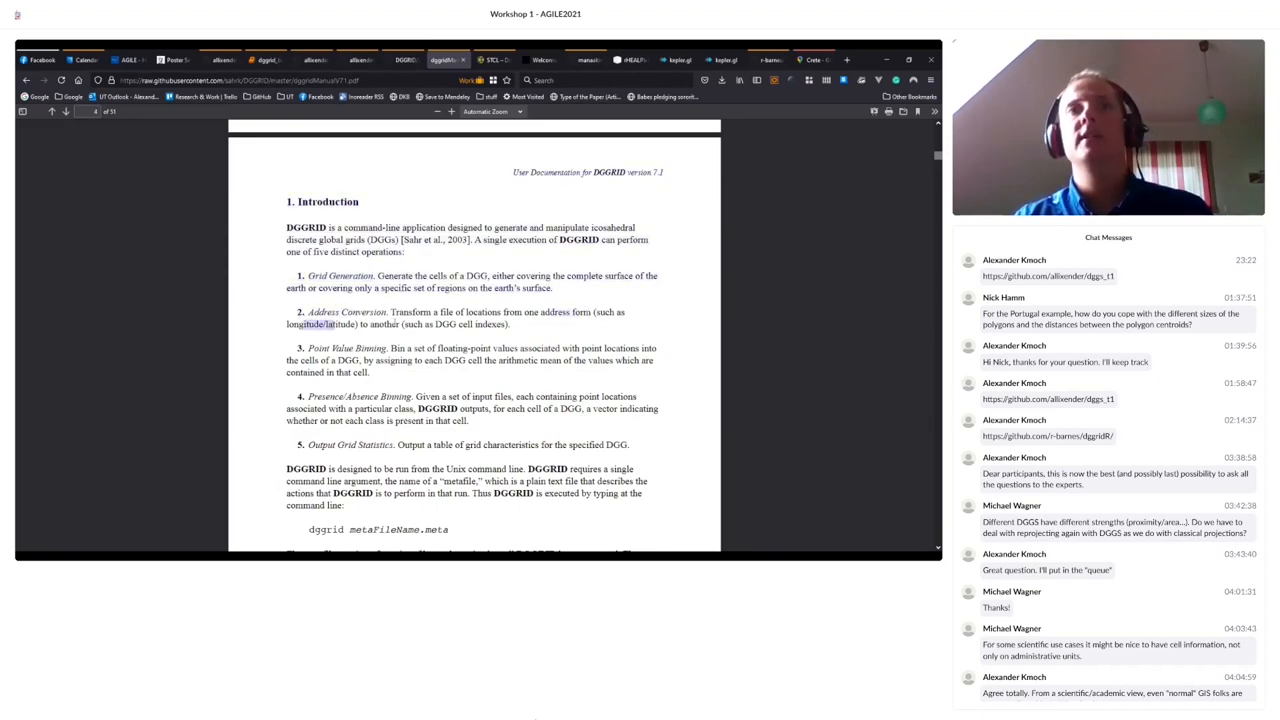
left_click_drag(426, 325, 496, 325)
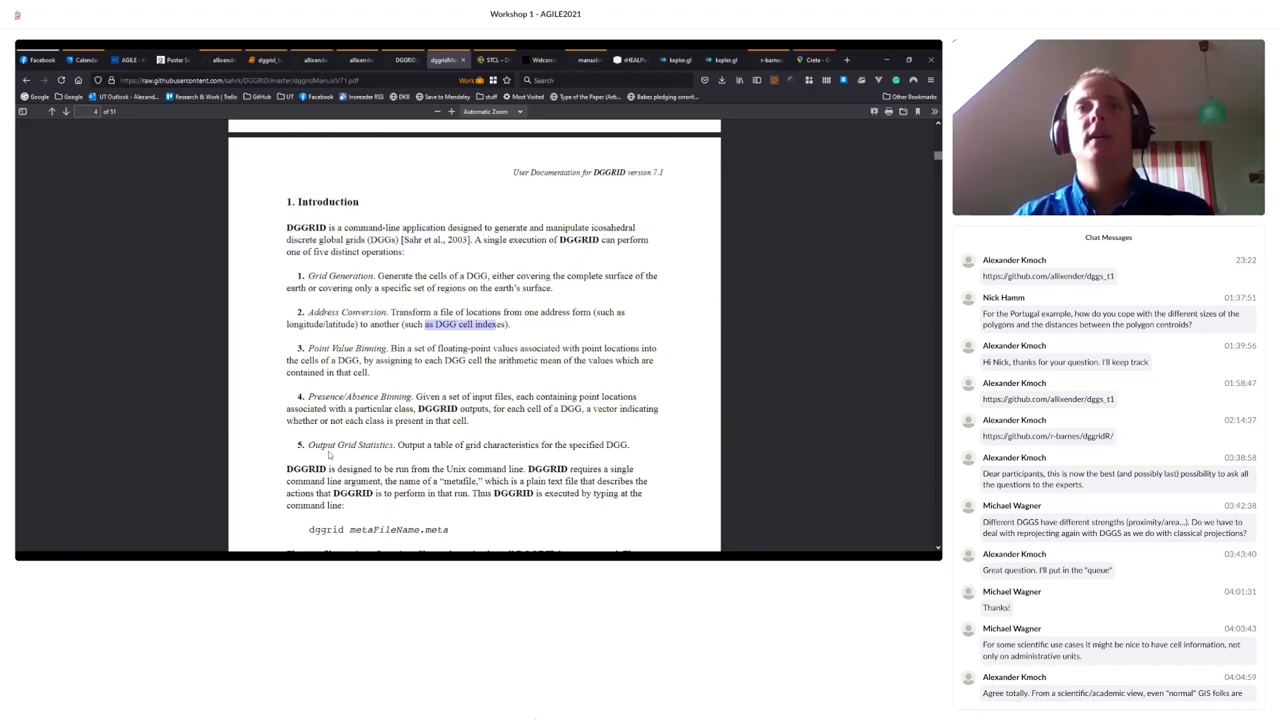
- Highlight the Point Value Binning, Presence/Absence Binning and Output Grid Statistics operations, then return to dggrid_base
left_click_drag(322, 446, 366, 446)
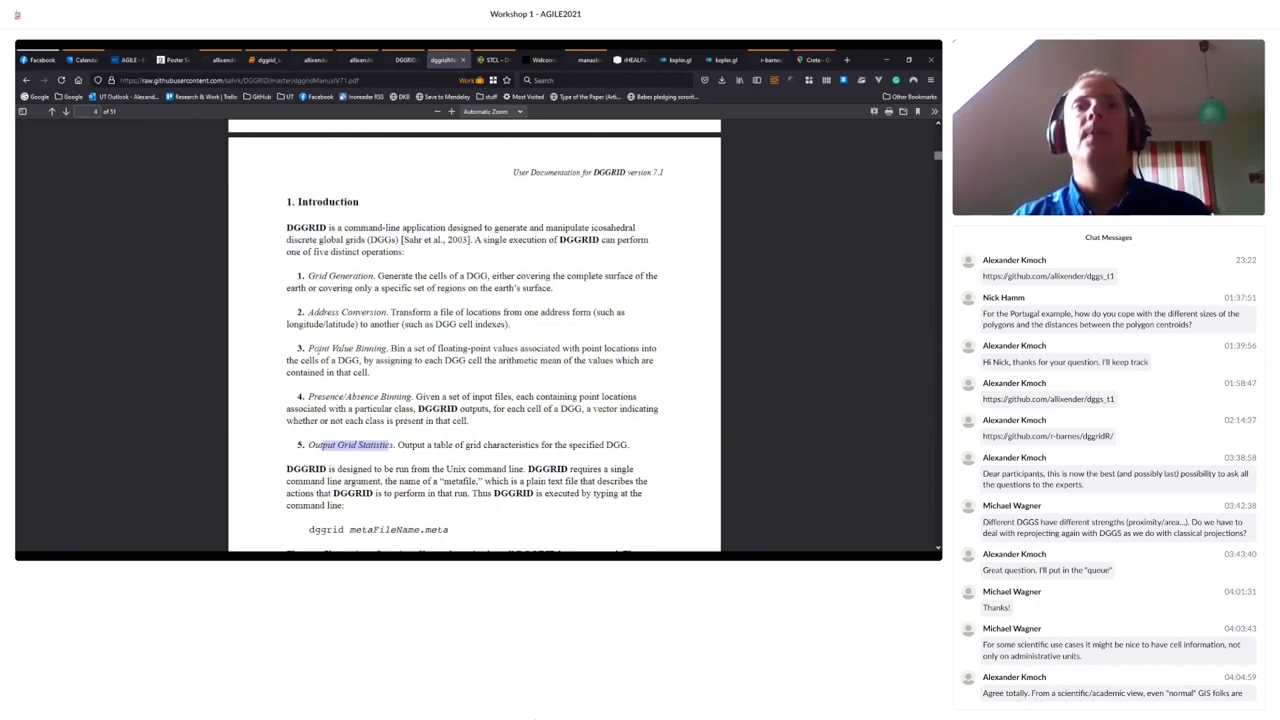
left_click_drag(309, 348, 344, 348)
left_click_drag(330, 396, 368, 396)
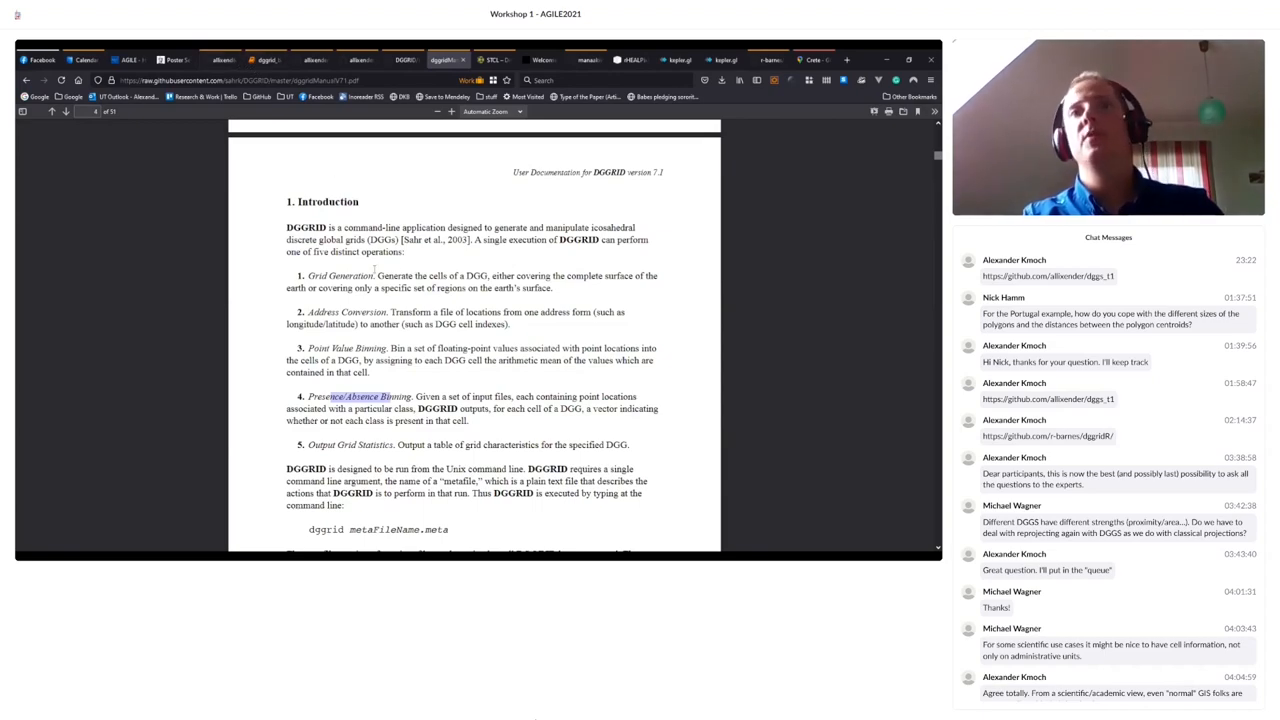
left_click_drag(309, 348, 388, 349)
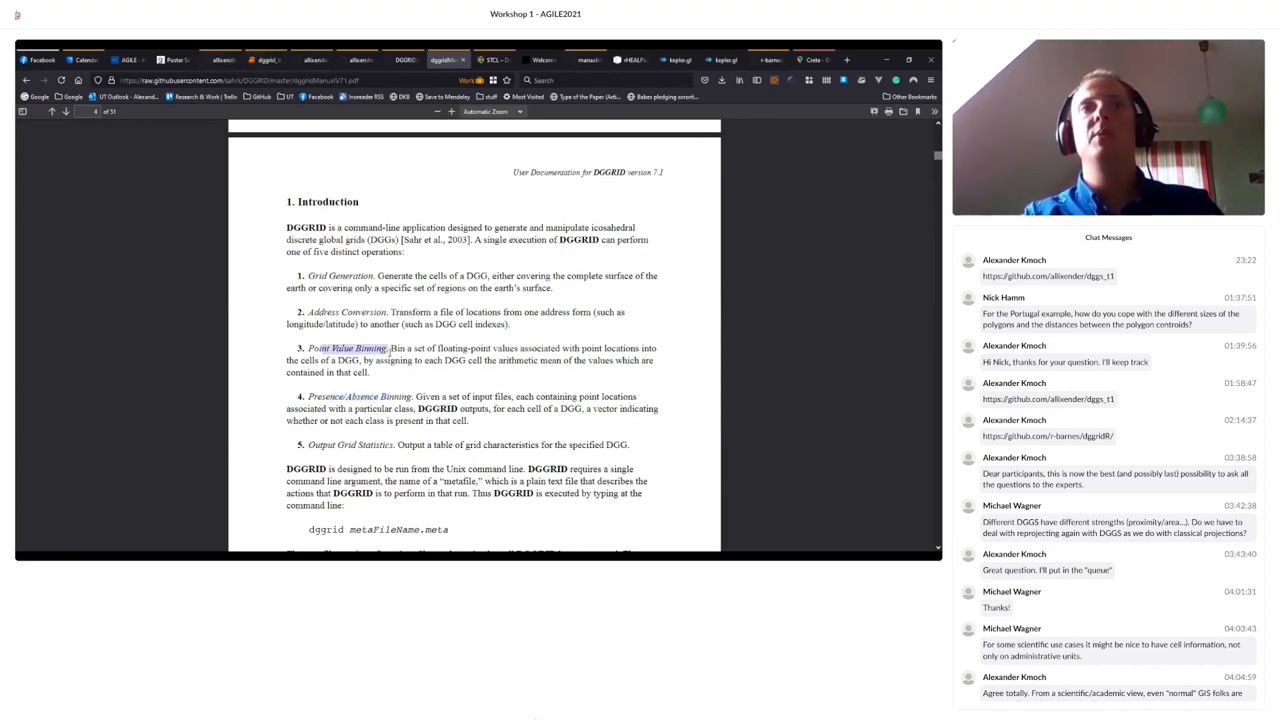
left_click_drag(309, 397, 398, 397)
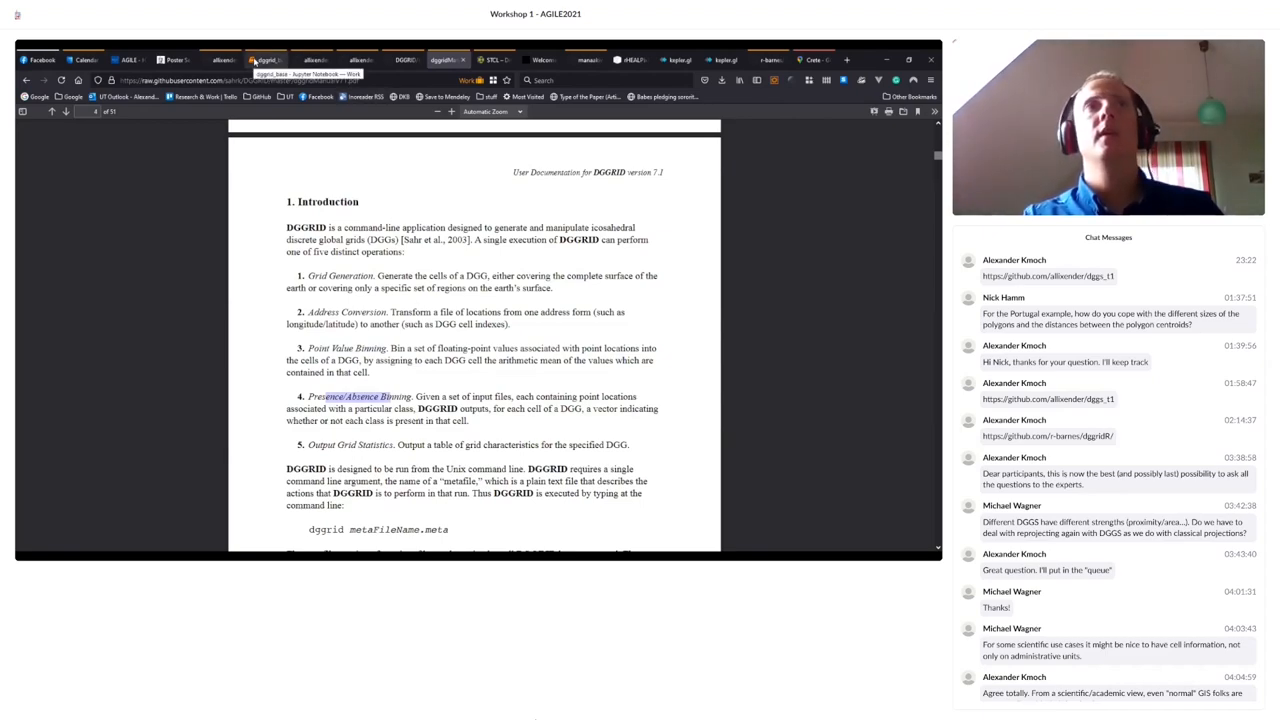
left_click(352, 372)
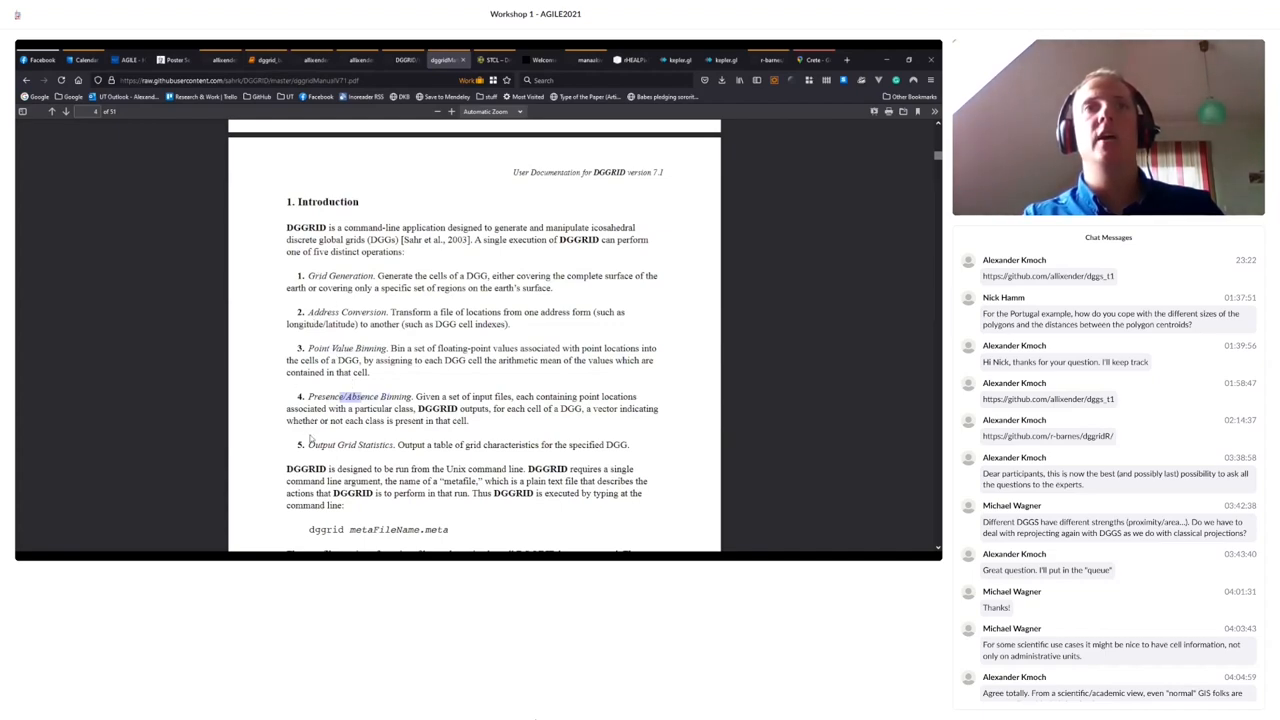
left_click_drag(309, 444, 358, 445)
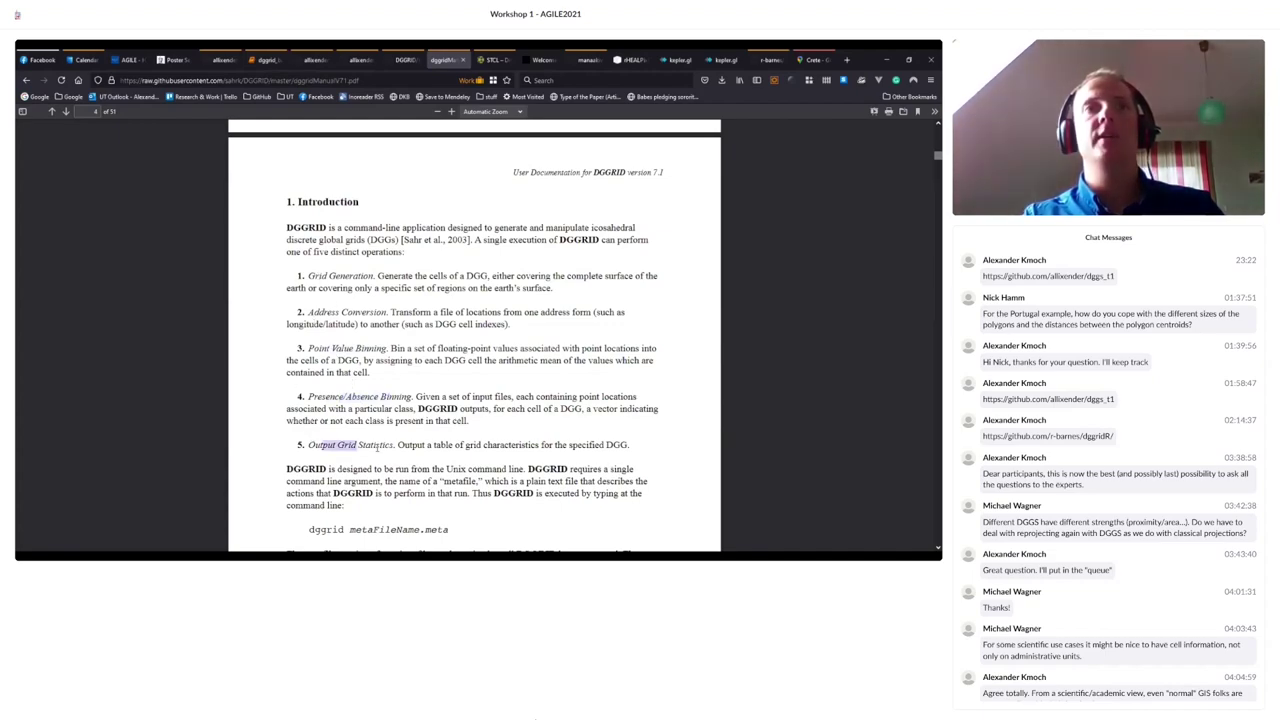
left_click(262, 60)
scroll(418, 247, "down", 3)
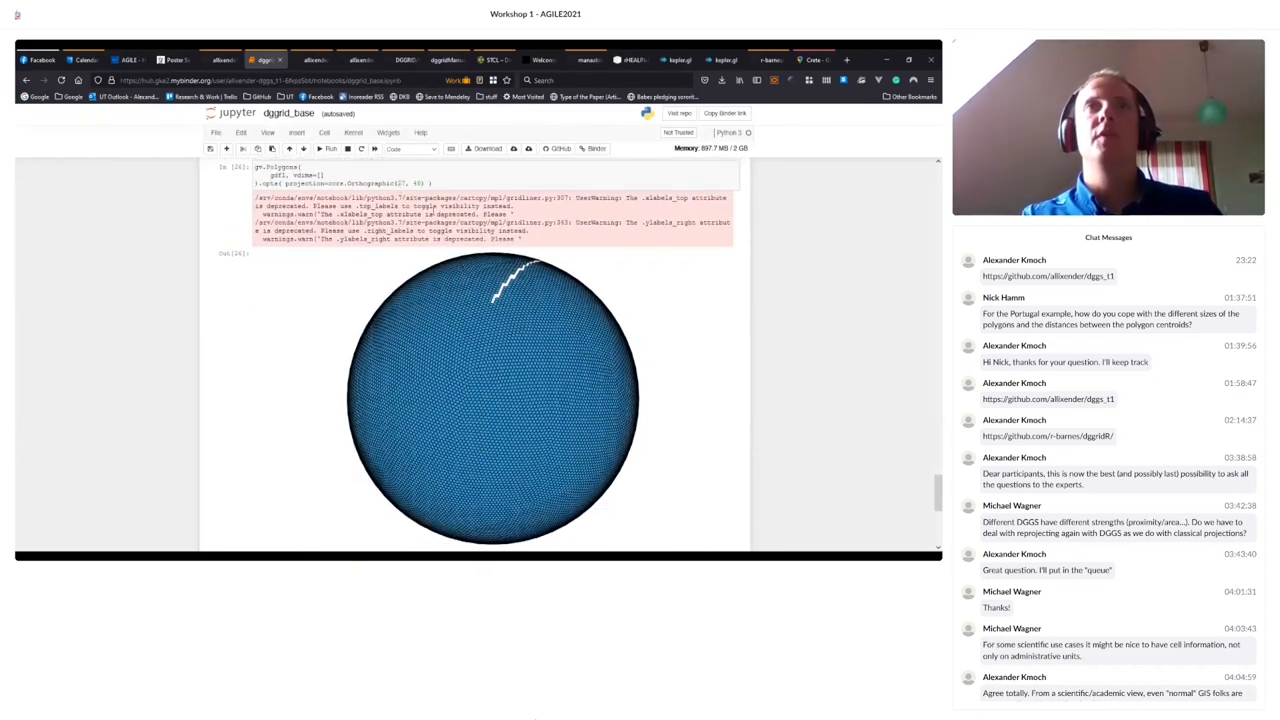
scroll(420, 320, "up", 4)
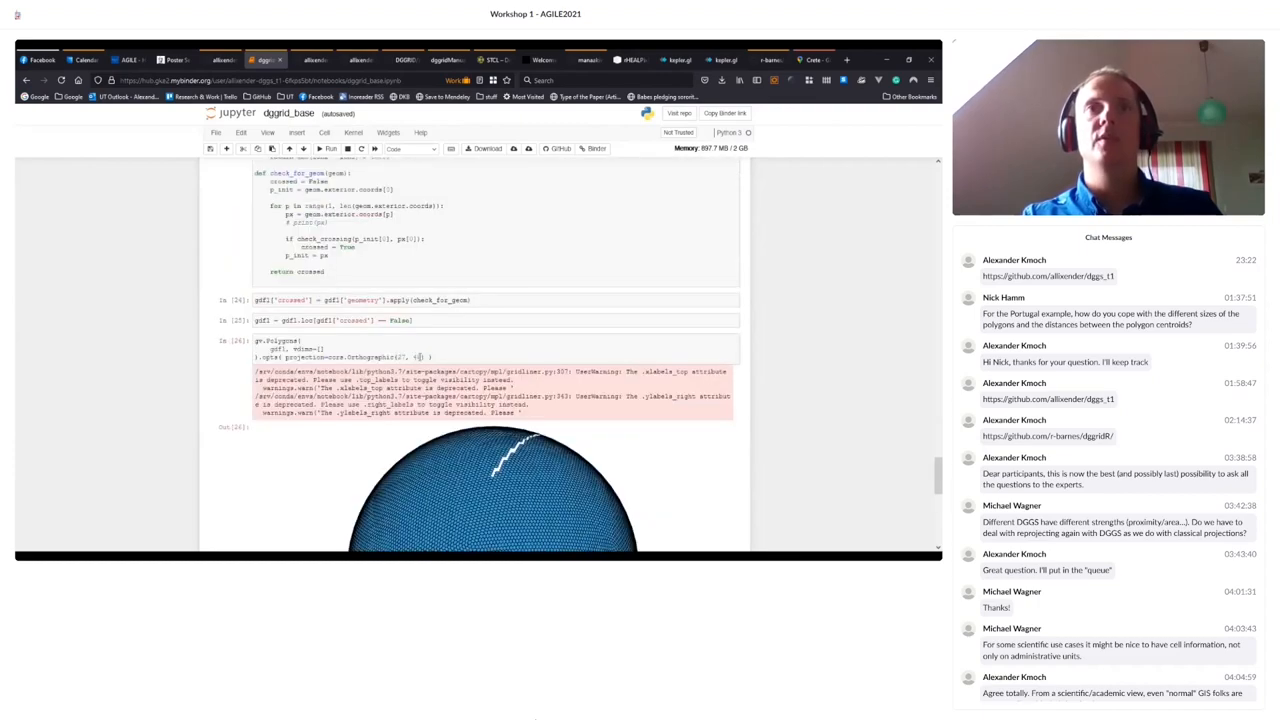
- Replace the second Orthographic() centre argument in cell In[26] with a new value
left_click(422, 357)
key("BackSpace")
key("BackSpace")
type("33")
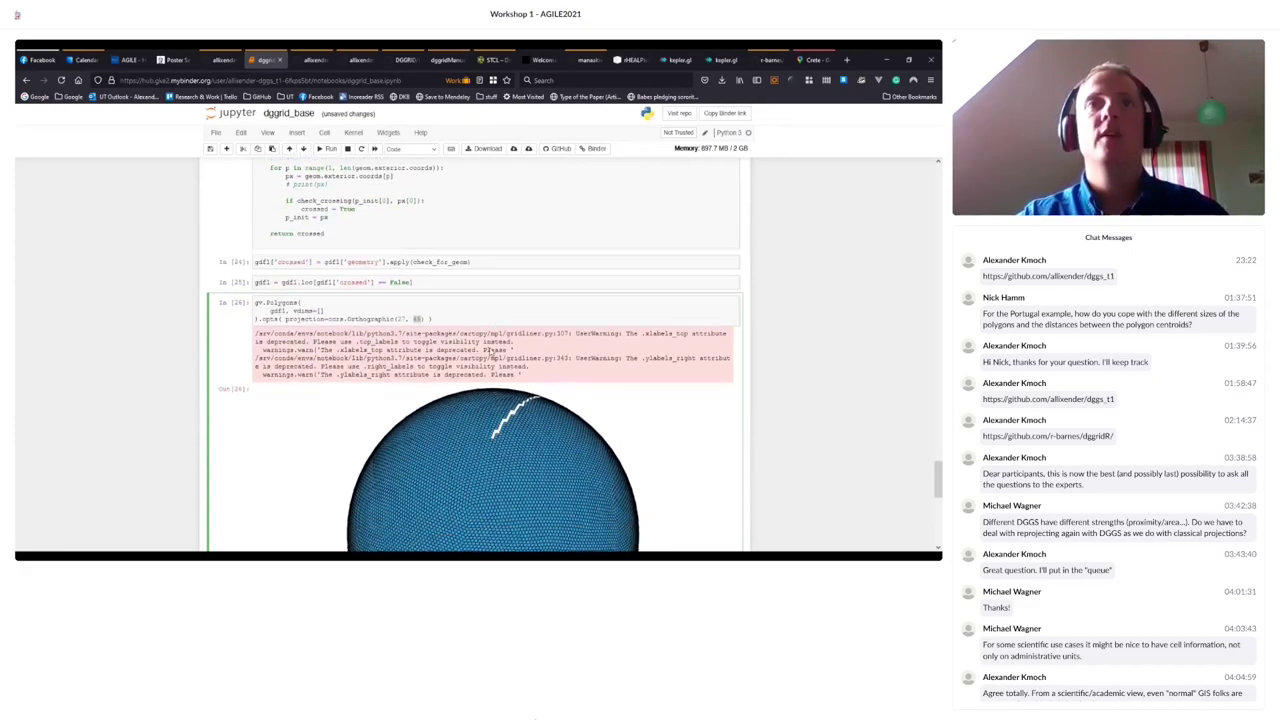
scroll(499, 355, "down", 3)
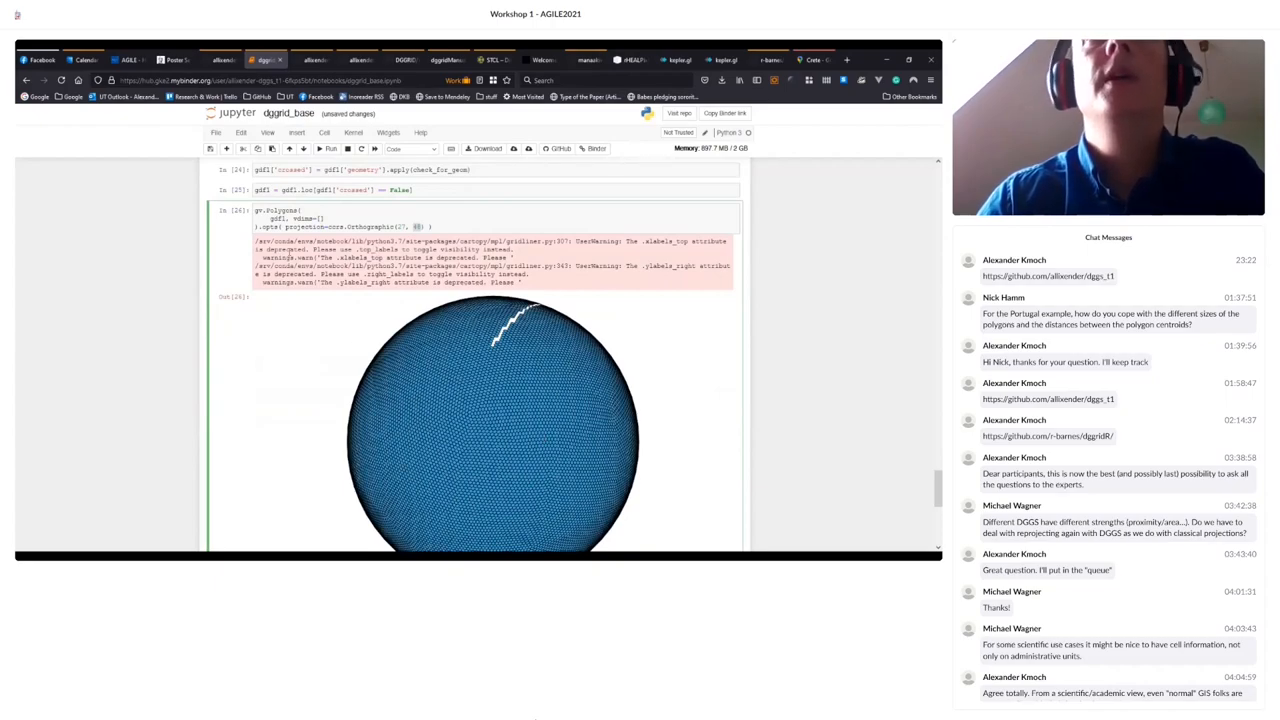
scroll(411, 238, "up", 5)
scroll(411, 238, "up", 5)
scroll(411, 238, "up", 5)
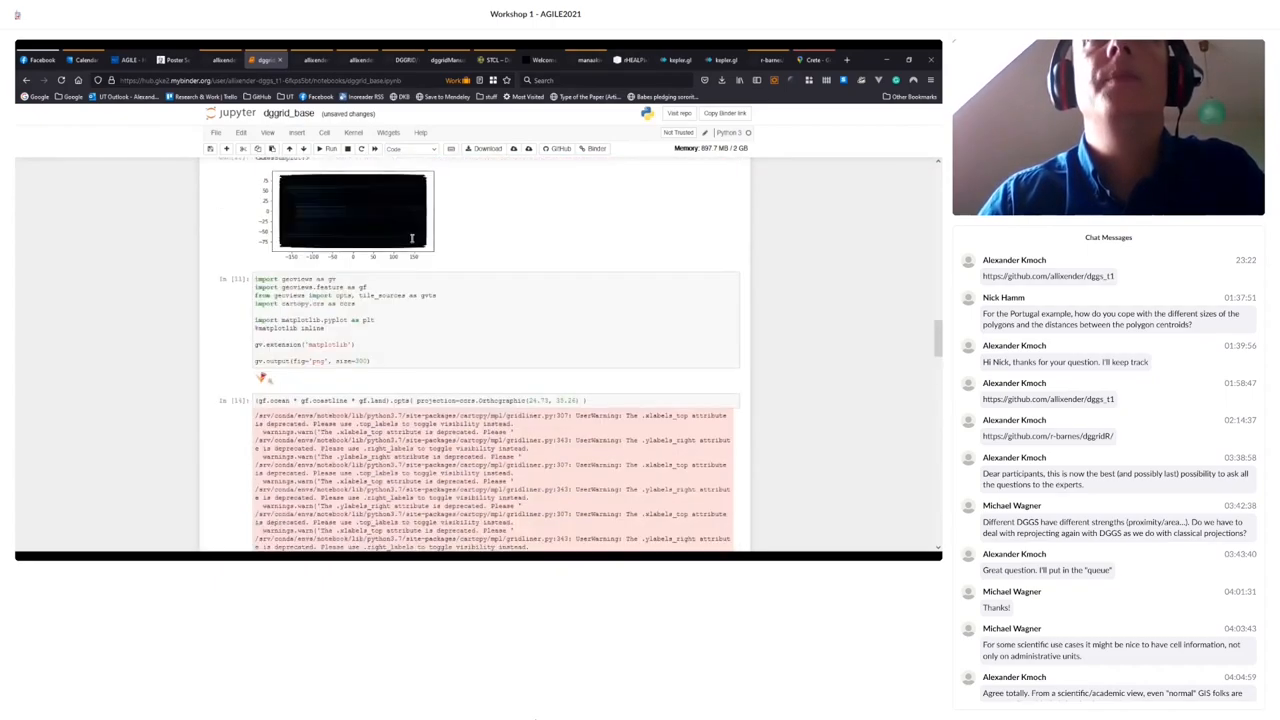
scroll(411, 238, "up", 8)
scroll(411, 238, "up", 8)
scroll(411, 238, "up", 8)
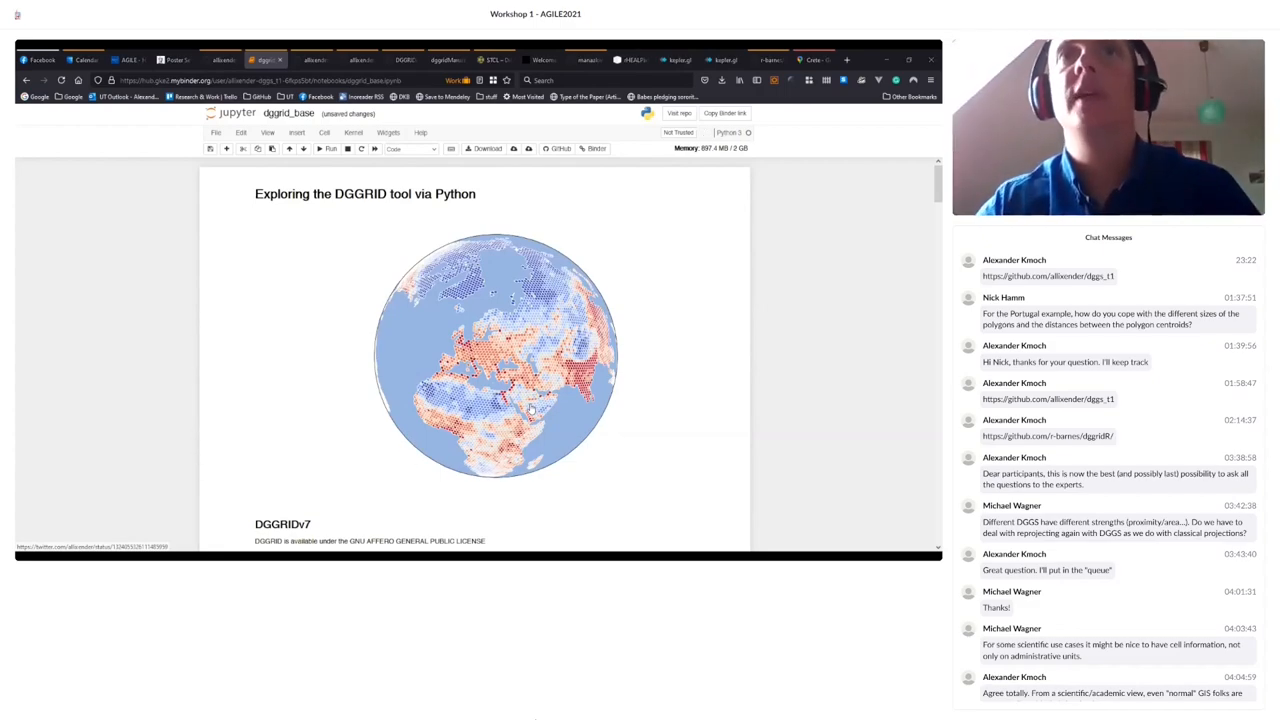
scroll(530, 408, "down", 5)
scroll(465, 438, "down", 5)
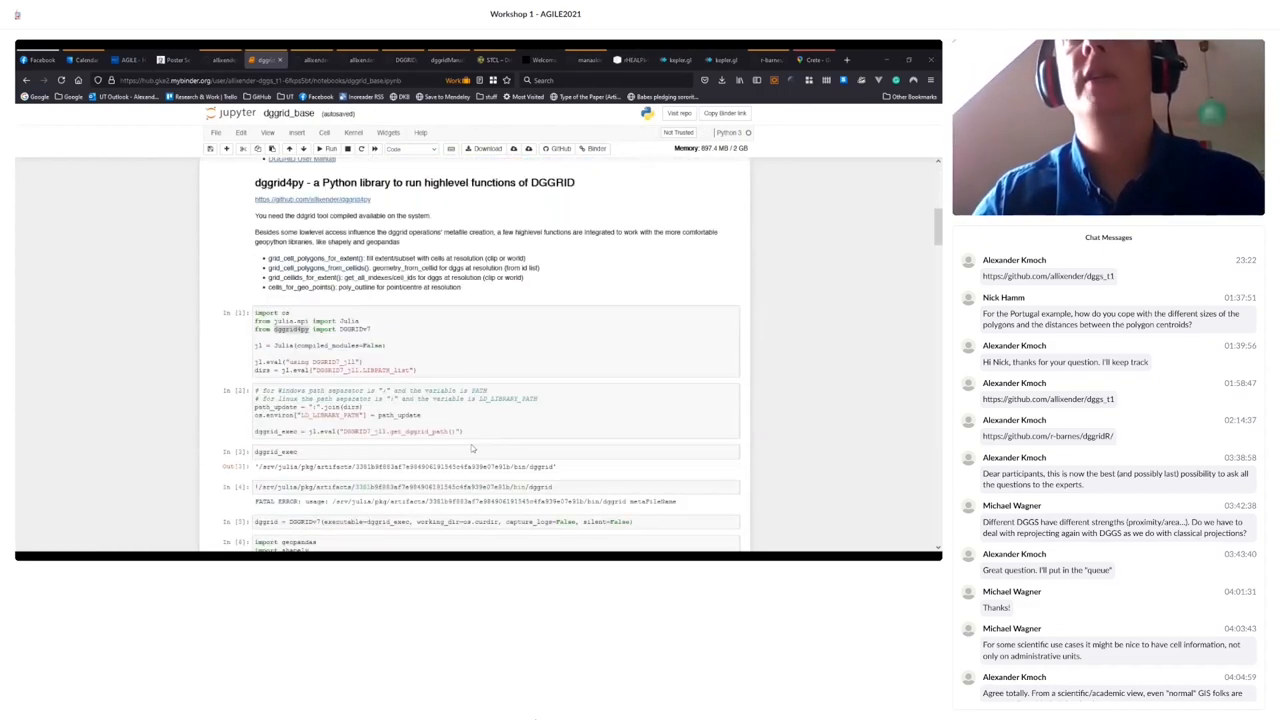
scroll(481, 439, "down", 5)
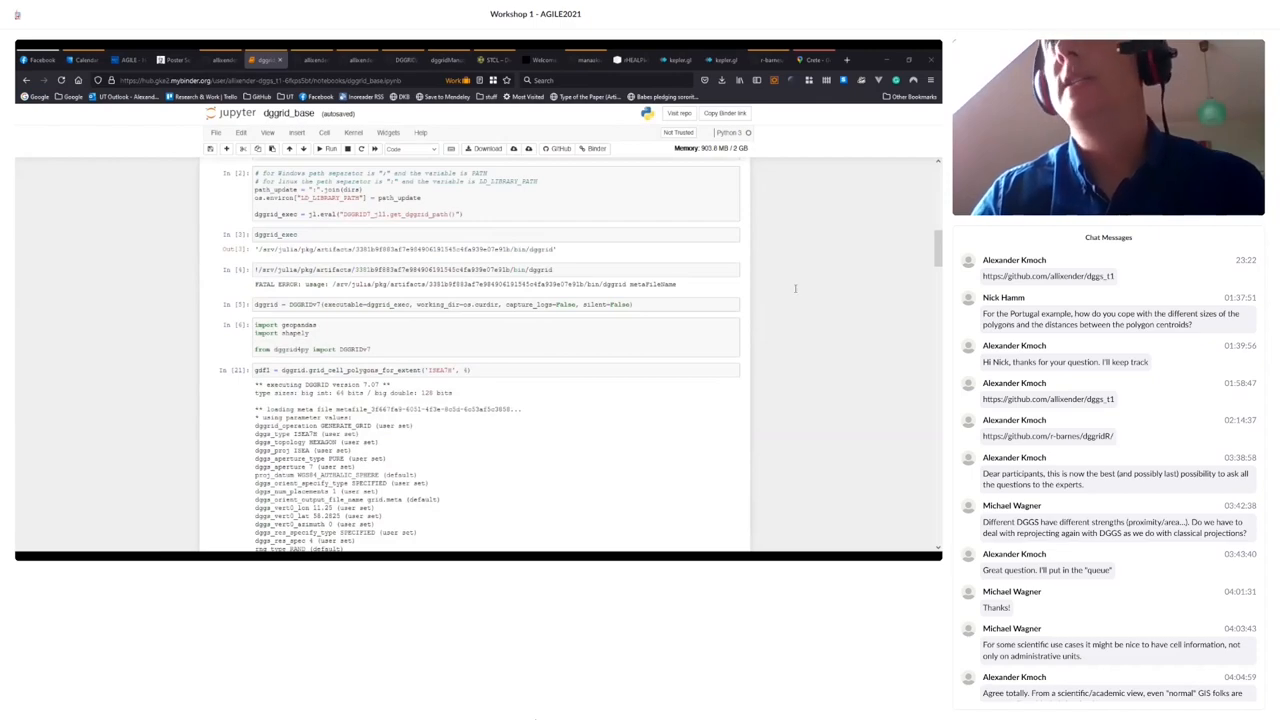
scroll(480, 400, "down", 5)
scroll(480, 400, "down", 5)
scroll(480, 400, "down", 3)
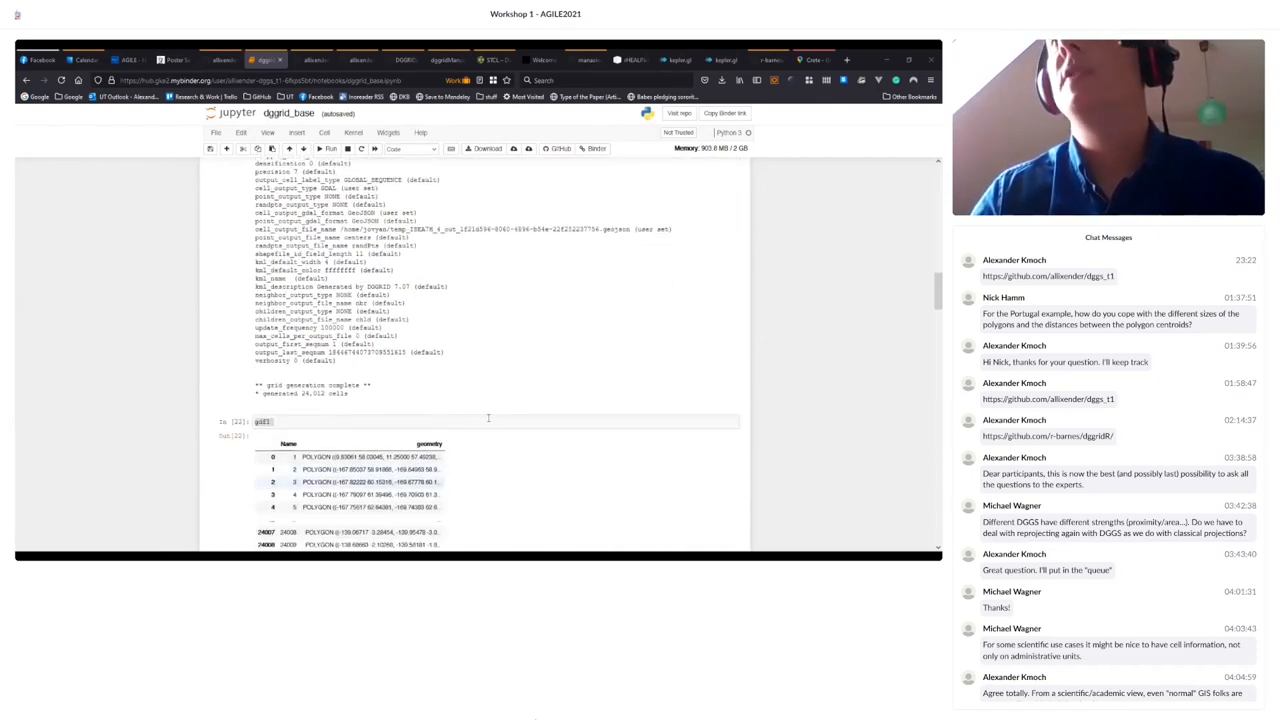
scroll(488, 418, "up", 3)
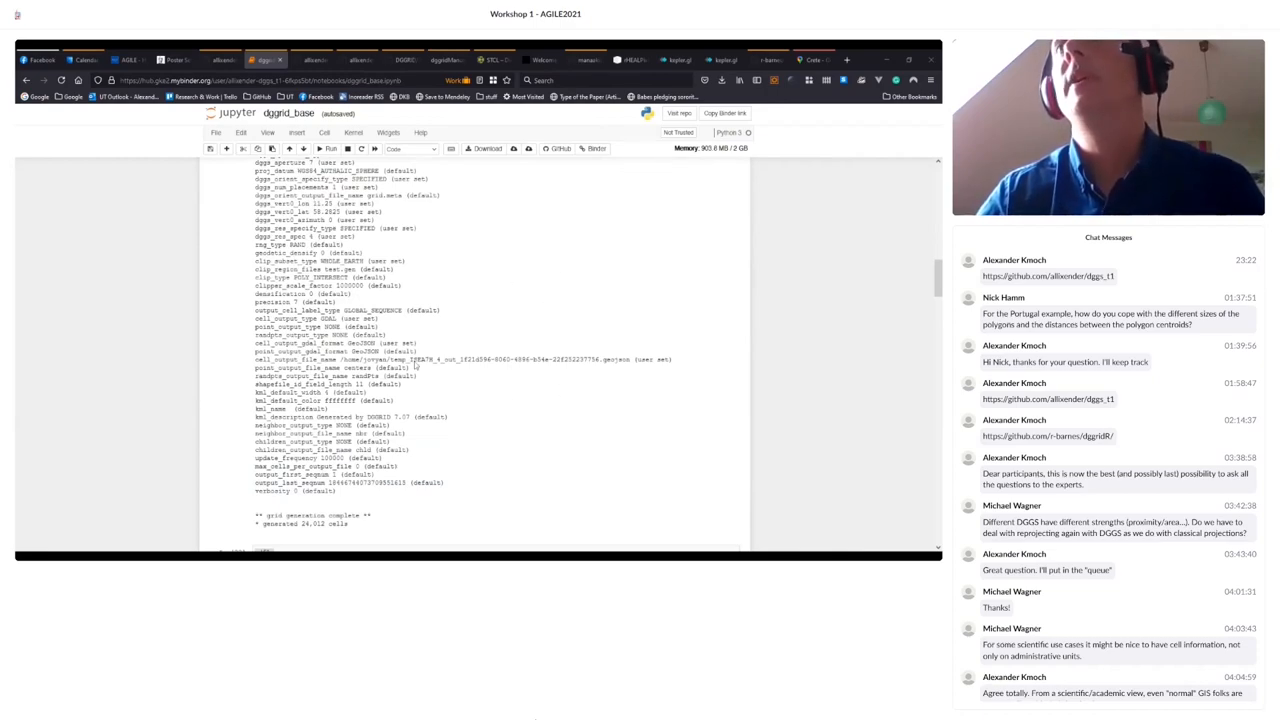
scroll(417, 366, "up", 3)
scroll(400, 420, "up", 3)
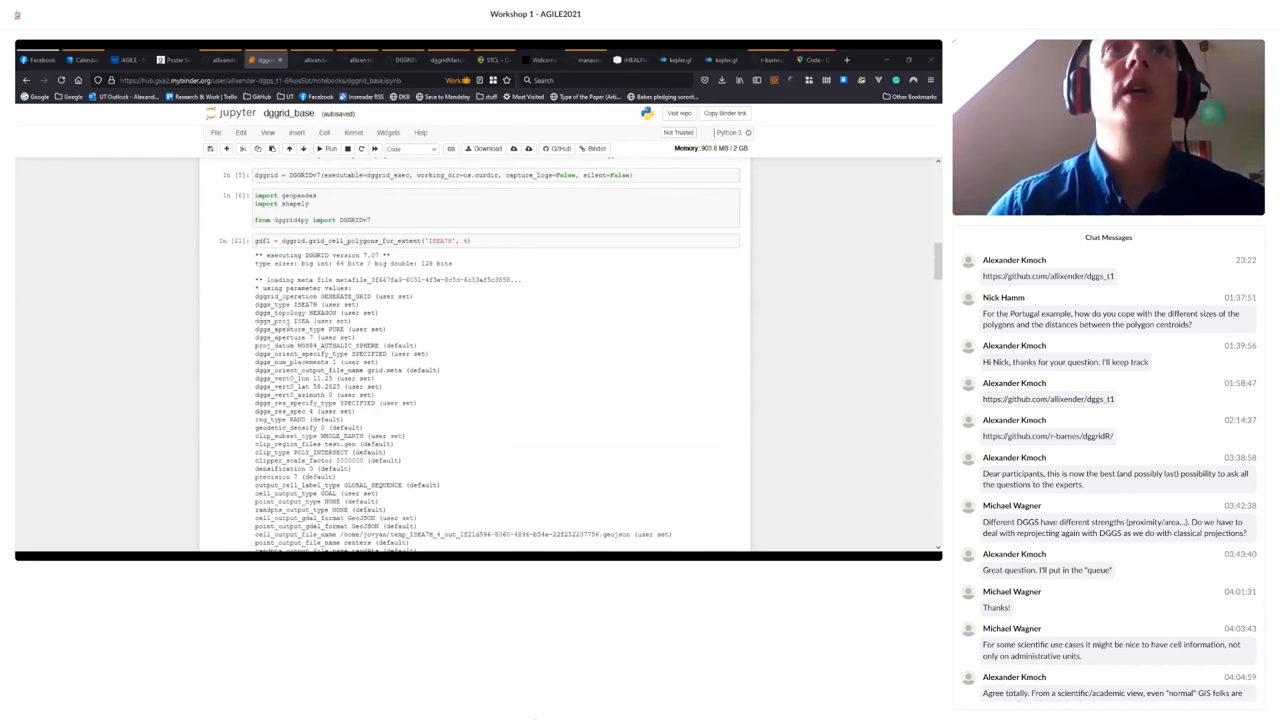
scroll(300, 330, "up", 10)
scroll(290, 330, "up", 10)
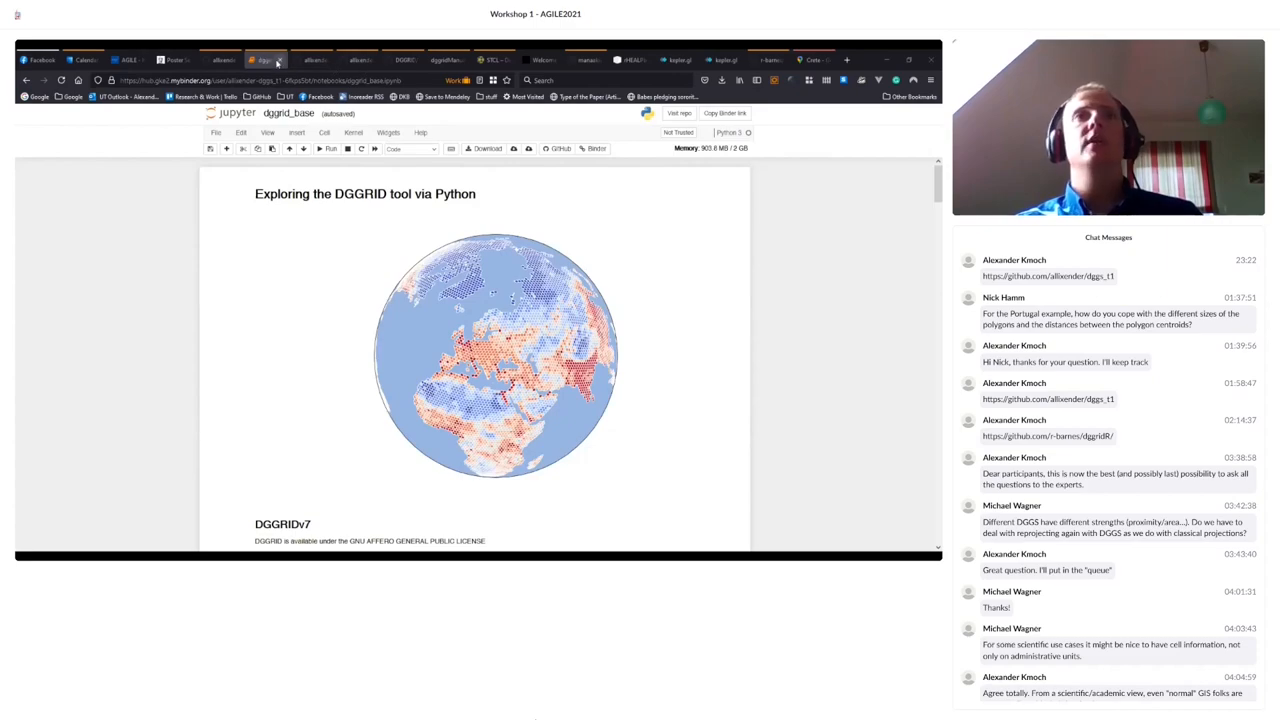
- Close the dggrid_base notebook tab and show the dggs_t1 GitHub README
left_click(281, 63)
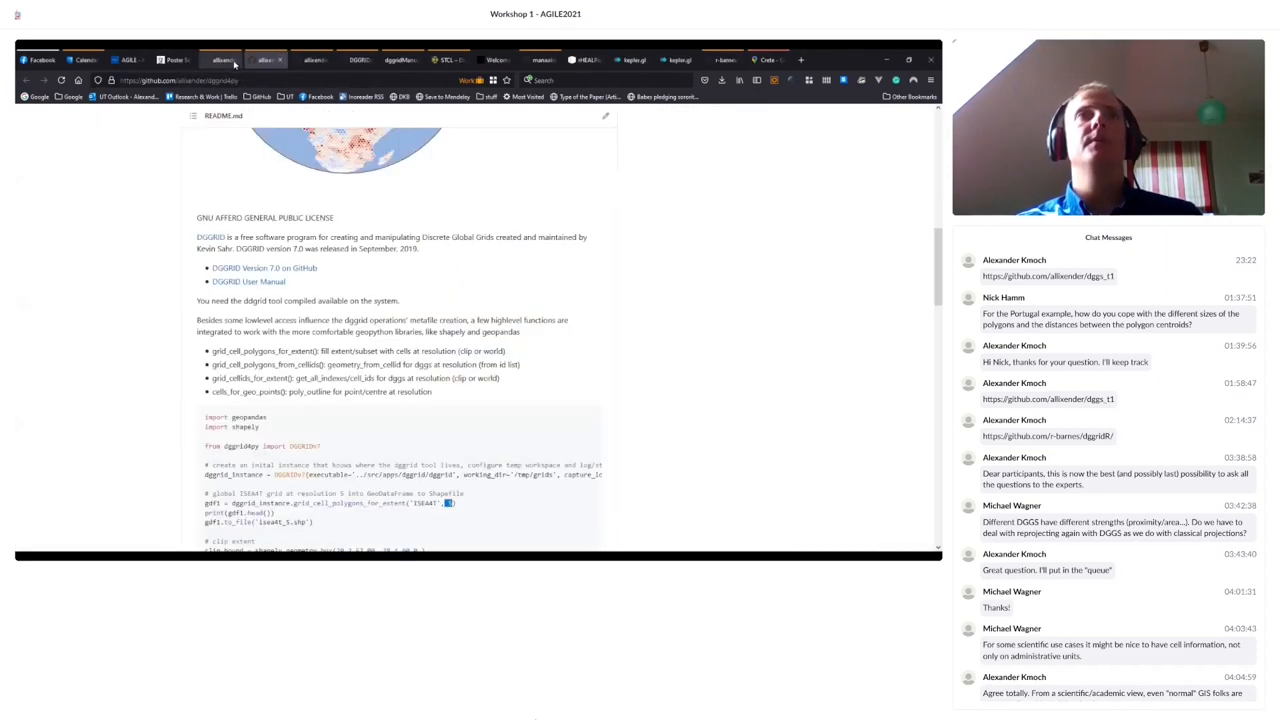
left_click(218, 62)
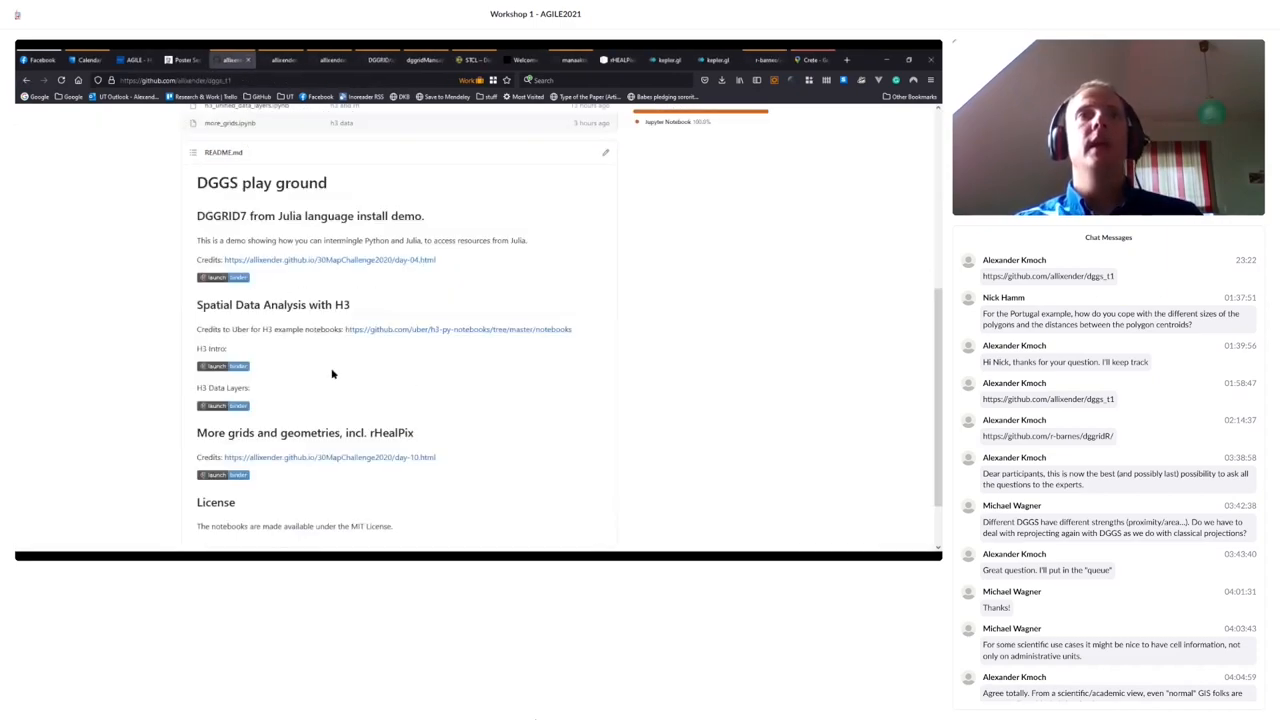
scroll(333, 374, "down", 1)
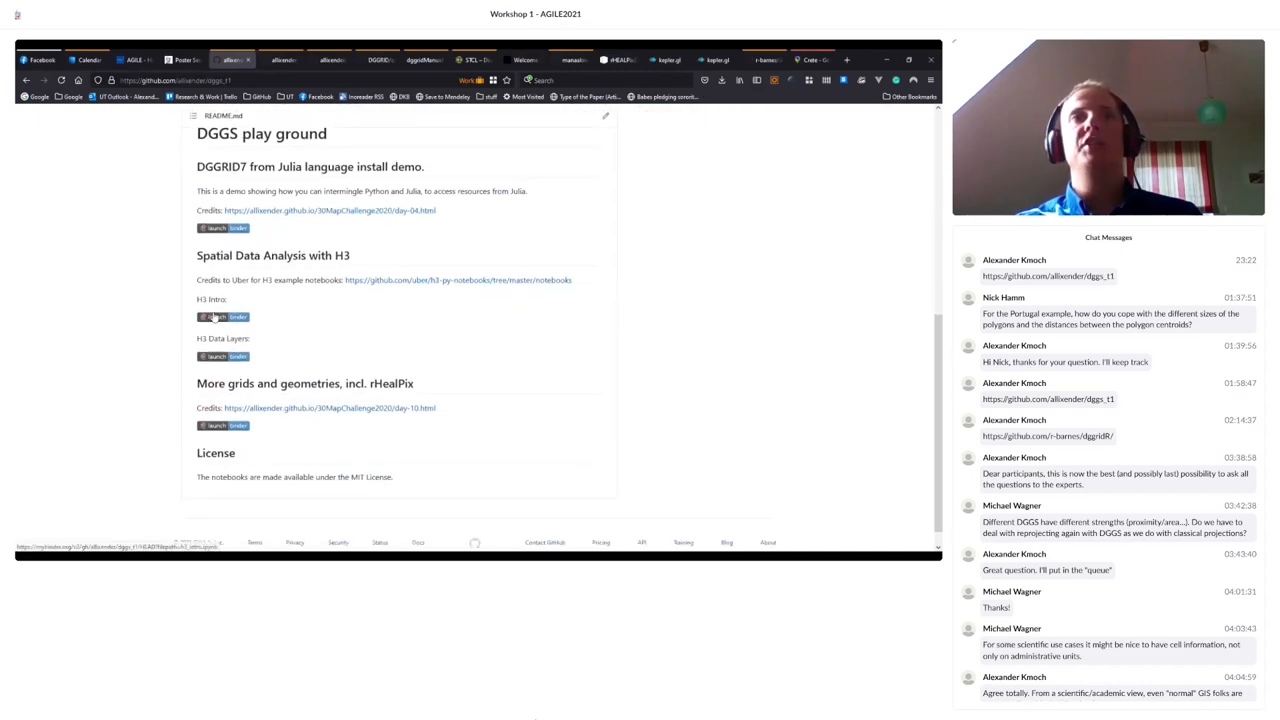